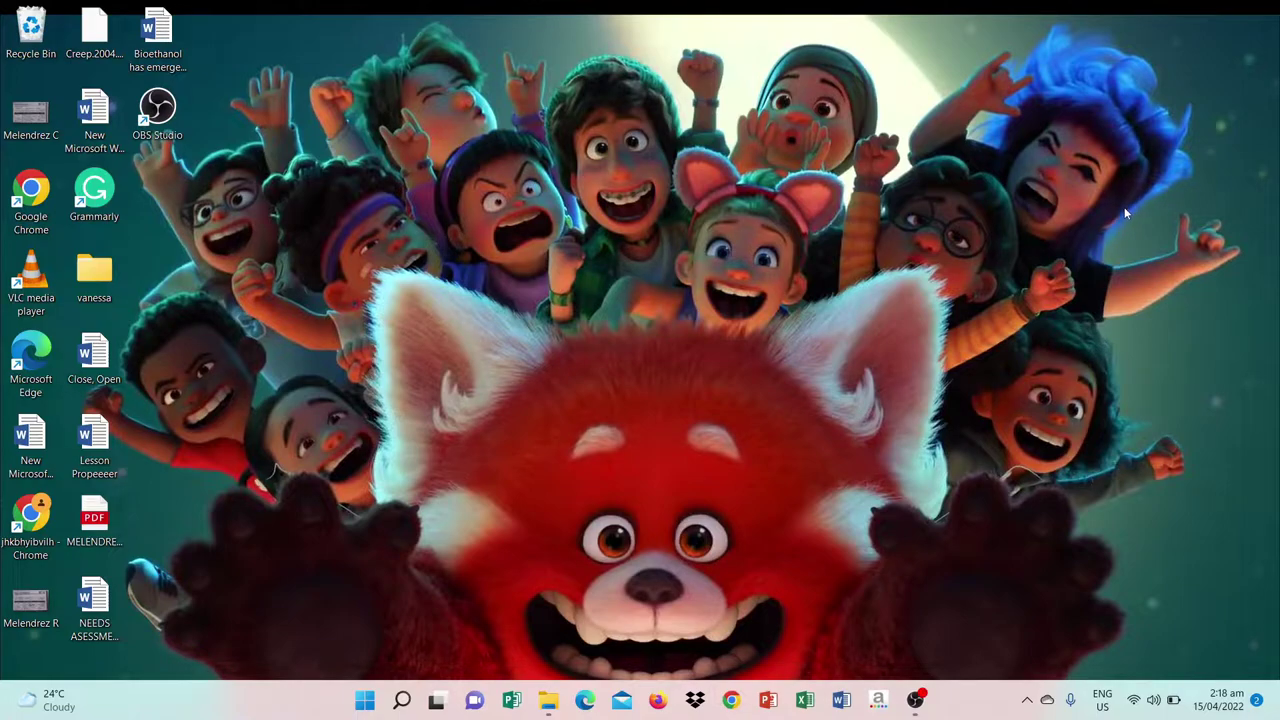
Launch Excel from the taskbar so the template start screen appears
left_click(805, 700)
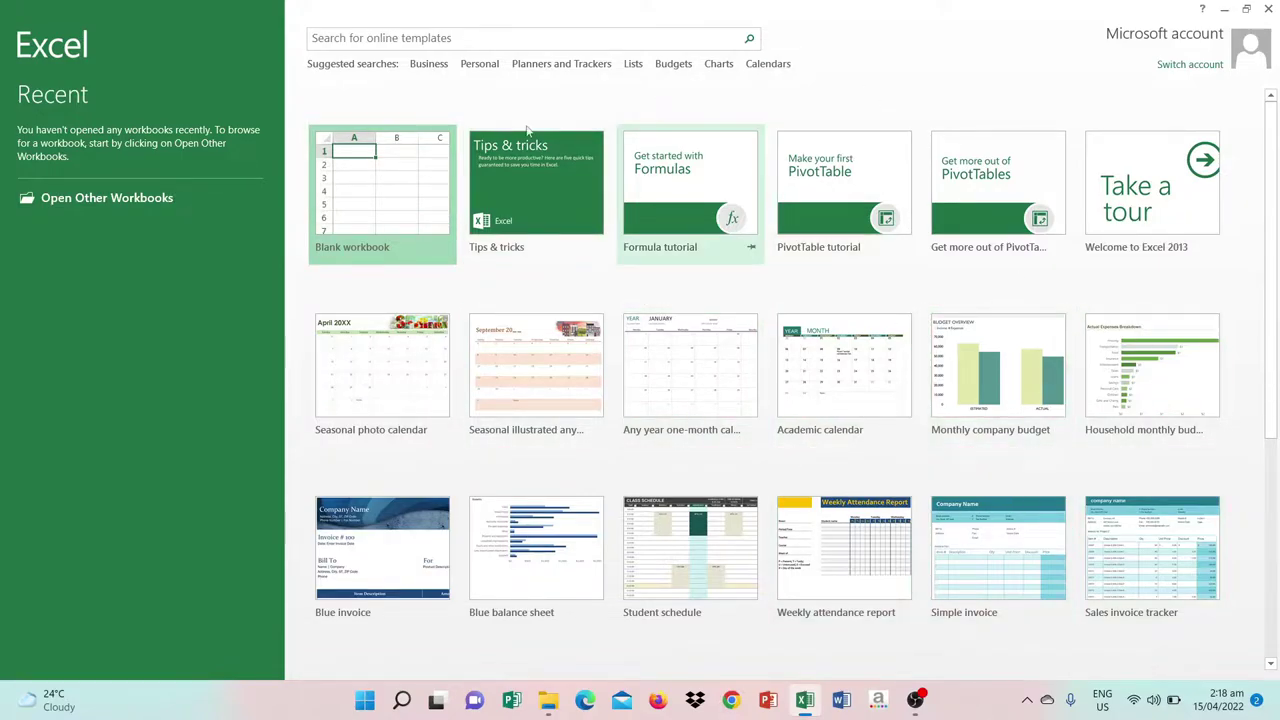
Create a new Blank workbook (Book1) from the start screen
left_click(380, 205)
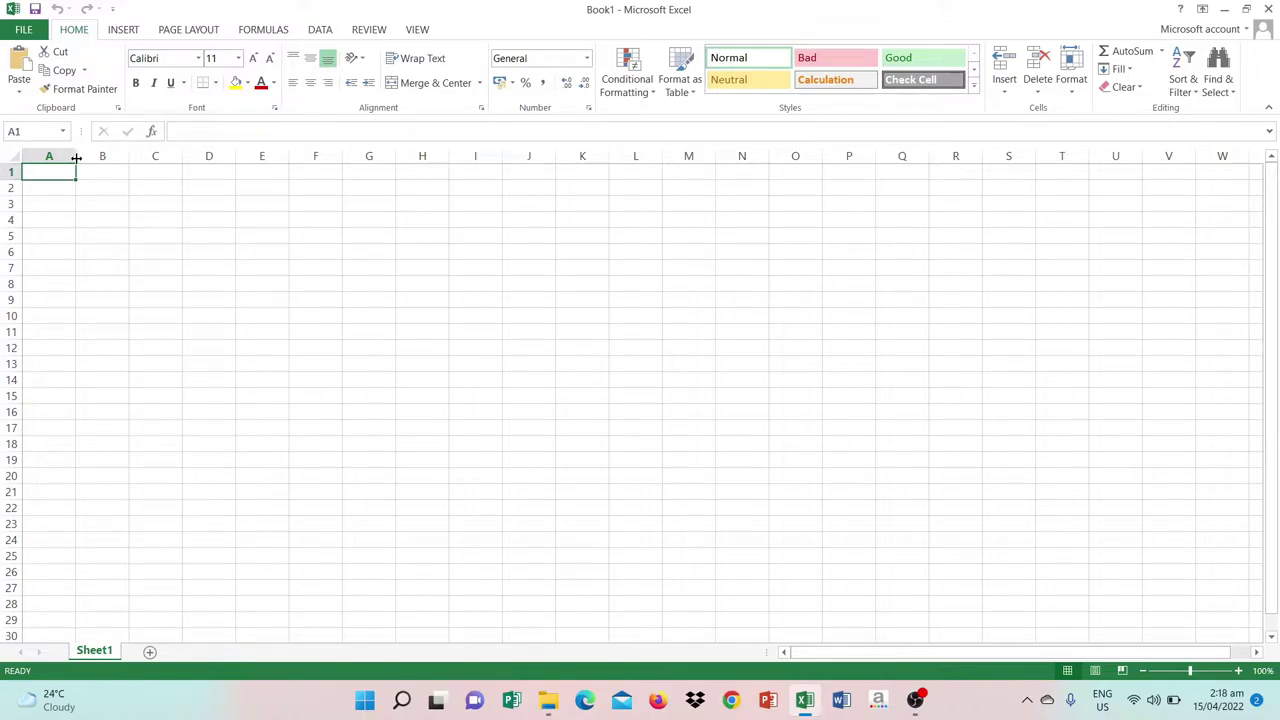
Widen columns A and B to about 16.7 and enter headings 'Questions' (A1) and 'Answers' (B1)
left_click_drag(76, 158, 128, 162)
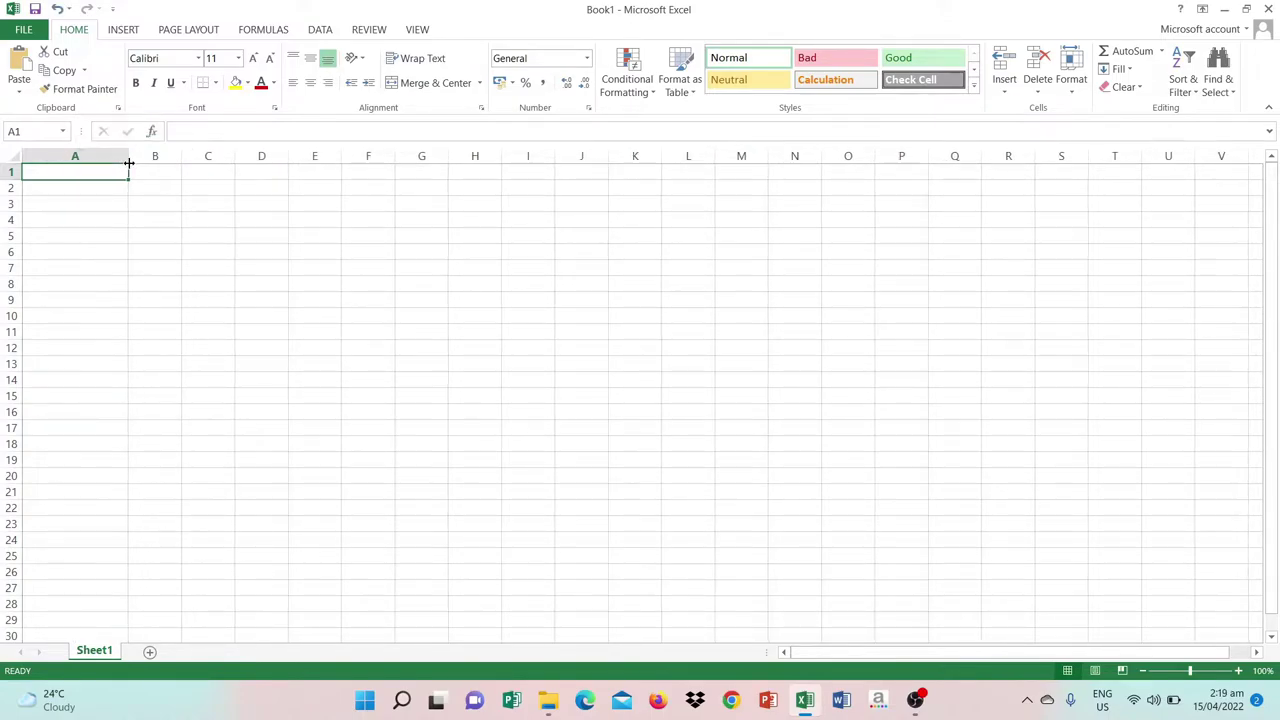
double_click(71, 172)
type("Questions")
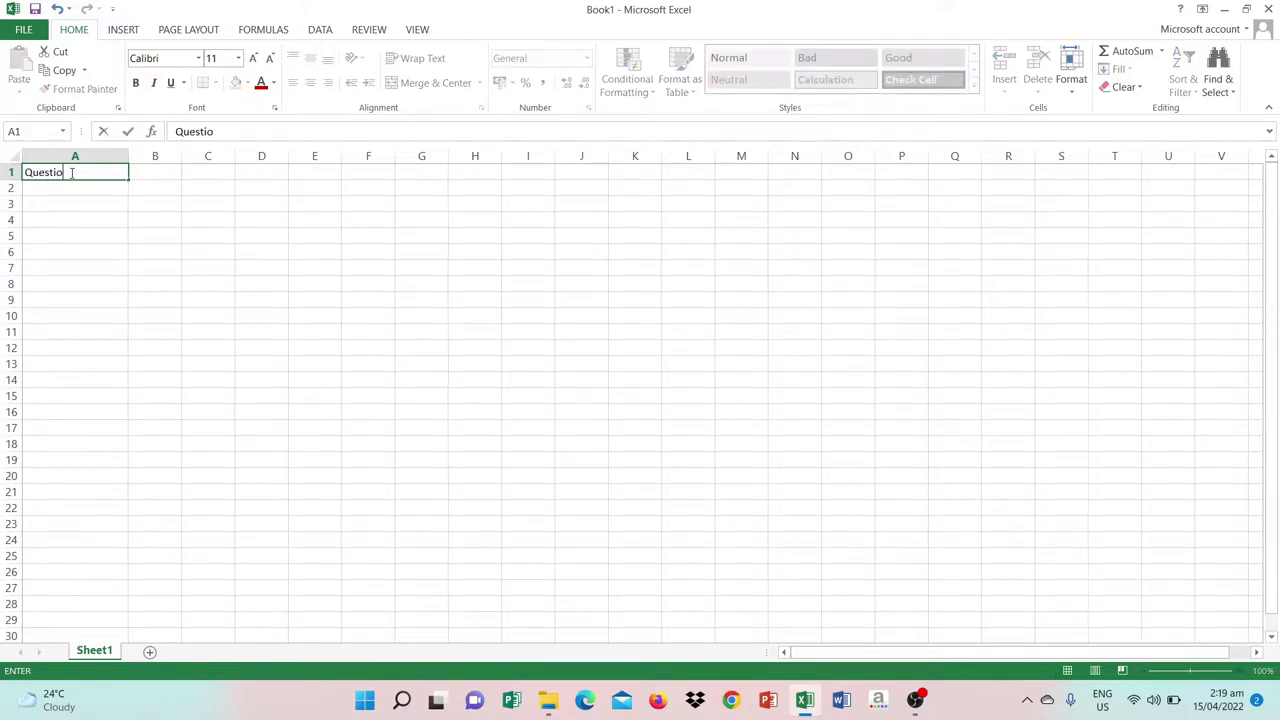
left_click(157, 171)
left_click_drag(182, 156, 235, 156)
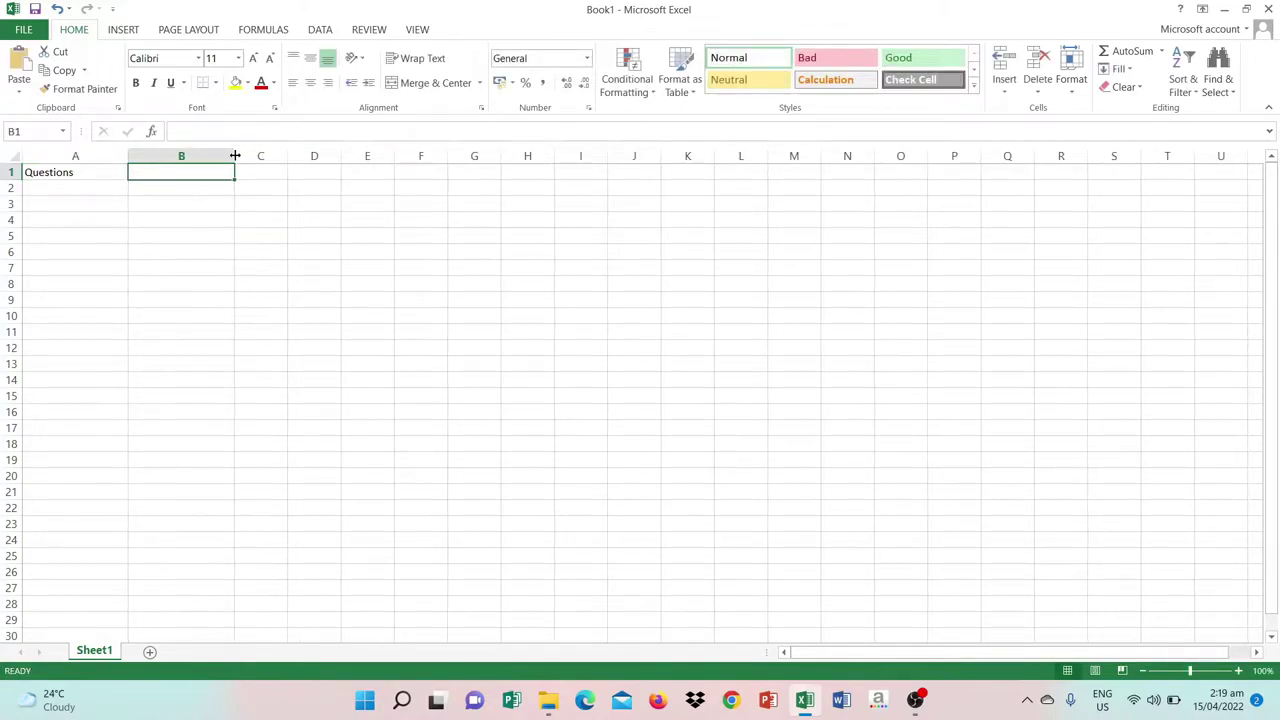
type("A")
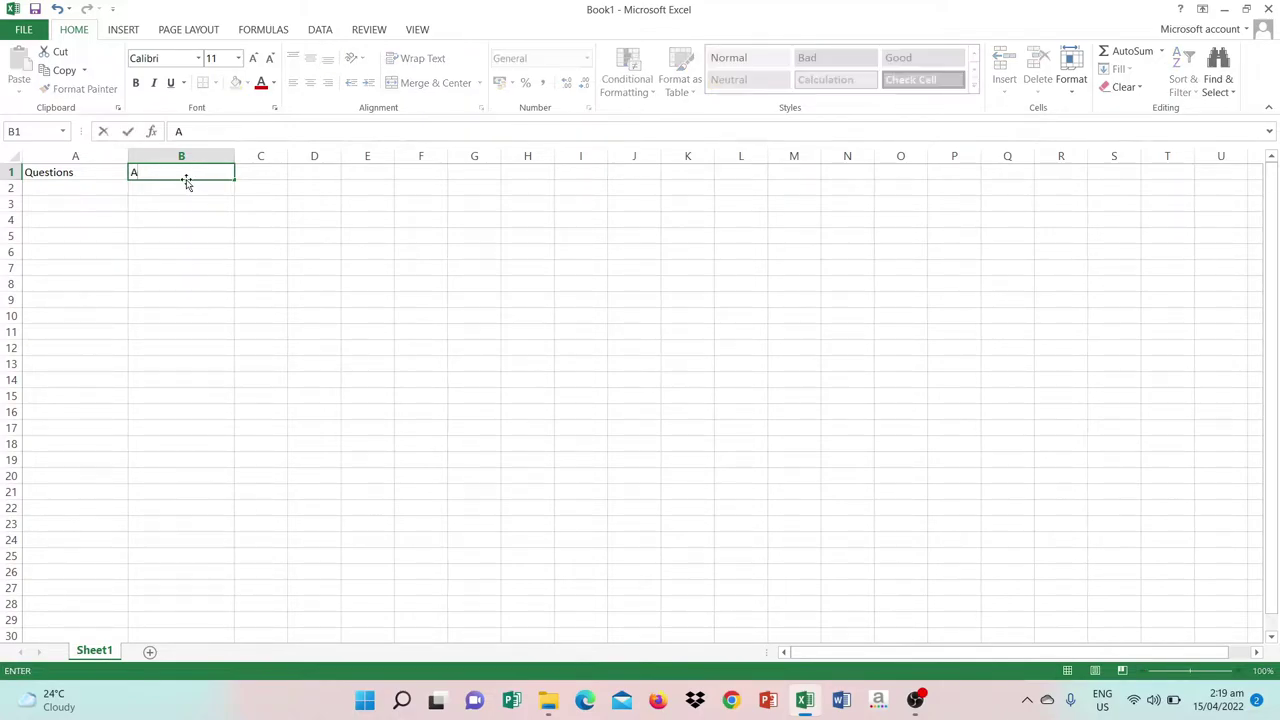
type("nswers")
left_click(74, 189)
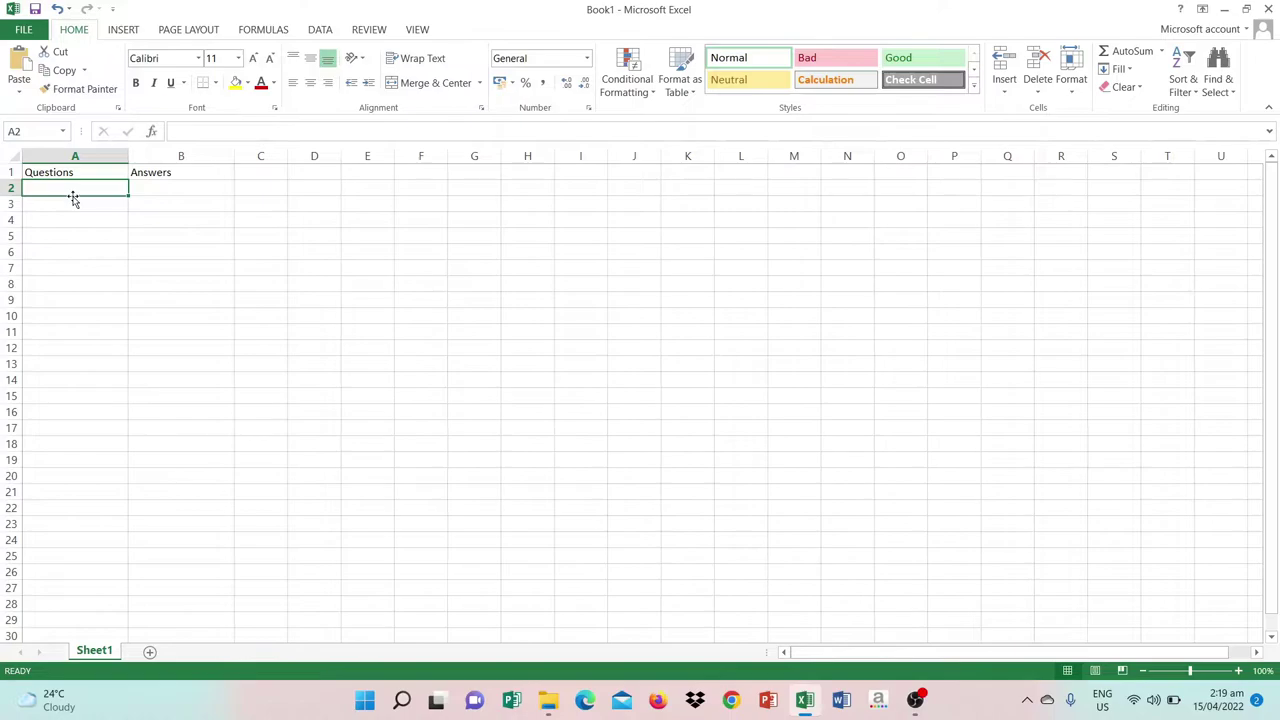
Insert a √100 equation over cell A2, then start typing 5+5 in A3
left_click(120, 30)
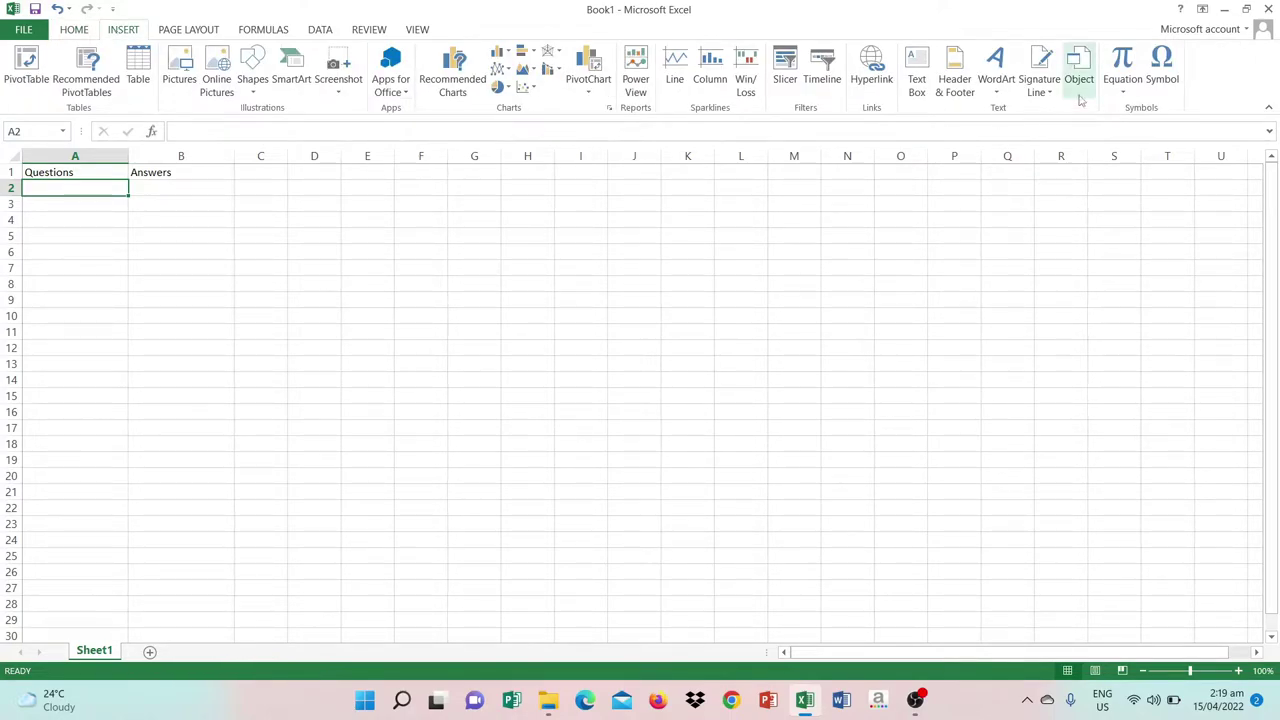
left_click(1128, 63)
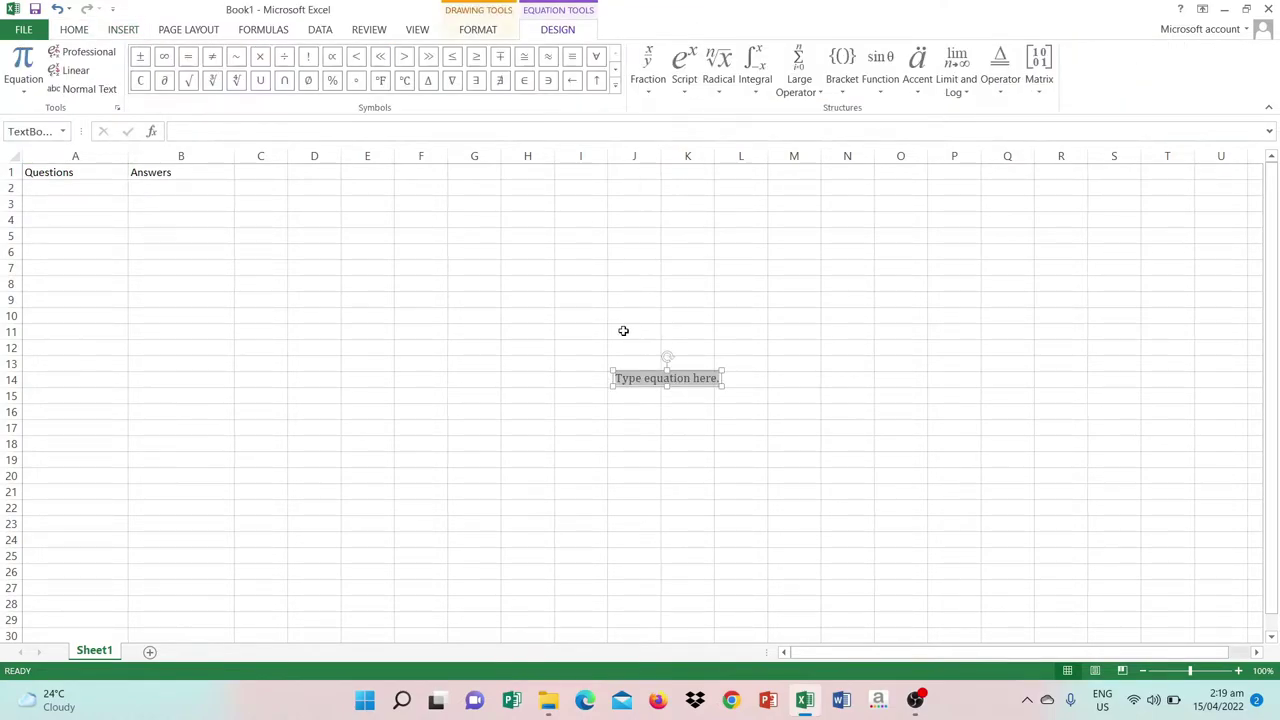
left_click(188, 80)
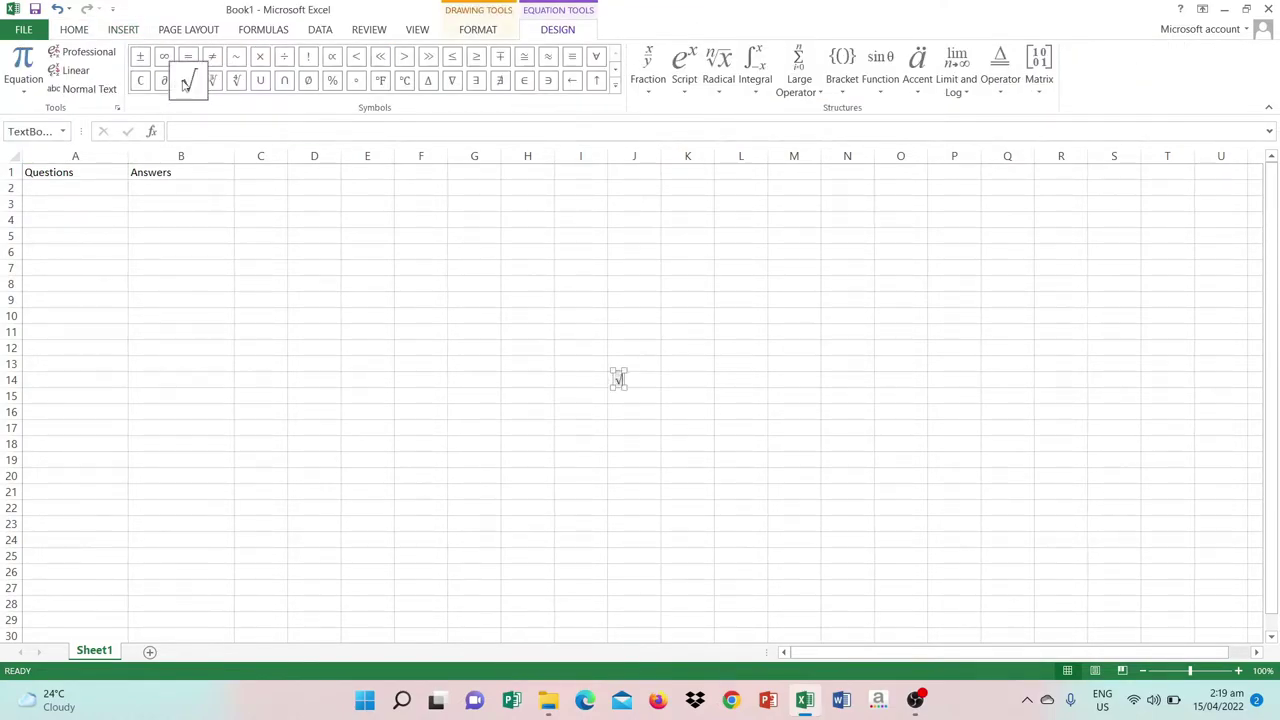
type("100")
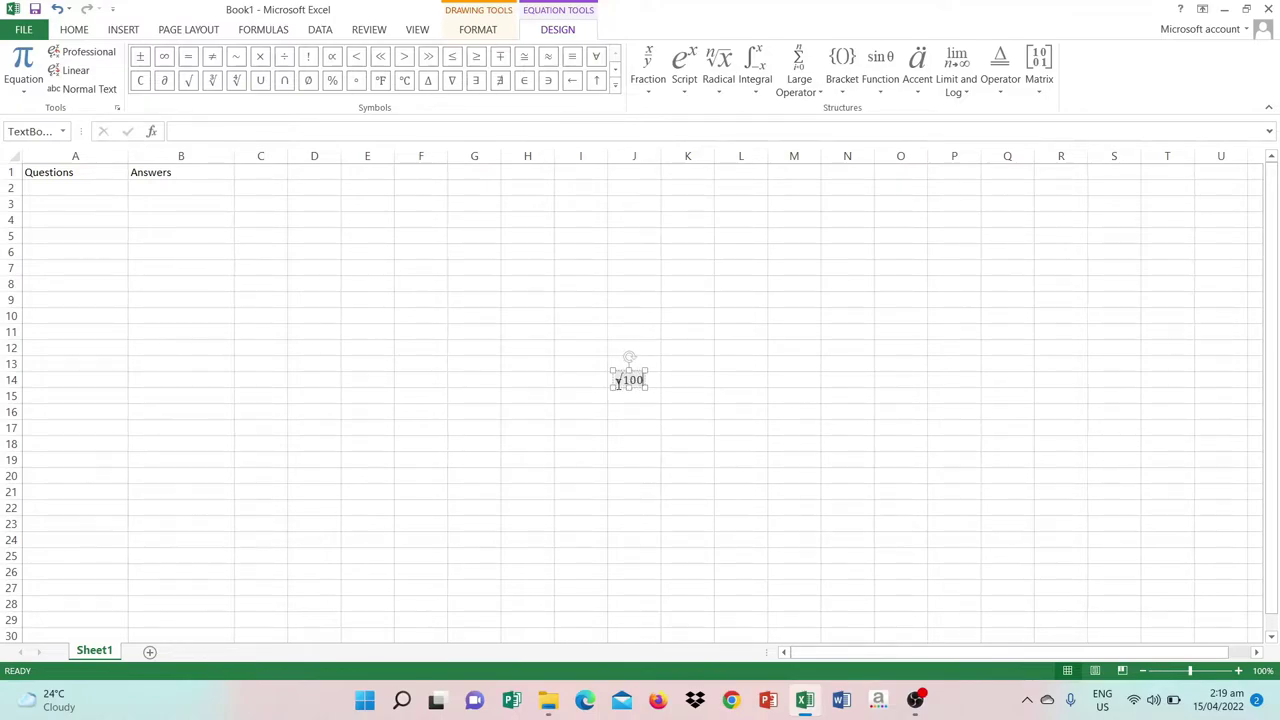
left_click_drag(617, 387, 24, 190)
left_click(50, 210)
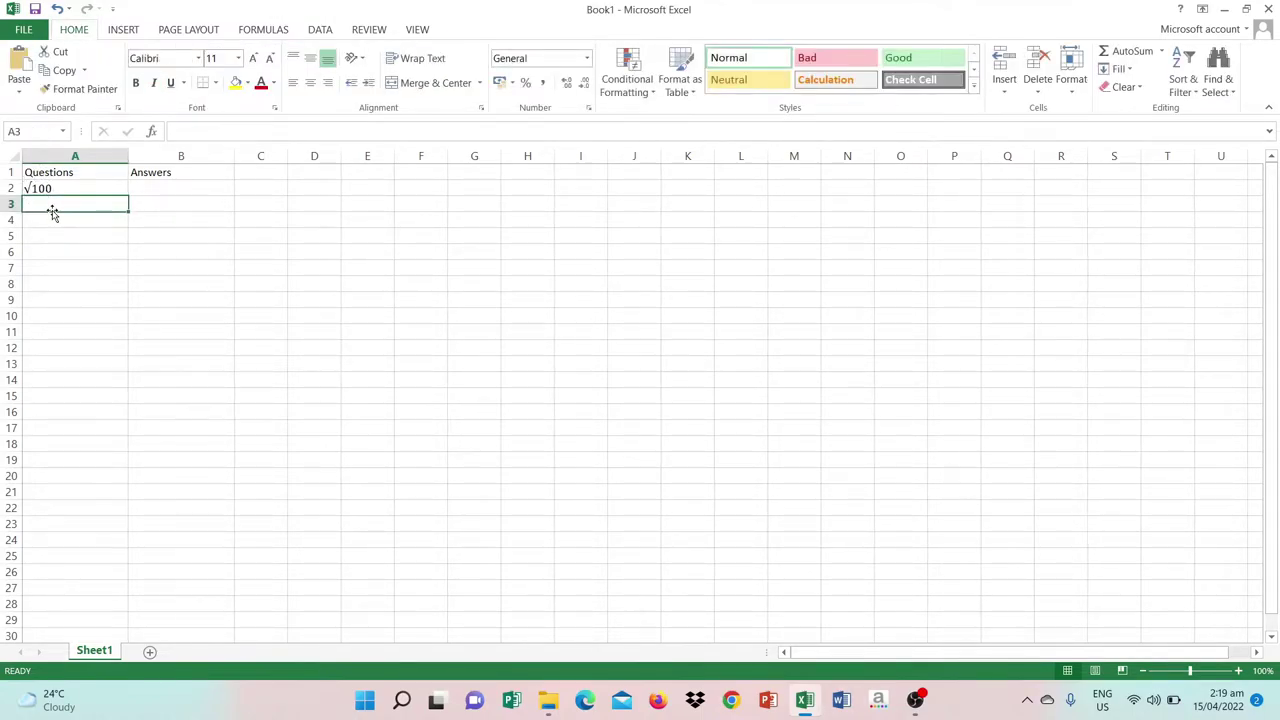
type("5+5")
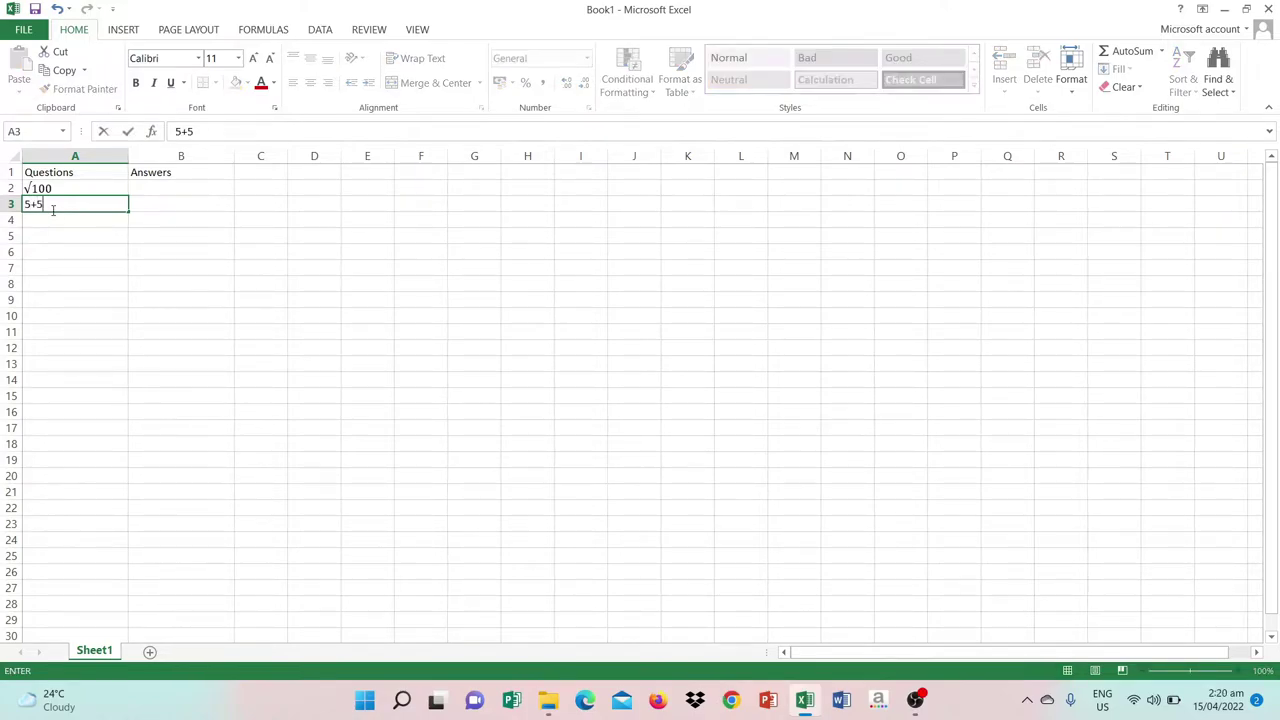
Complete A3 as 5+5×3 using the inserted multiplication symbol
left_click(121, 30)
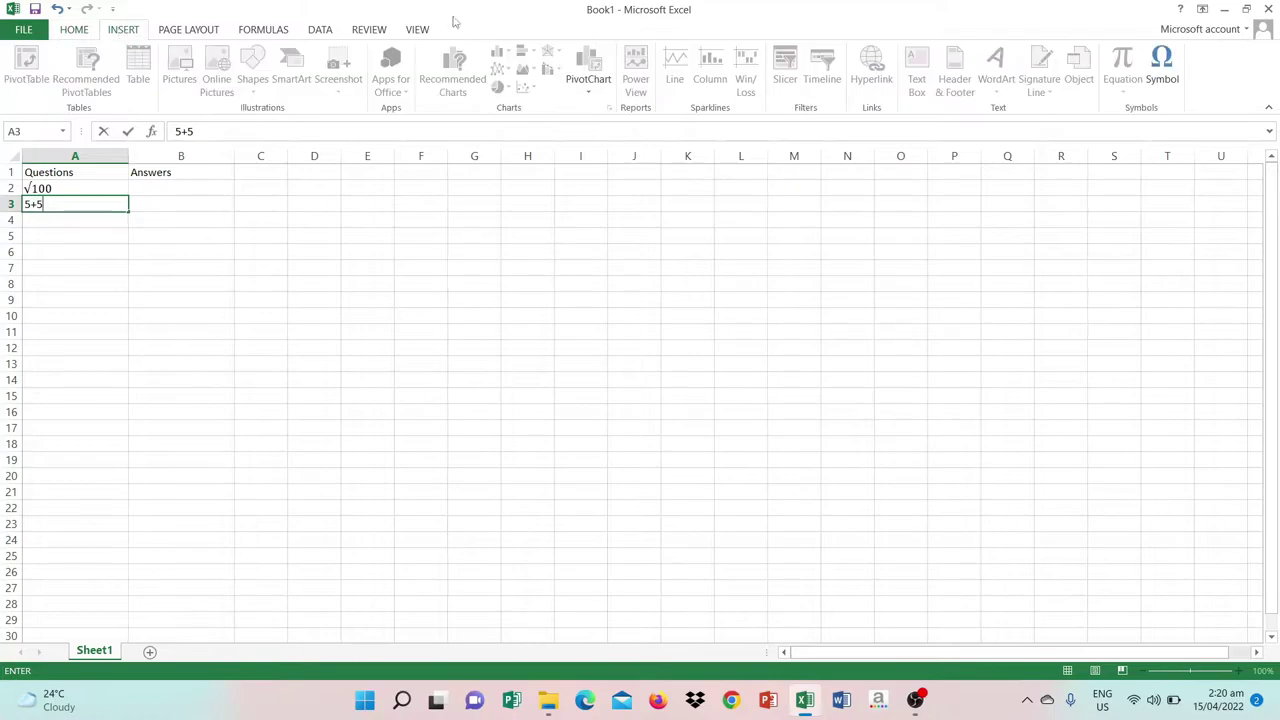
left_click(1163, 68)
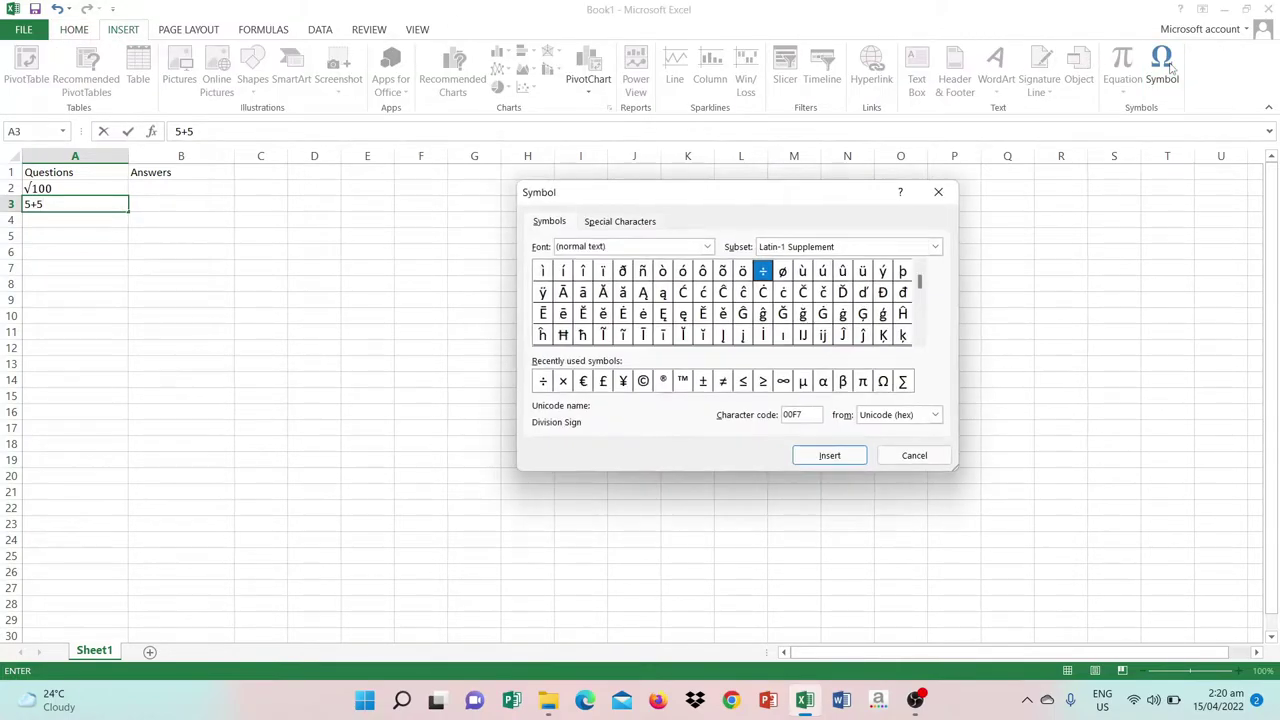
left_click(562, 381)
left_click(829, 455)
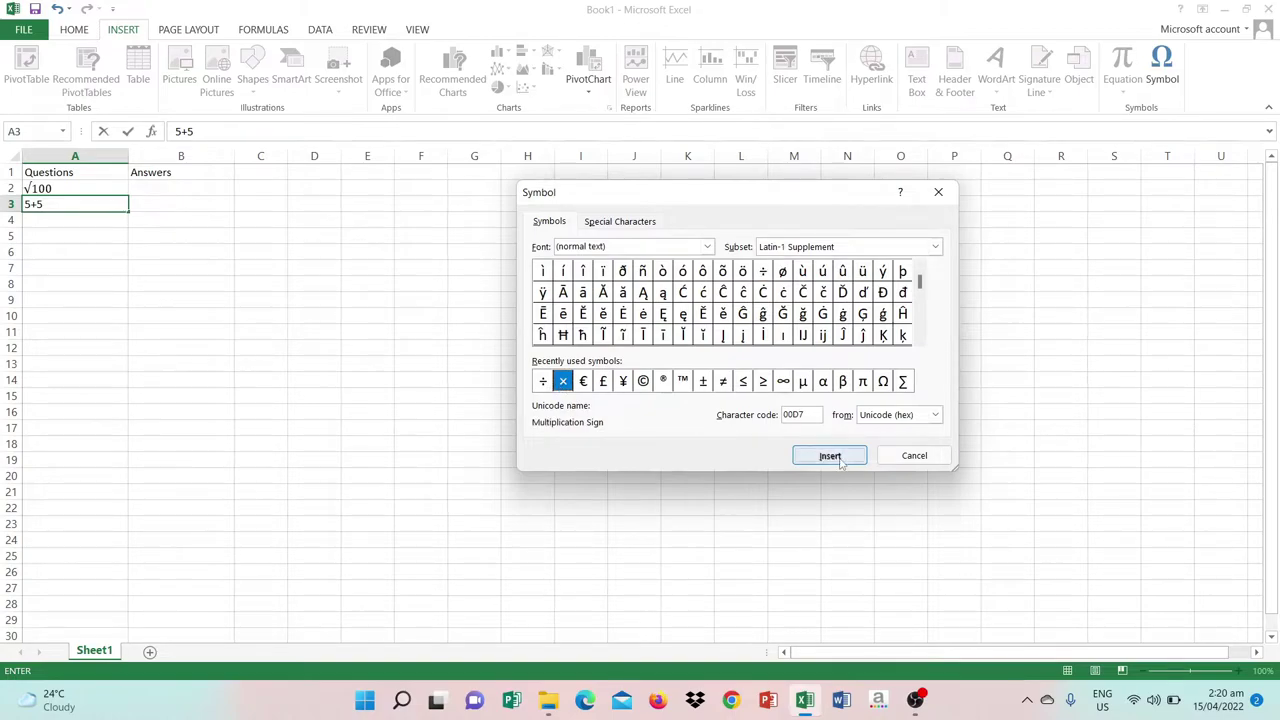
left_click(914, 455)
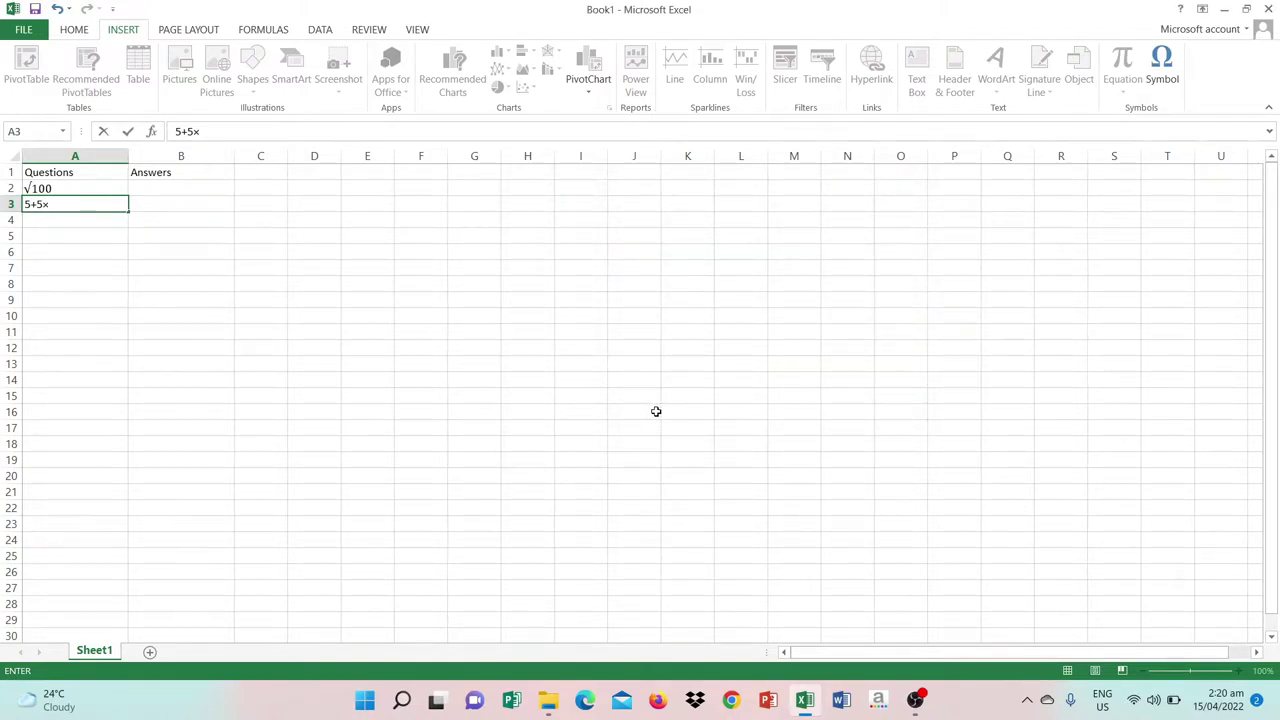
type("3")
key("Return")
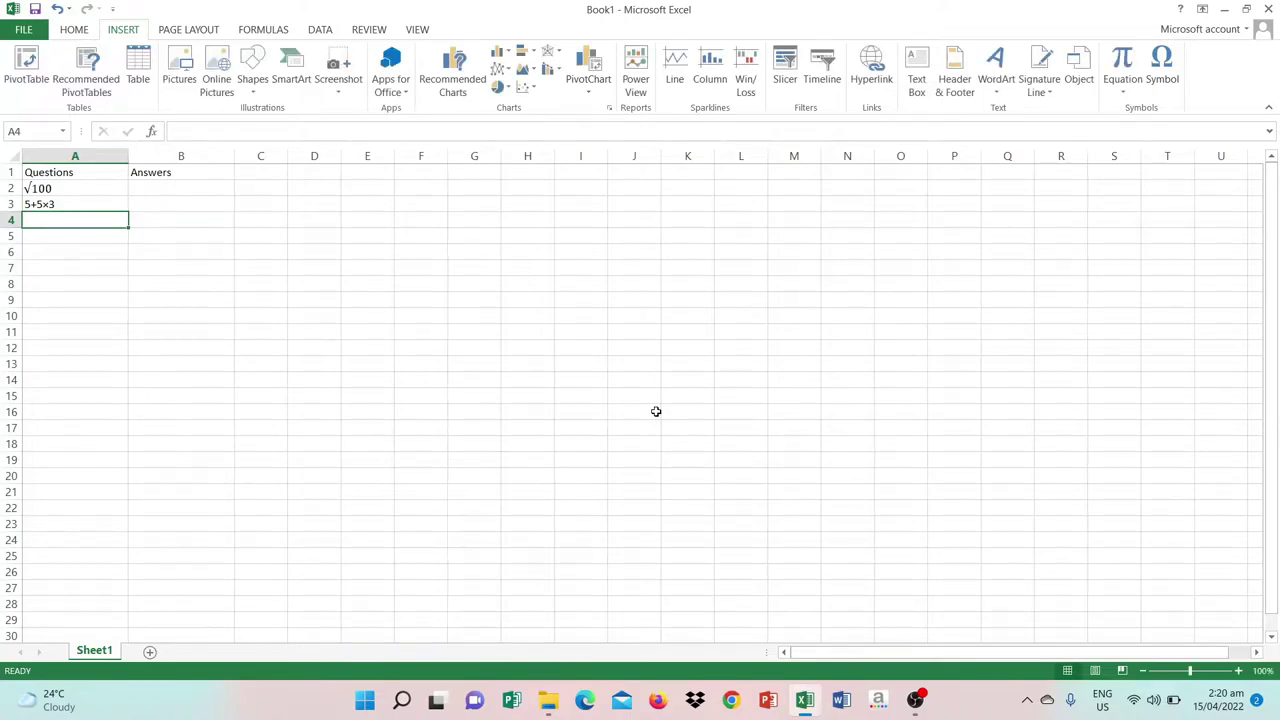
Enter 15×3 in A4 with the inserted multiplication symbol
type("15")
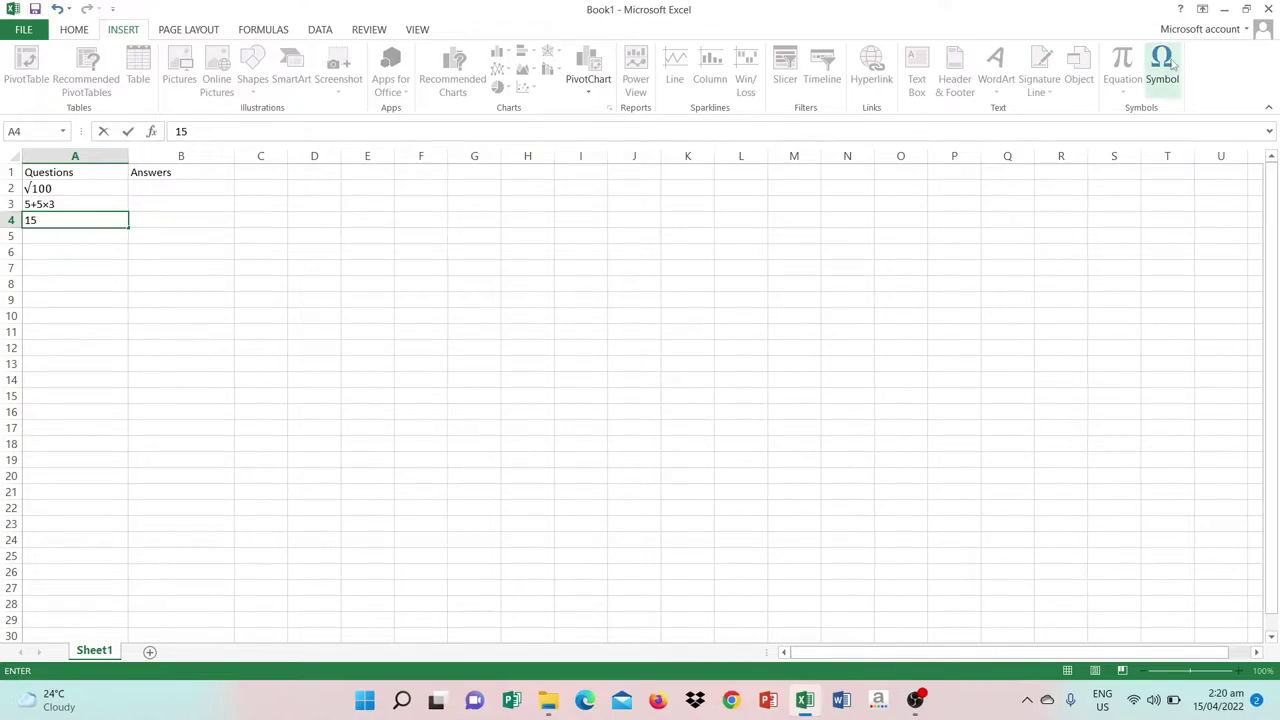
left_click(1160, 72)
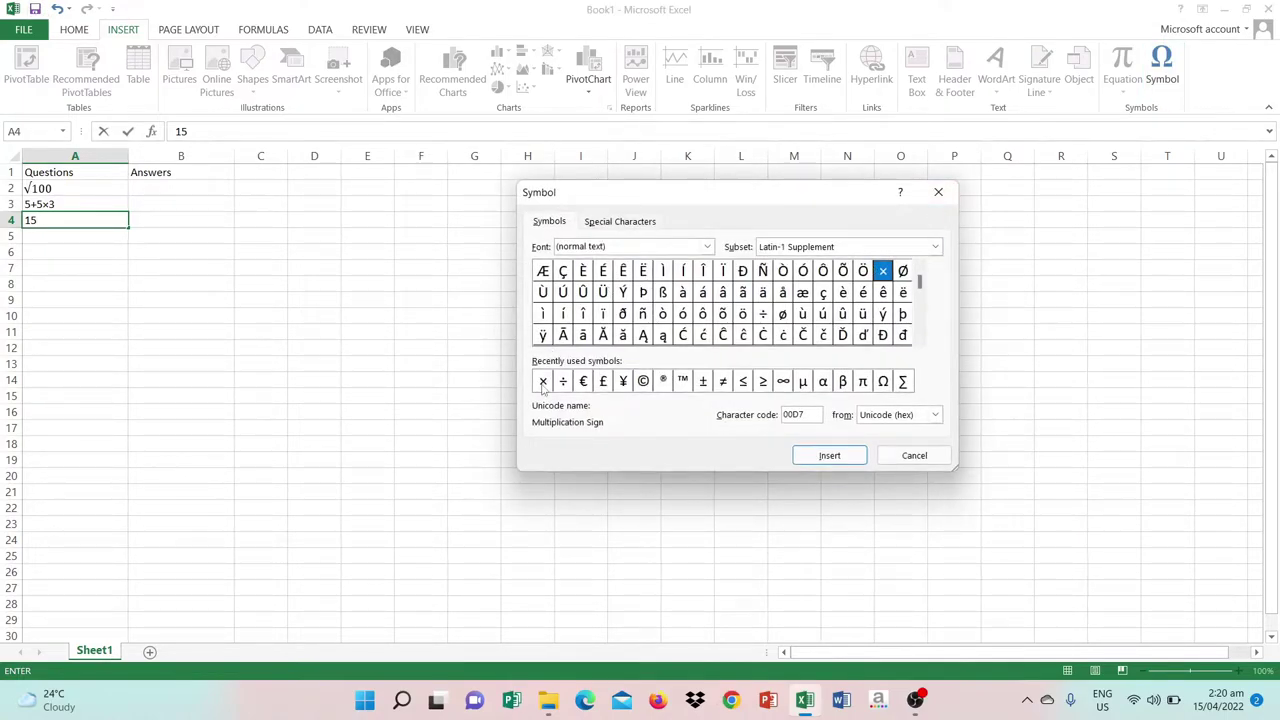
left_click(542, 381)
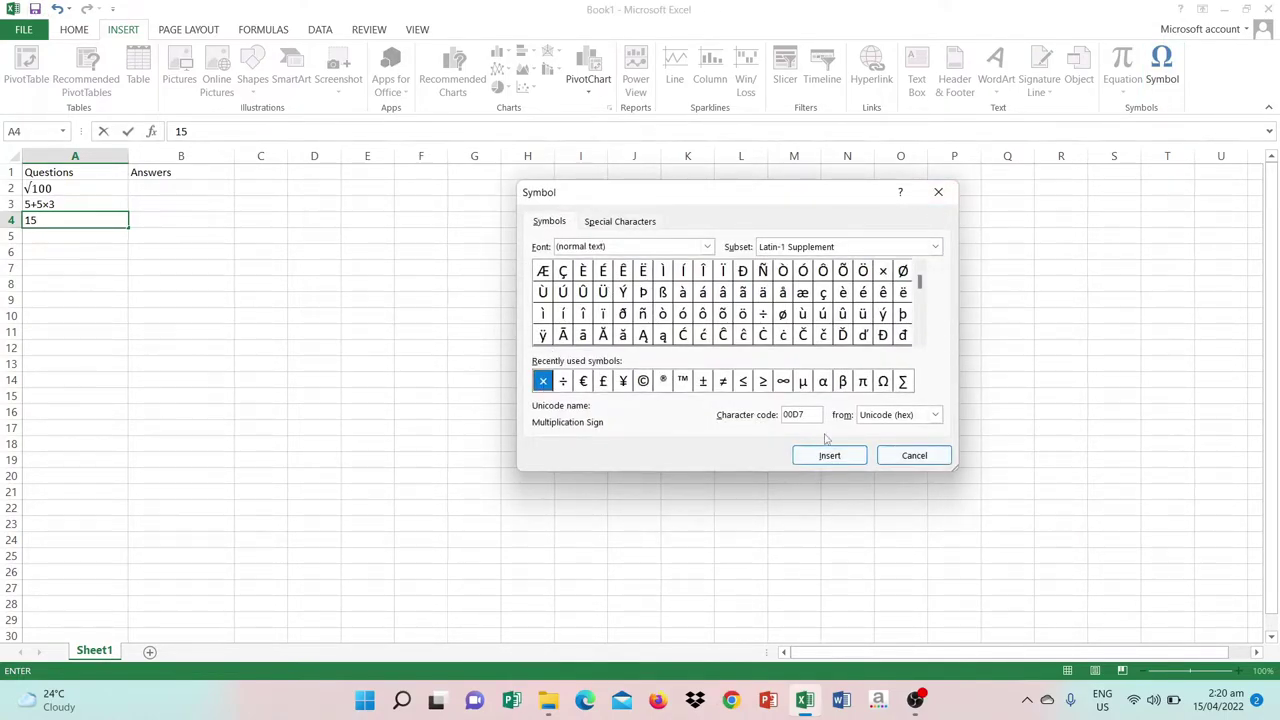
left_click(829, 455)
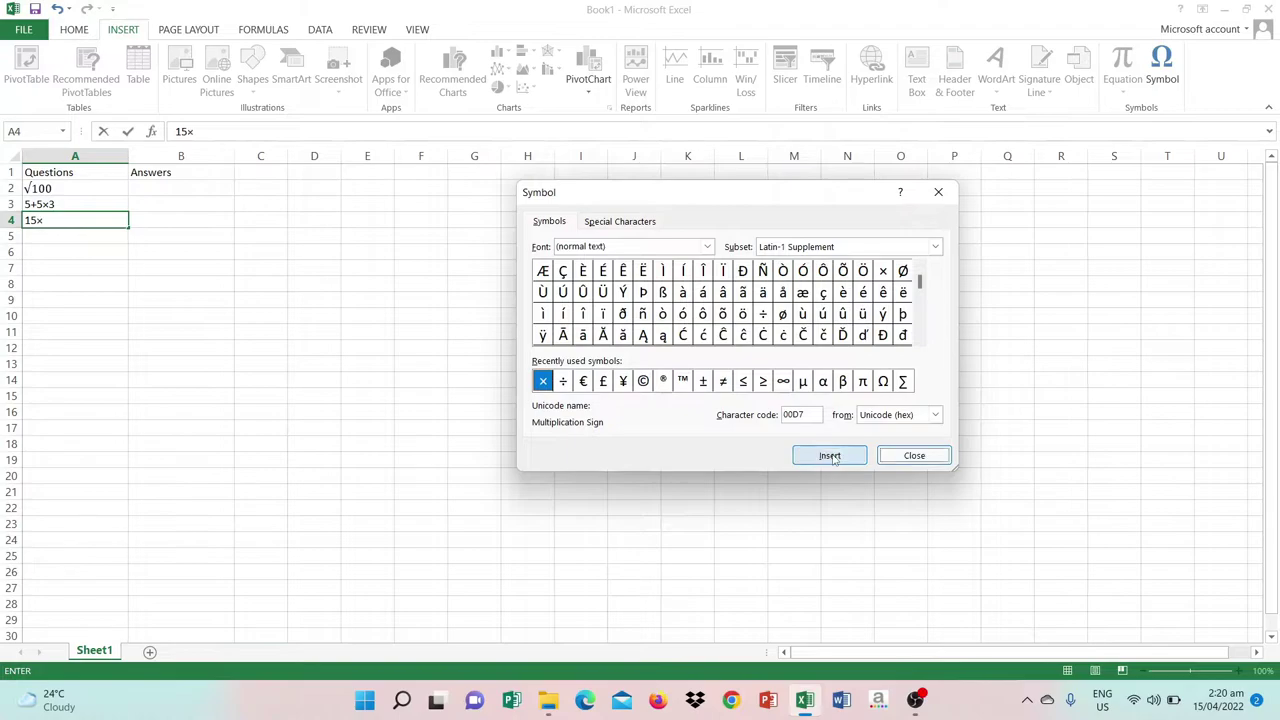
left_click(931, 455)
type("3")
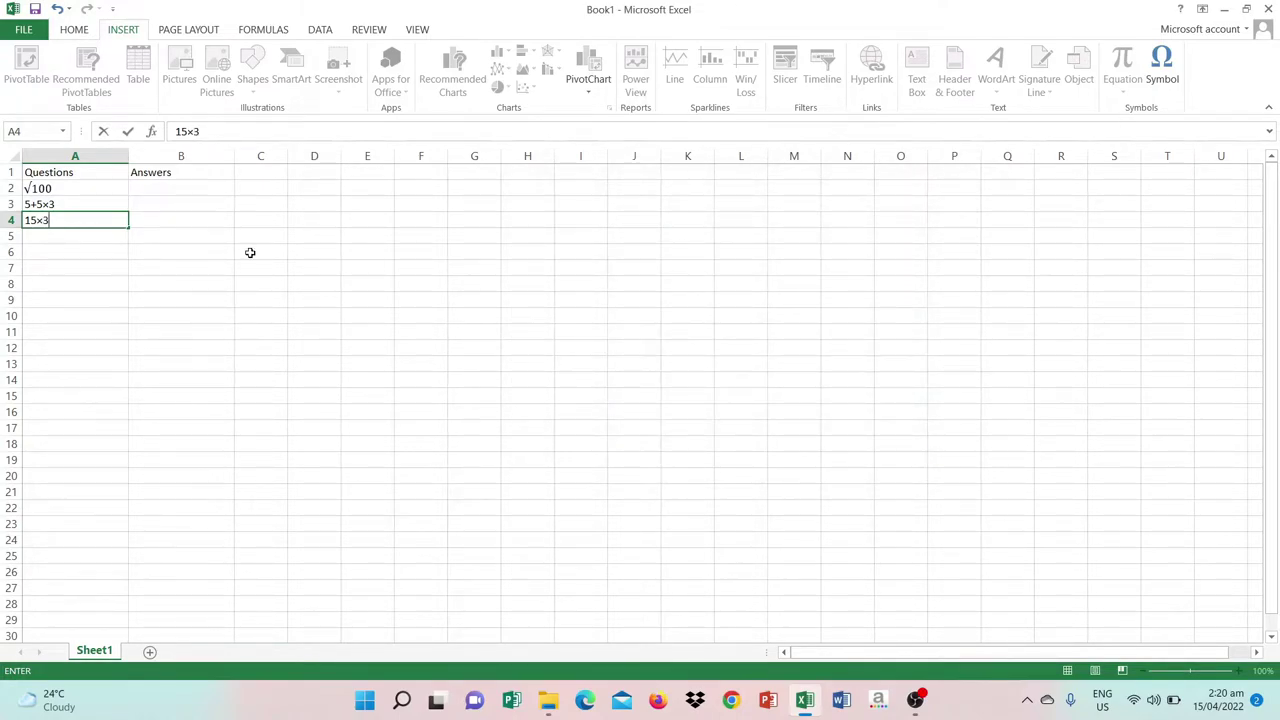
left_click(109, 238)
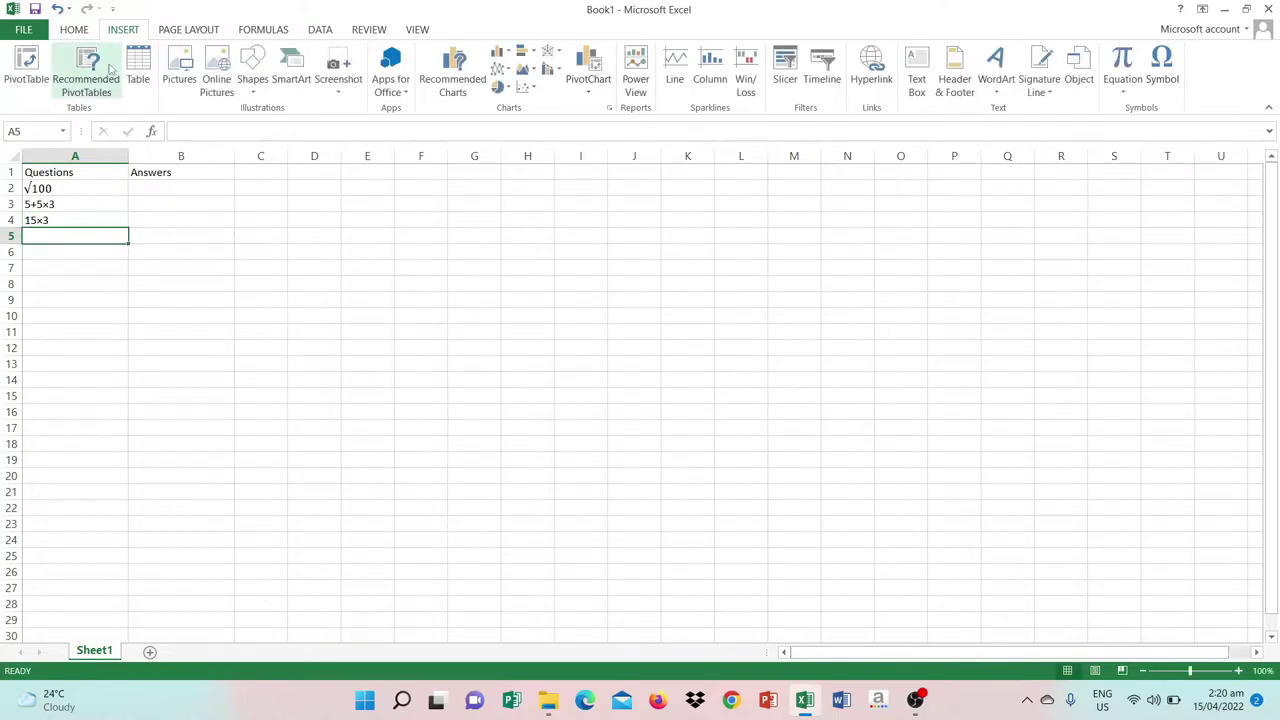
left_click(1122, 62)
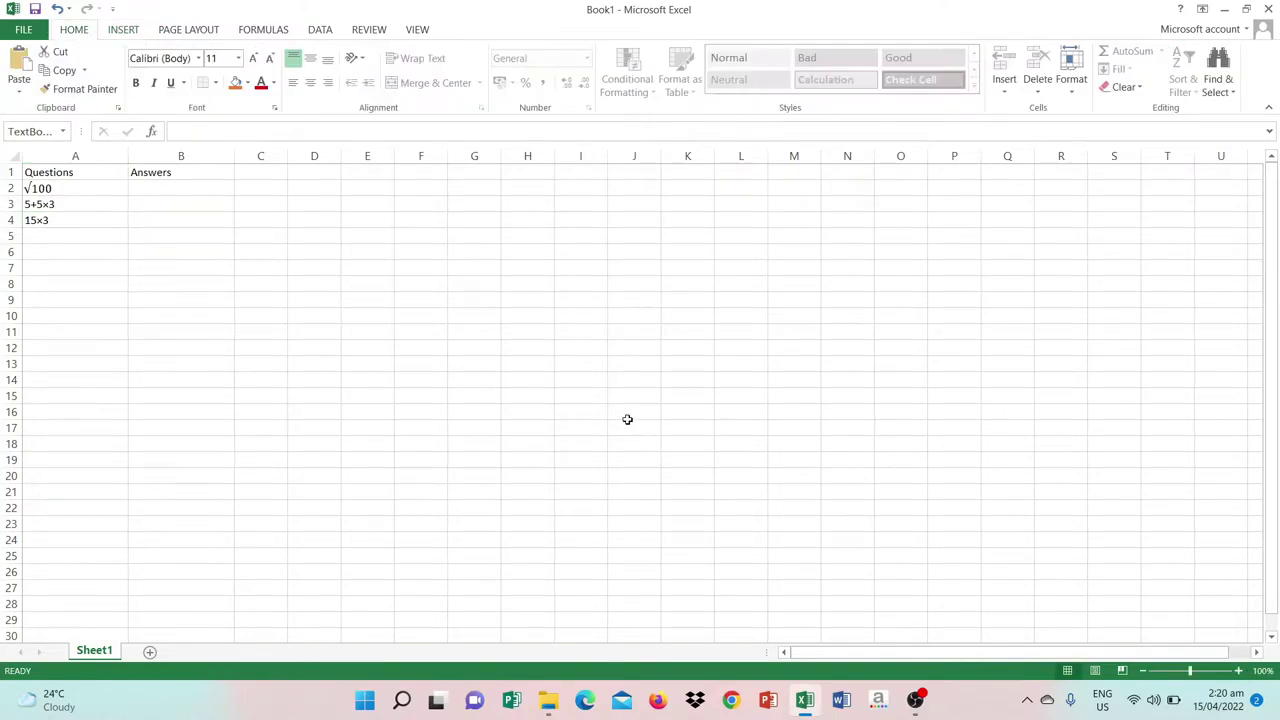
type("7^2")
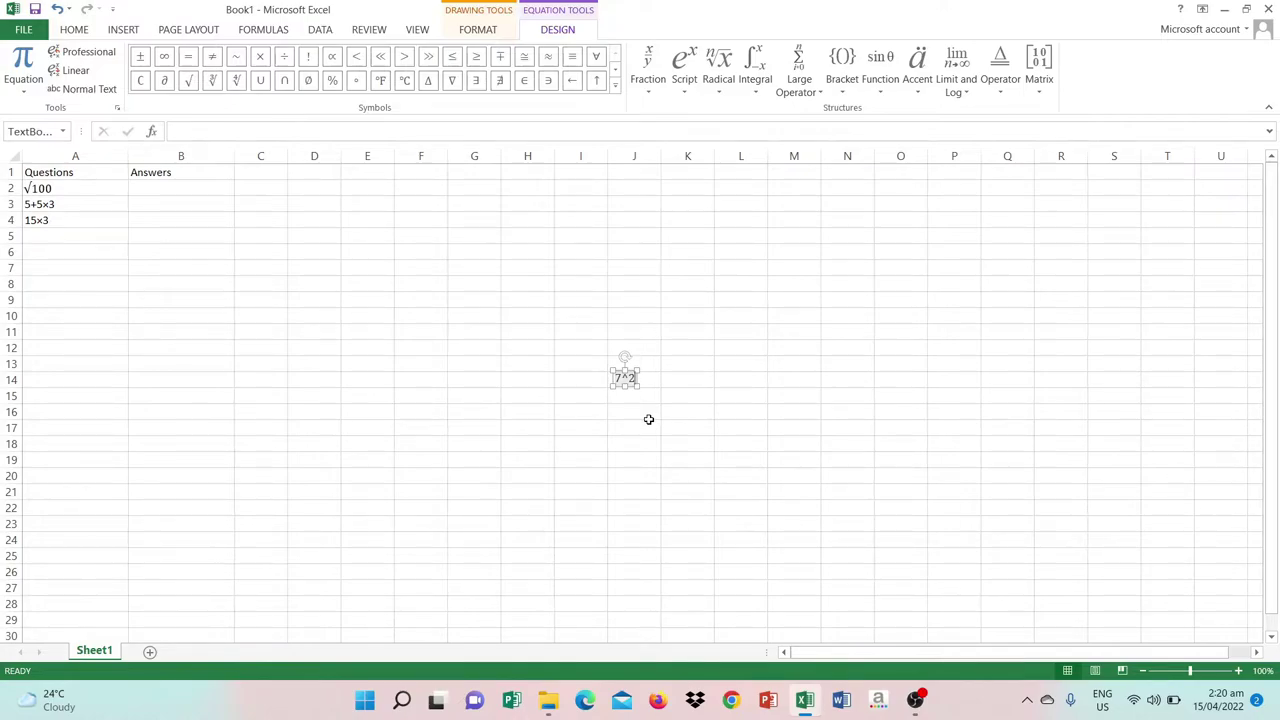
key("space")
left_click_drag(621, 385, 28, 240)
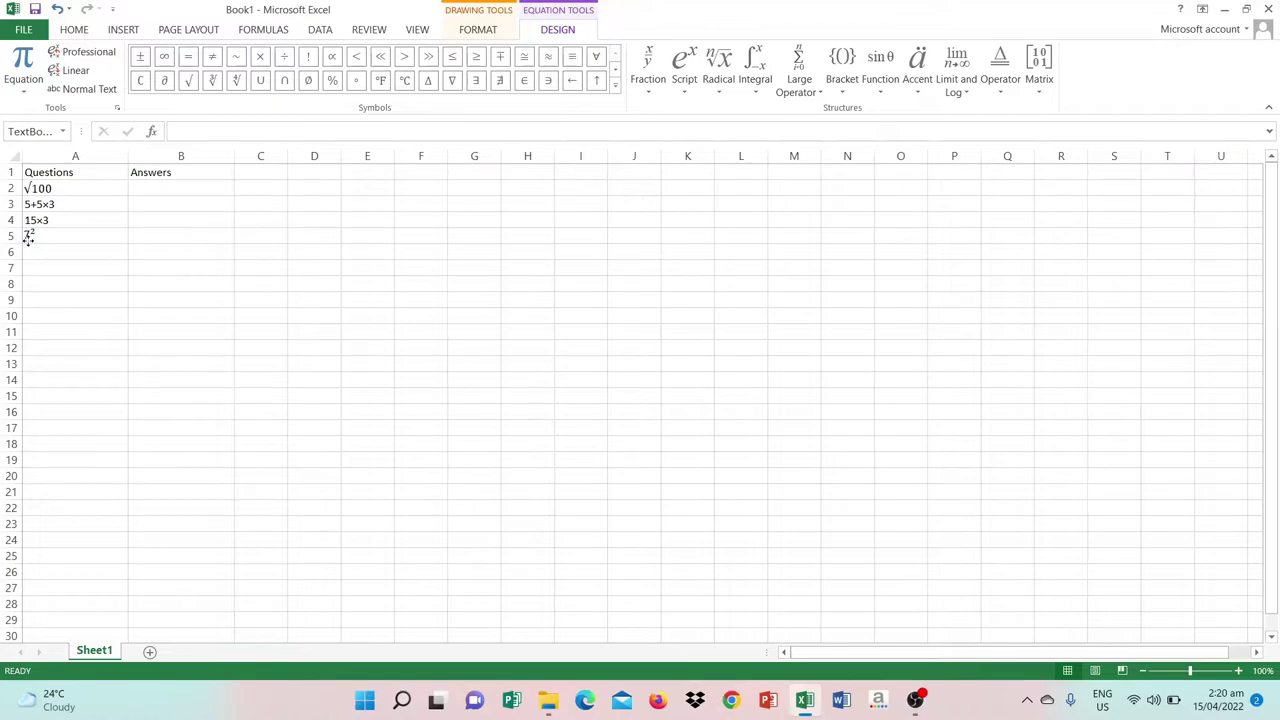
left_click(40, 252)
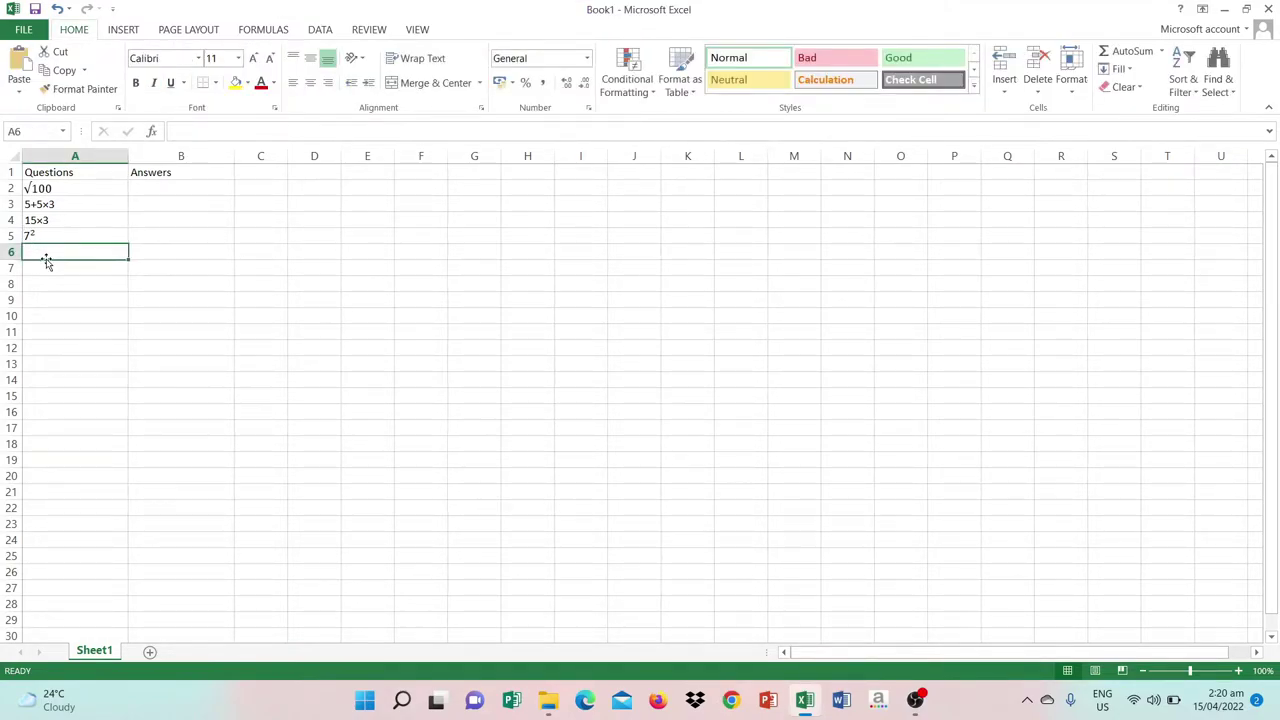
type("8")
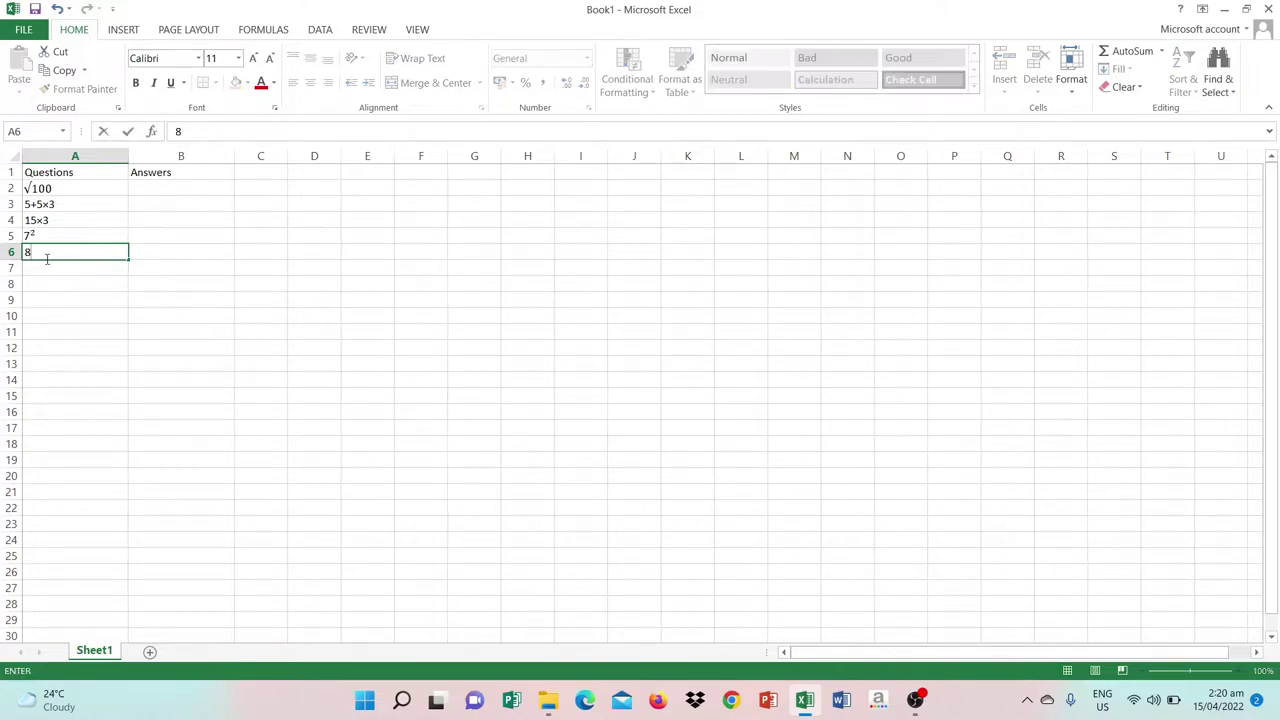
left_click(128, 30)
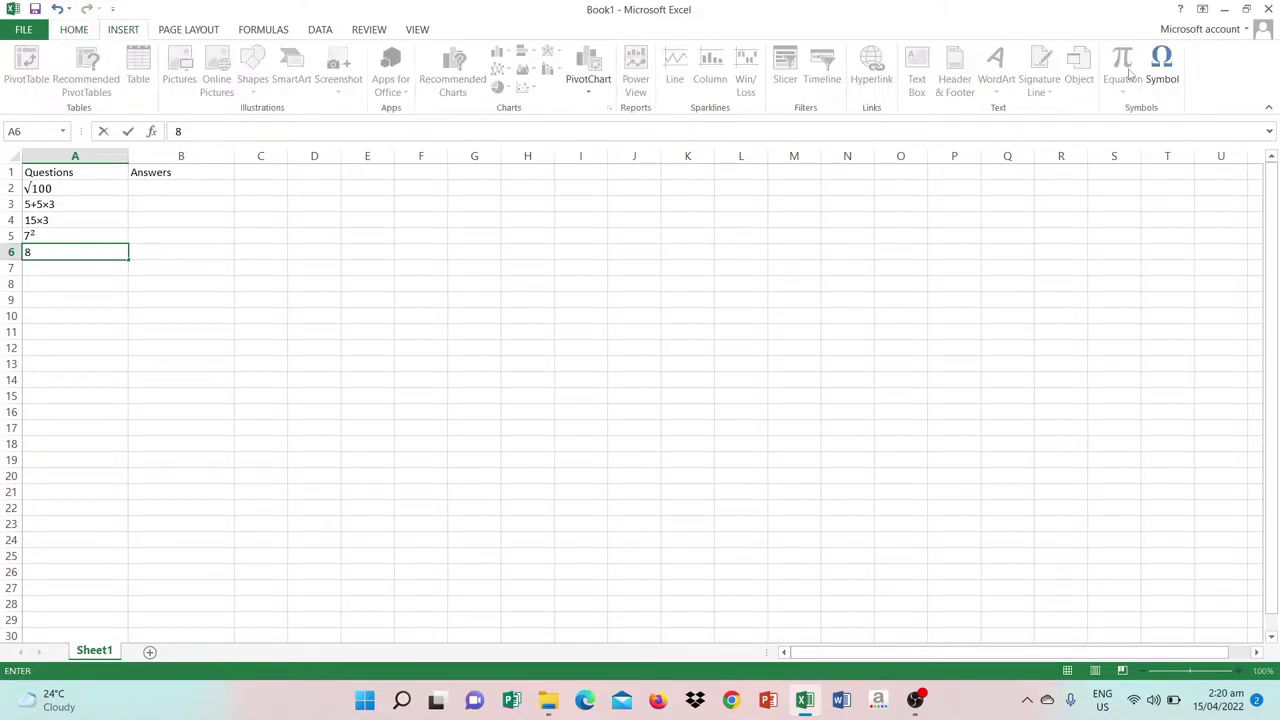
left_click(1160, 66)
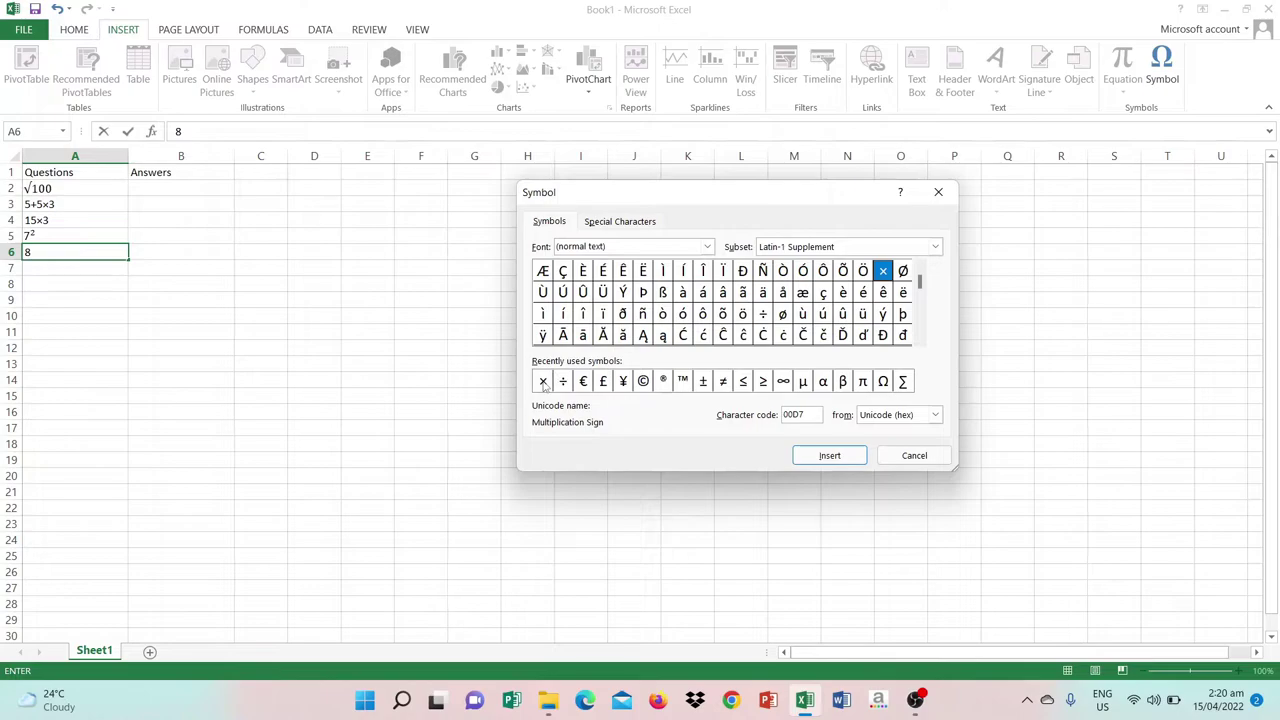
left_click(543, 381)
left_click(829, 455)
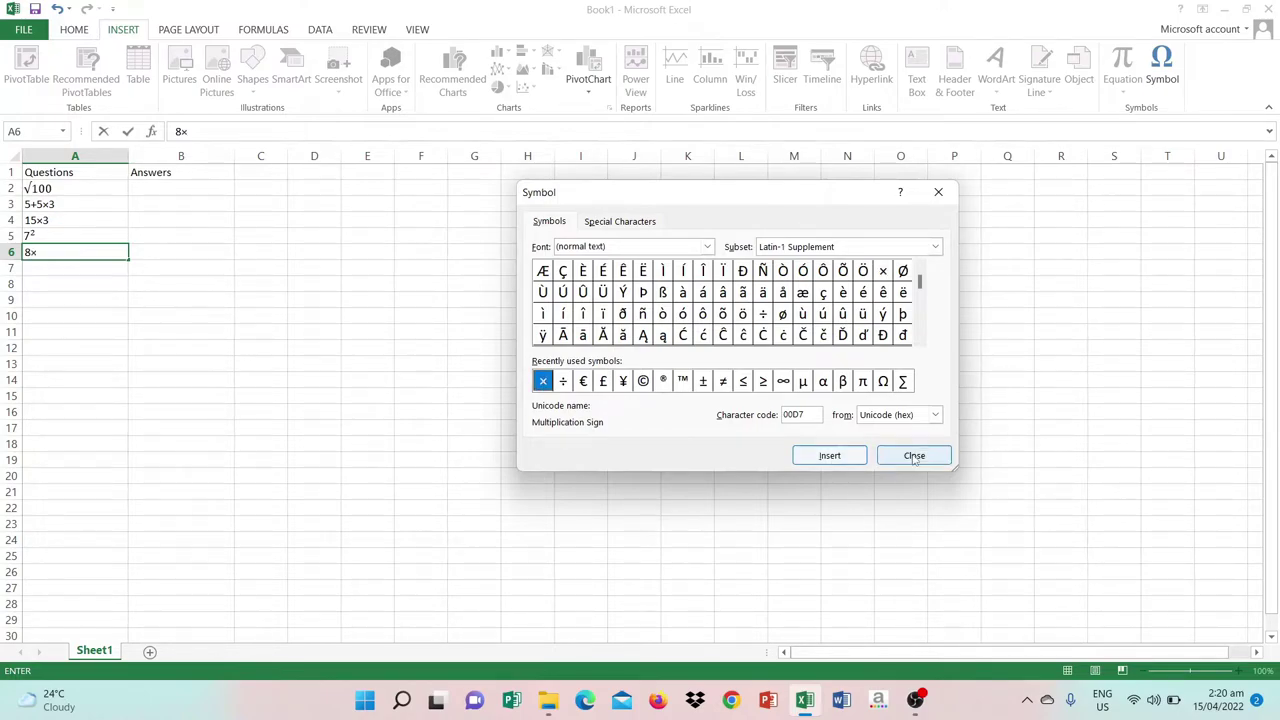
left_click(914, 456)
type("6")
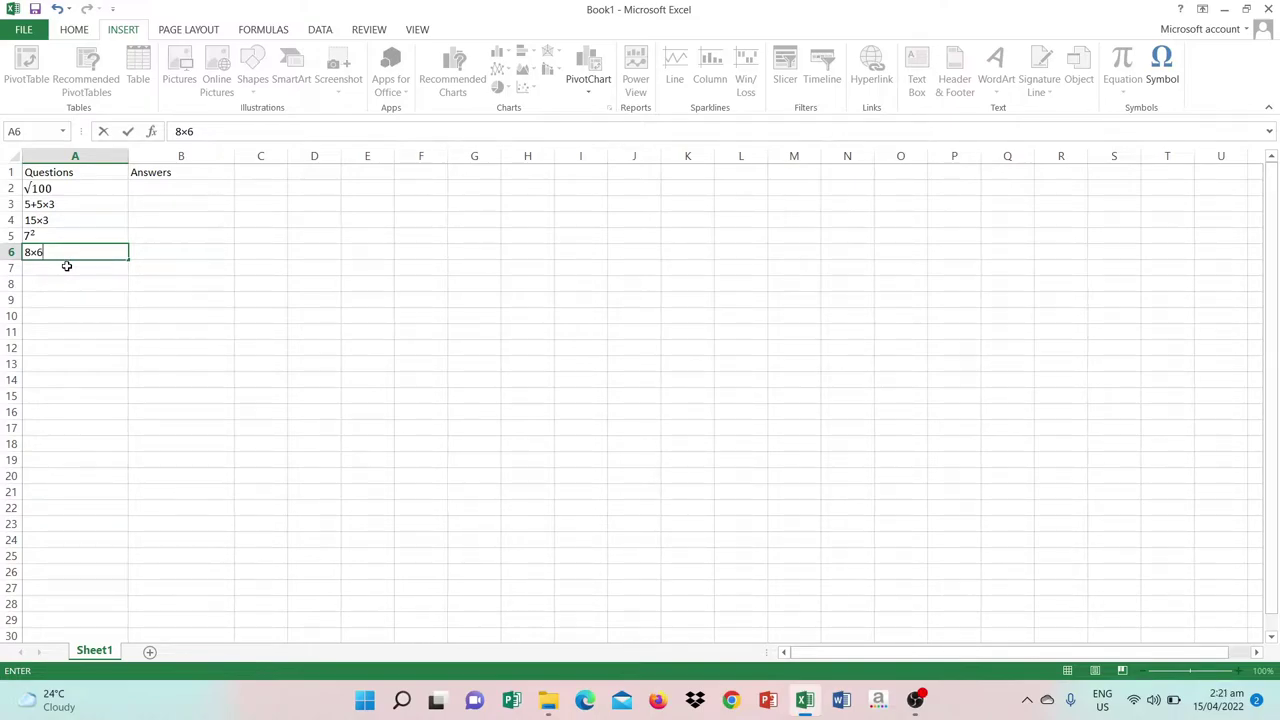
key("BackSpace")
key("BackSpace")
key("BackSpace")
left_click(103, 271)
left_click(106, 251)
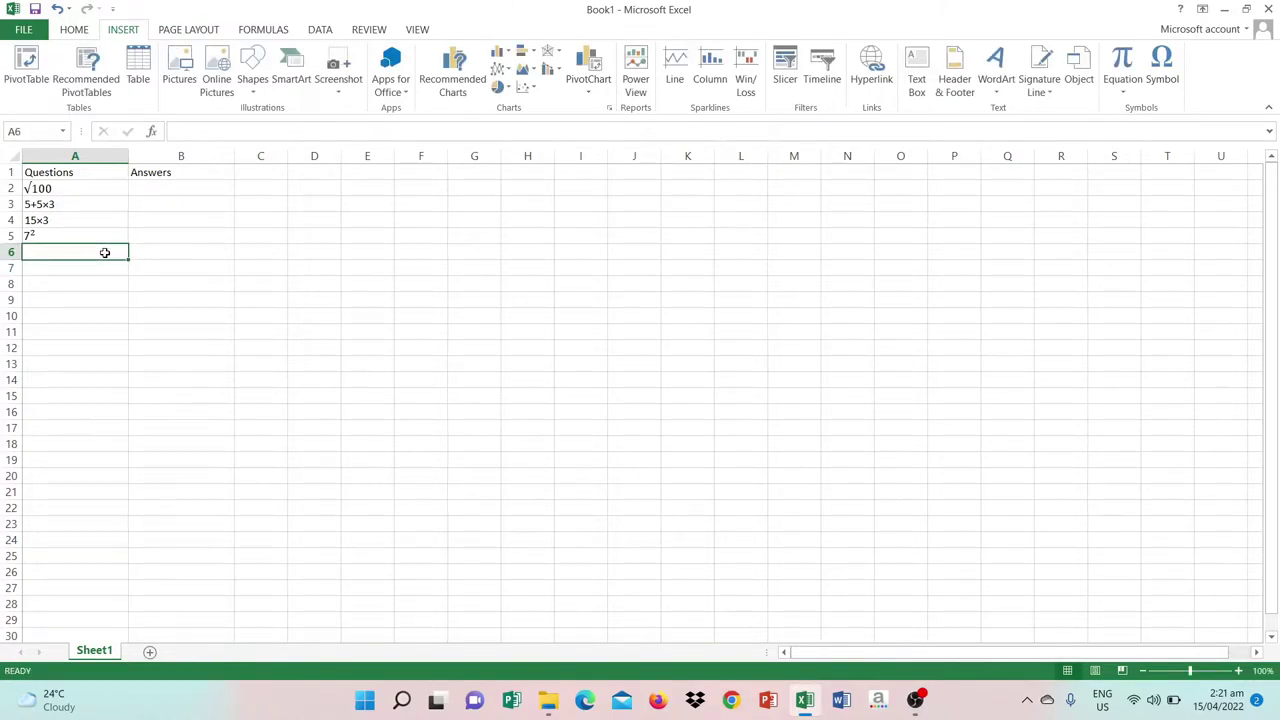
Insert a 5³ equation and place it on cell A6
left_click(1122, 60)
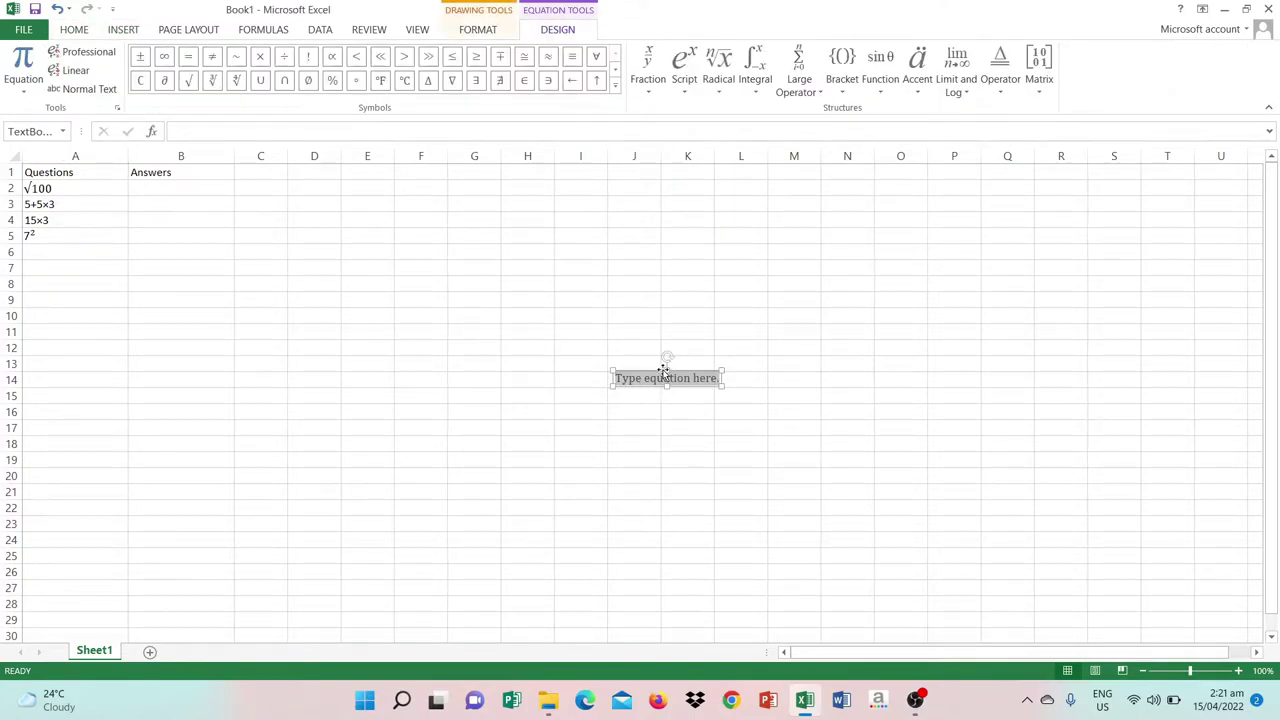
type("863")
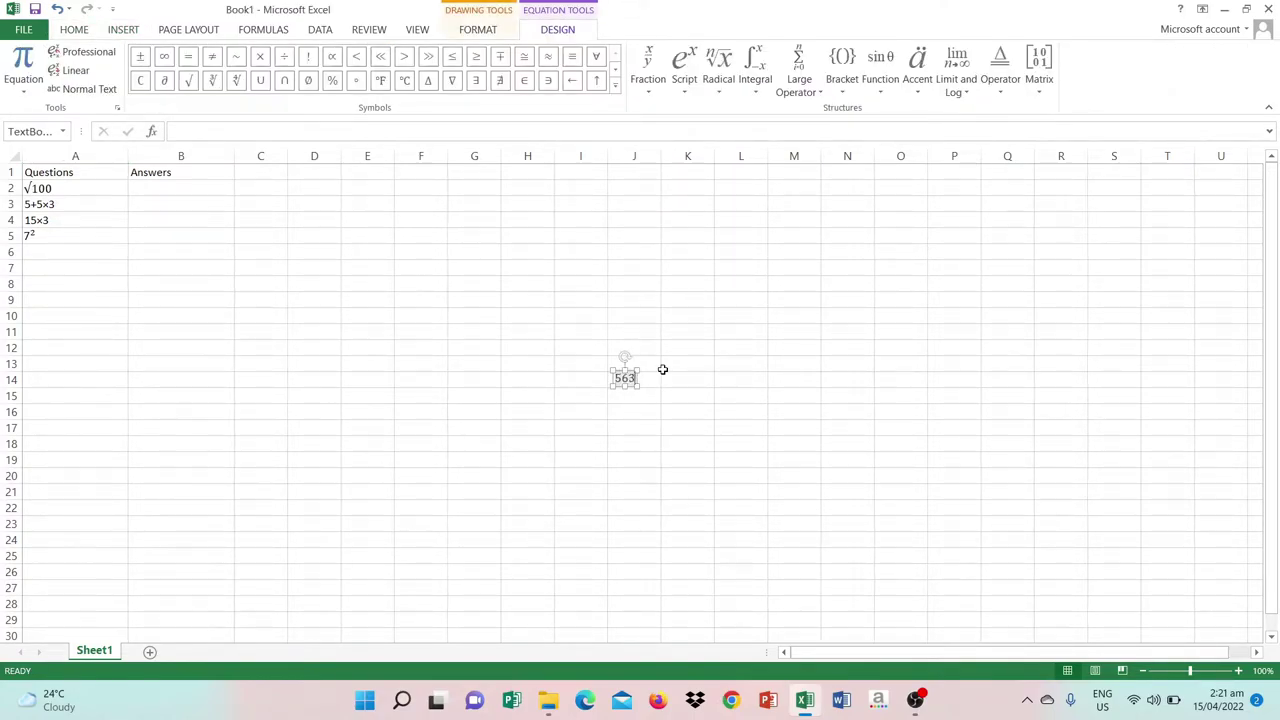
key("BackSpace")
key("BackSpace")
type("^3")
key("space")
left_click_drag(621, 386, 57, 257)
left_click(35, 269)
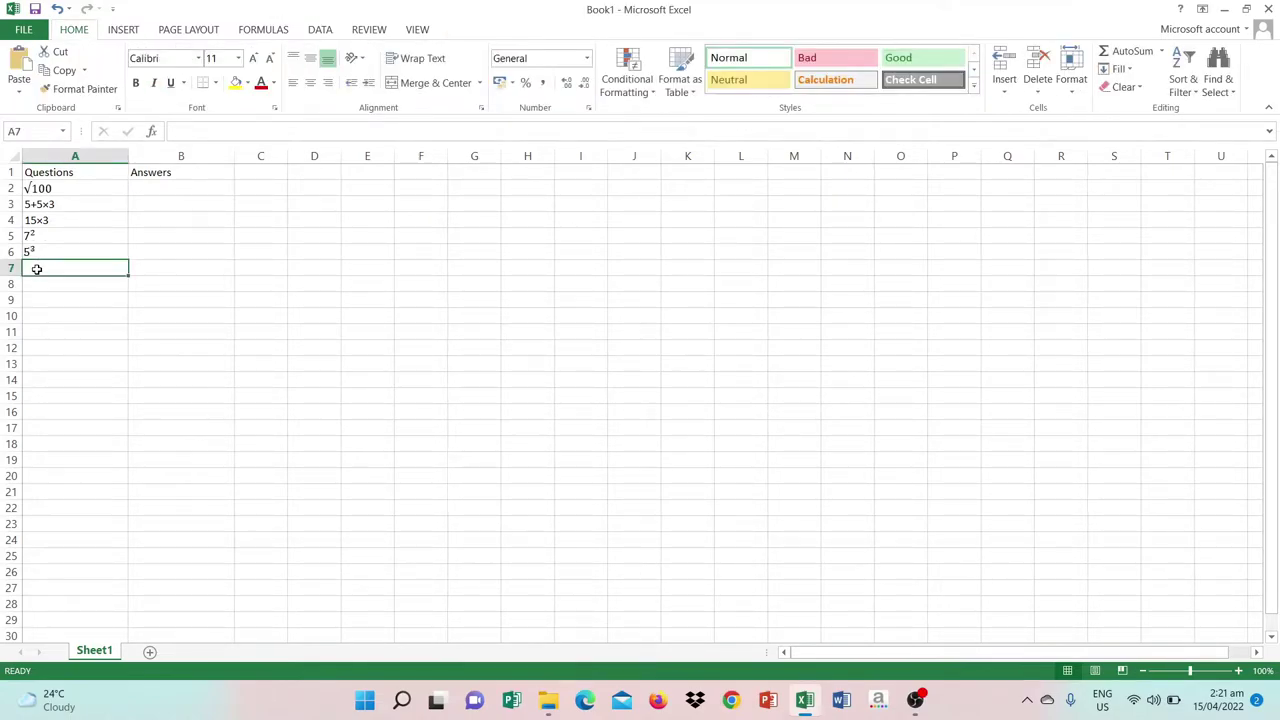
Enter 8×6+3 in A7 with the inserted multiplication symbol
type("8")
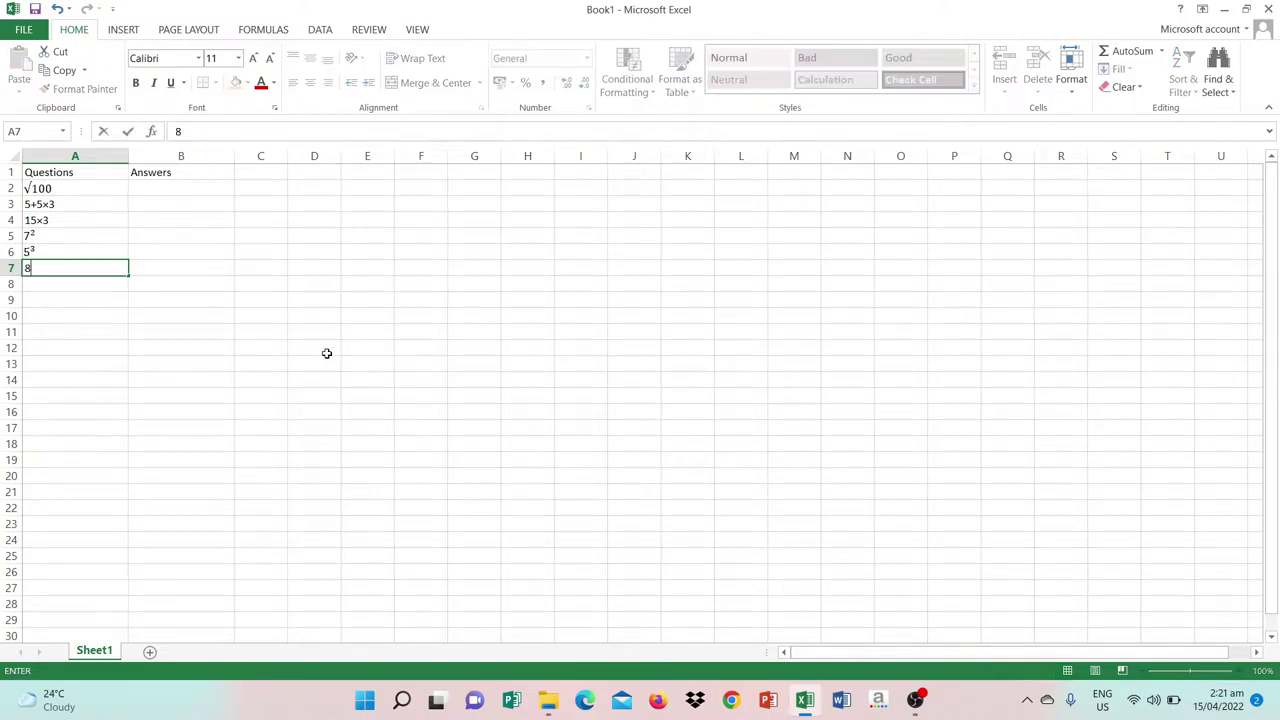
left_click(130, 31)
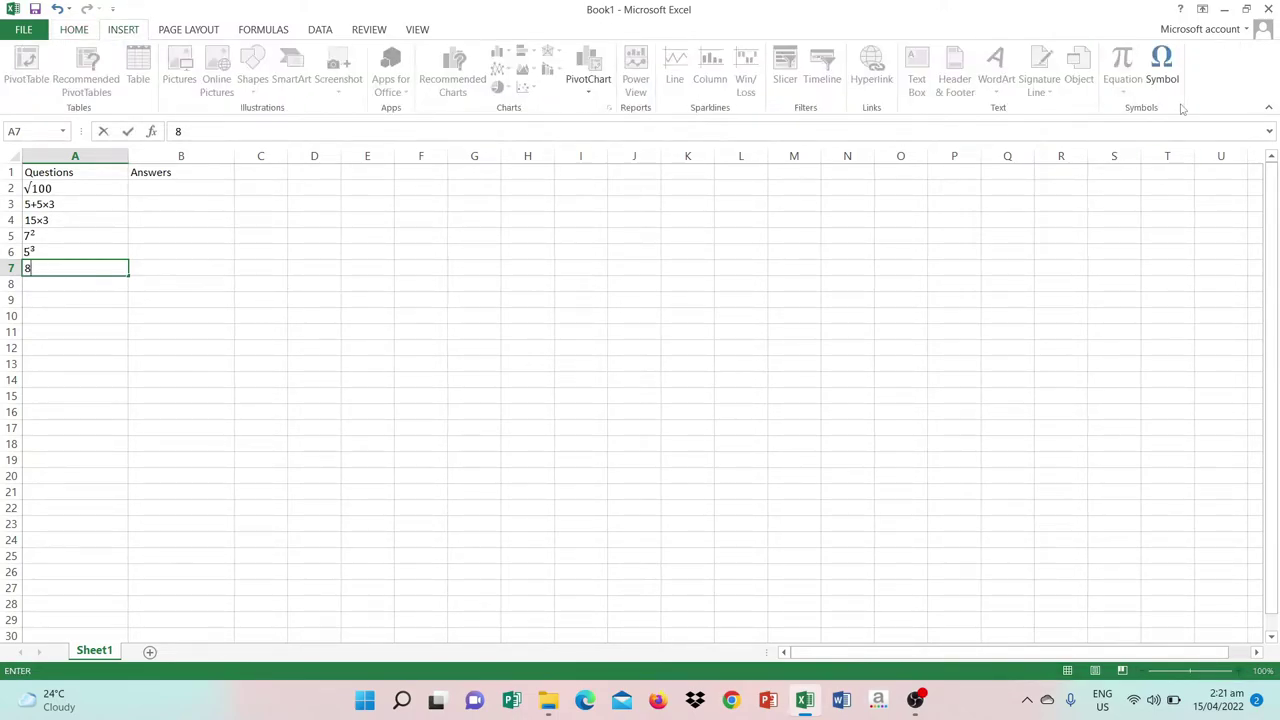
left_click(1162, 70)
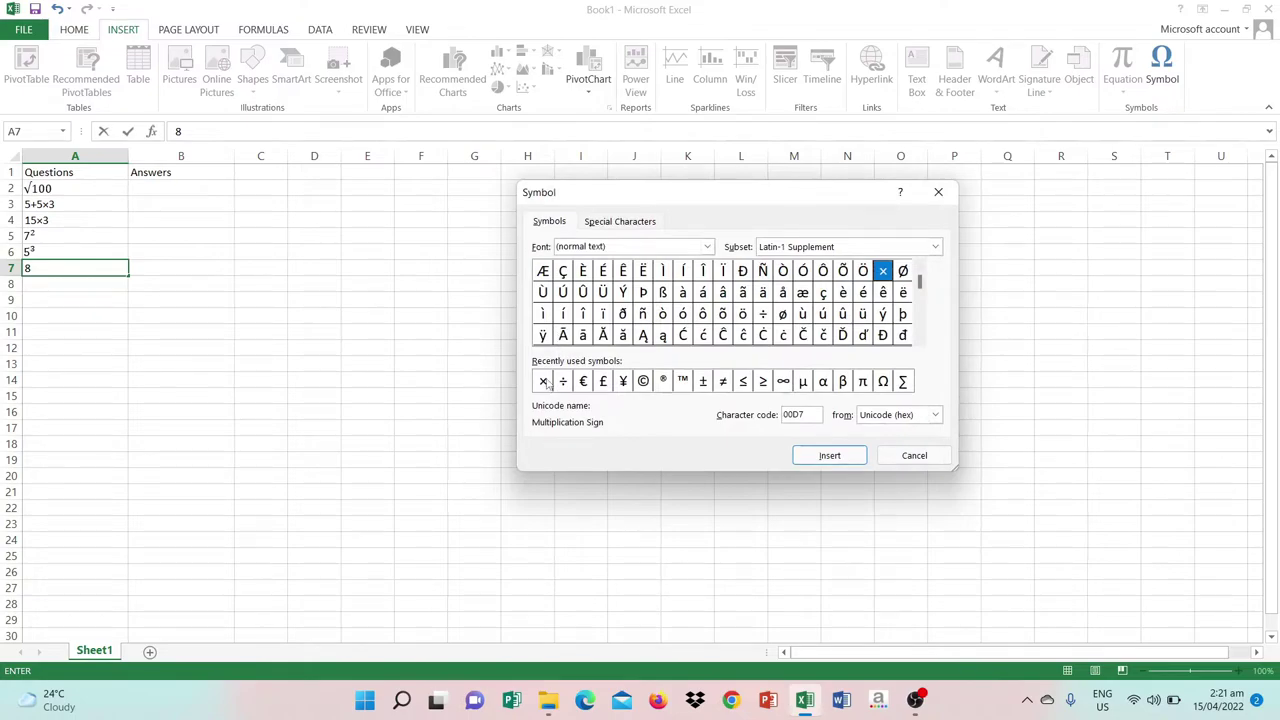
left_click(543, 381)
left_click(829, 455)
left_click(913, 456)
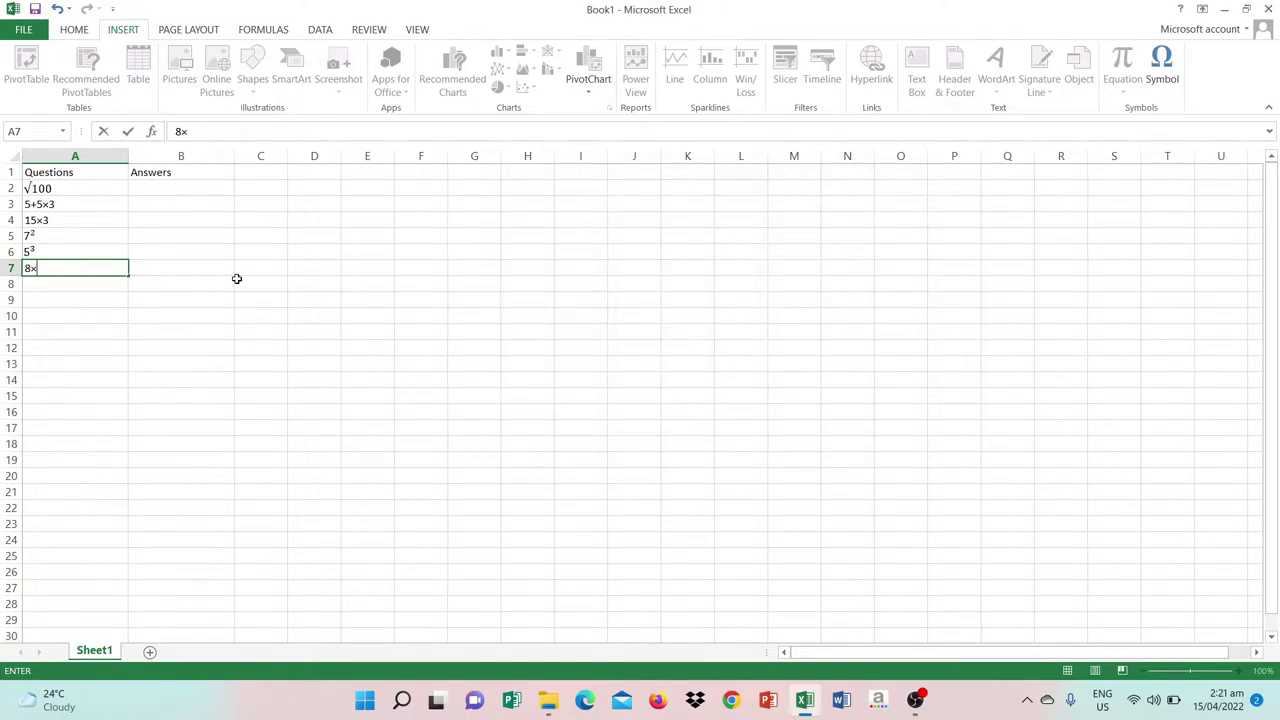
type("6+3")
key("Return")
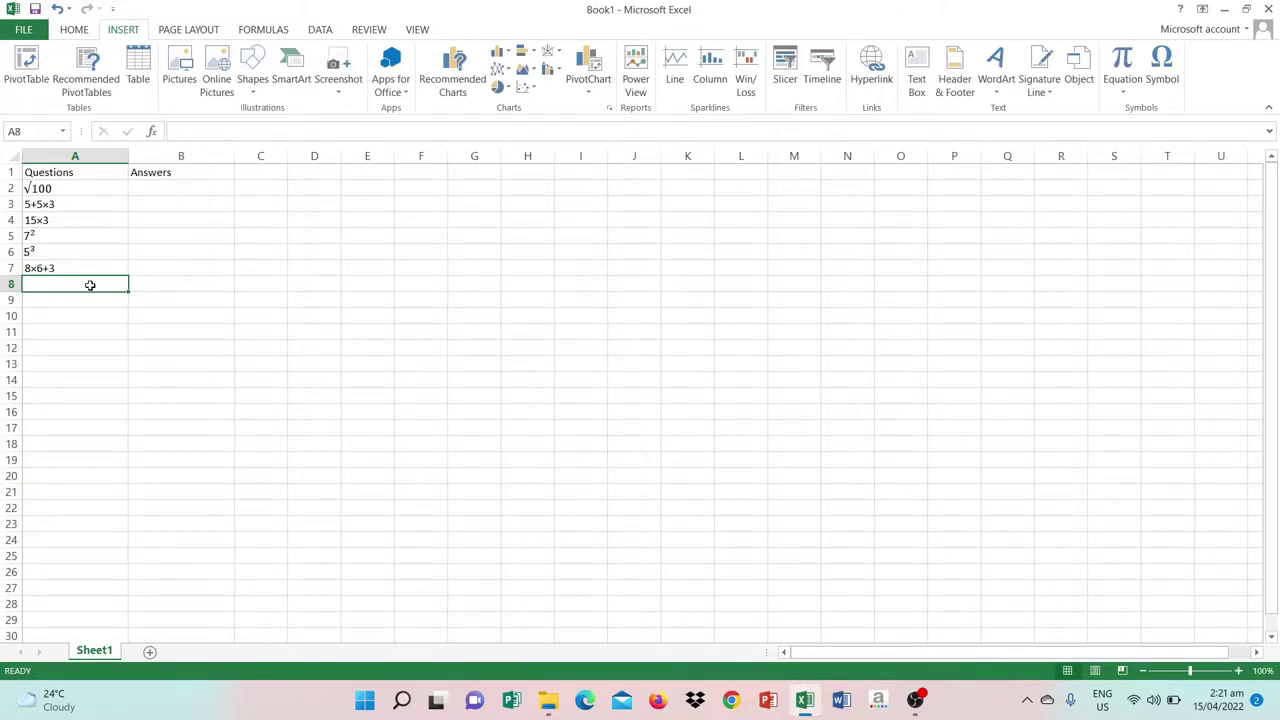
Enter 45÷5 in A8 with the inserted division symbol
type("45")
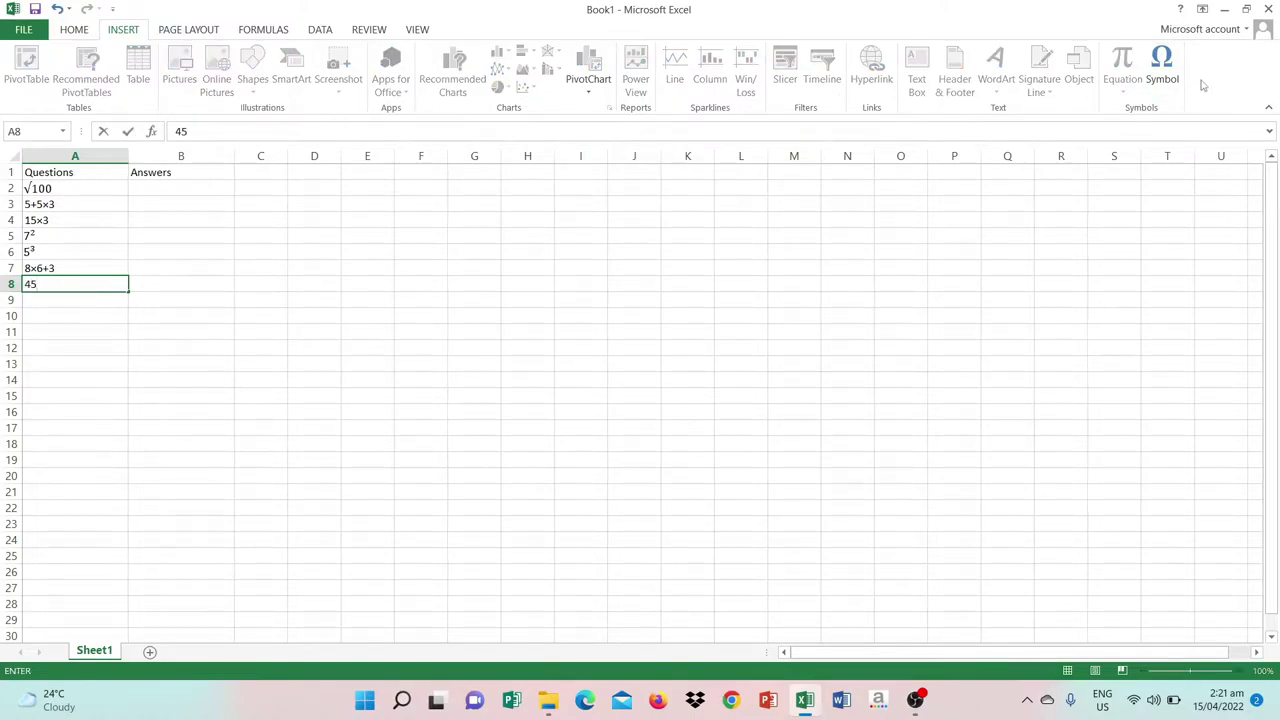
left_click(1162, 75)
left_click(563, 381)
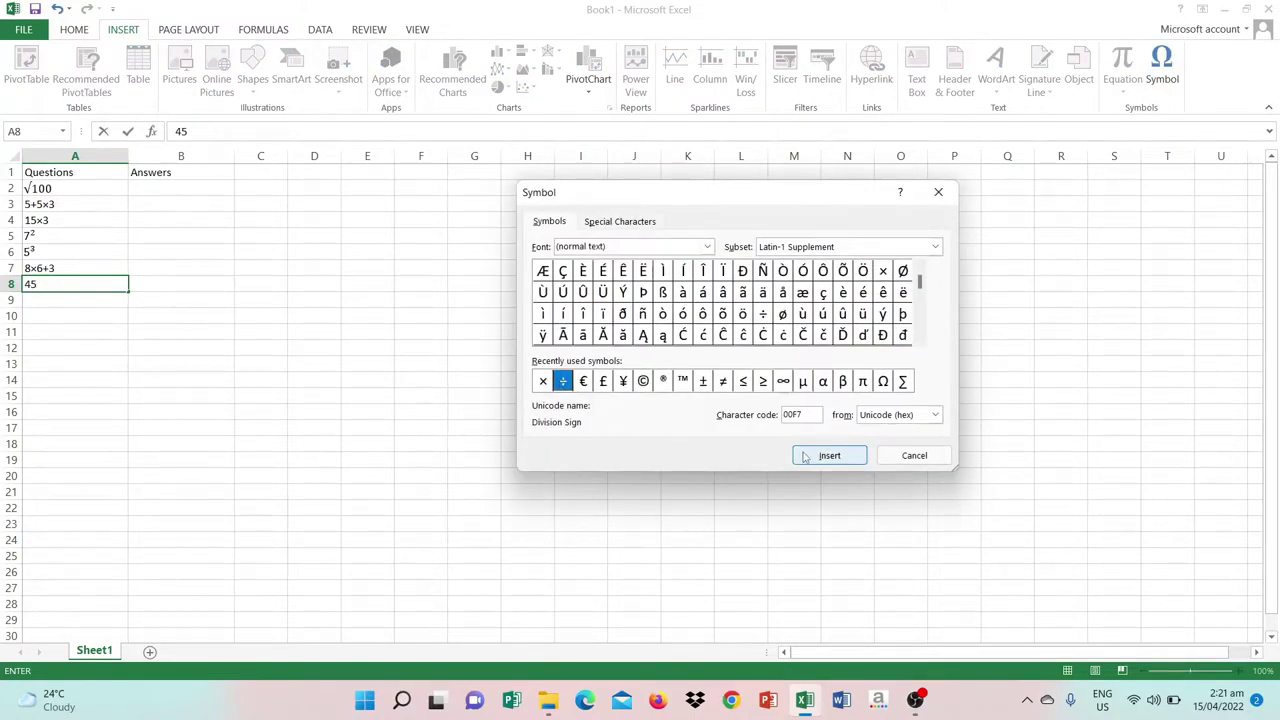
left_click(830, 455)
left_click(897, 458)
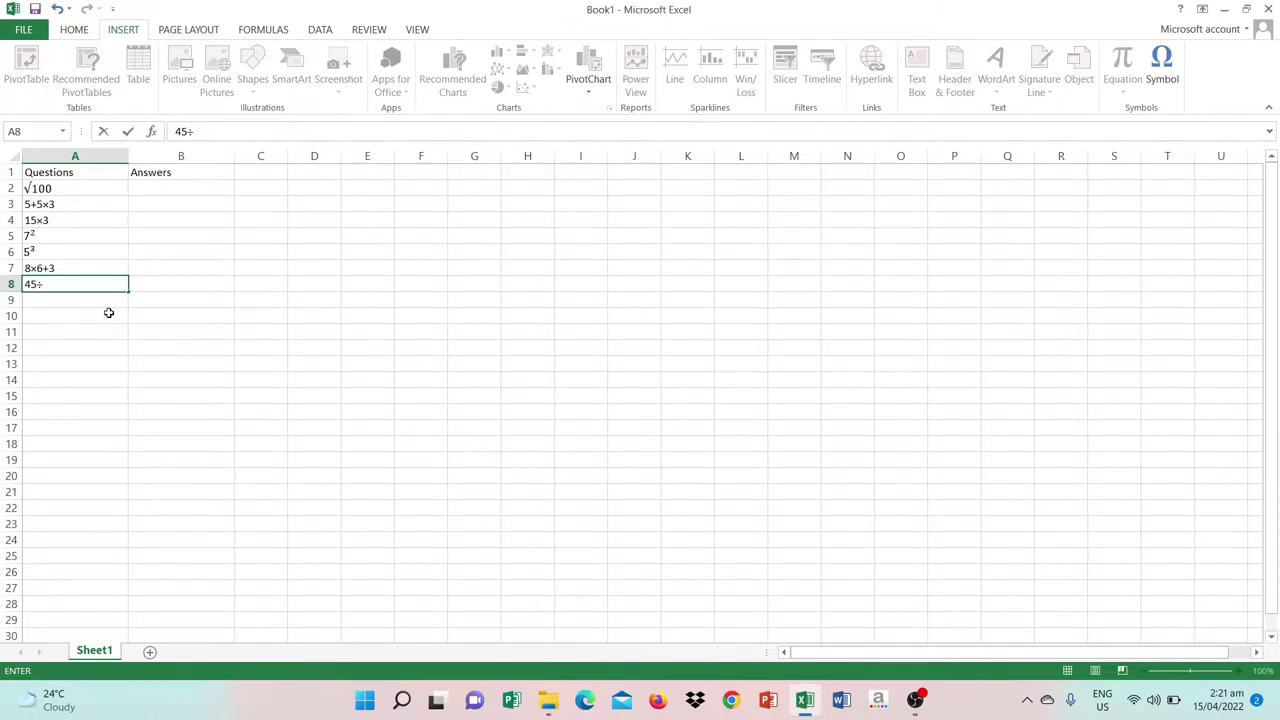
type("5")
Commit 45÷5 and enter 30÷6 in A9 using the inserted division symbol
left_click(69, 299)
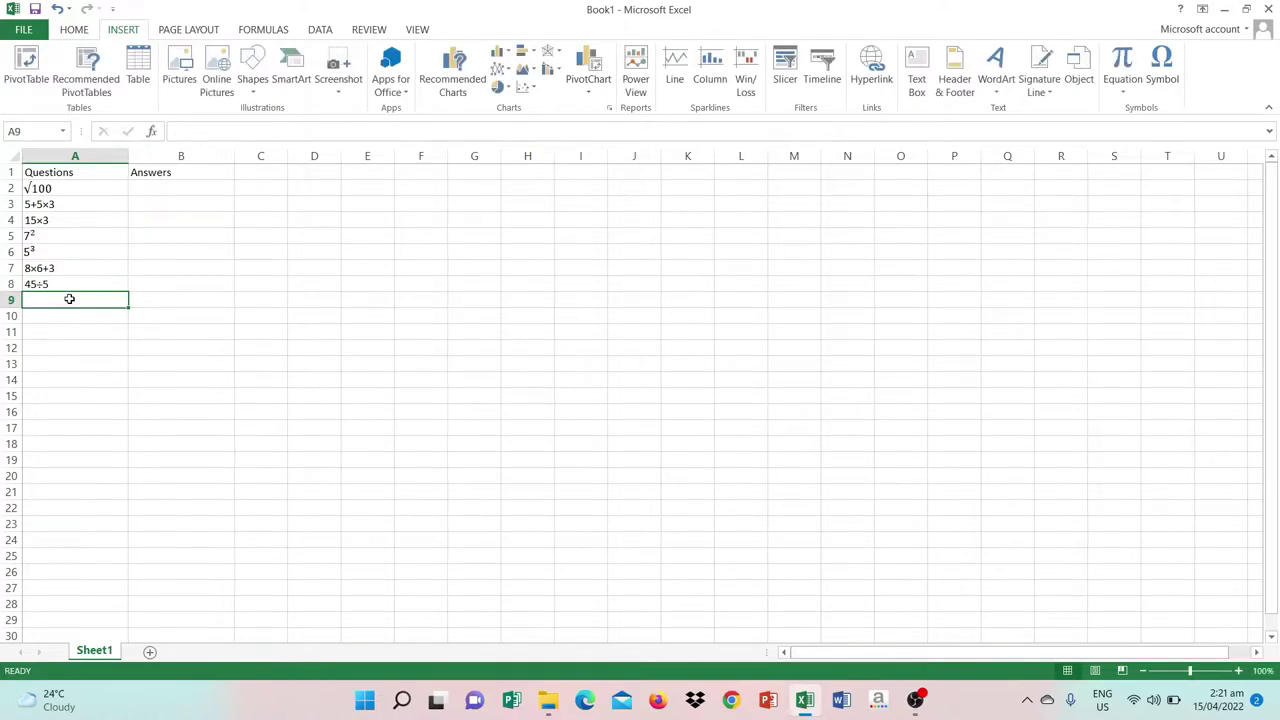
type("30")
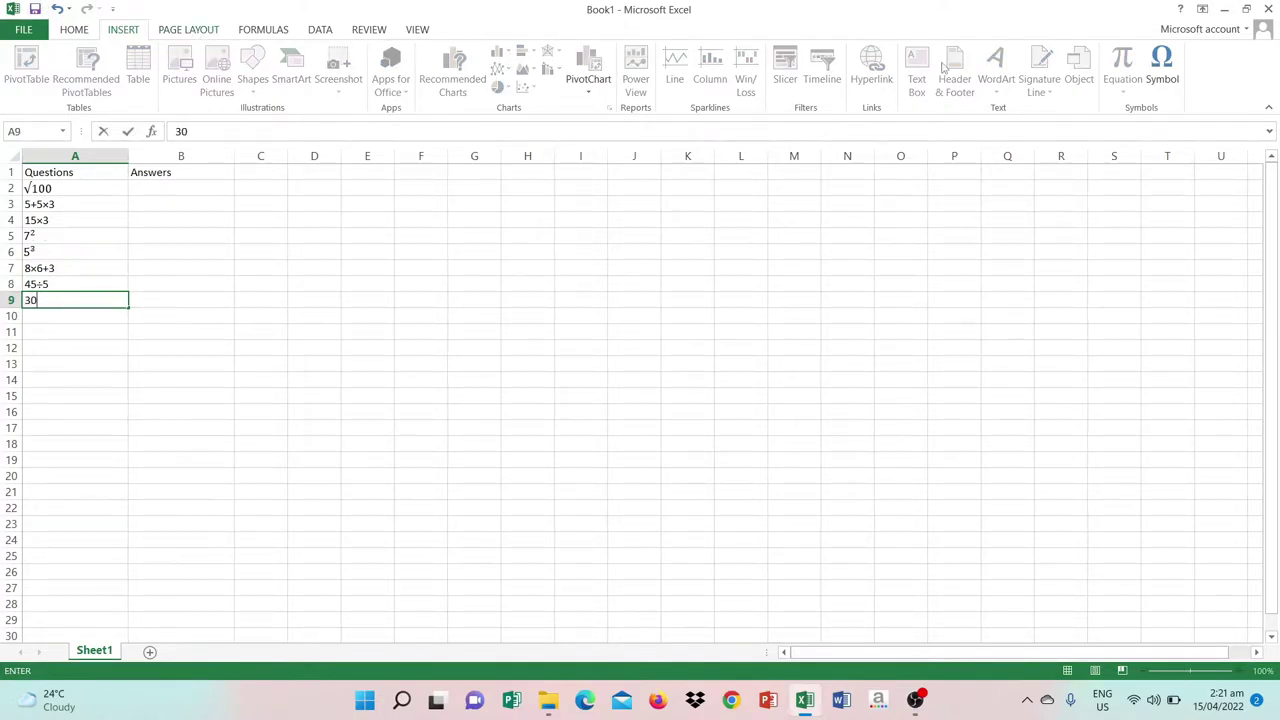
left_click(1162, 65)
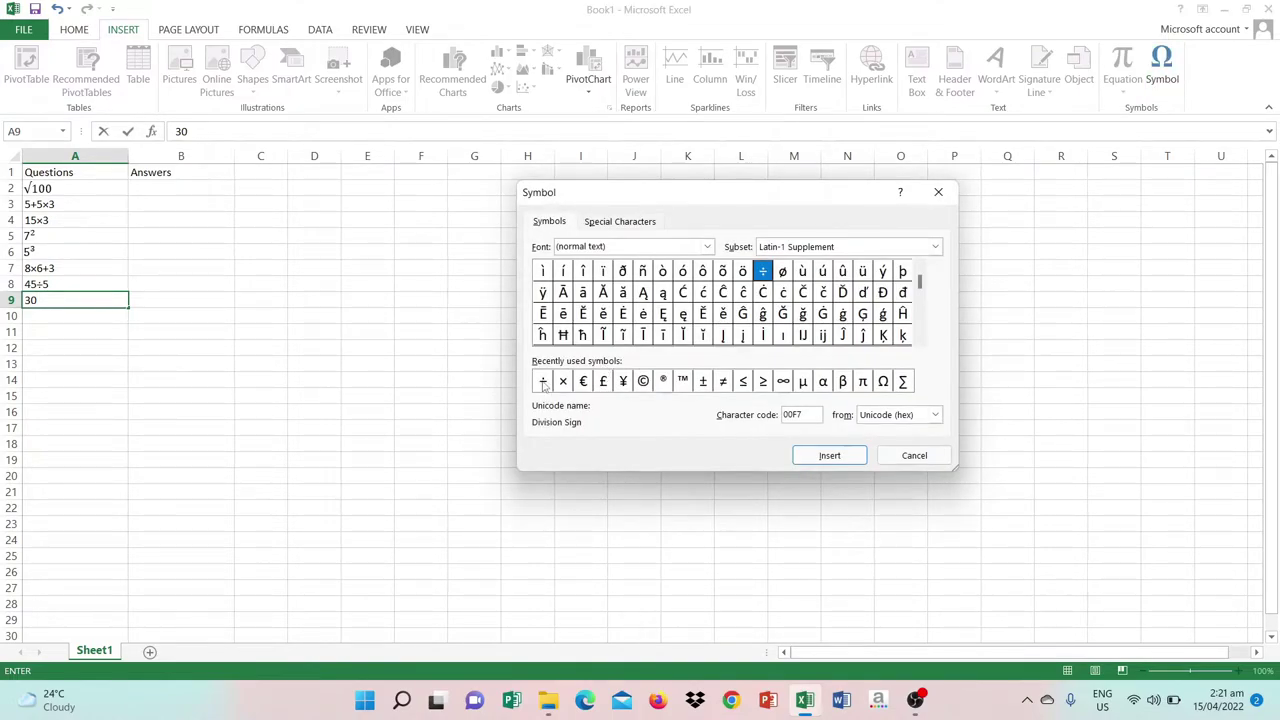
left_click(542, 381)
left_click(830, 456)
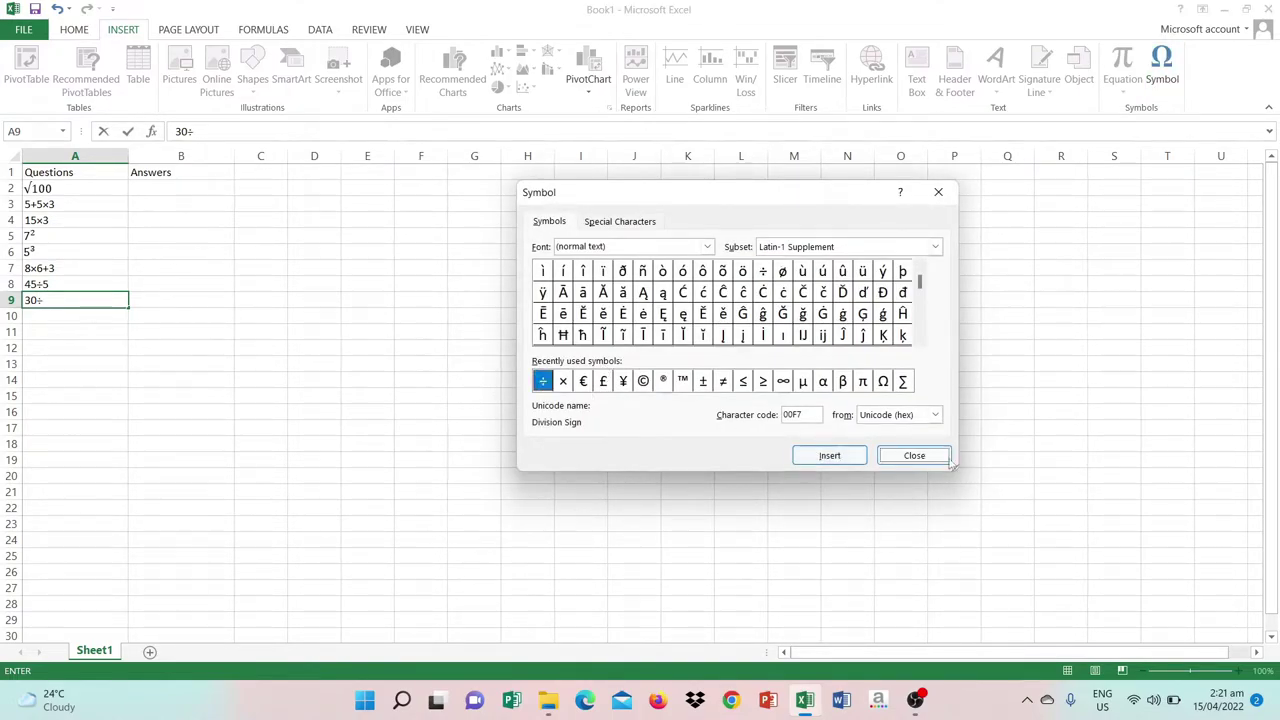
left_click(912, 455)
type("6")
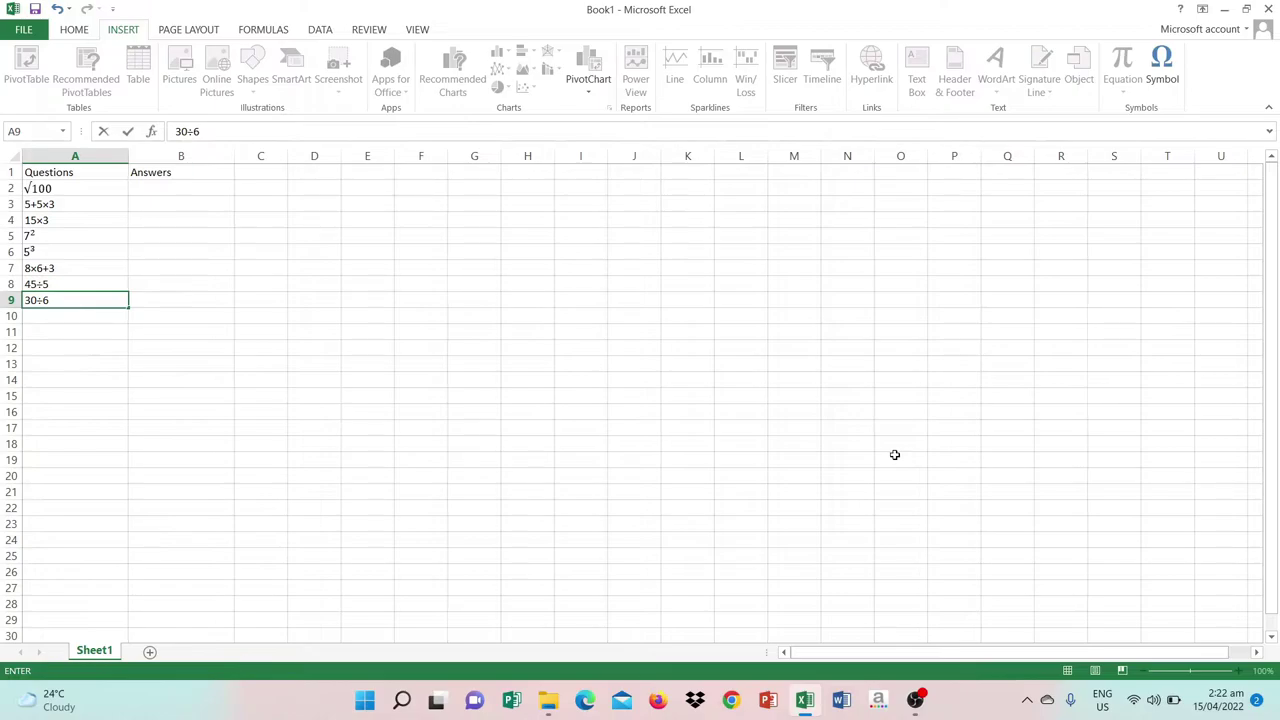
left_click(72, 319)
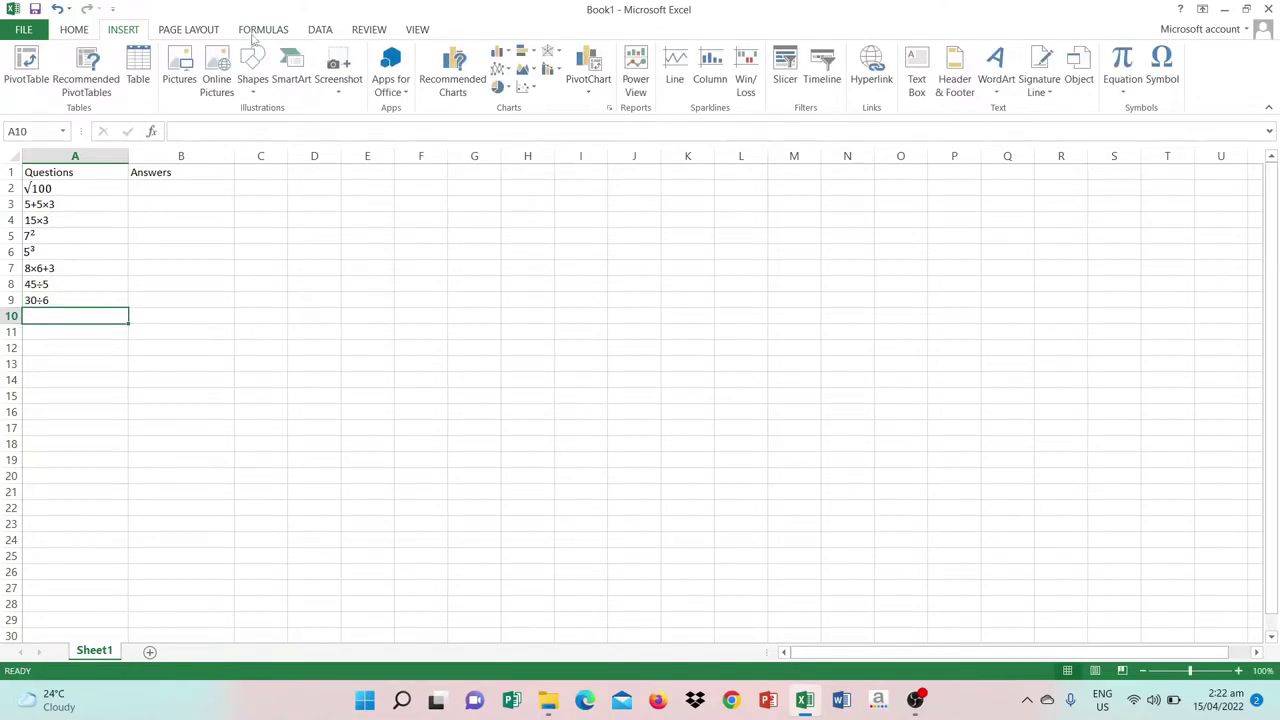
Insert a √256 equation and place it on cell A10
left_click(1122, 66)
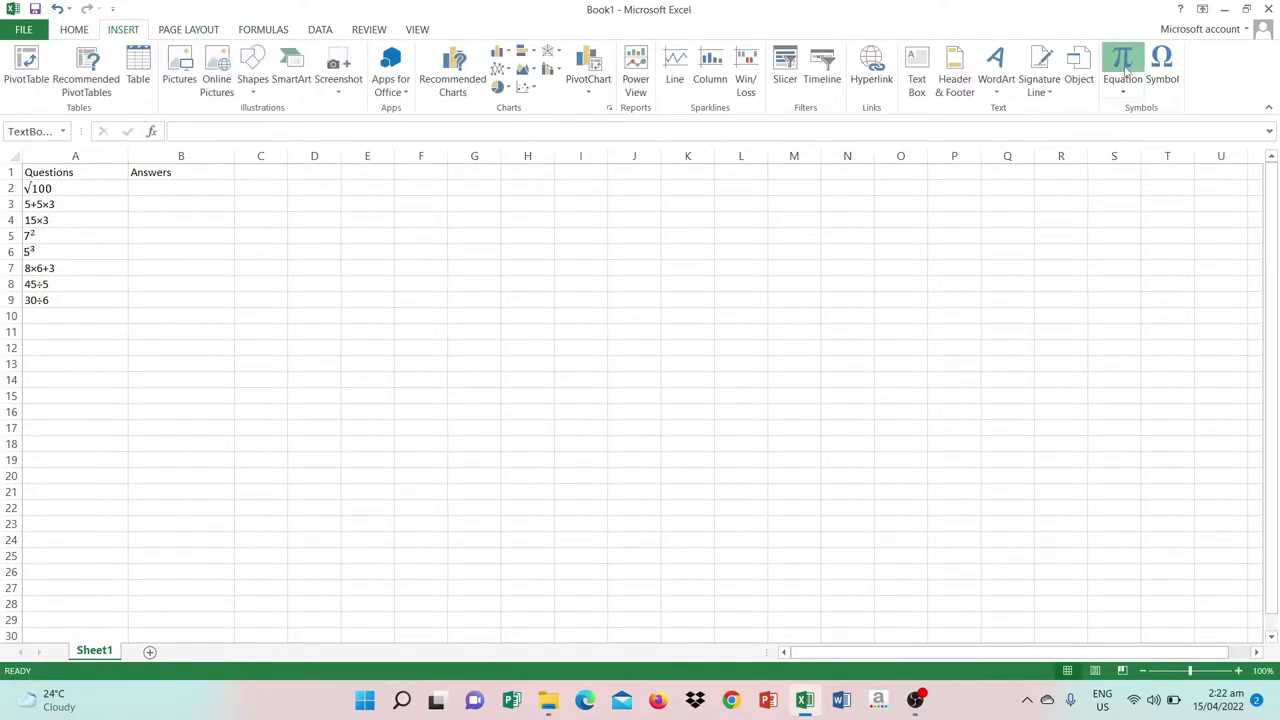
left_click(186, 84)
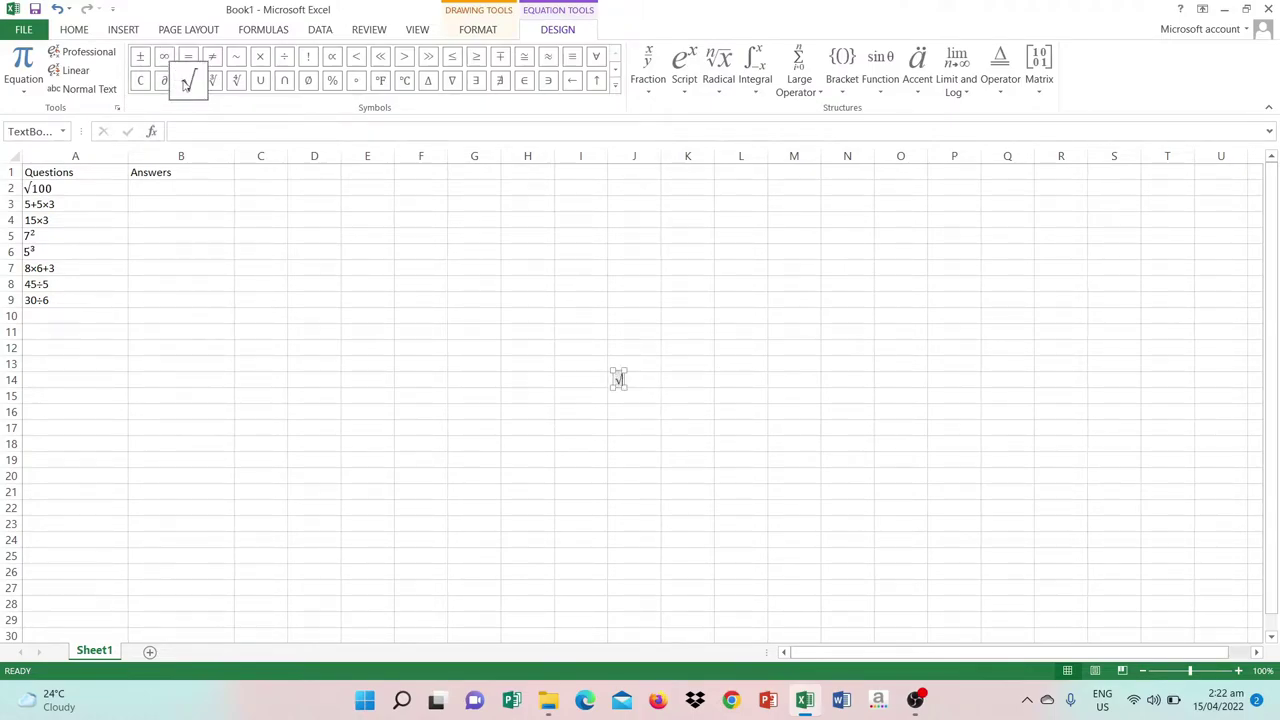
type("2")
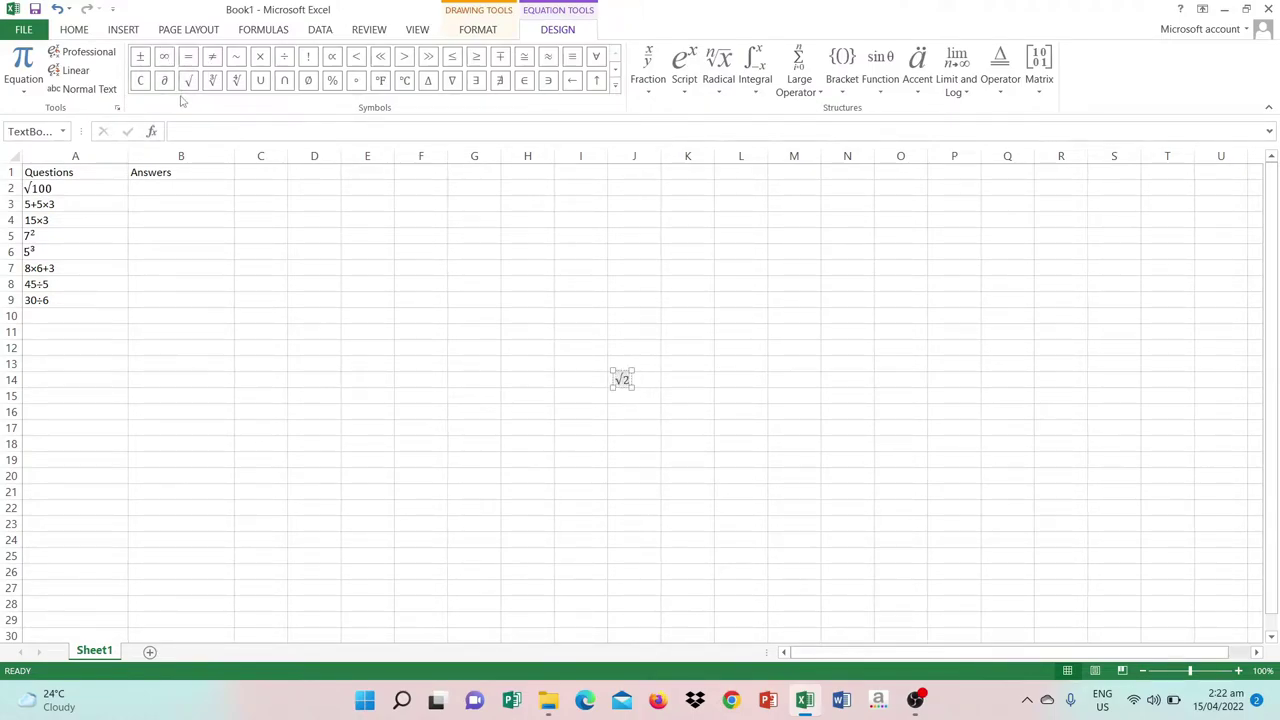
type("56")
left_click_drag(629, 380, 29, 323)
left_click(31, 331)
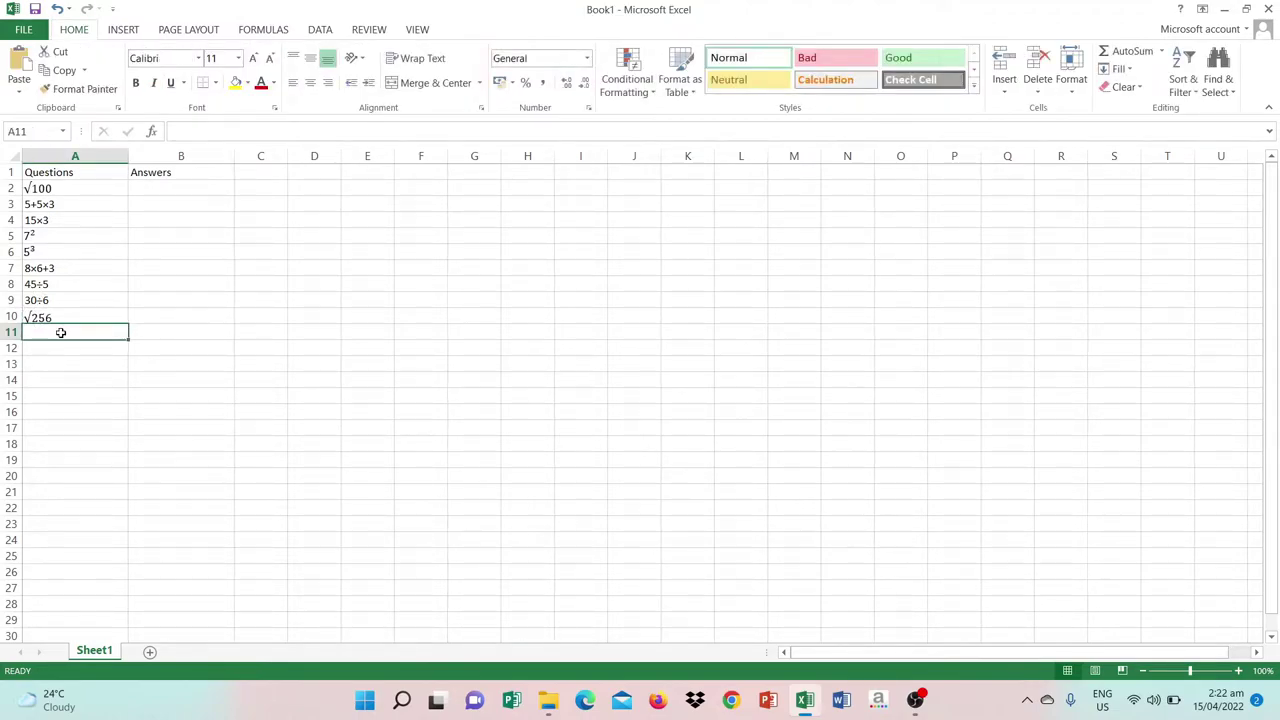
Type 5+3÷3 into A11, inserting ÷ from the symbol picker
type("5+")
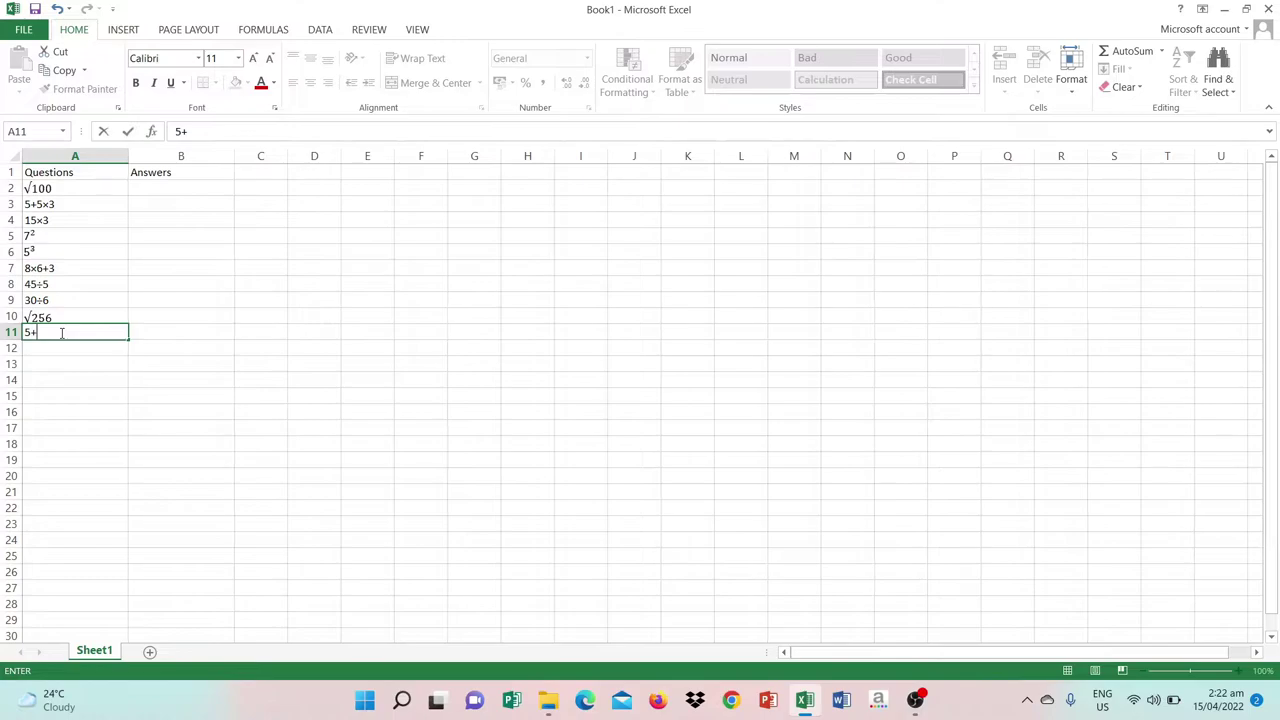
type("3")
left_click(124, 30)
left_click(1161, 68)
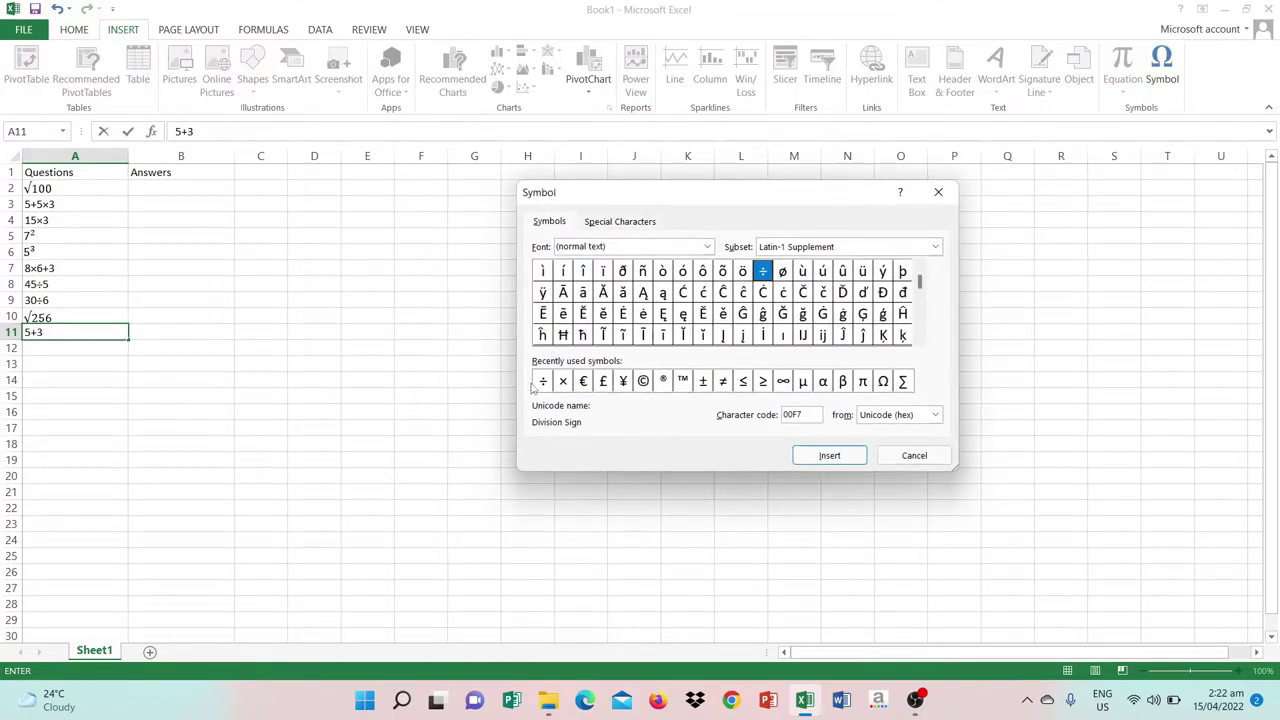
left_click(542, 382)
left_click(829, 455)
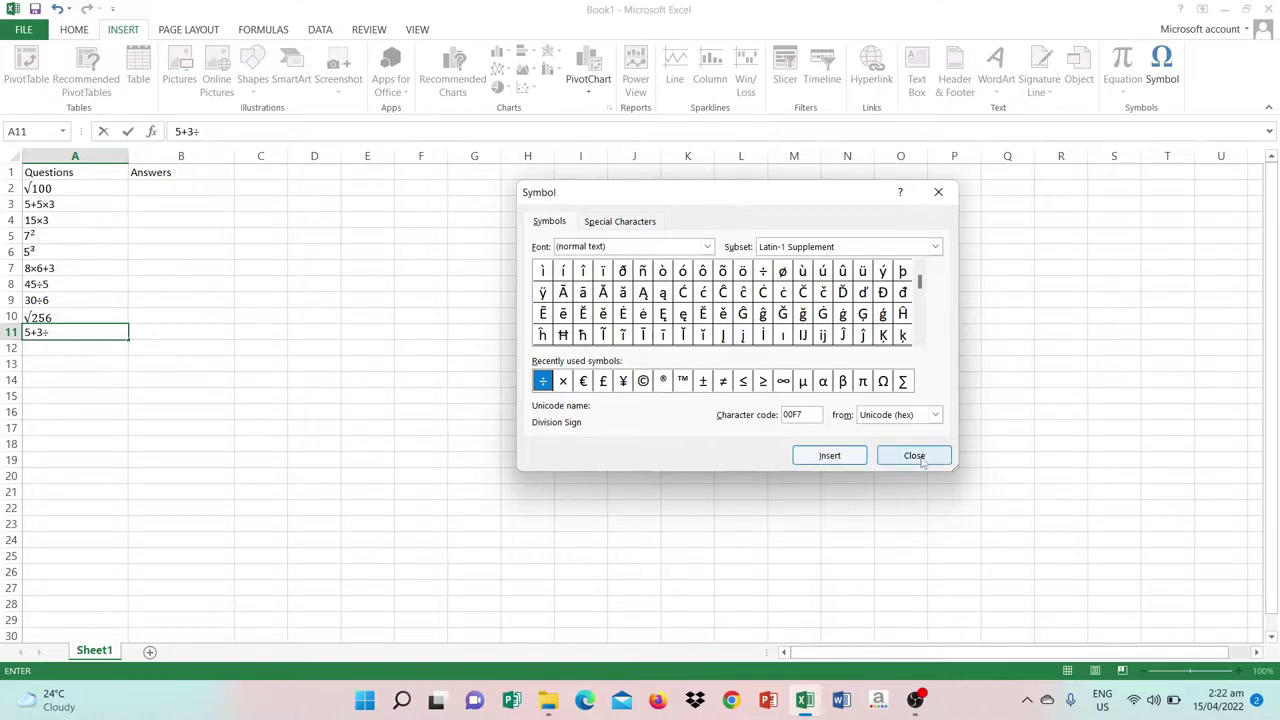
left_click(915, 456)
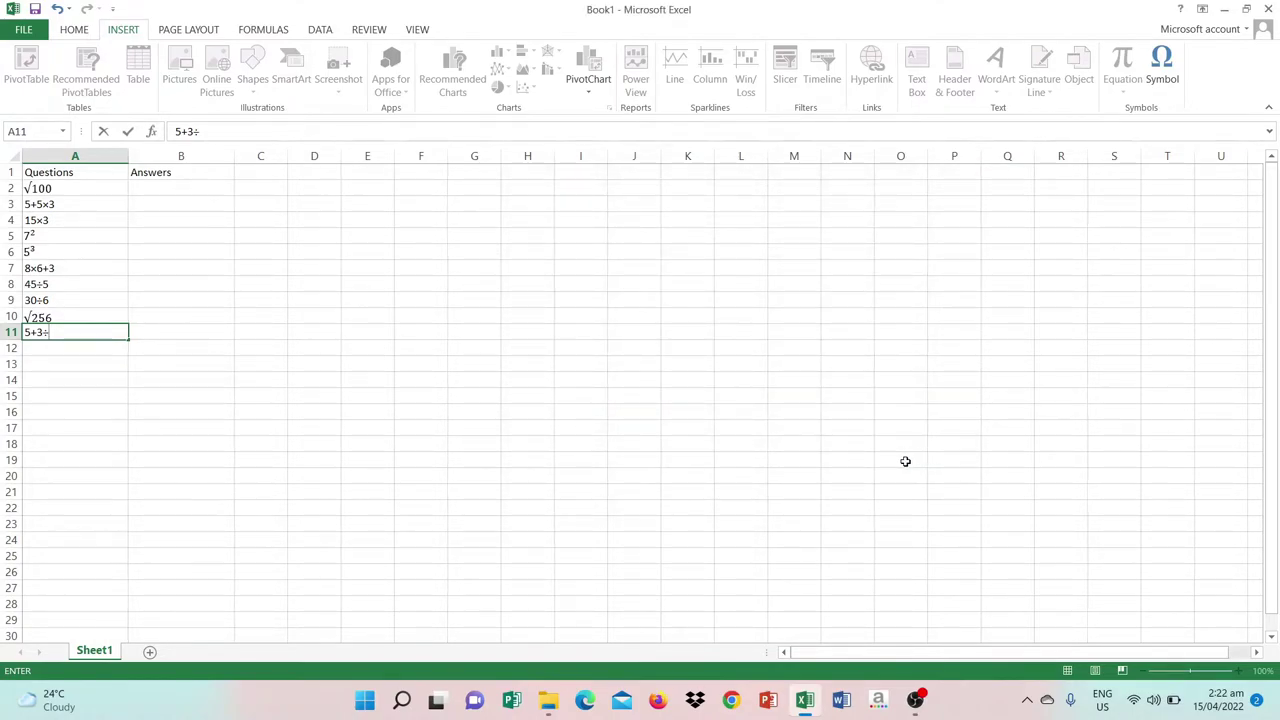
type("3")
Enter answers 10, 20, 45, 49 and 125 in B2:B6
left_click(184, 193)
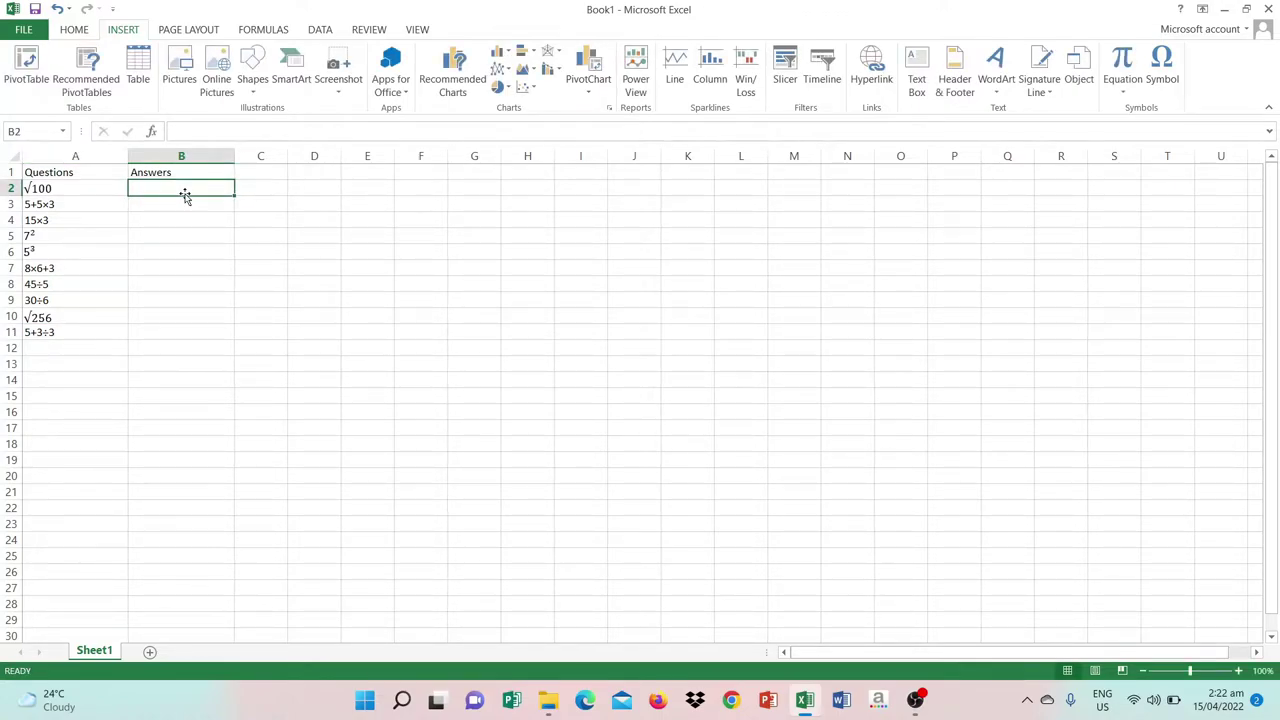
type("1")
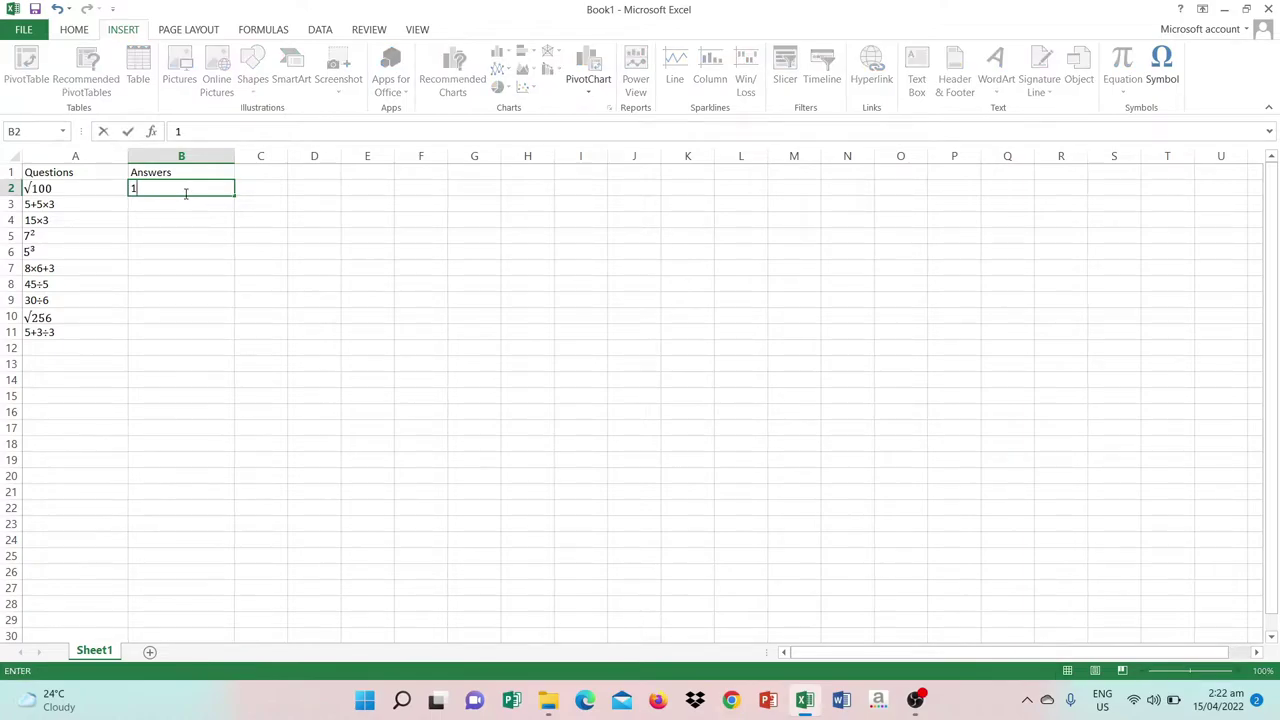
type("0")
left_click(184, 205)
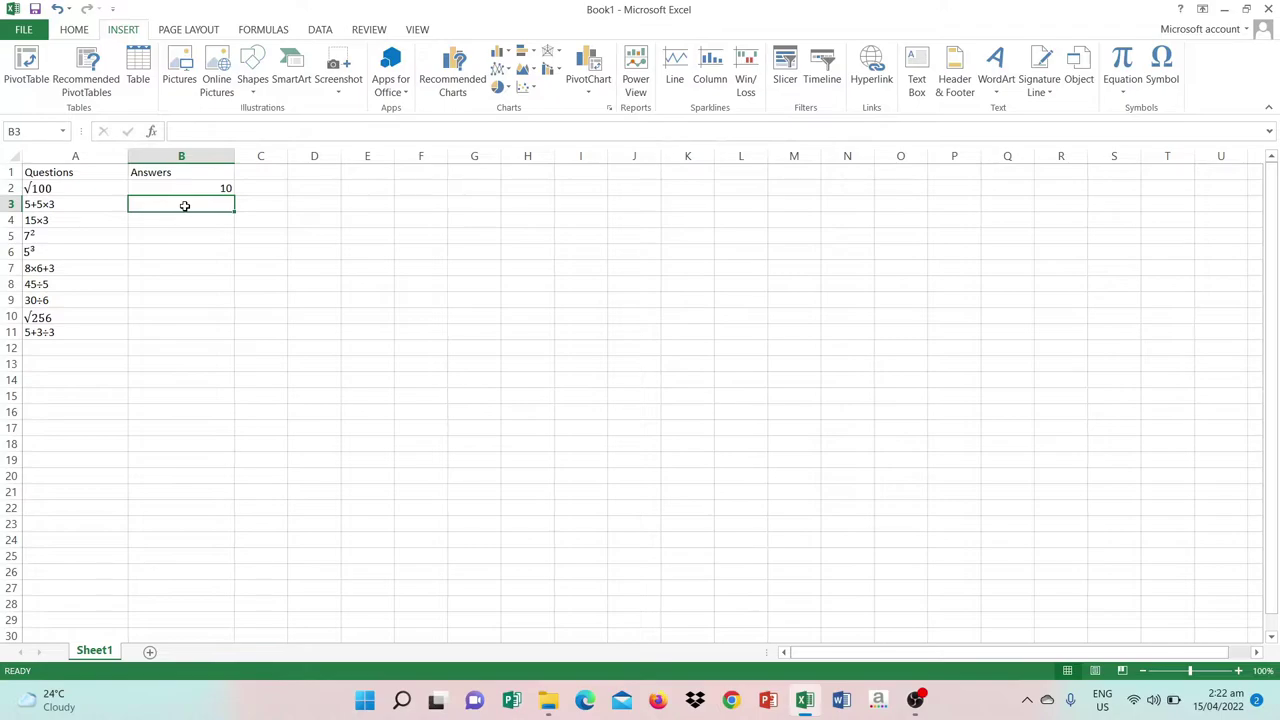
type("2")
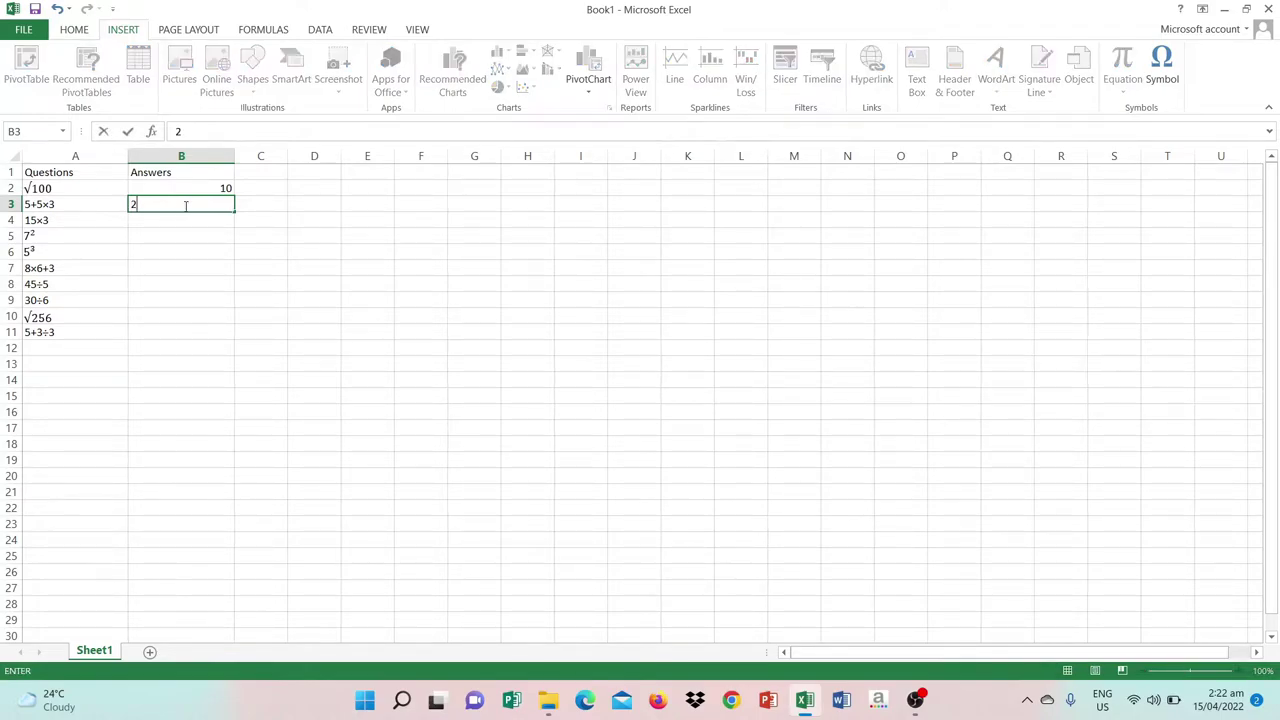
type("0")
key("Return")
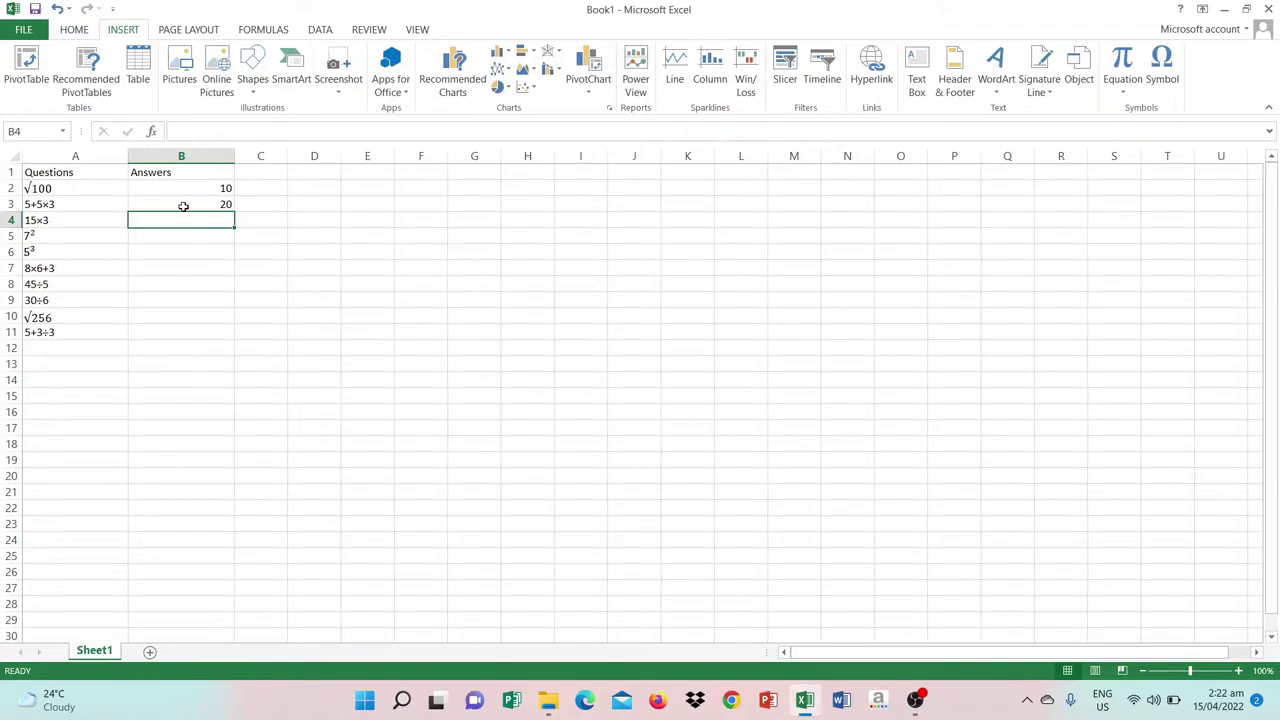
type("45")
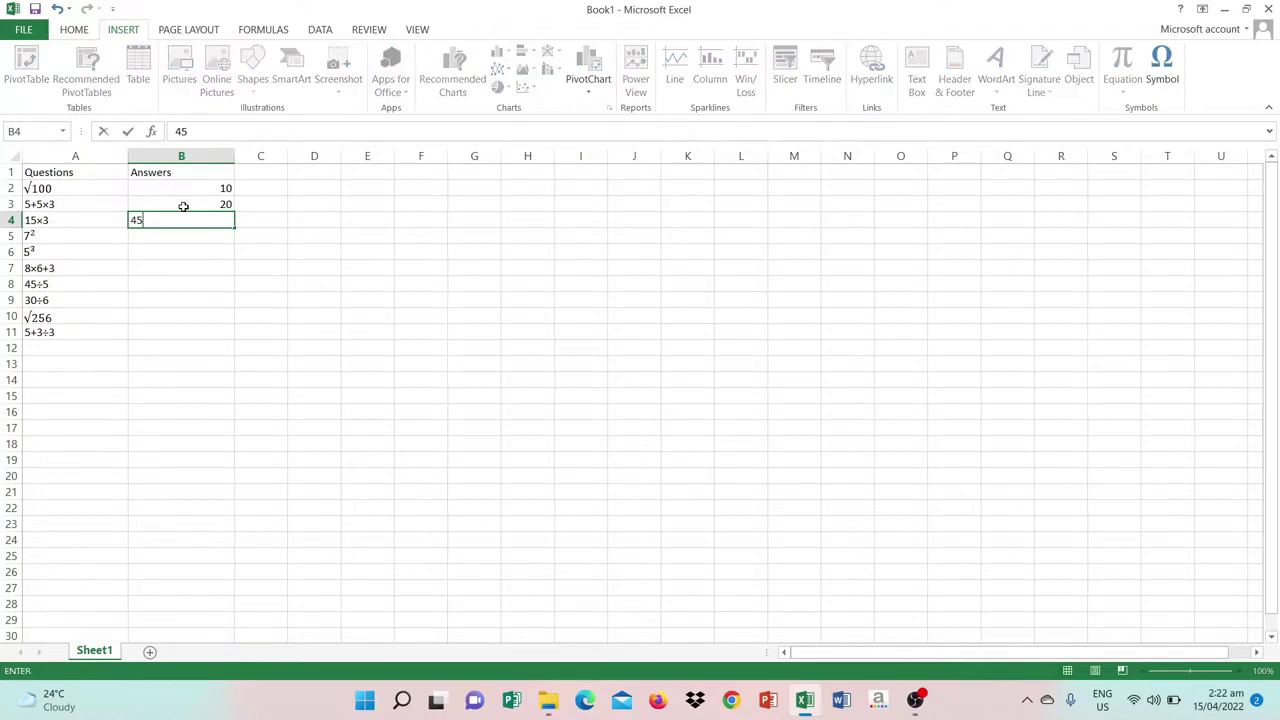
key("Return")
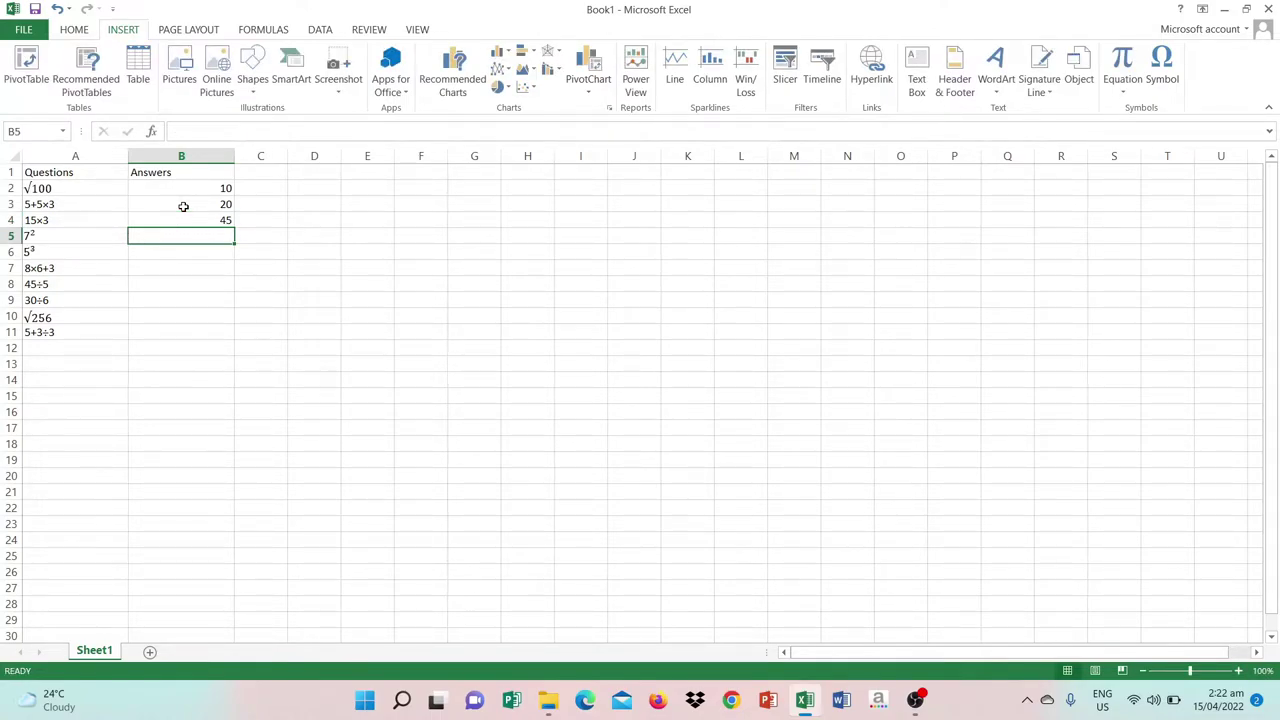
type("49")
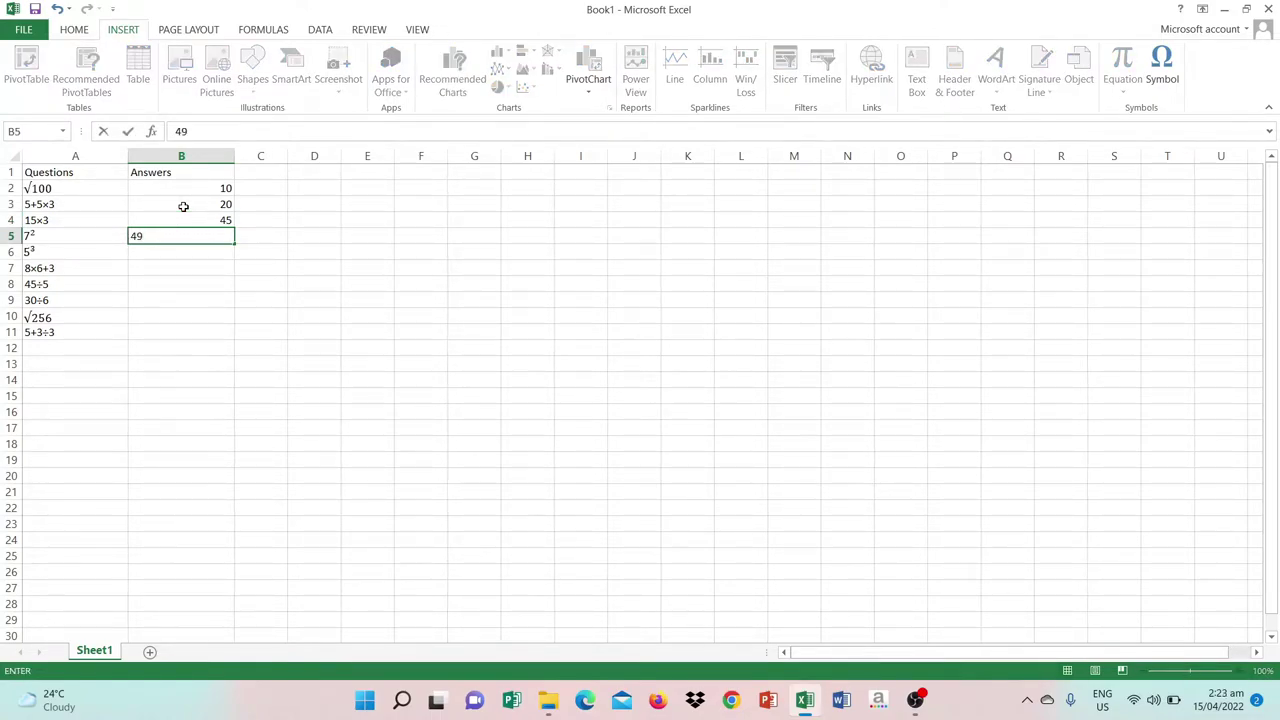
key("Return")
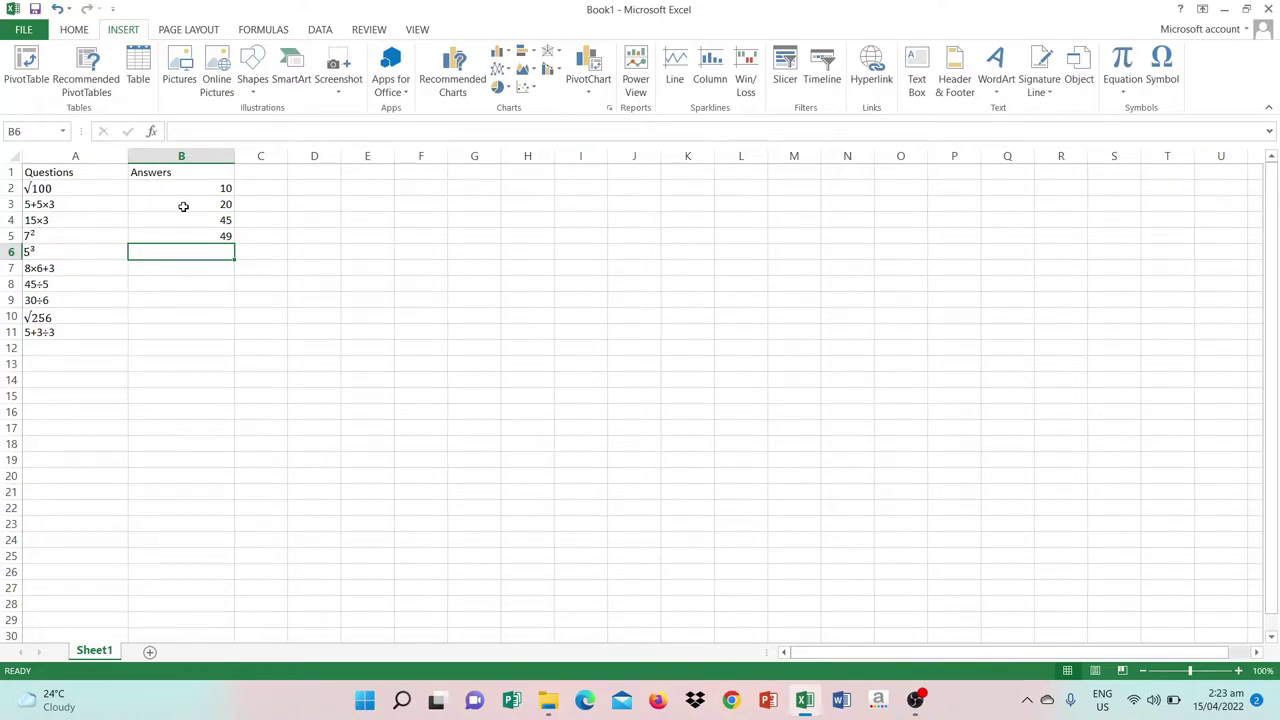
type("125")
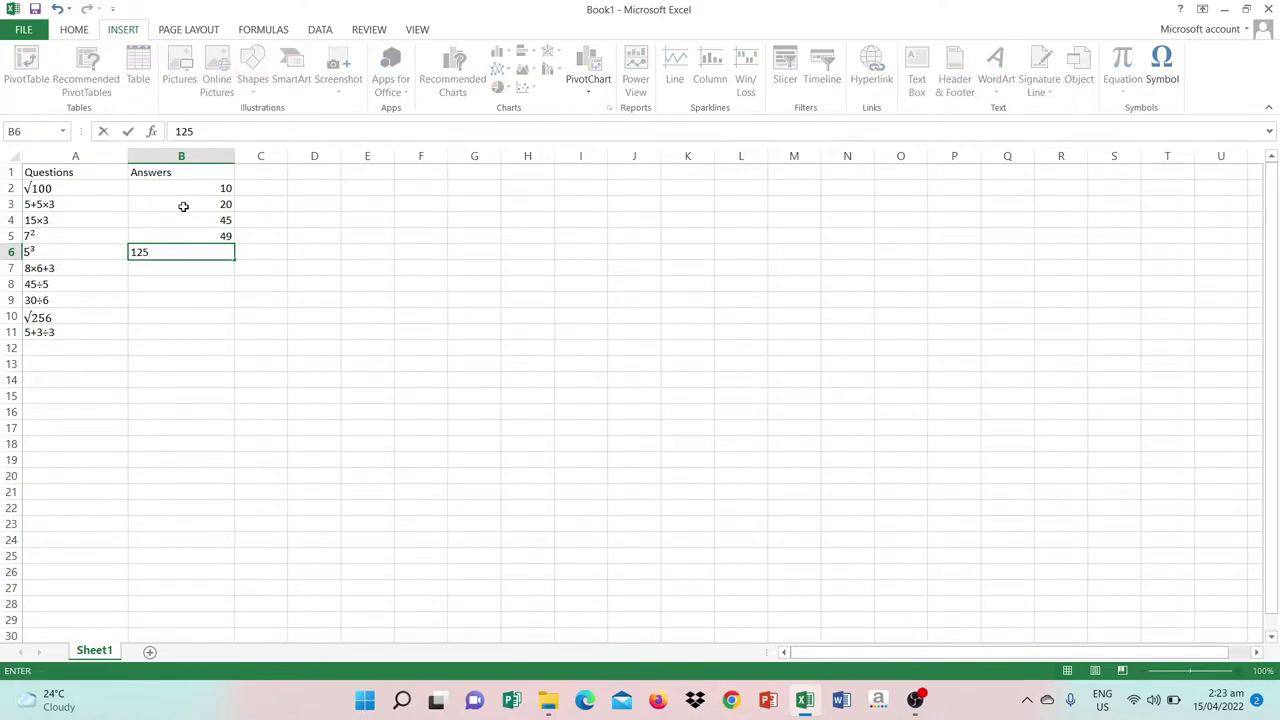
key("Return")
Enter answers 51, 9, 5, 16 and 6 in B7:B11
type("5")
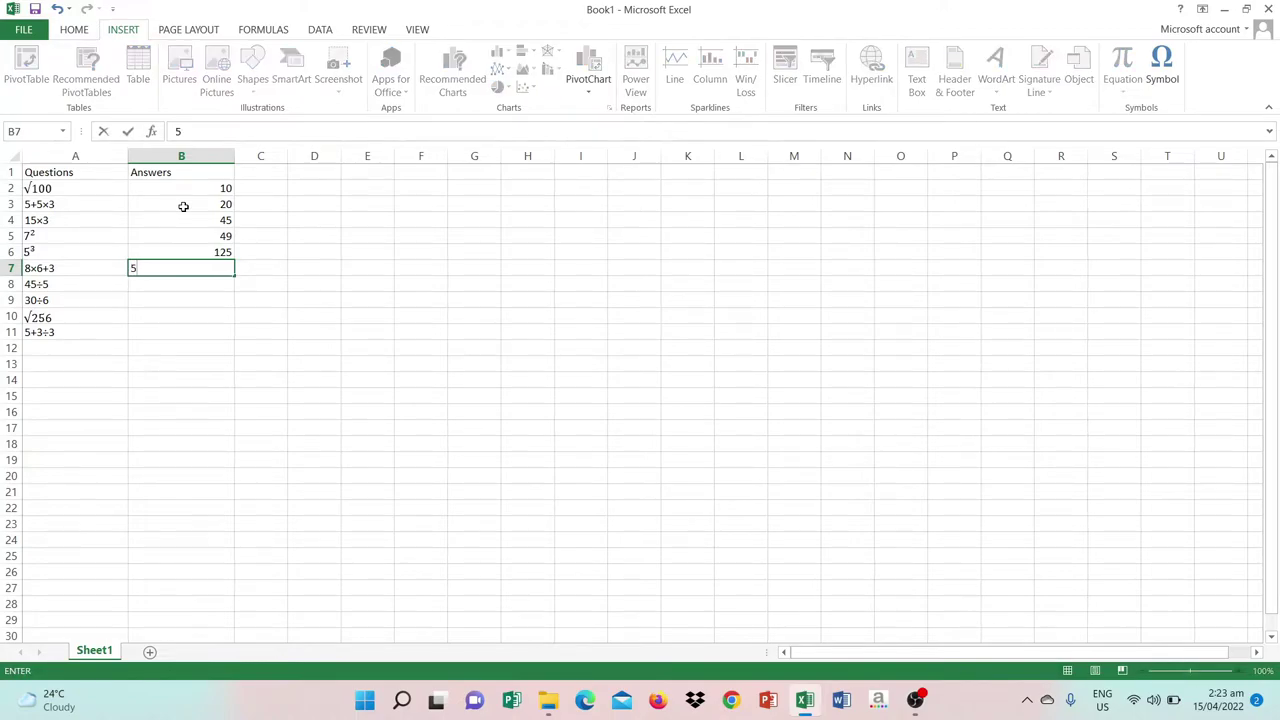
type("1")
key("Return")
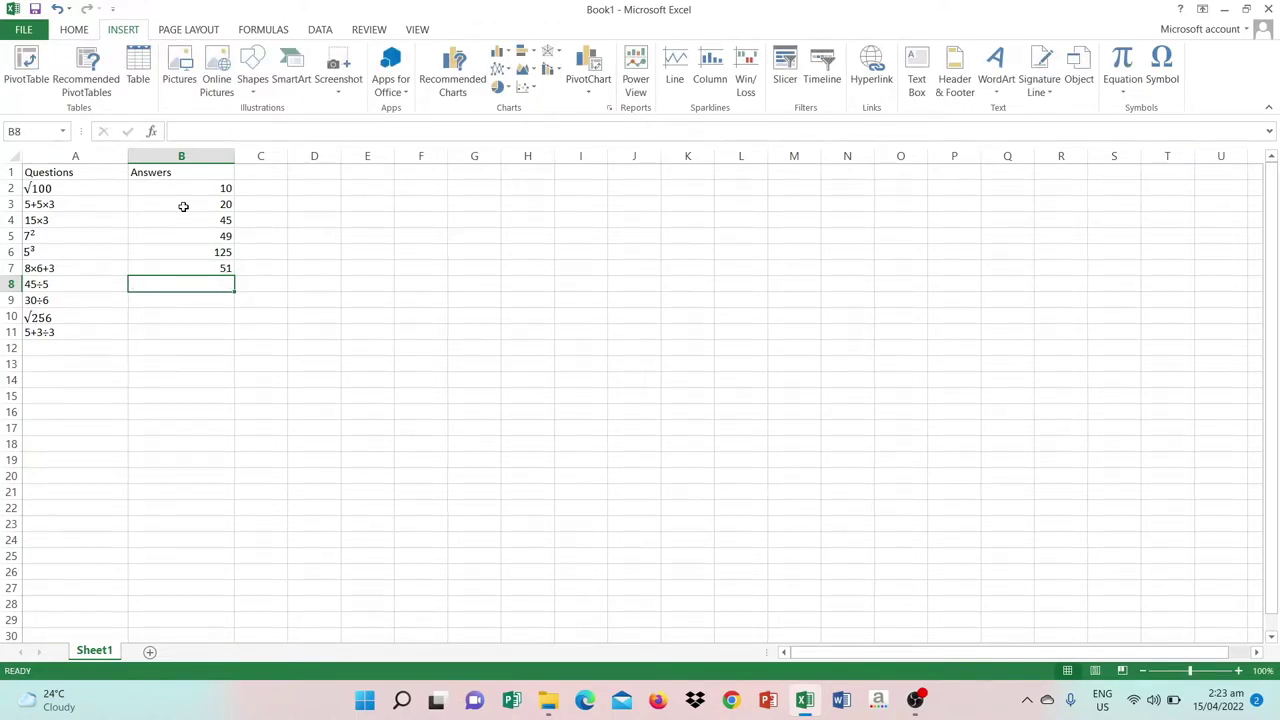
type("9")
key("Return")
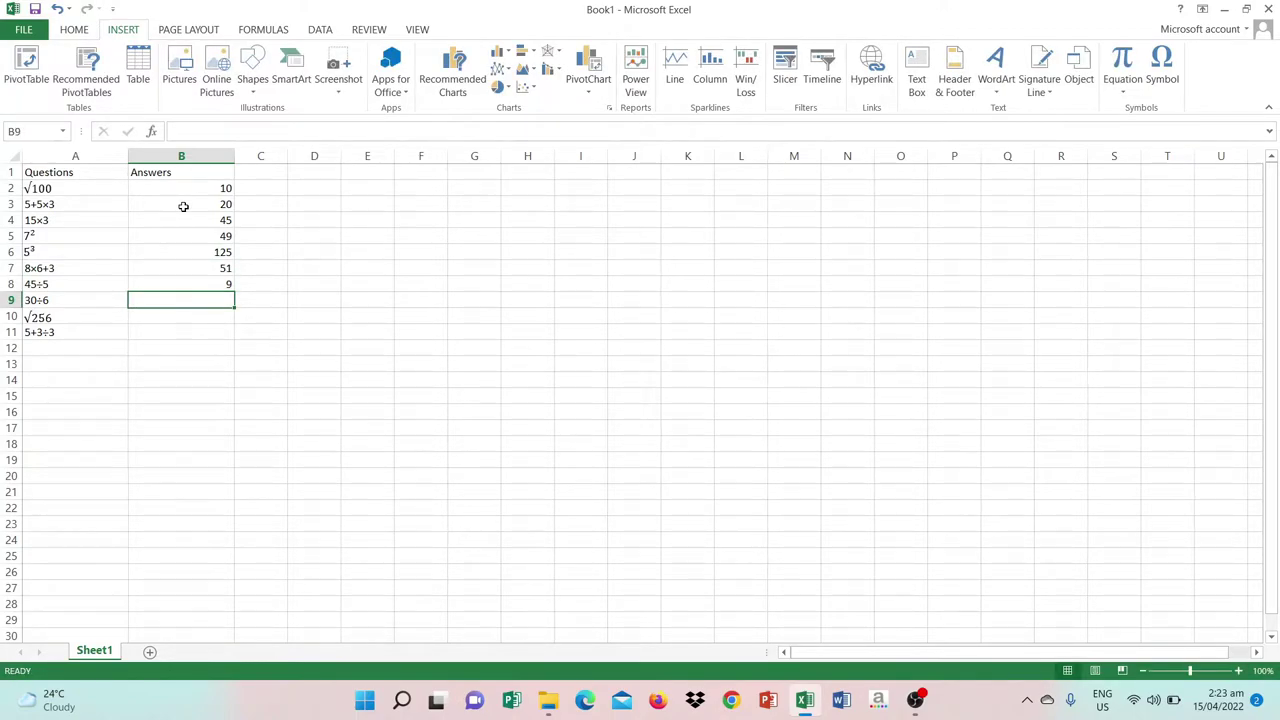
type("5")
key("Return")
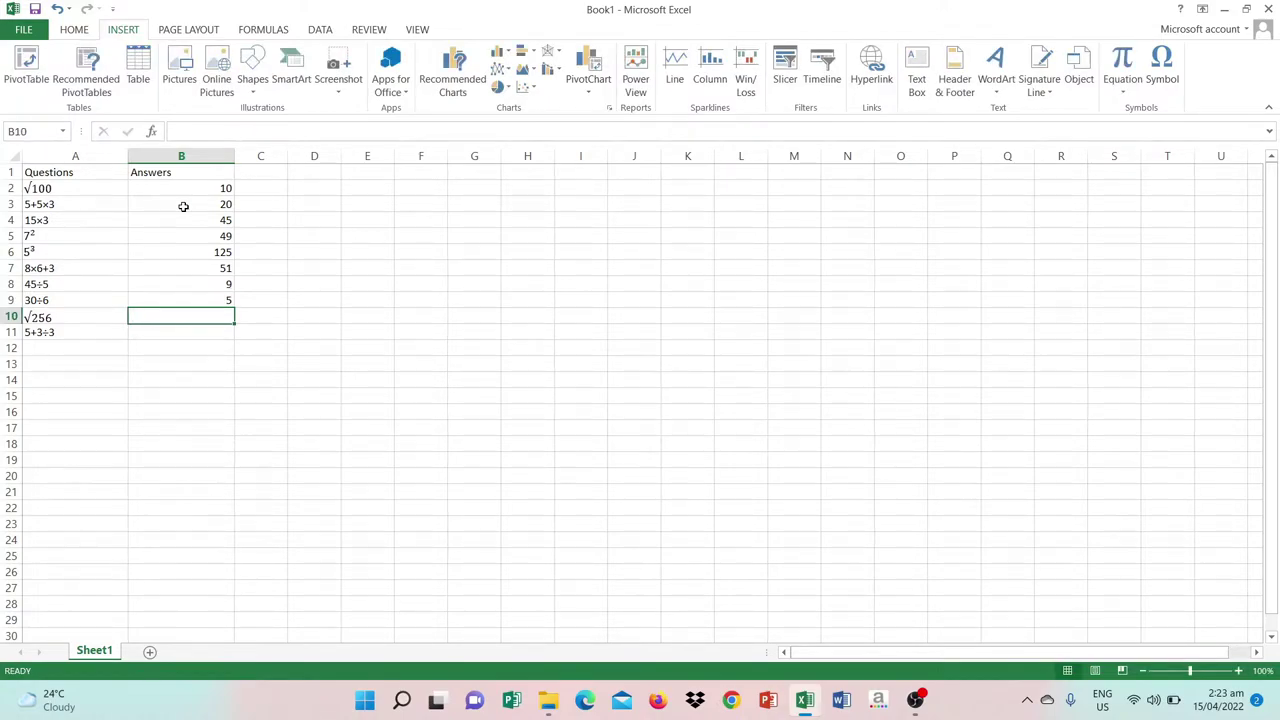
type("1")
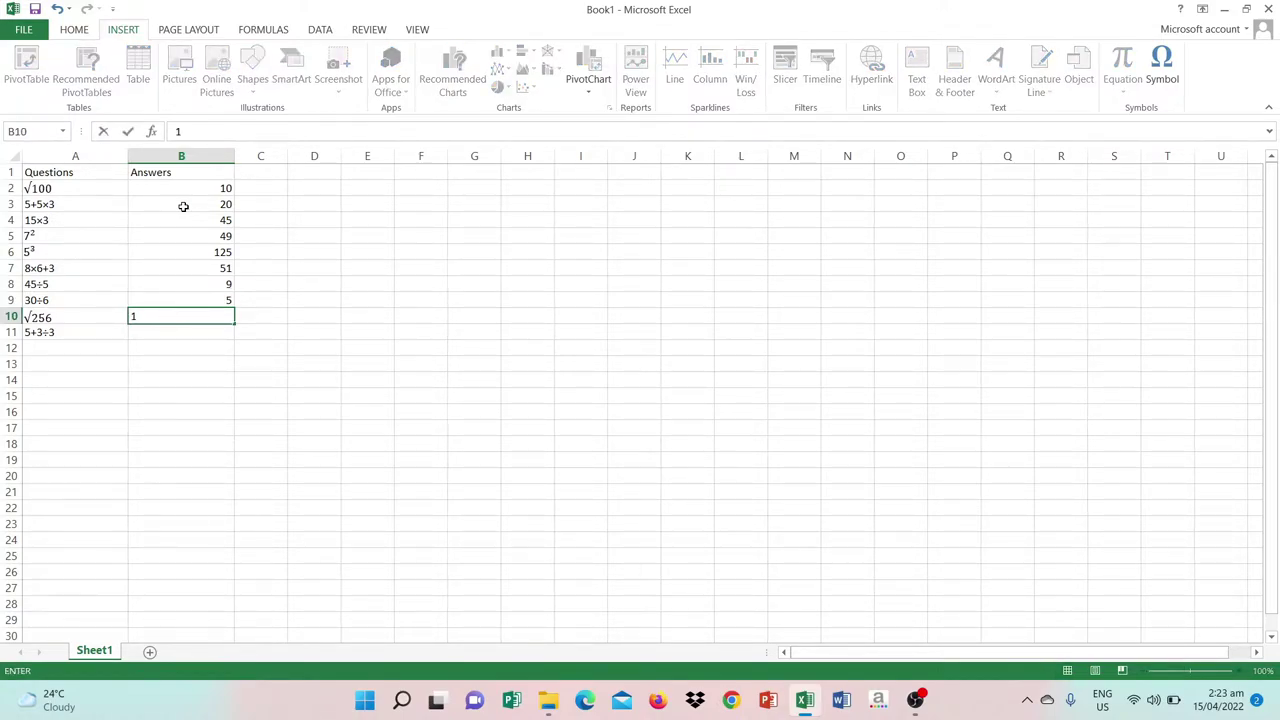
type("6")
key("Return")
type("6")
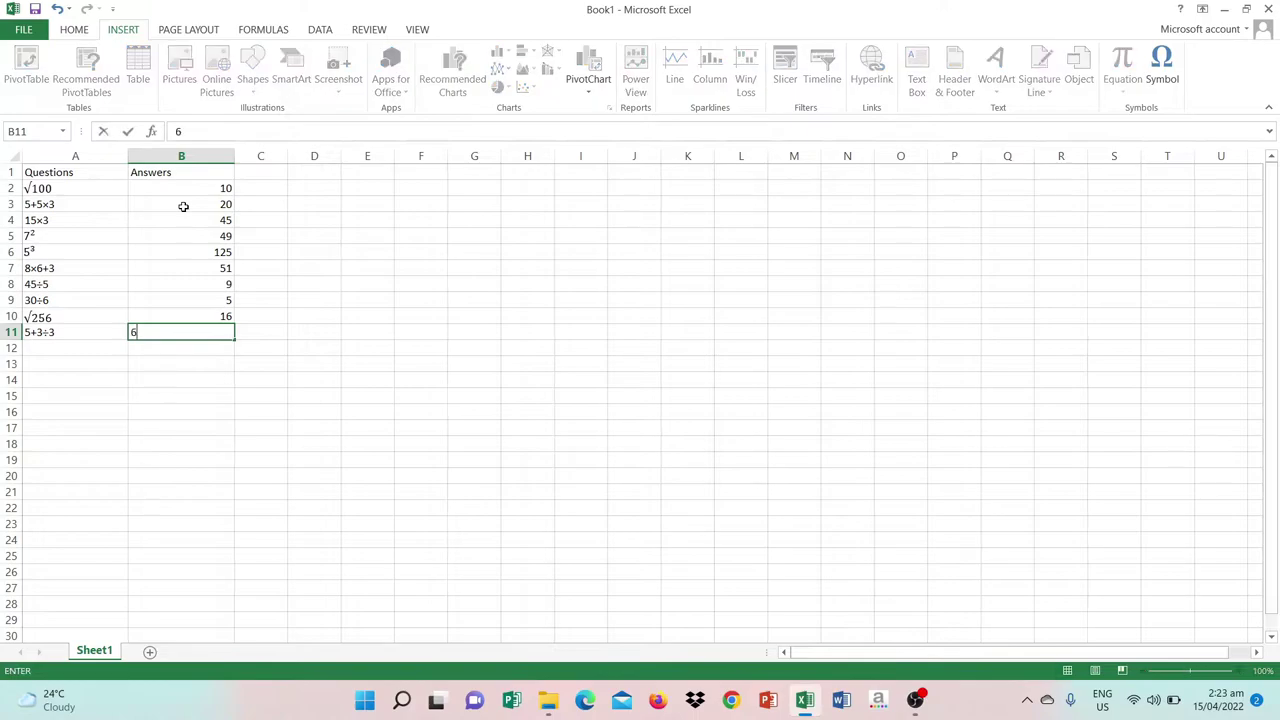
key("Return")
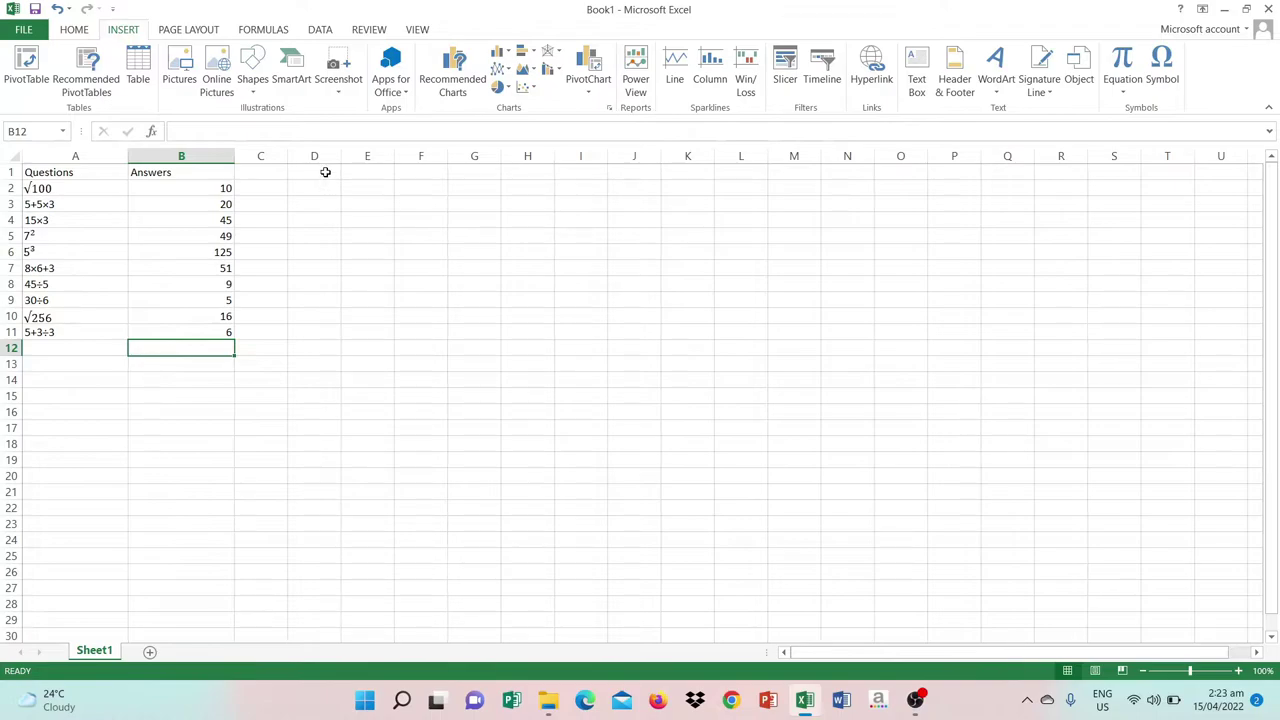
Select the block D1:M11 beside the quiz as the pixel-art grid area
left_click(313, 174)
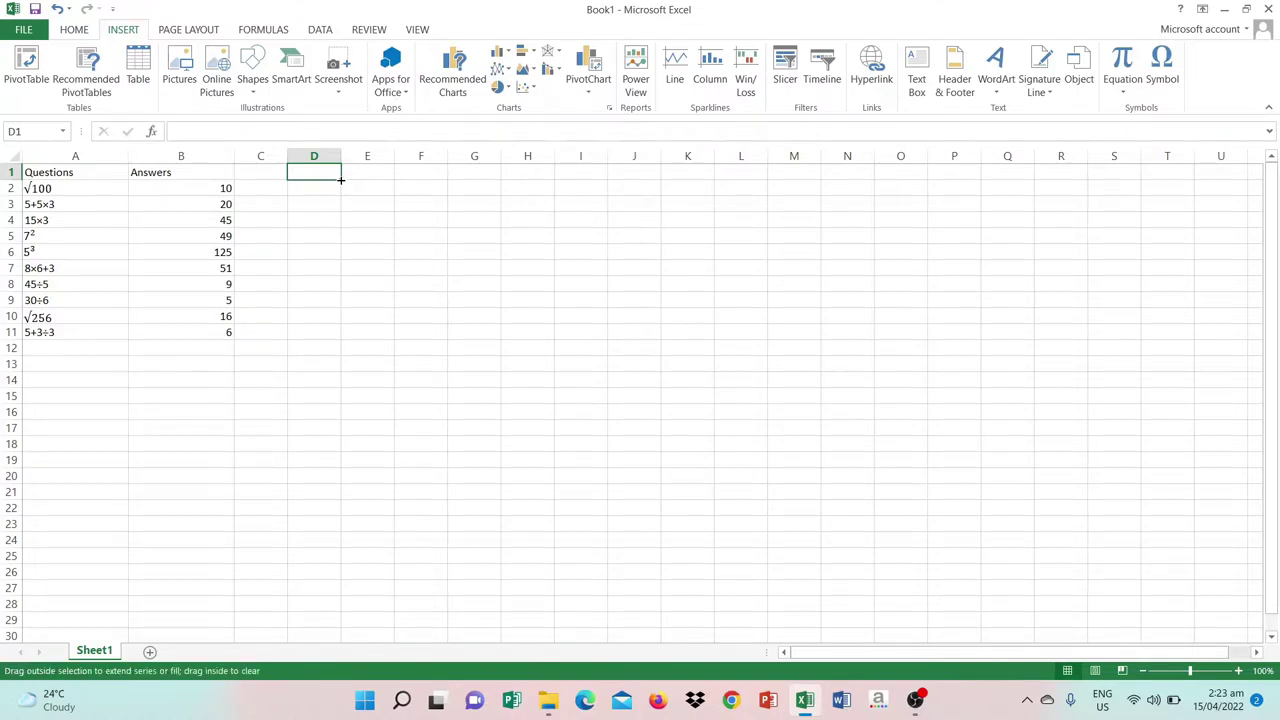
left_click_drag(340, 179, 815, 177)
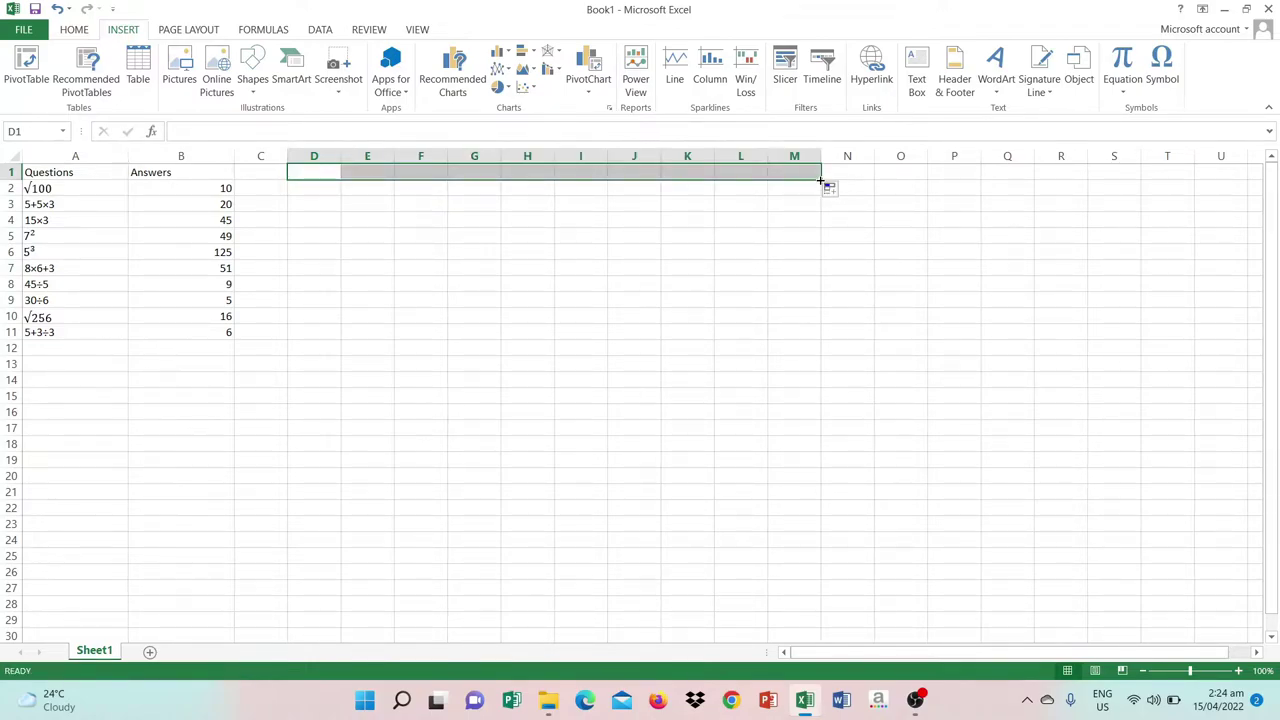
left_click_drag(820, 182, 809, 335)
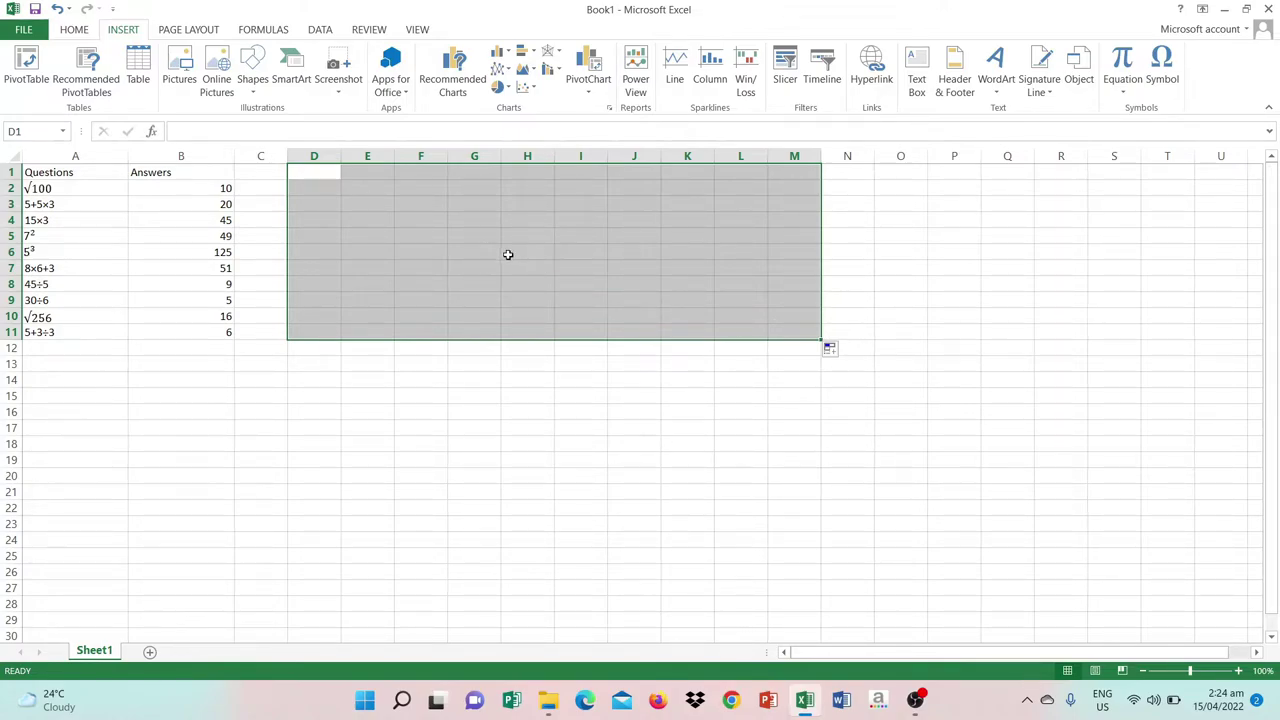
left_click(60, 30)
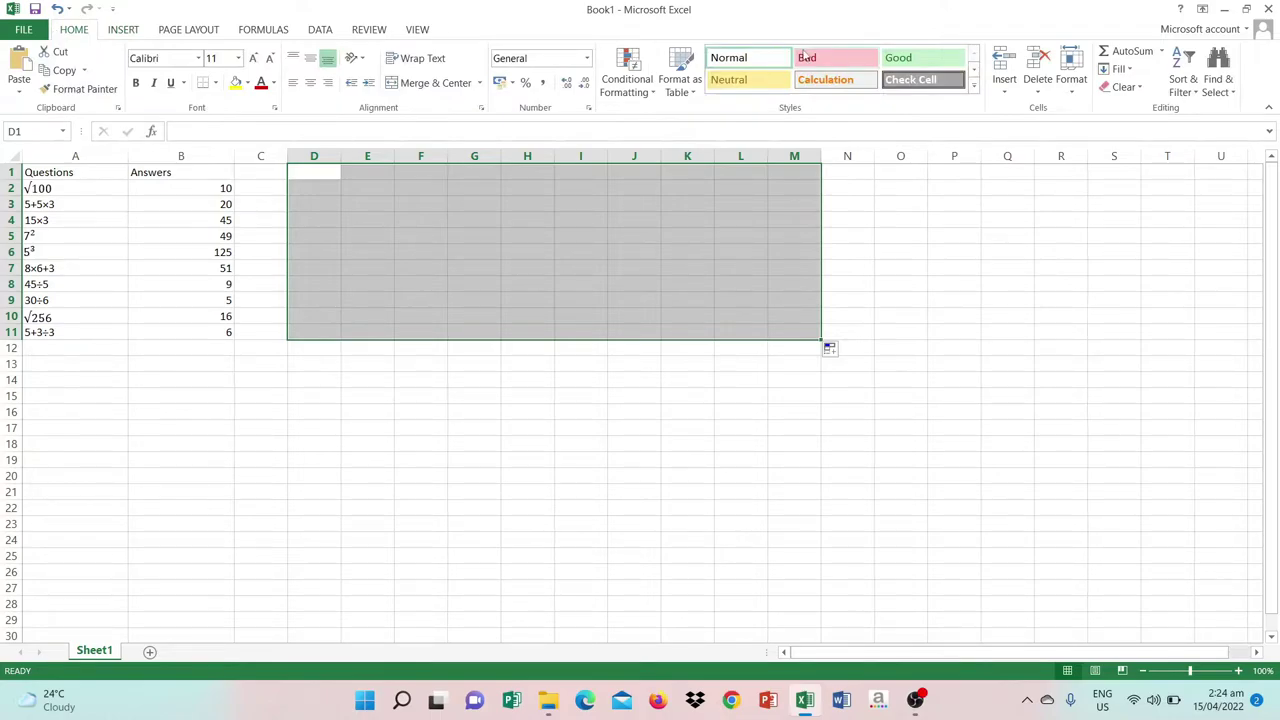
Set the column width of columns D through M to 2
left_click(1071, 85)
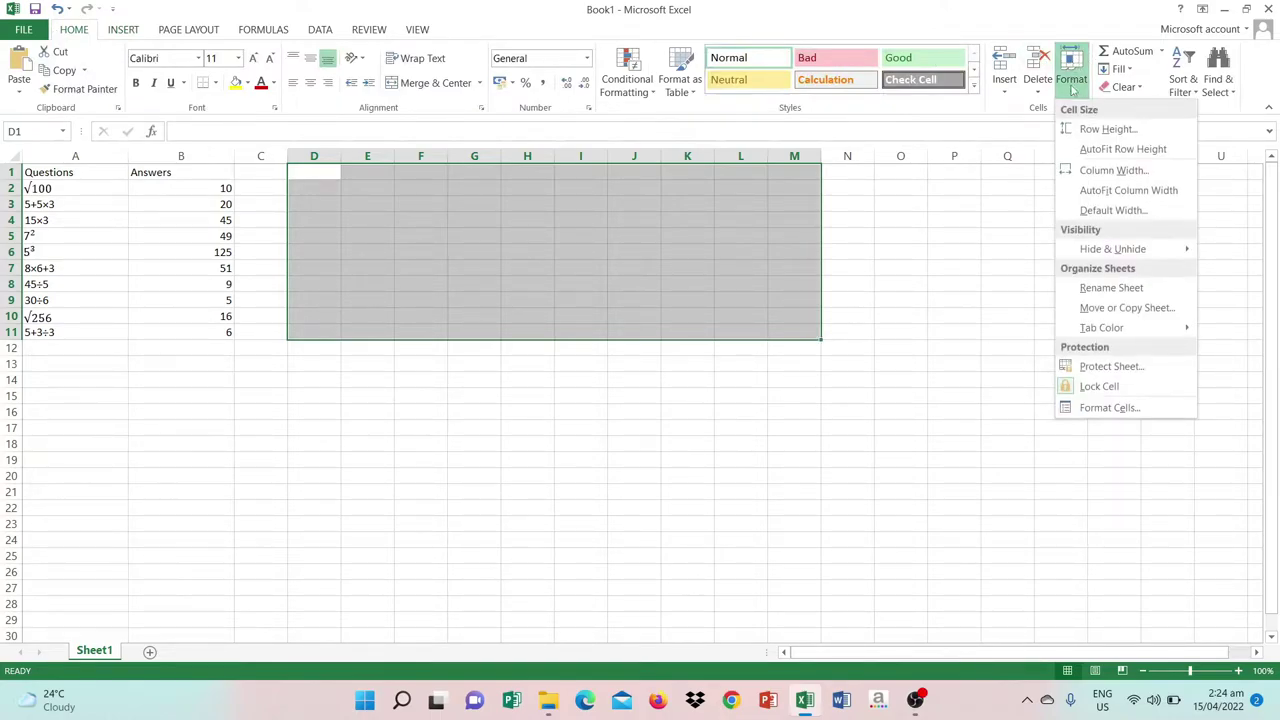
left_click(1089, 170)
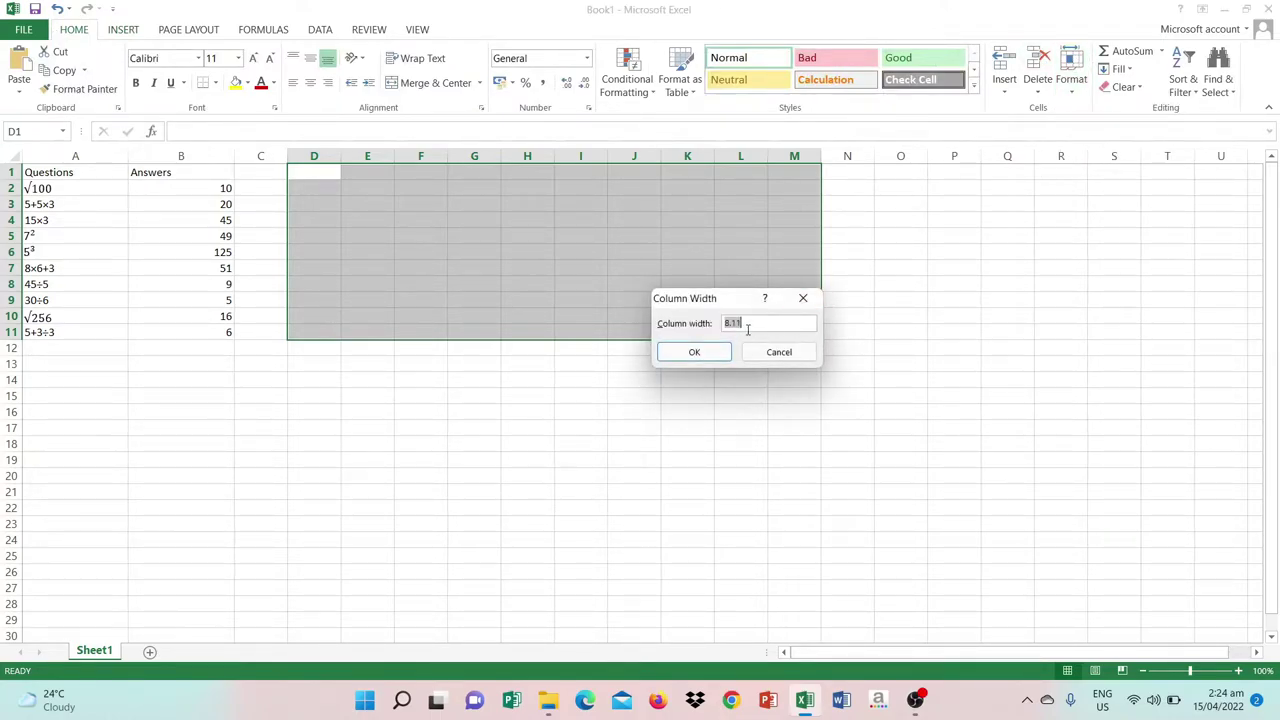
key("BackSpace")
type("2")
left_click(694, 353)
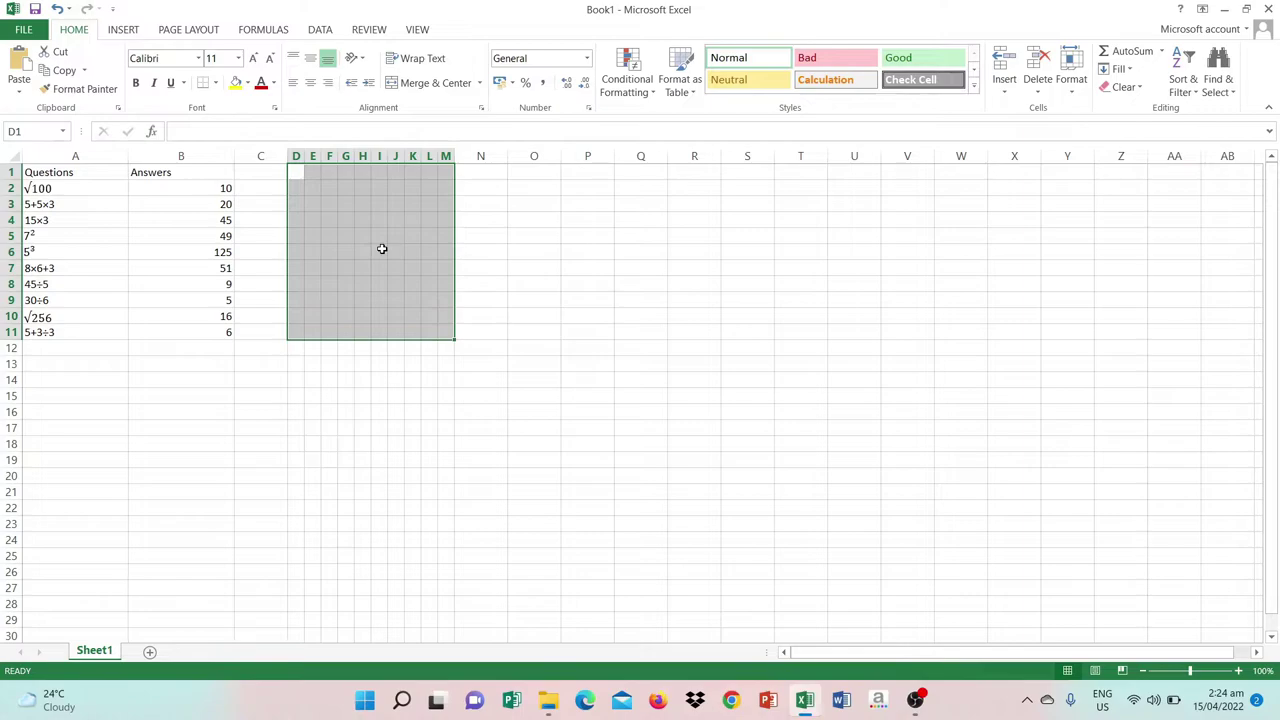
Insert the 10x10 gingerbread pixel-art image from the Downloads folder
left_click(123, 30)
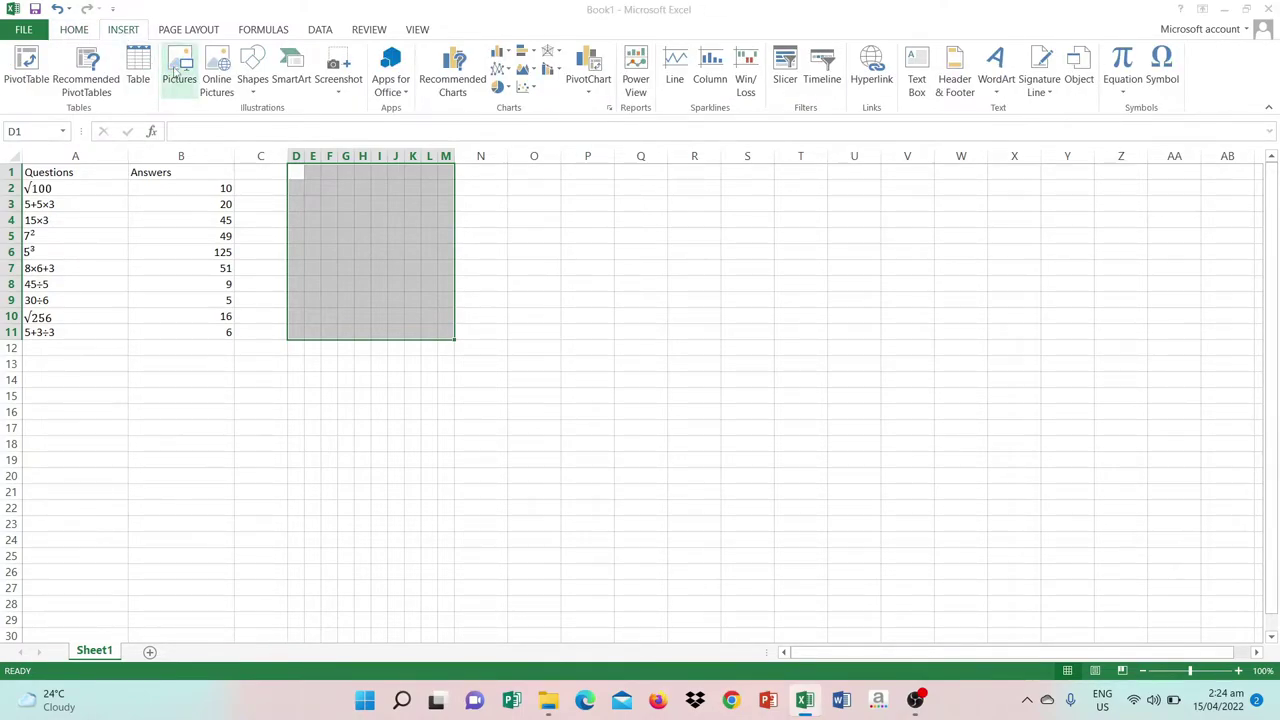
left_click(179, 72)
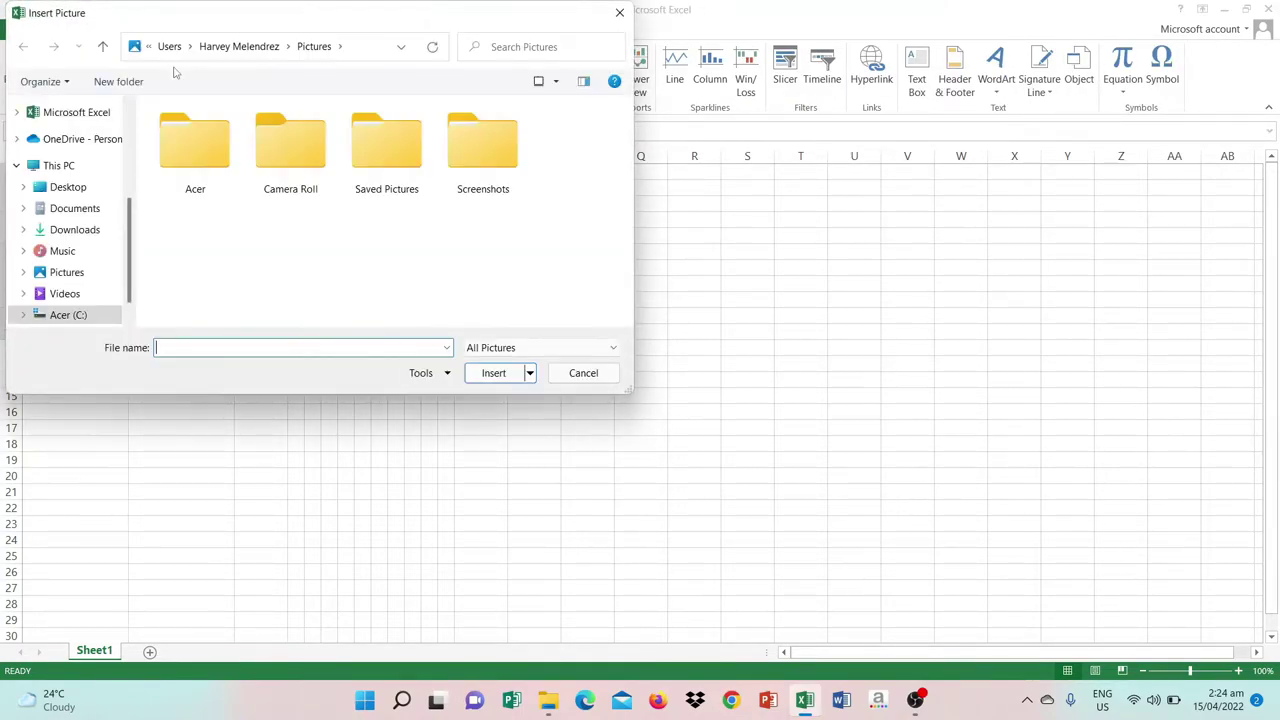
left_click(70, 230)
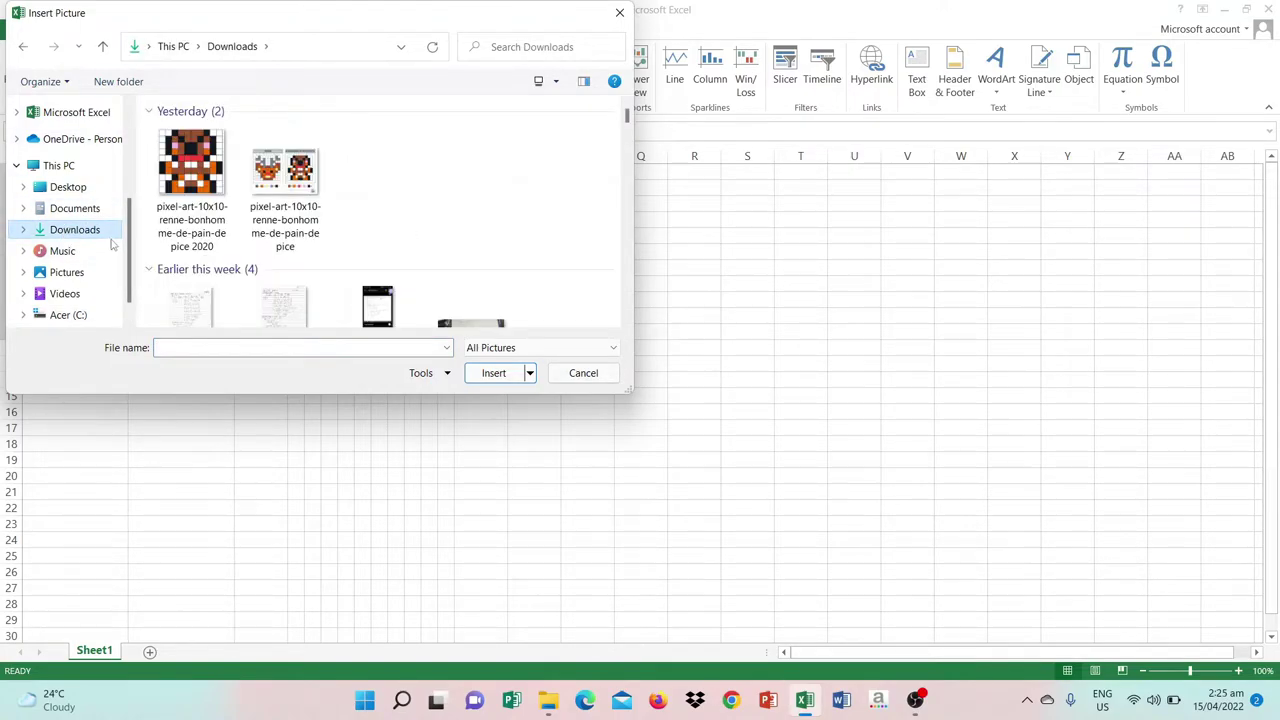
left_click(193, 178)
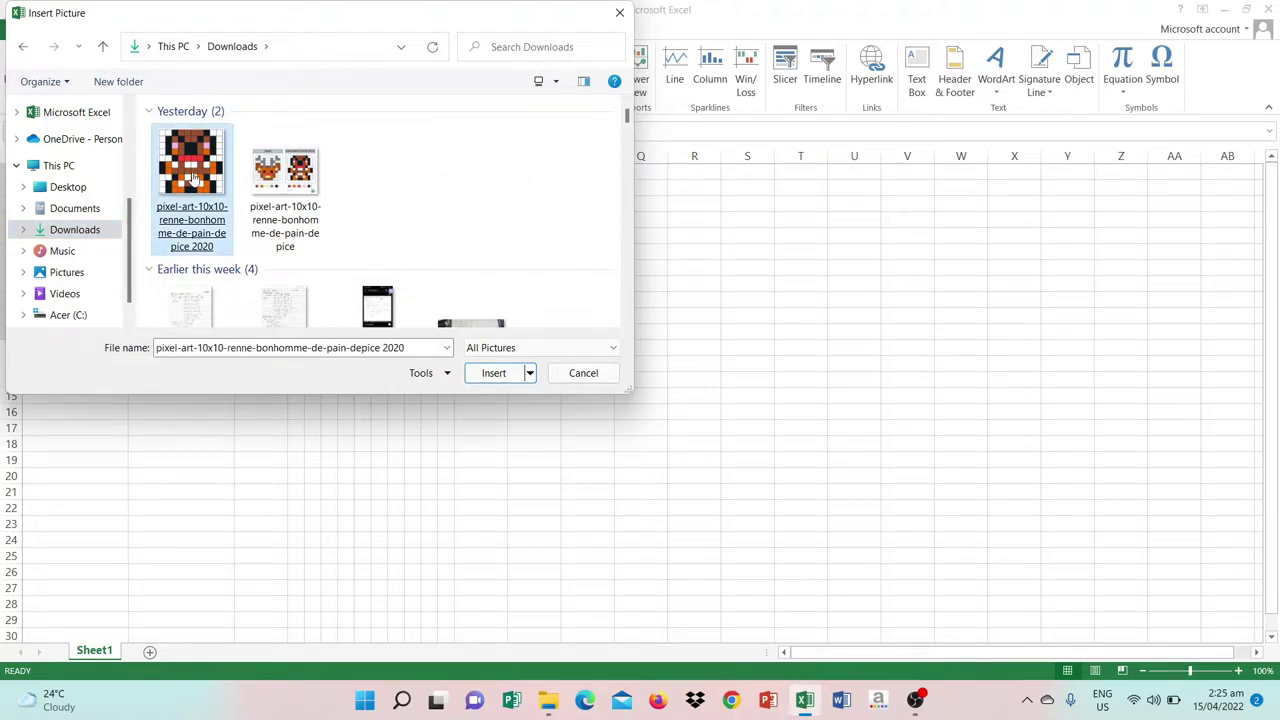
double_click(193, 178)
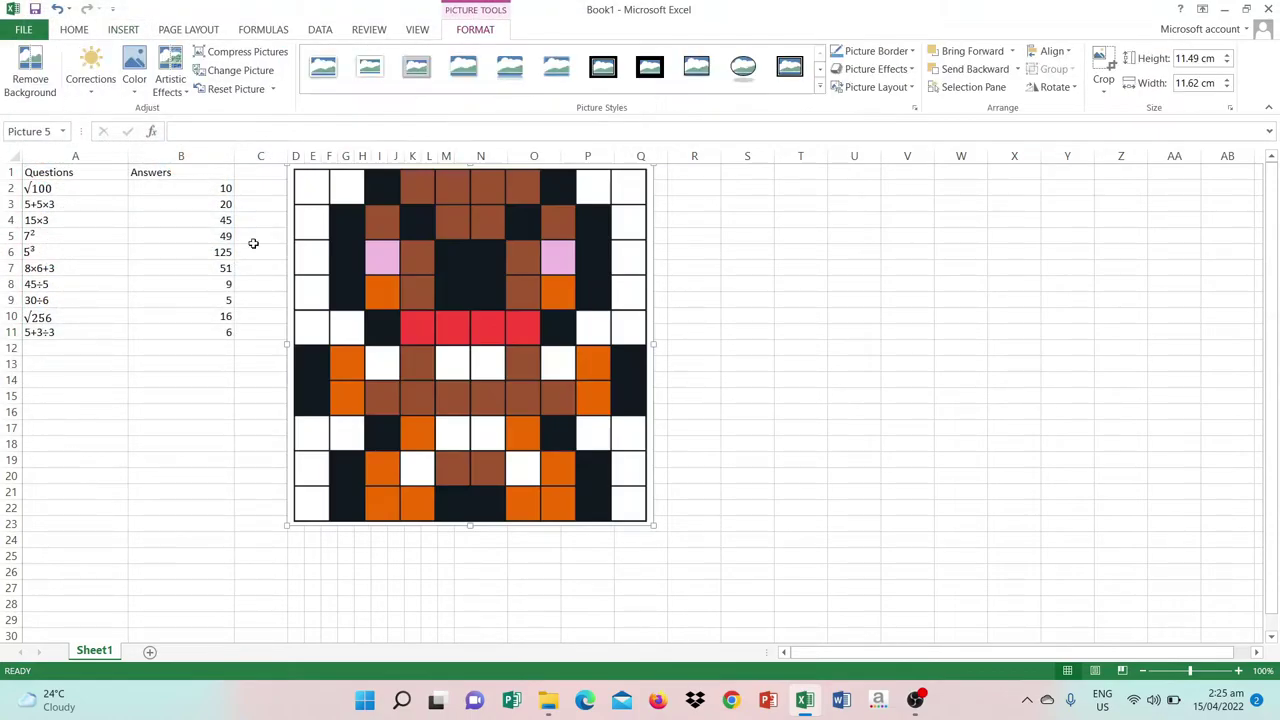
Move the gingerbread picture over columns O–U and shrink it to about 7 cm square
left_click_drag(408, 363, 637, 361)
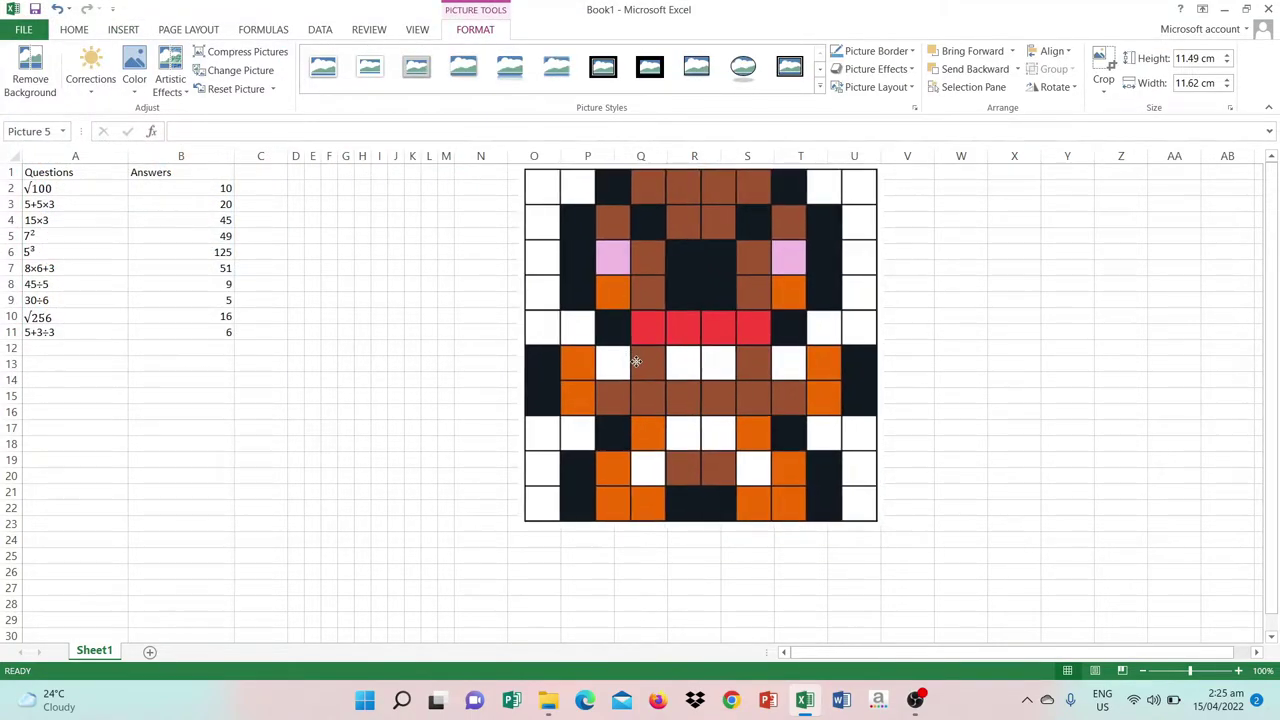
left_click_drag(883, 530, 711, 397)
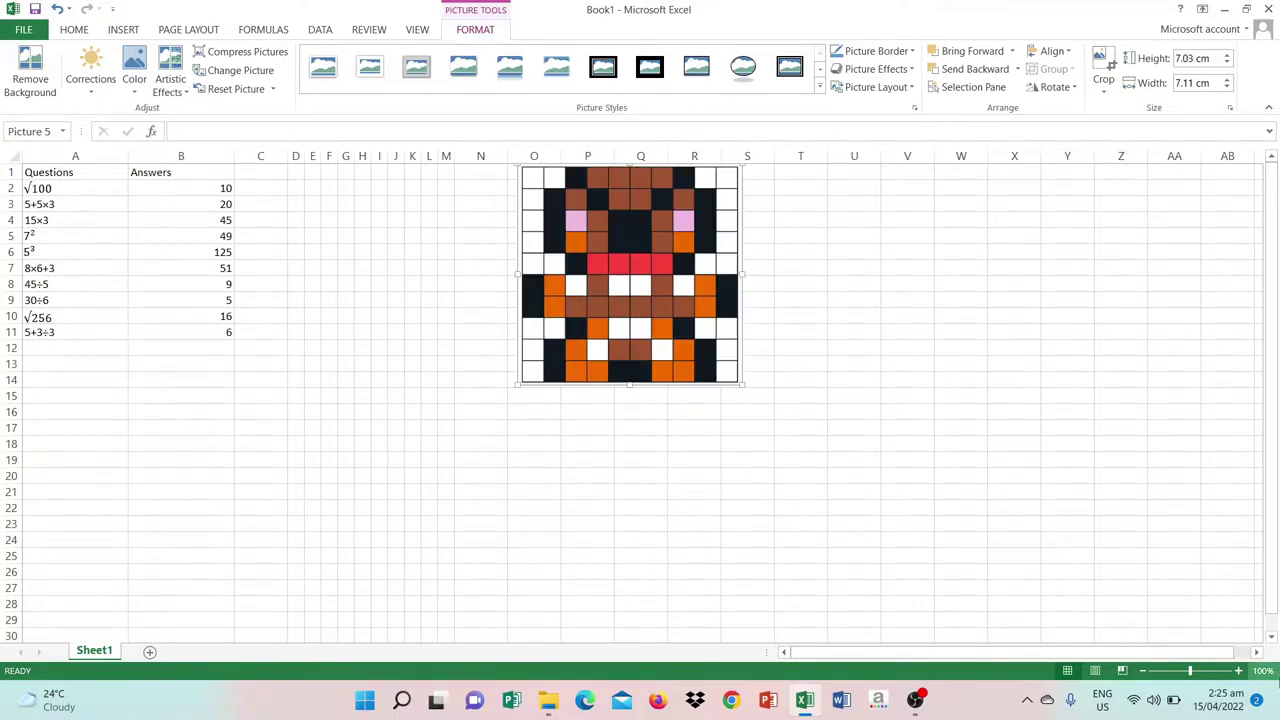
left_click(1238, 670)
left_click(1238, 670)
left_click(1238, 670)
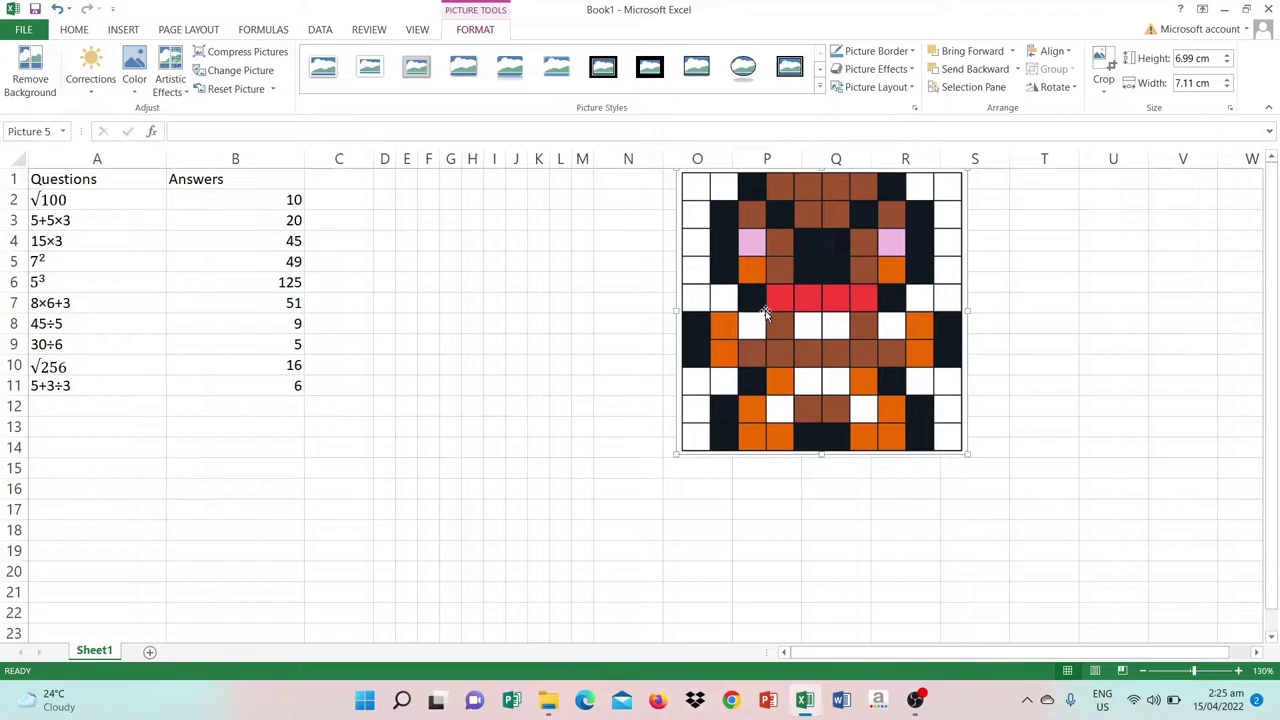
left_click(431, 203)
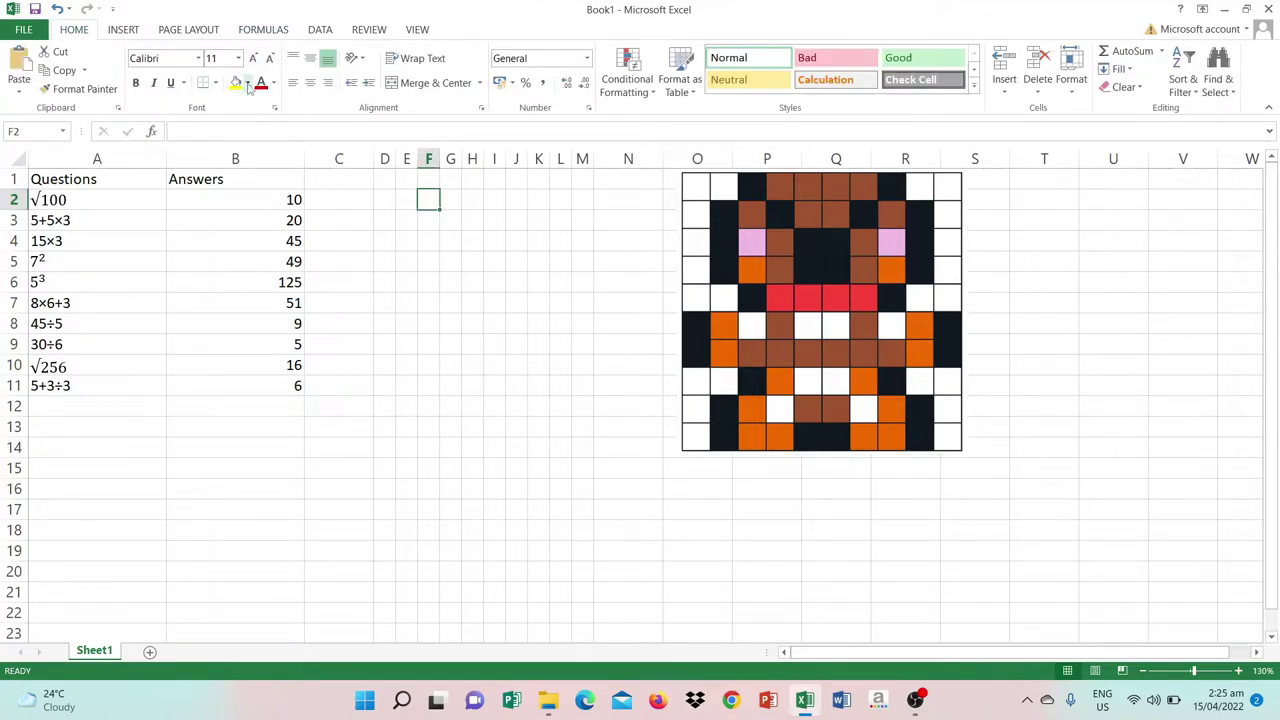
Fill cells F2, K2, L3:L5, E3:E5 and G3 black
left_click(248, 85)
left_click(247, 120)
left_click(538, 201)
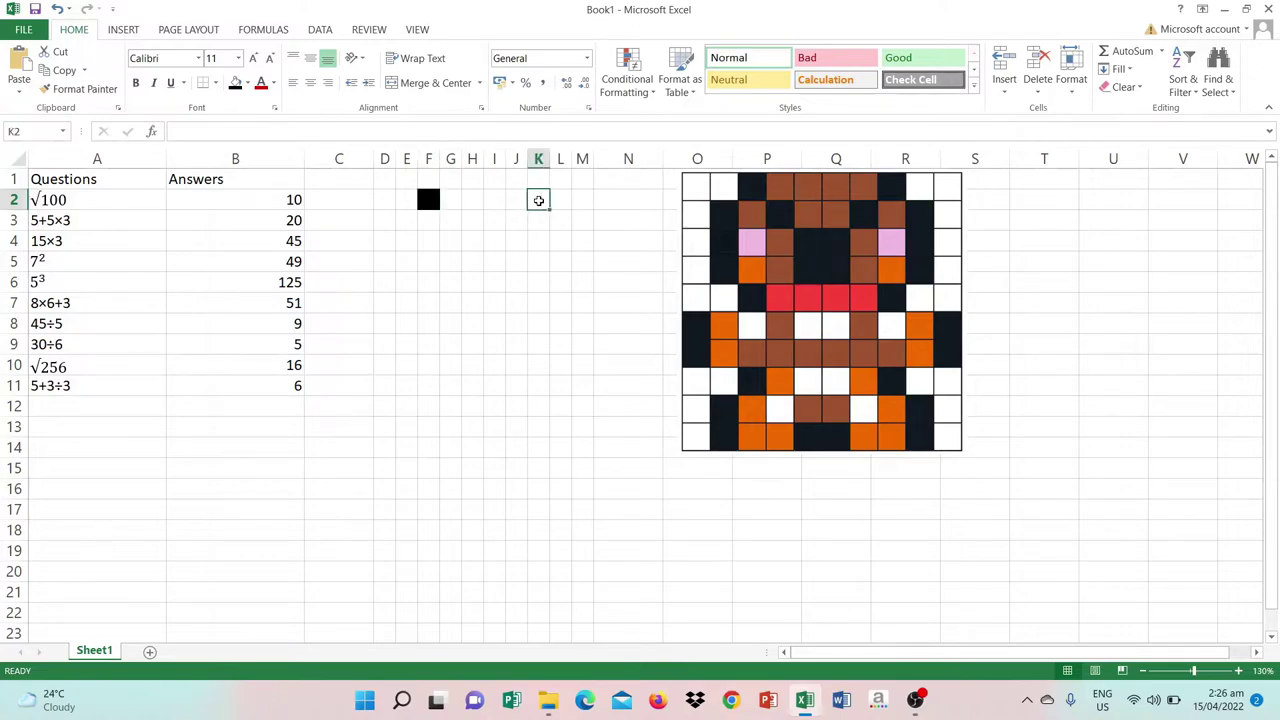
left_click(236, 83)
left_click(556, 219)
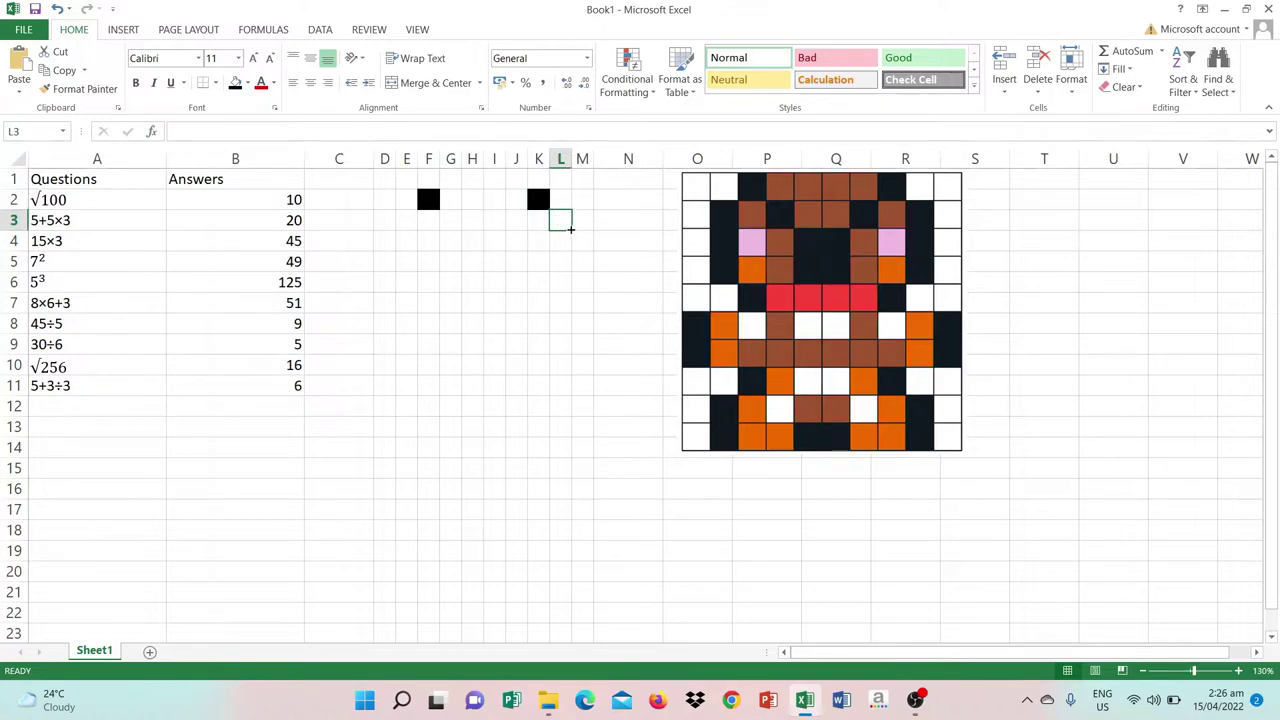
left_click_drag(570, 229, 569, 270)
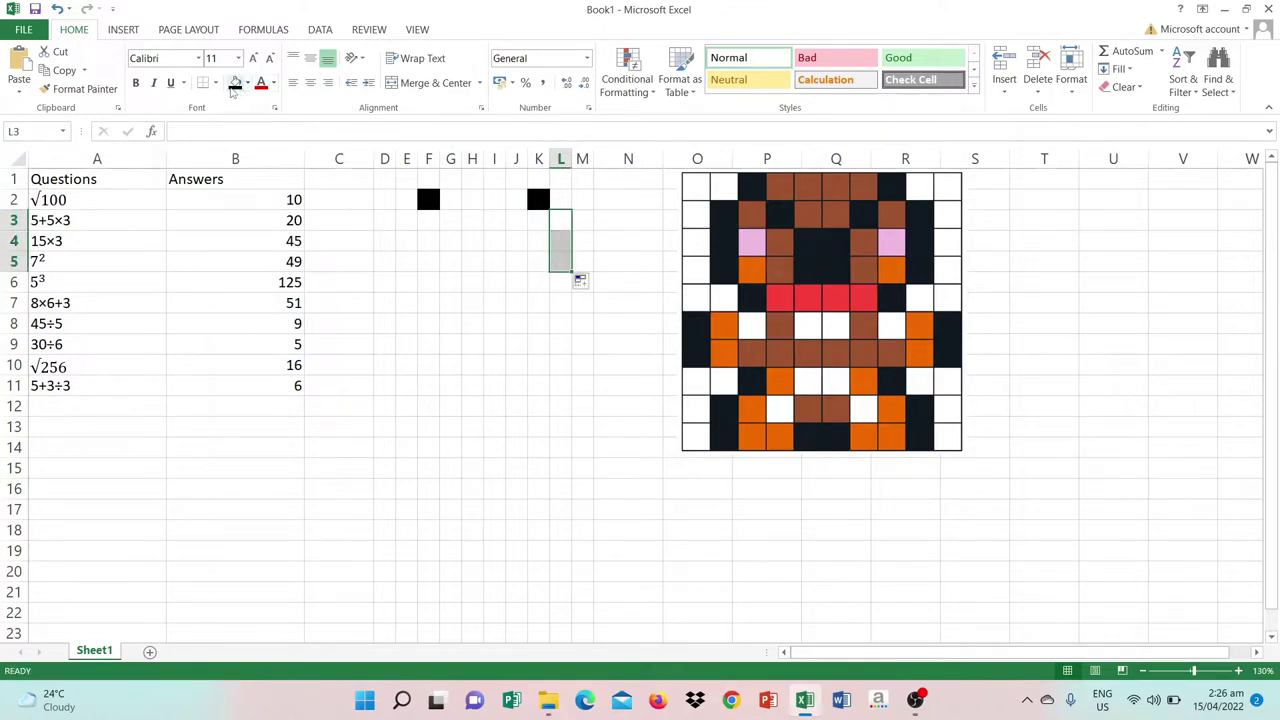
left_click(236, 83)
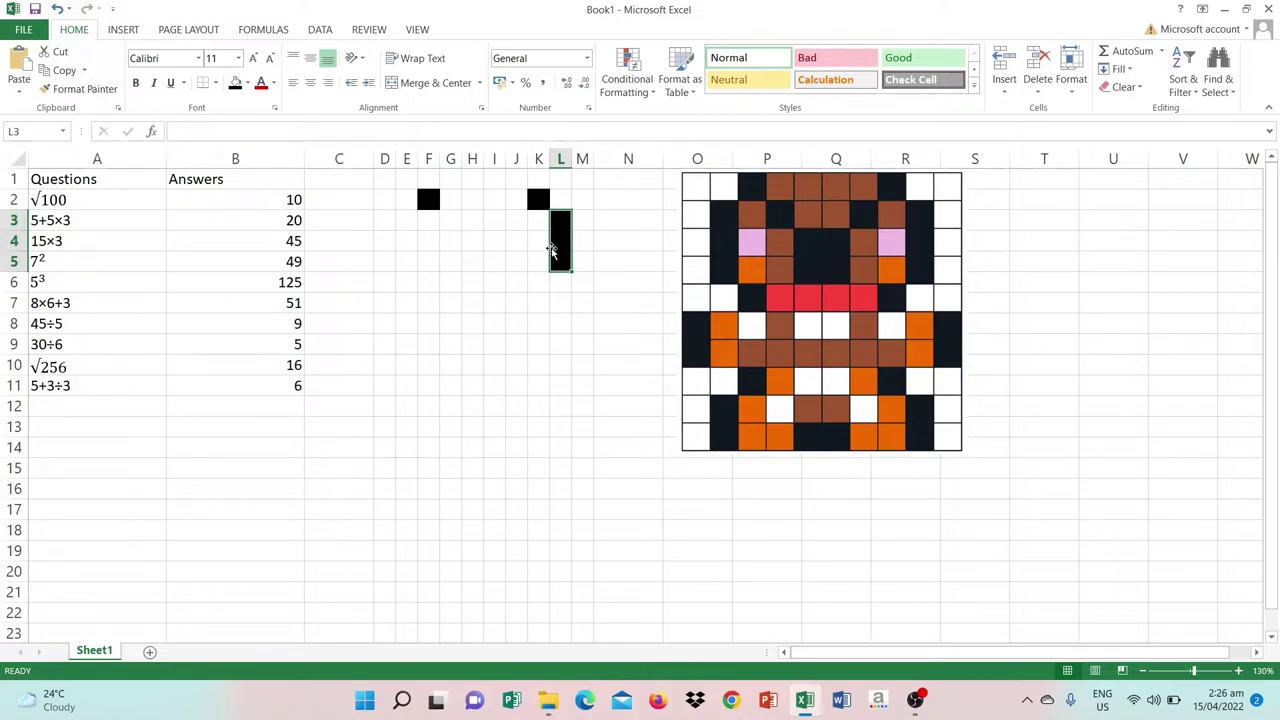
left_click(408, 221)
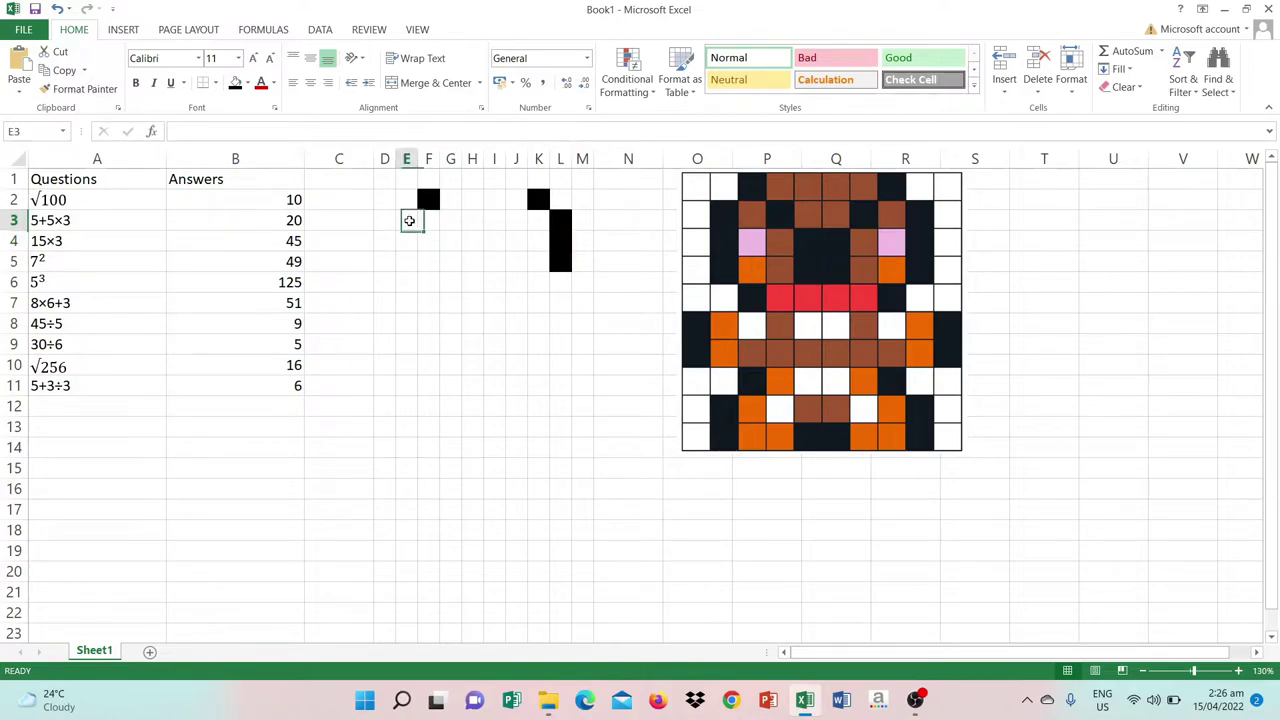
left_click_drag(415, 227, 423, 277)
left_click(235, 85)
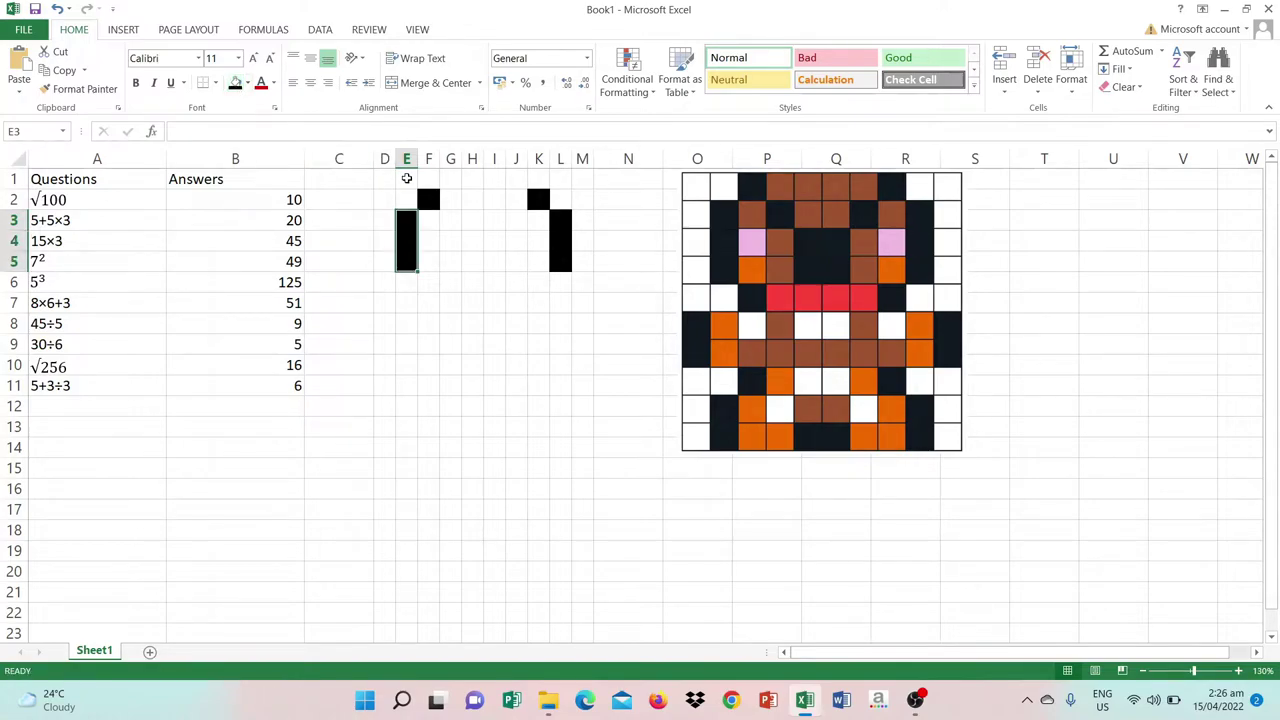
left_click(449, 220)
left_click(235, 85)
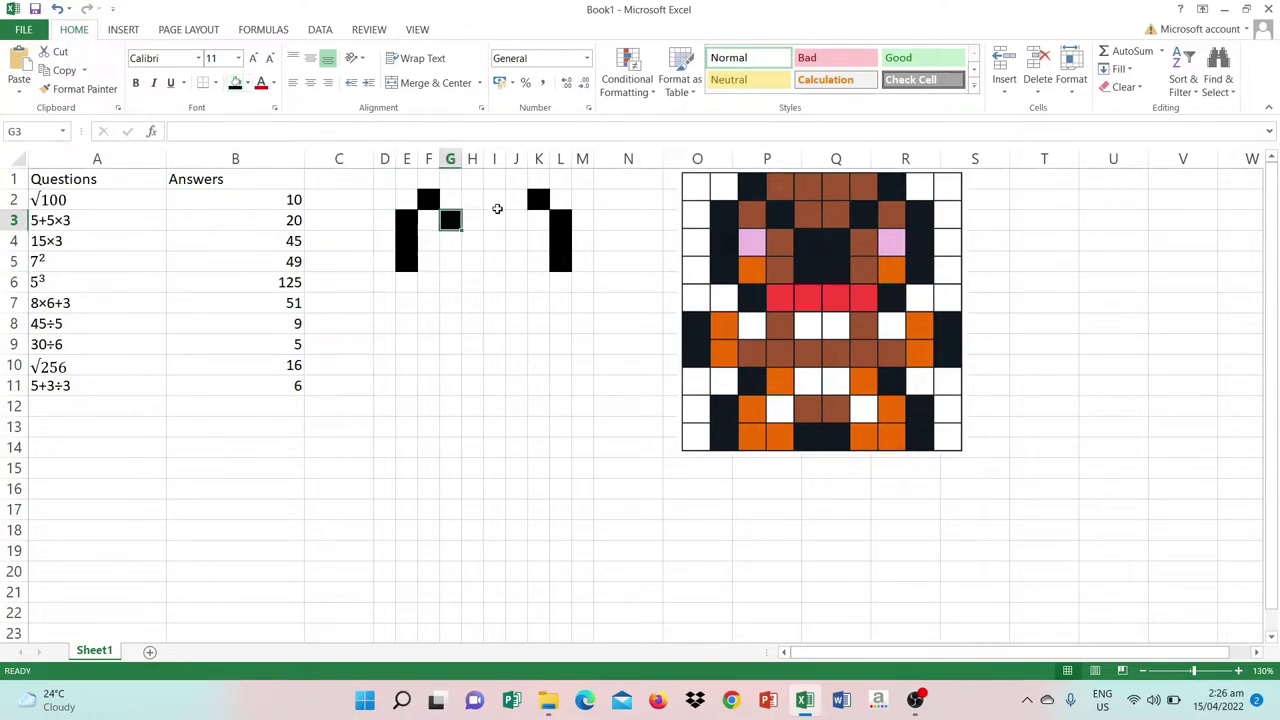
Fill J3, K6, F6 and D7:D8 black, and select L7:L8
left_click(515, 221)
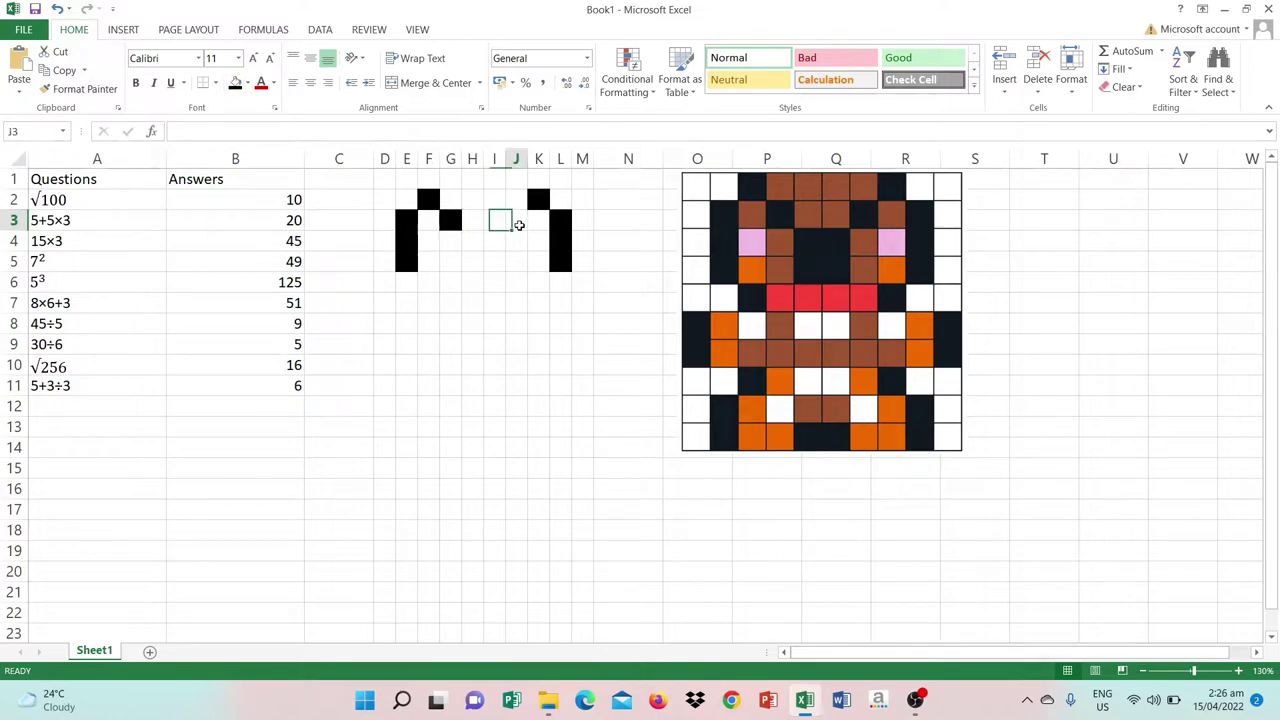
left_click(235, 85)
left_click(540, 287)
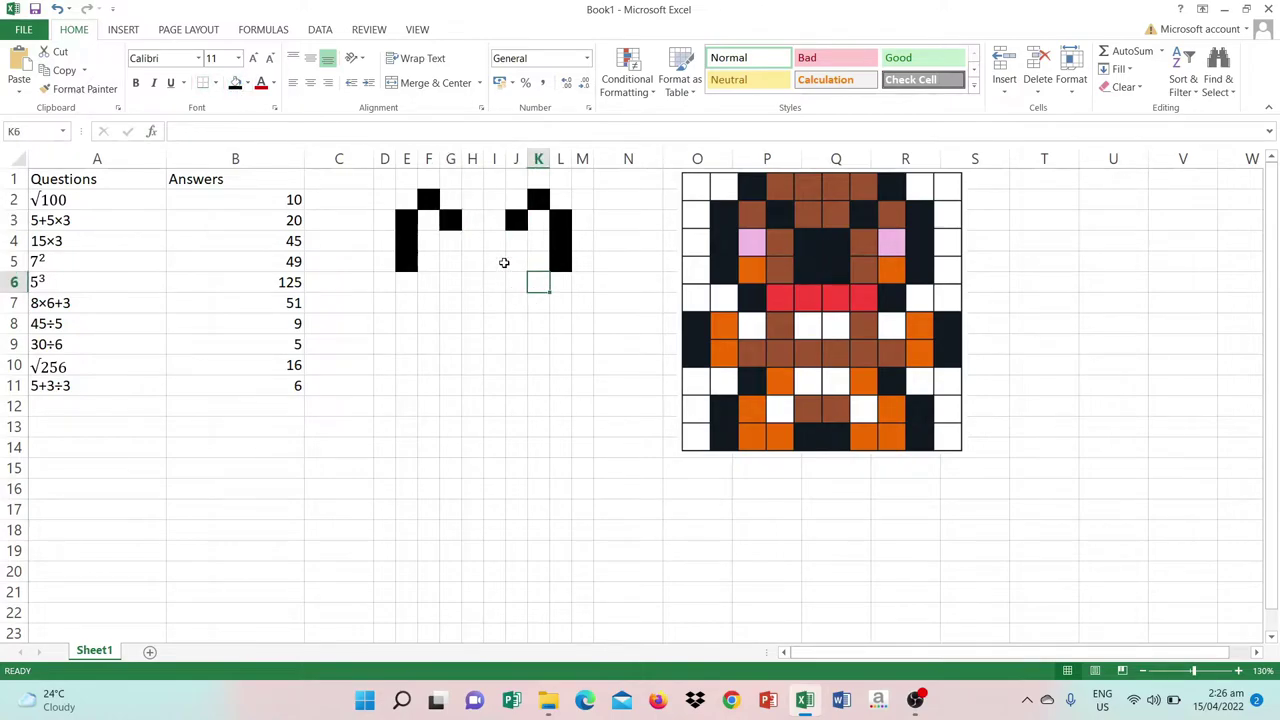
left_click(235, 85)
left_click(428, 283)
left_click(235, 85)
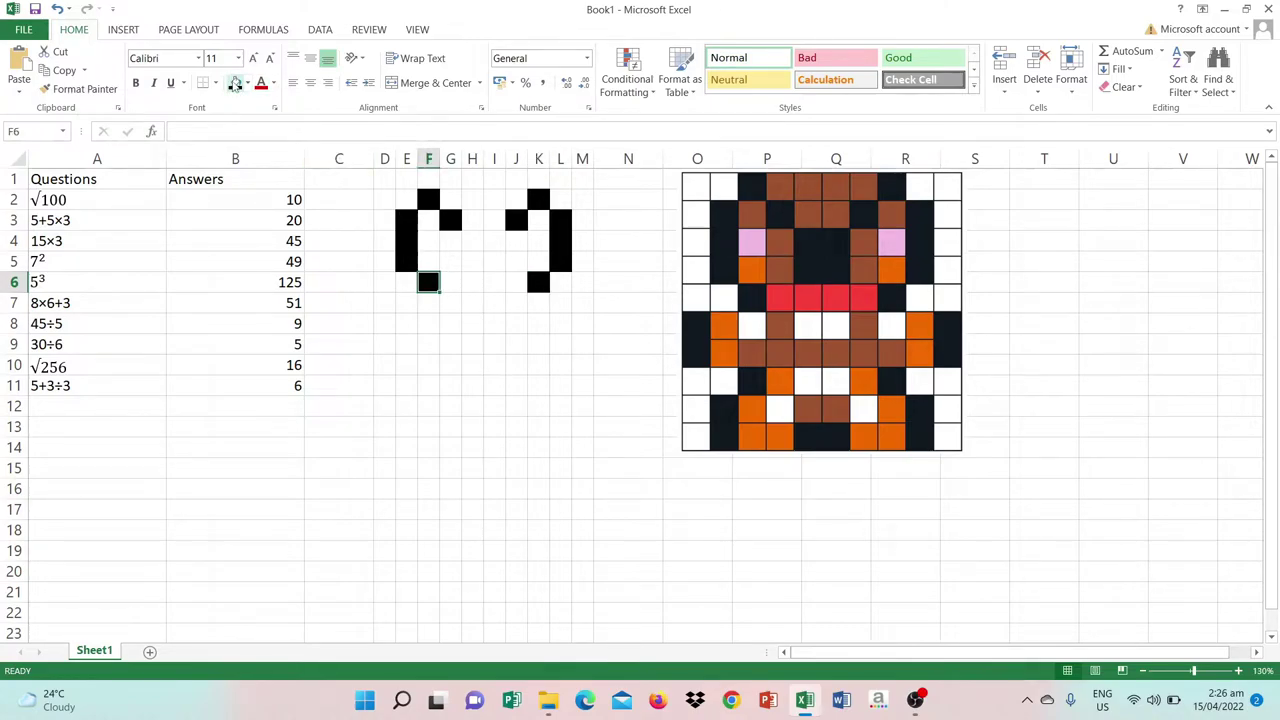
left_click(384, 303)
left_click_drag(395, 313, 390, 330)
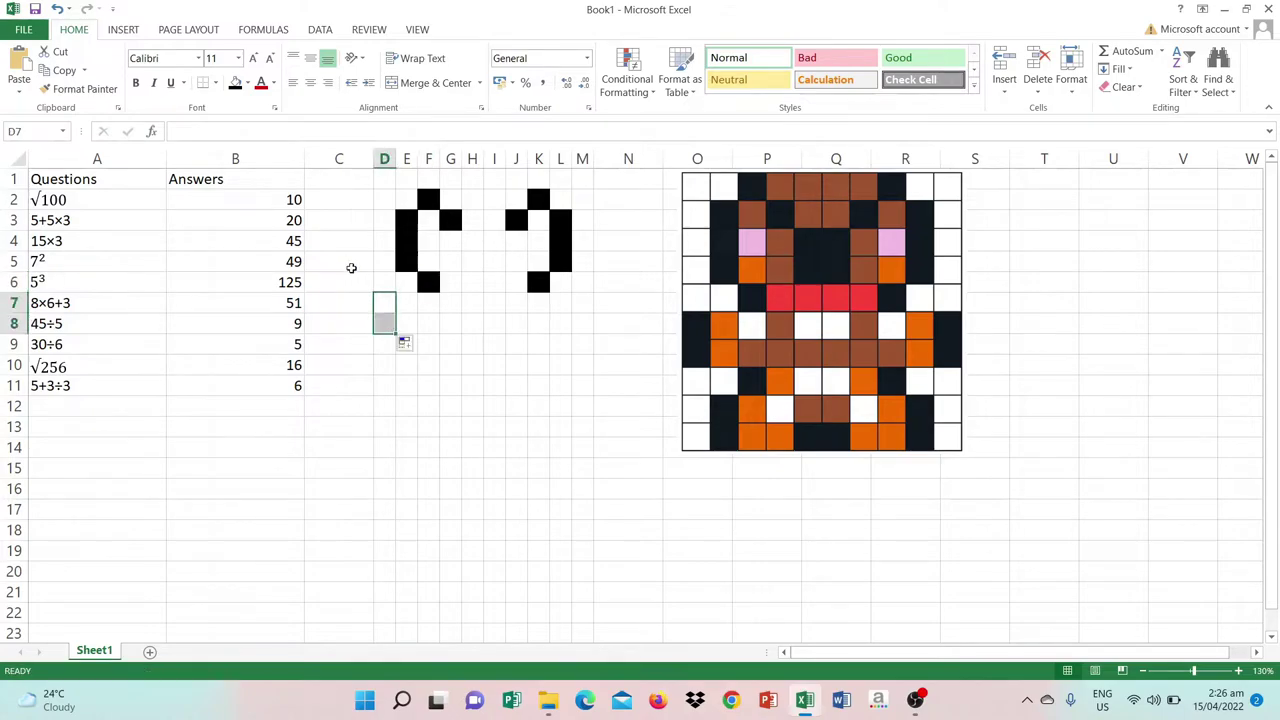
left_click(235, 85)
left_click(553, 303)
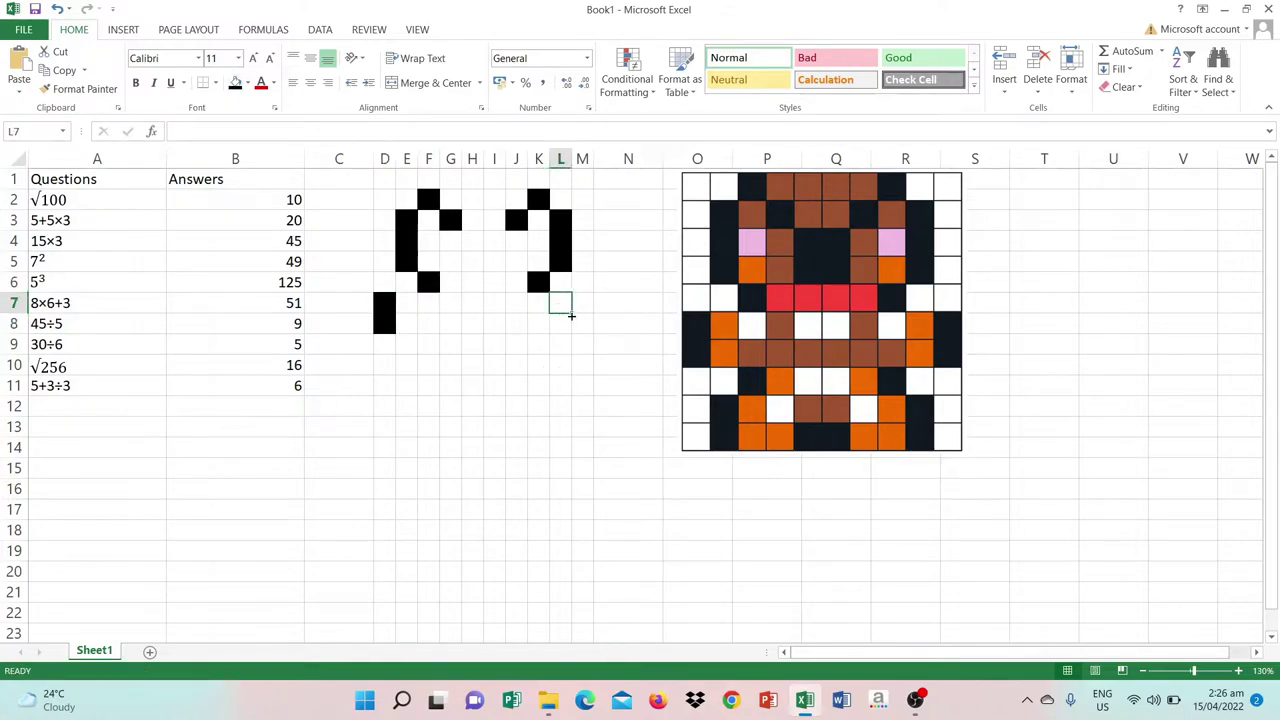
left_click_drag(568, 310, 574, 336)
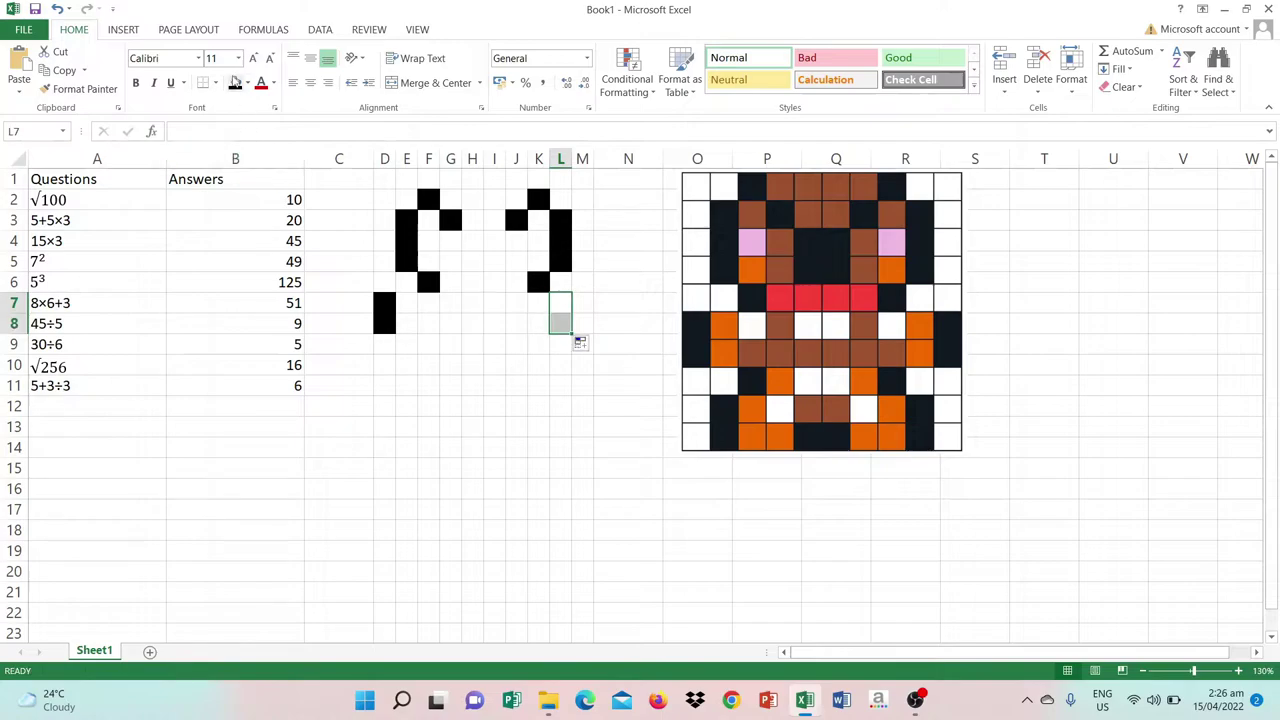
Fill L7:L8, F9 and K9 black
left_click(235, 85)
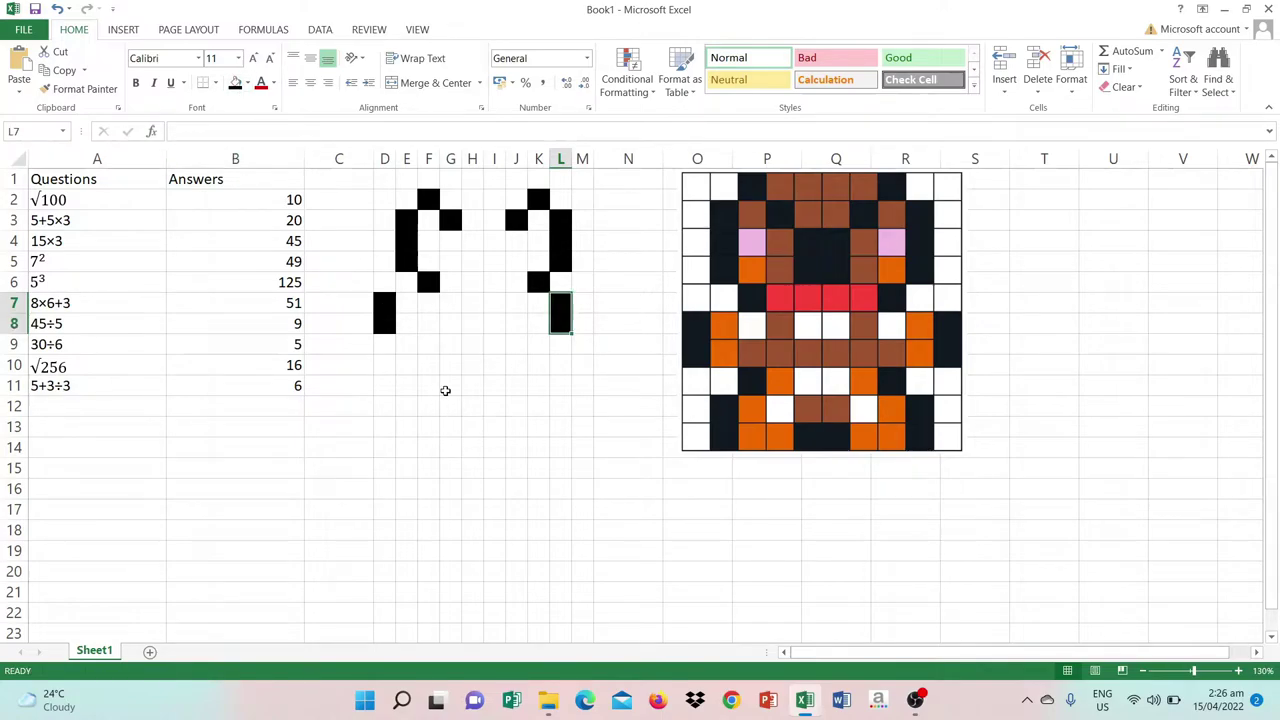
left_click(433, 348)
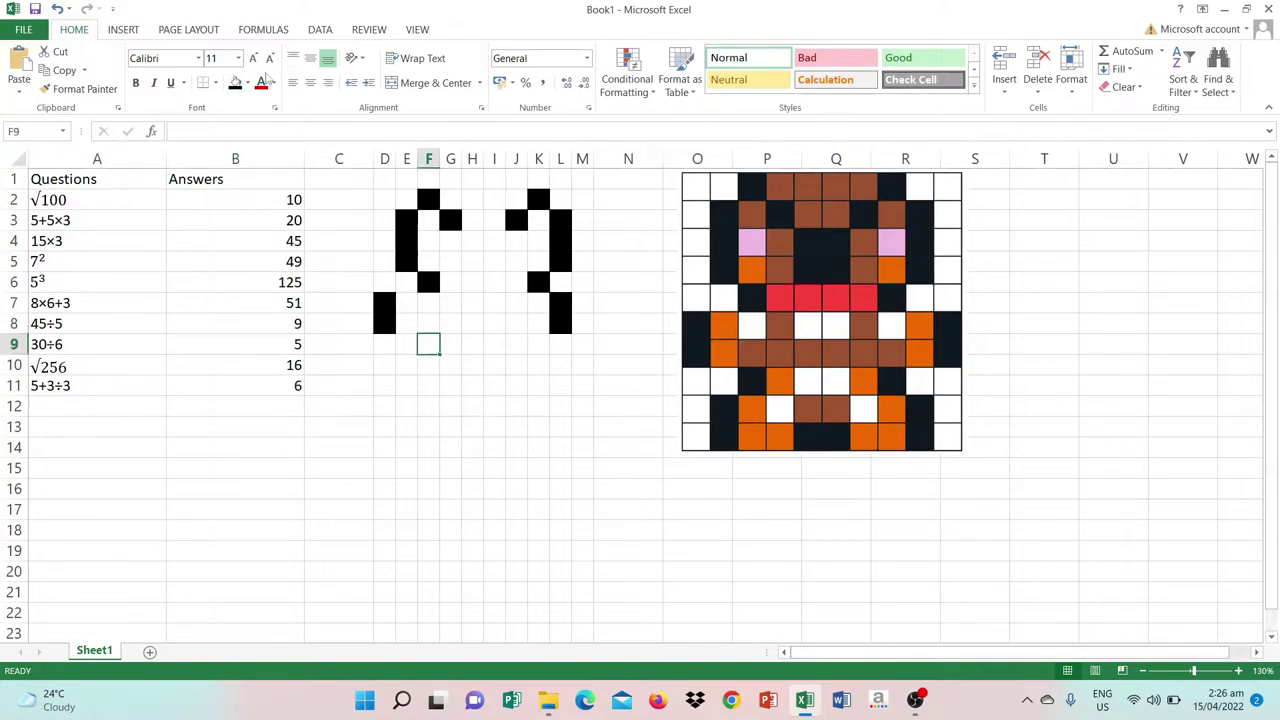
left_click(236, 84)
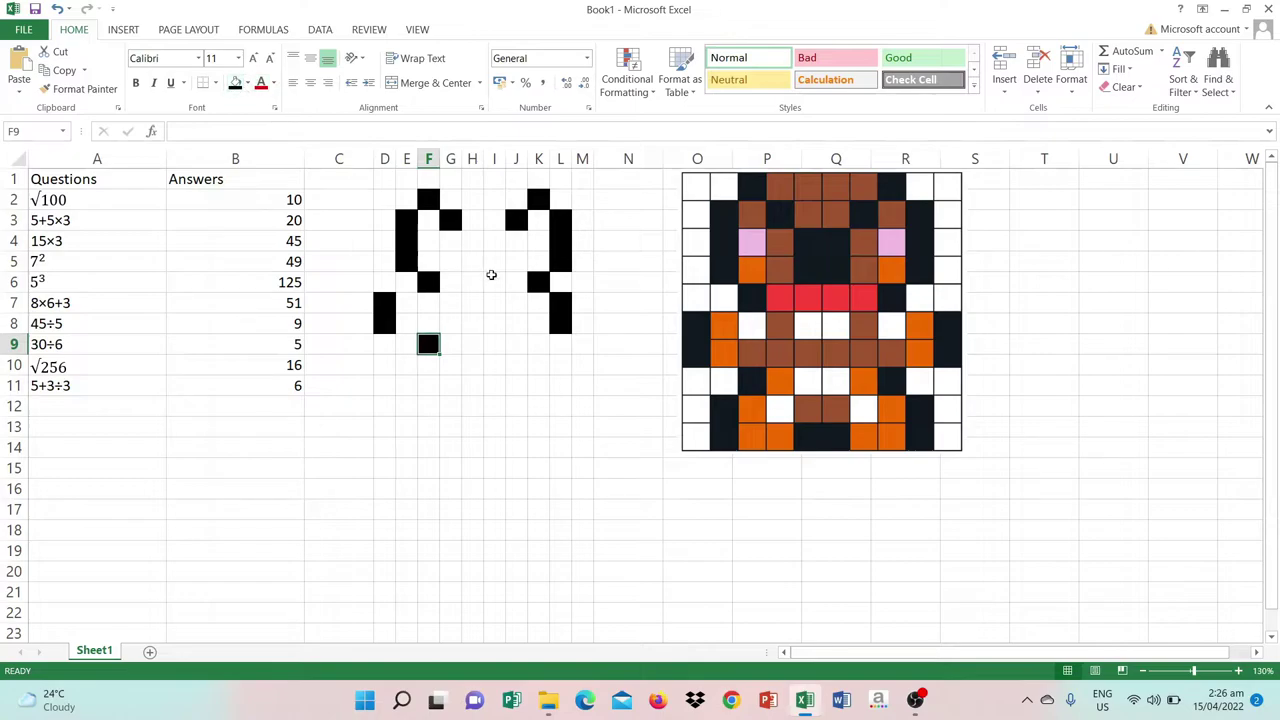
left_click(538, 344)
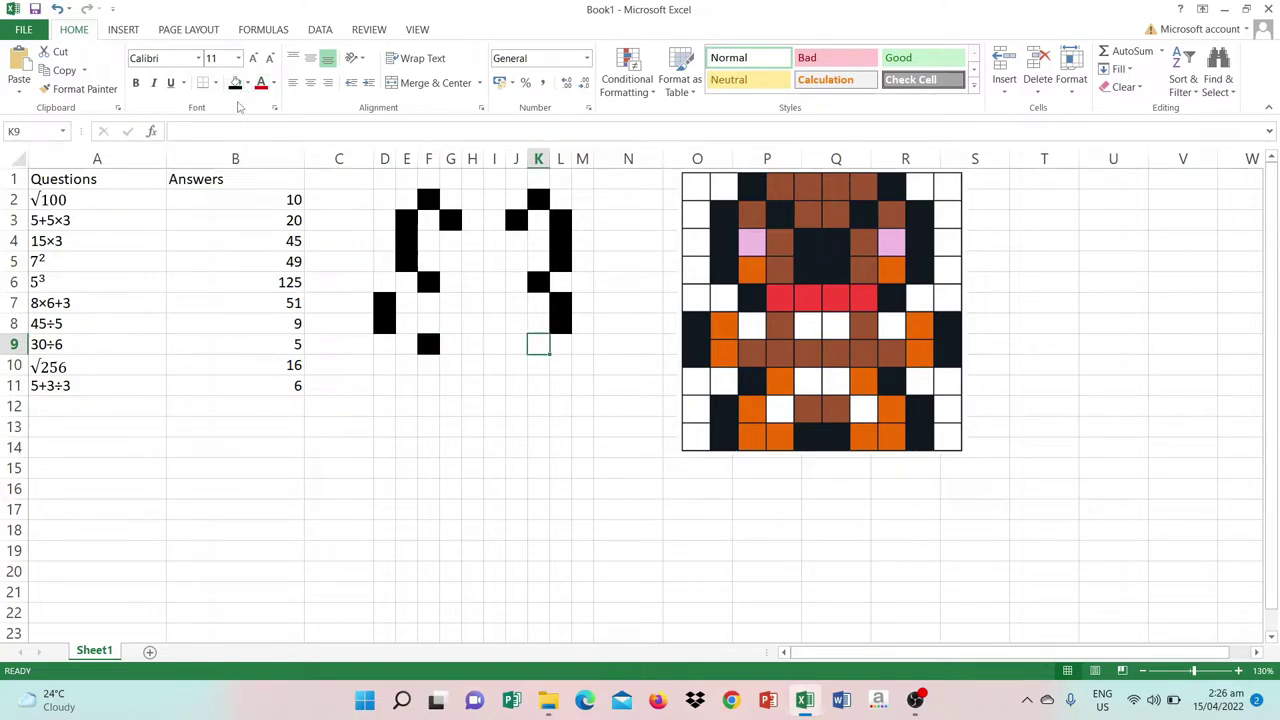
left_click(236, 84)
Clear the black fill from L7:L8 and fill M7:M8 black instead
left_click(562, 364)
left_click_drag(571, 375, 567, 389)
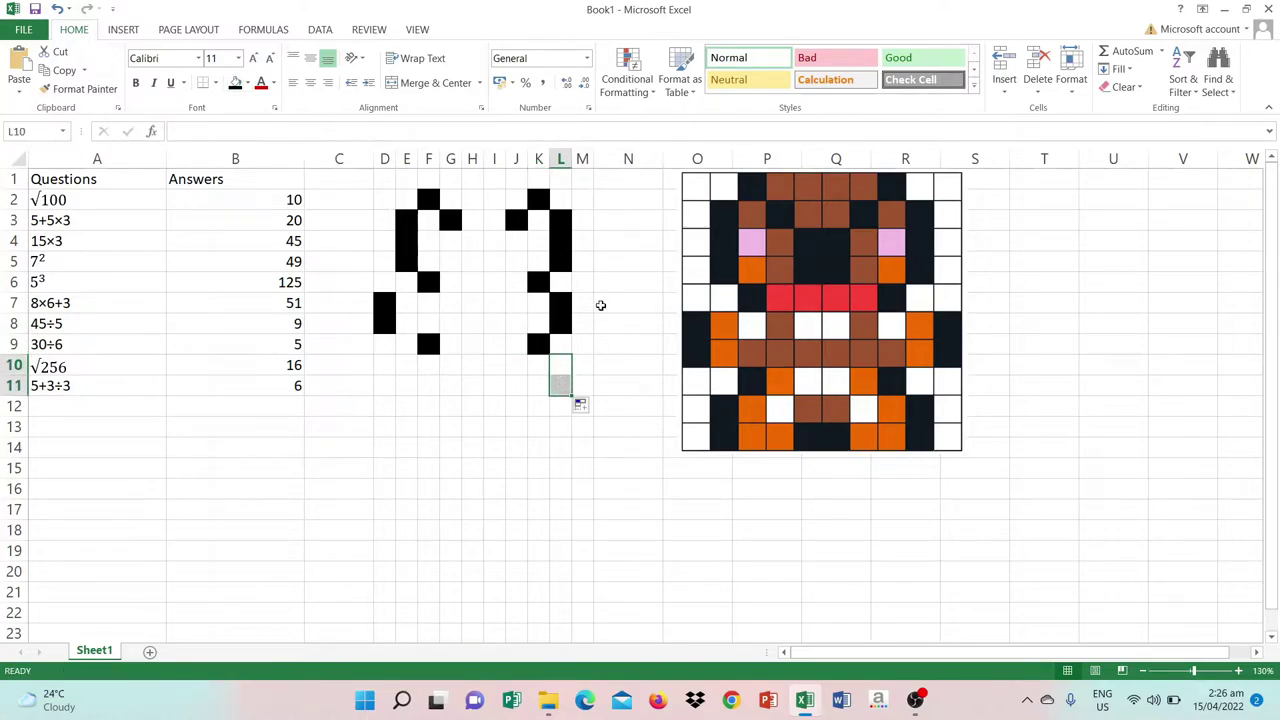
left_click_drag(563, 300, 563, 318)
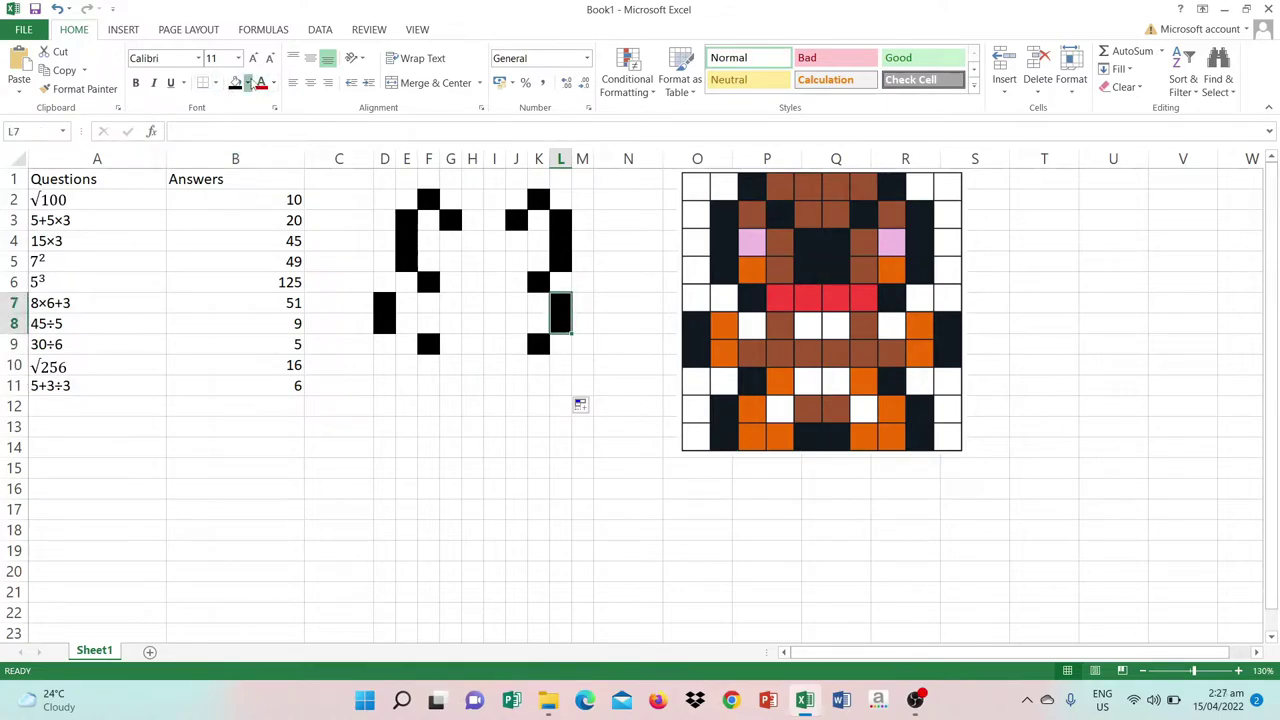
left_click(248, 83)
left_click(270, 225)
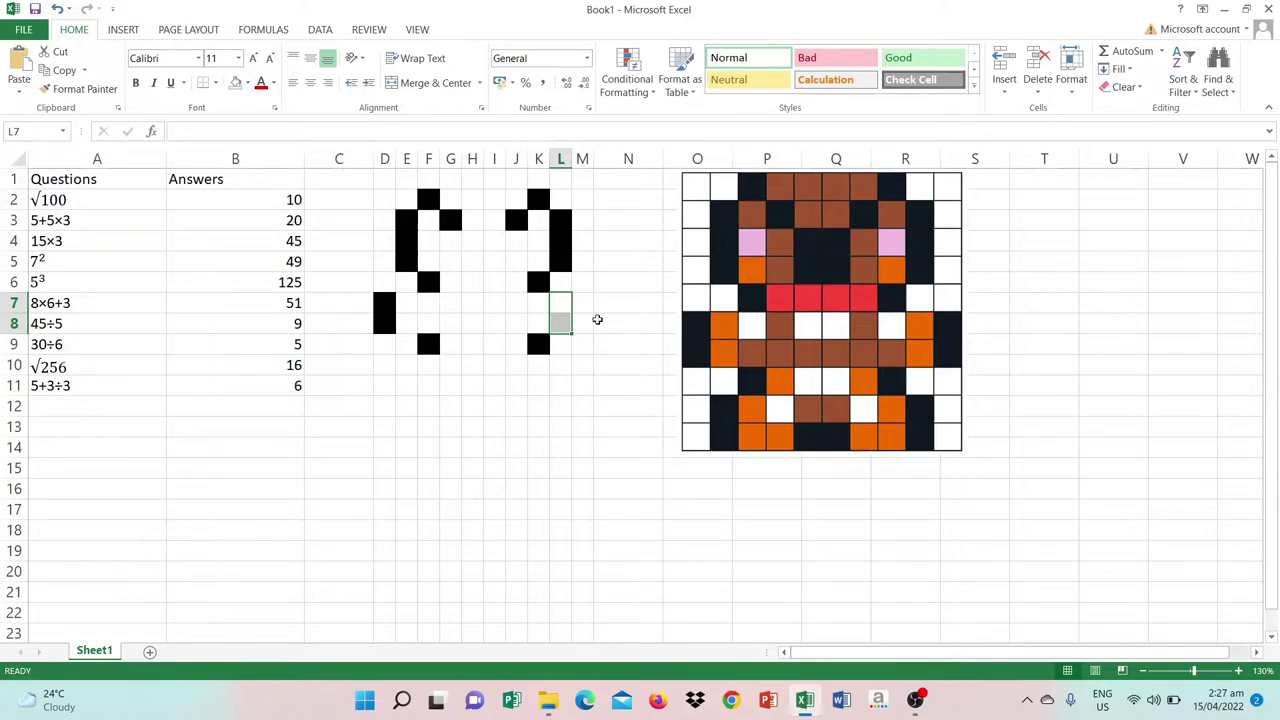
left_click(581, 303)
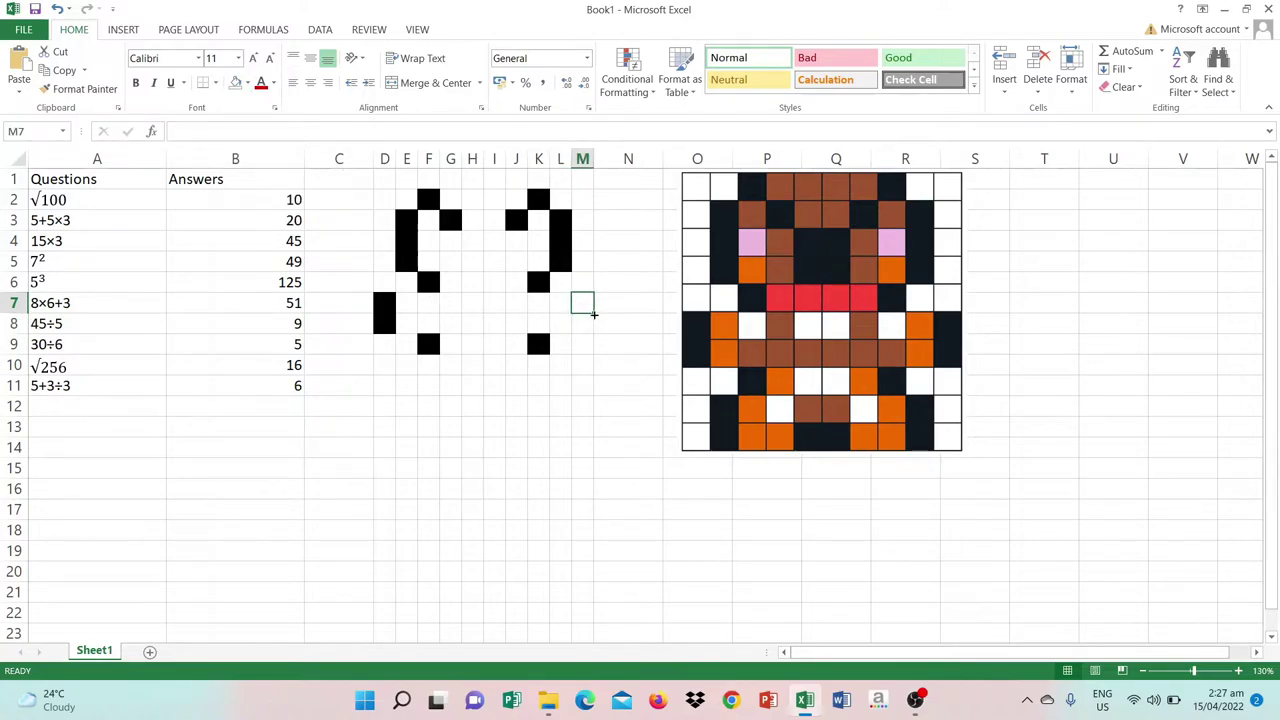
left_click_drag(593, 314, 586, 330)
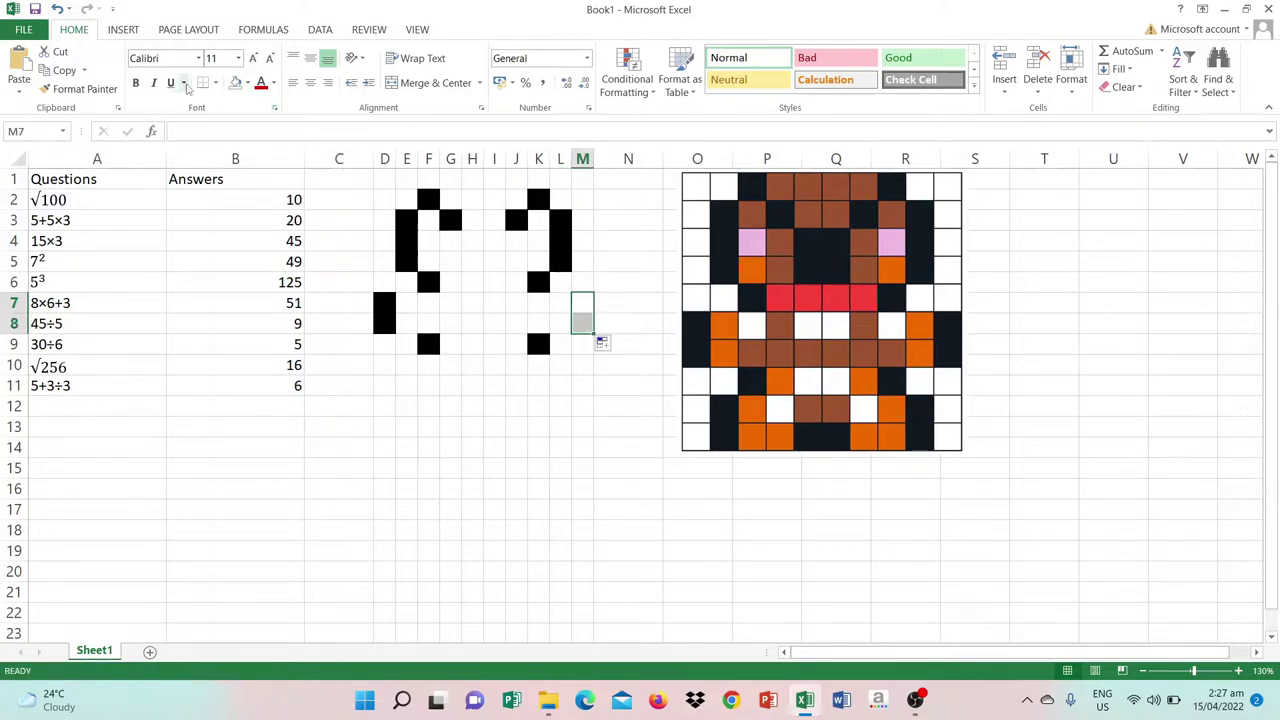
left_click(247, 83)
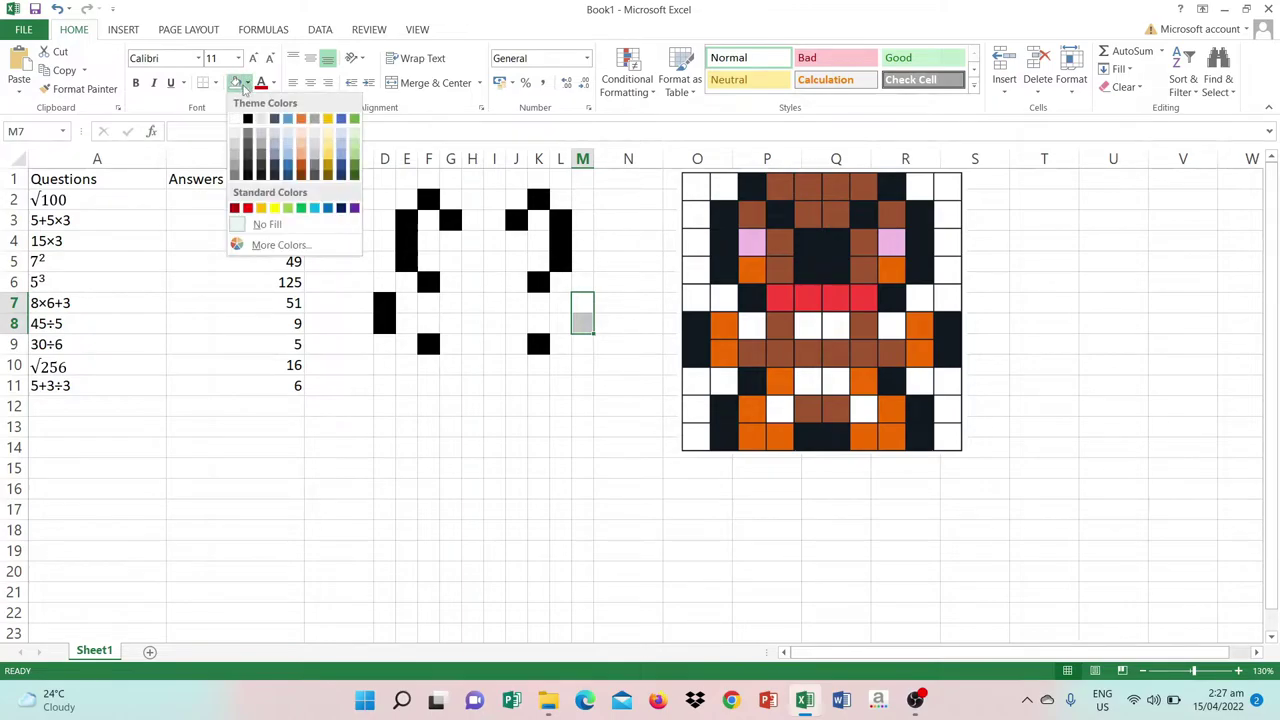
left_click(247, 118)
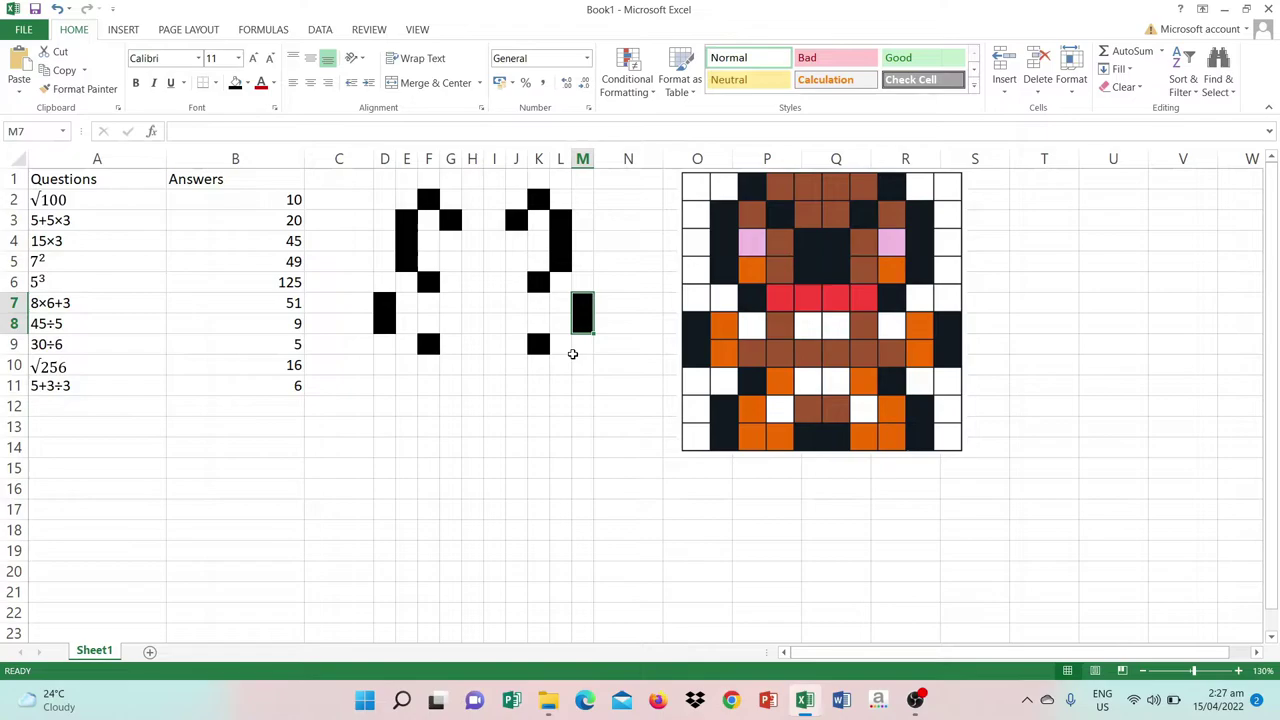
Fill L10:L11, E10:E11 and H11:I11 black
left_click(560, 365)
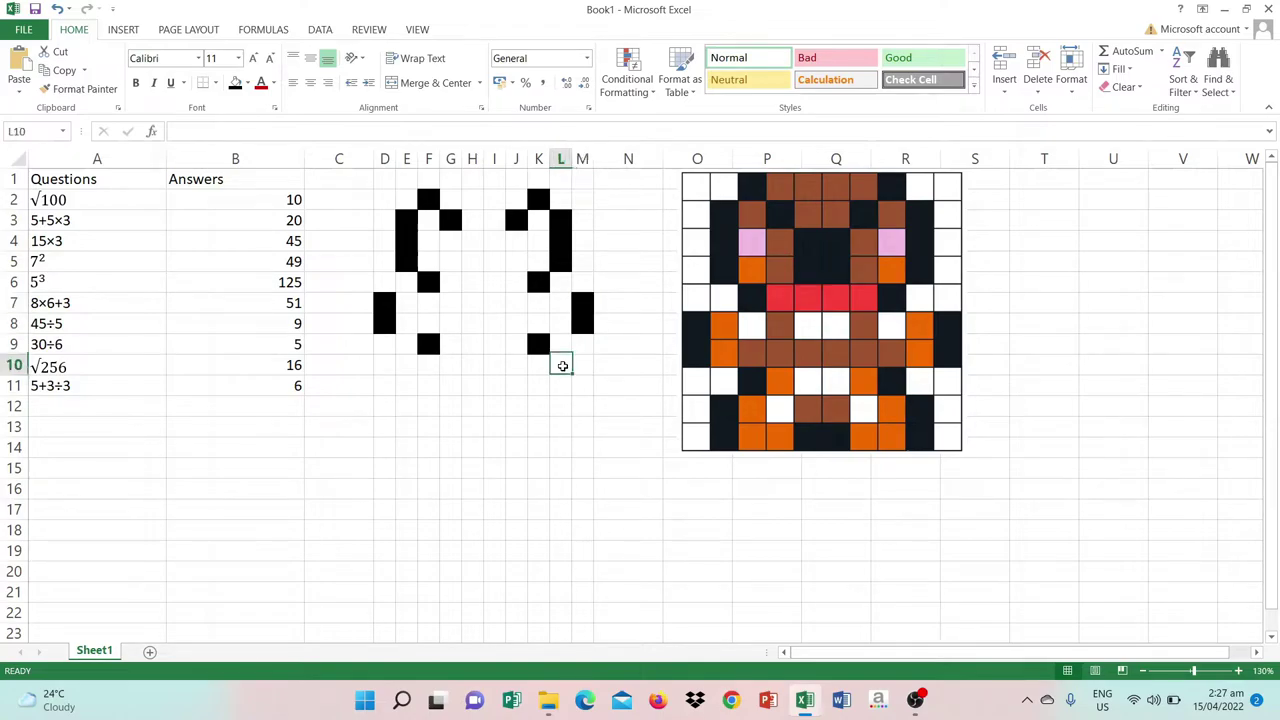
left_click_drag(573, 377, 575, 398)
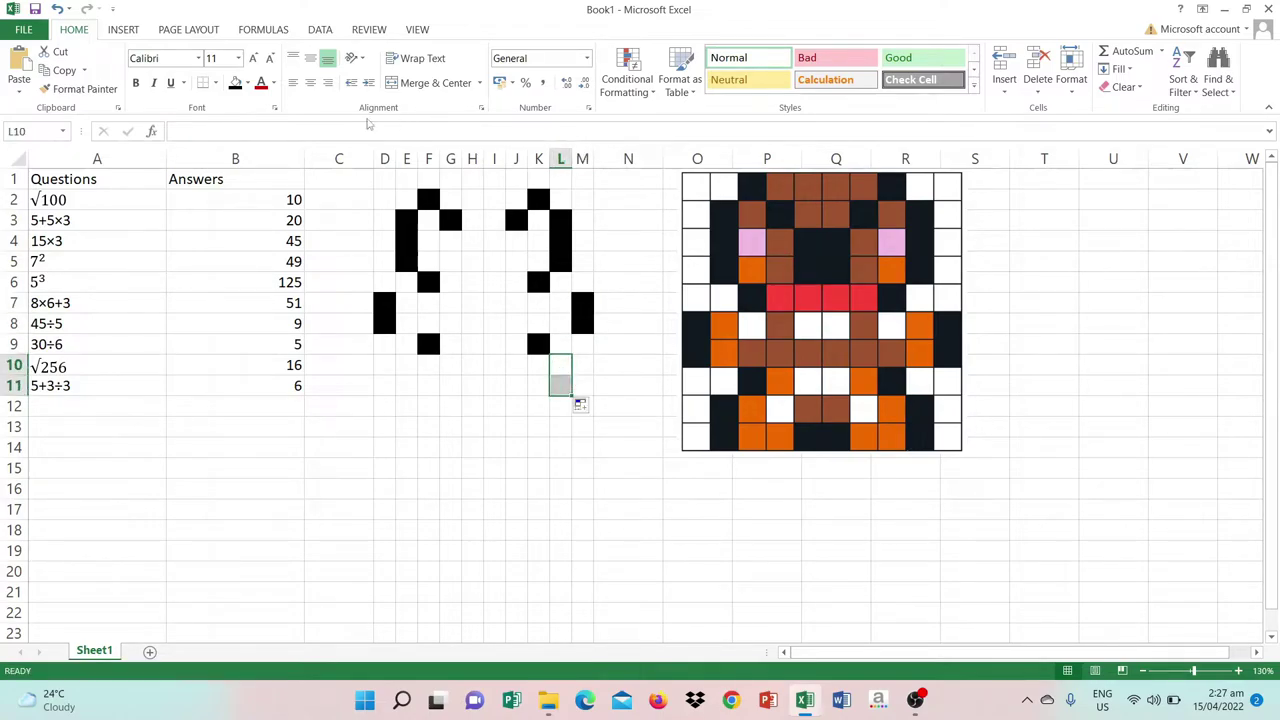
left_click(235, 83)
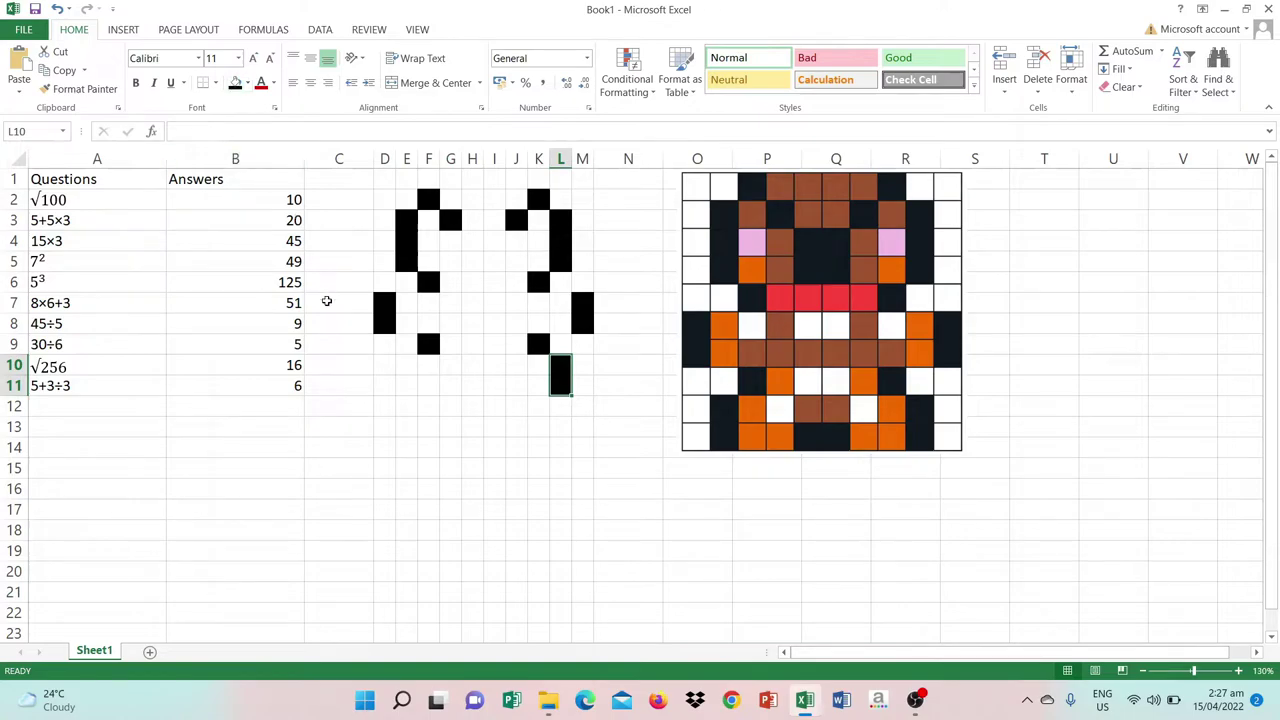
left_click(399, 366)
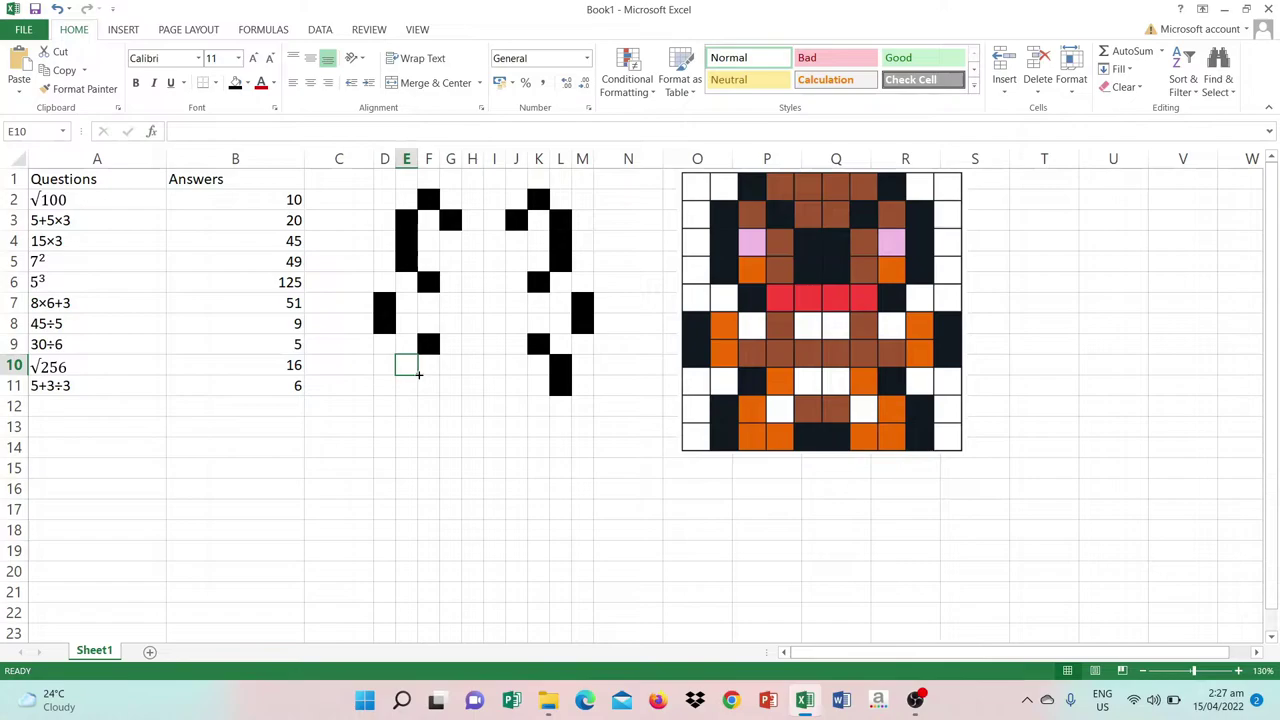
left_click_drag(419, 373, 418, 393)
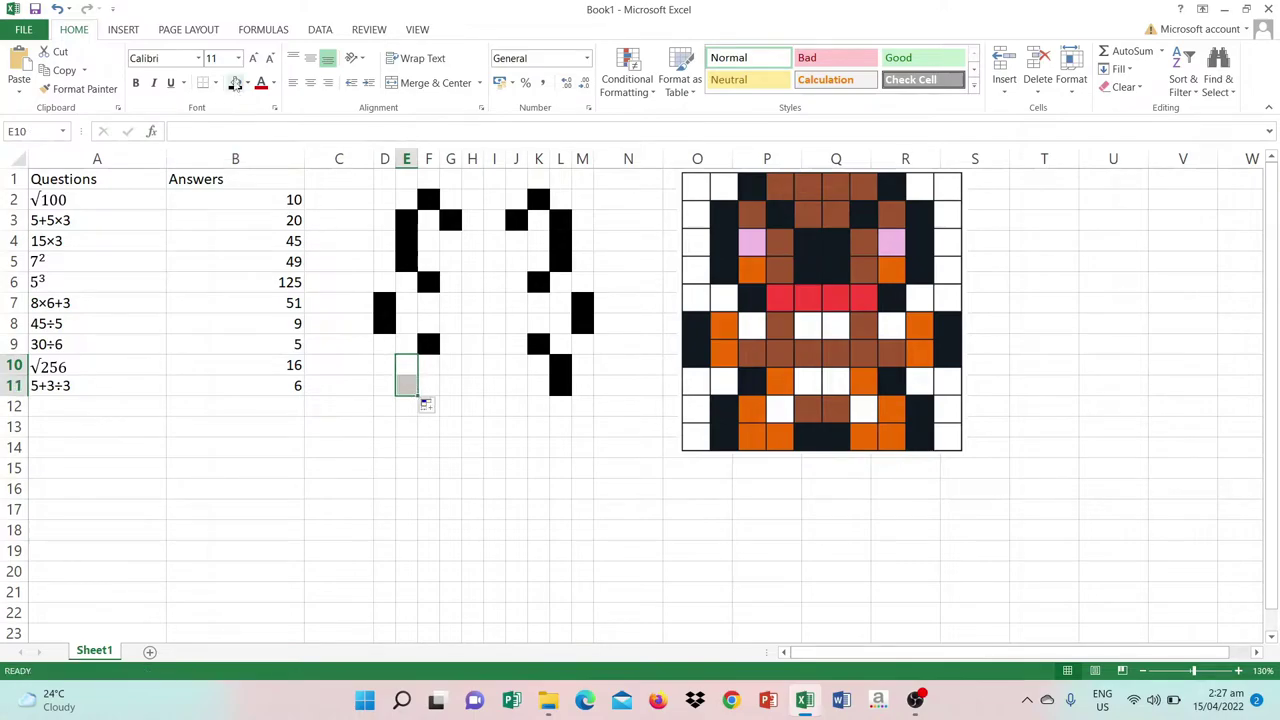
left_click(235, 84)
left_click(472, 386)
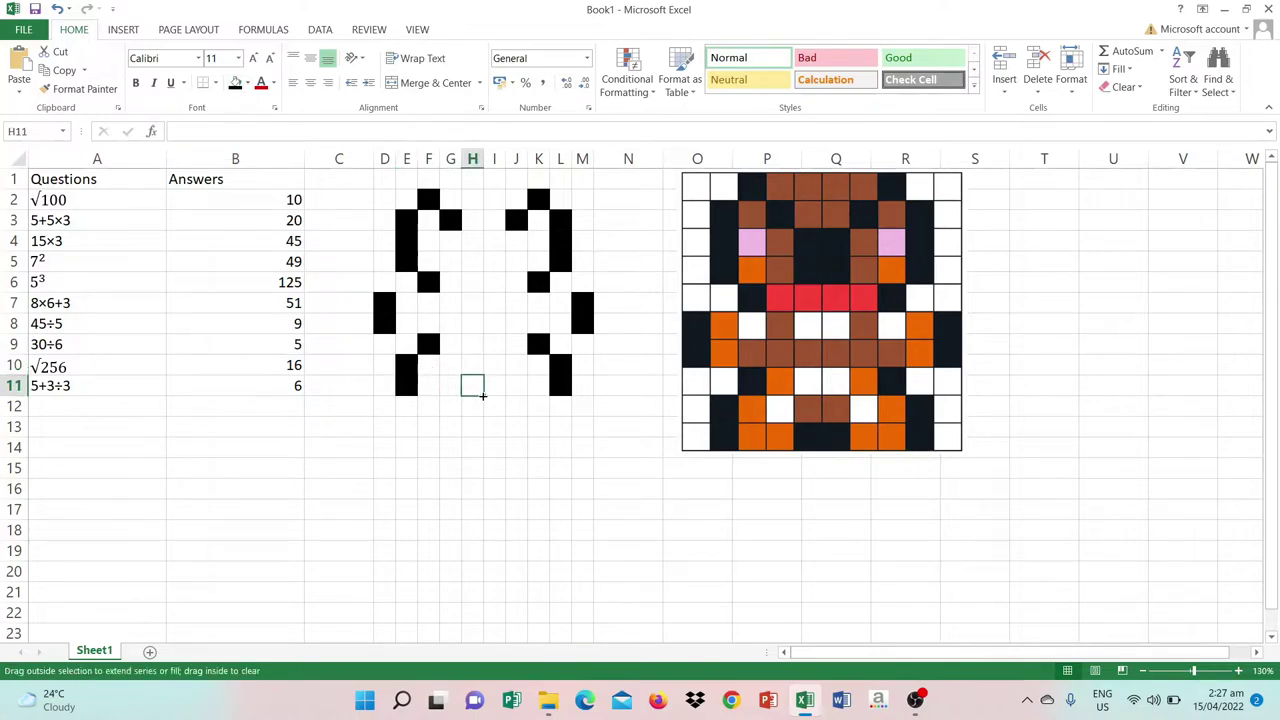
left_click_drag(482, 395, 507, 399)
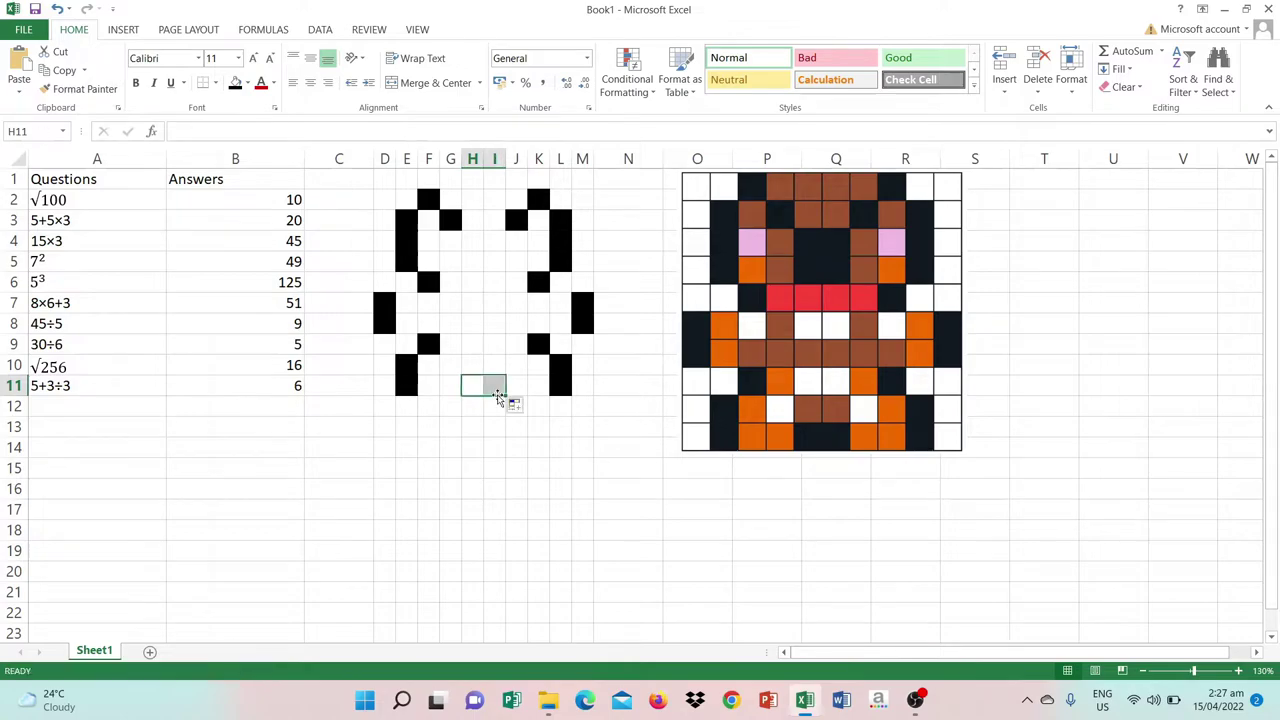
left_click(234, 86)
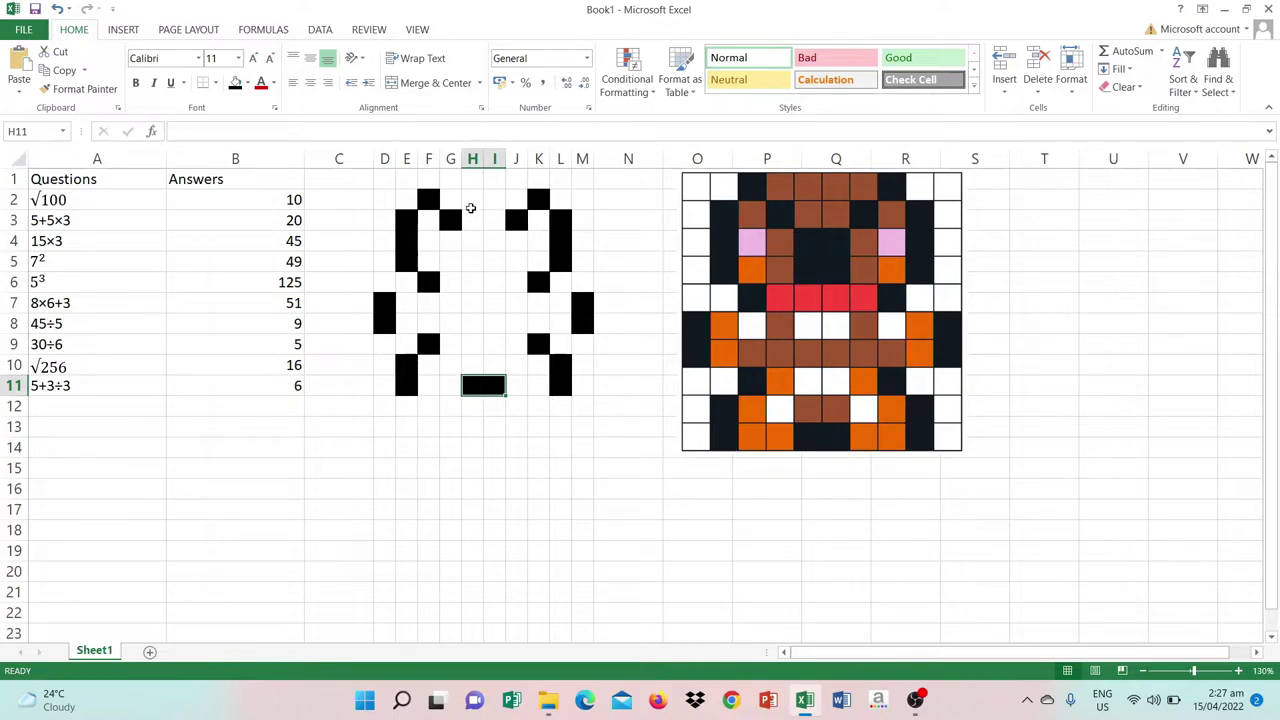
Select G2:J2 where the hair starts and bring up the fill colour choices
left_click(451, 199)
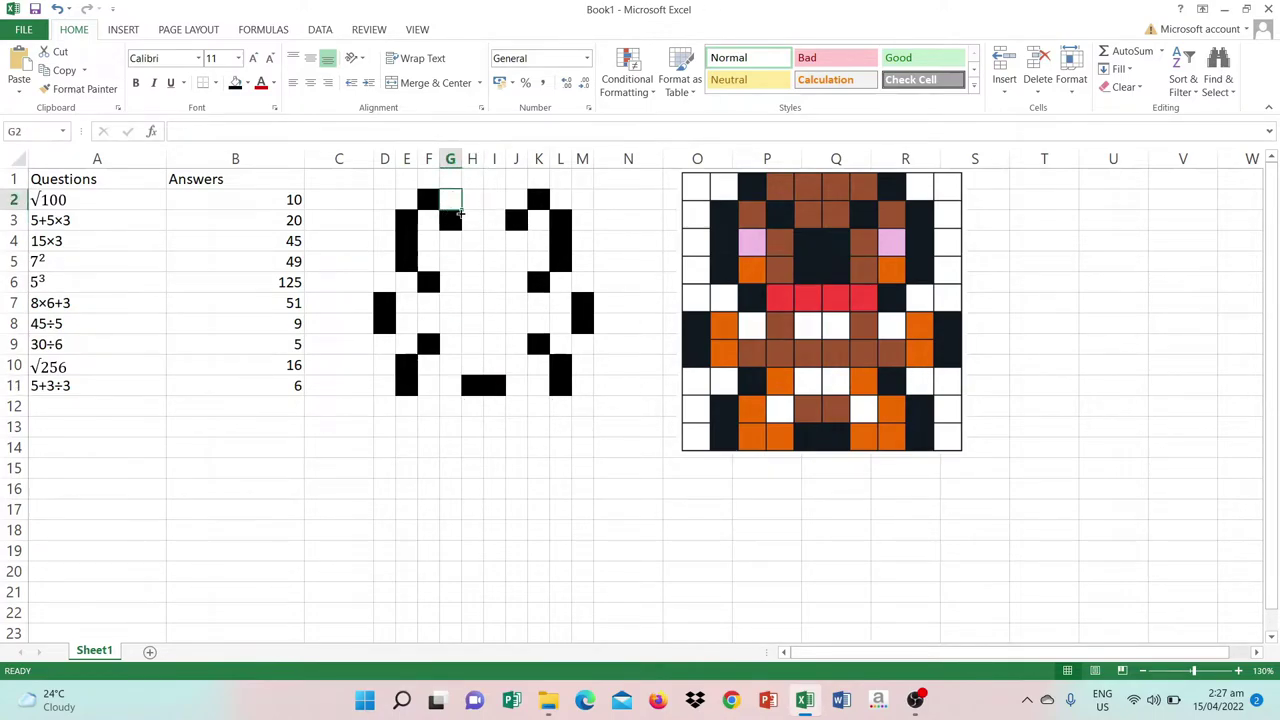
left_click_drag(459, 207, 518, 200)
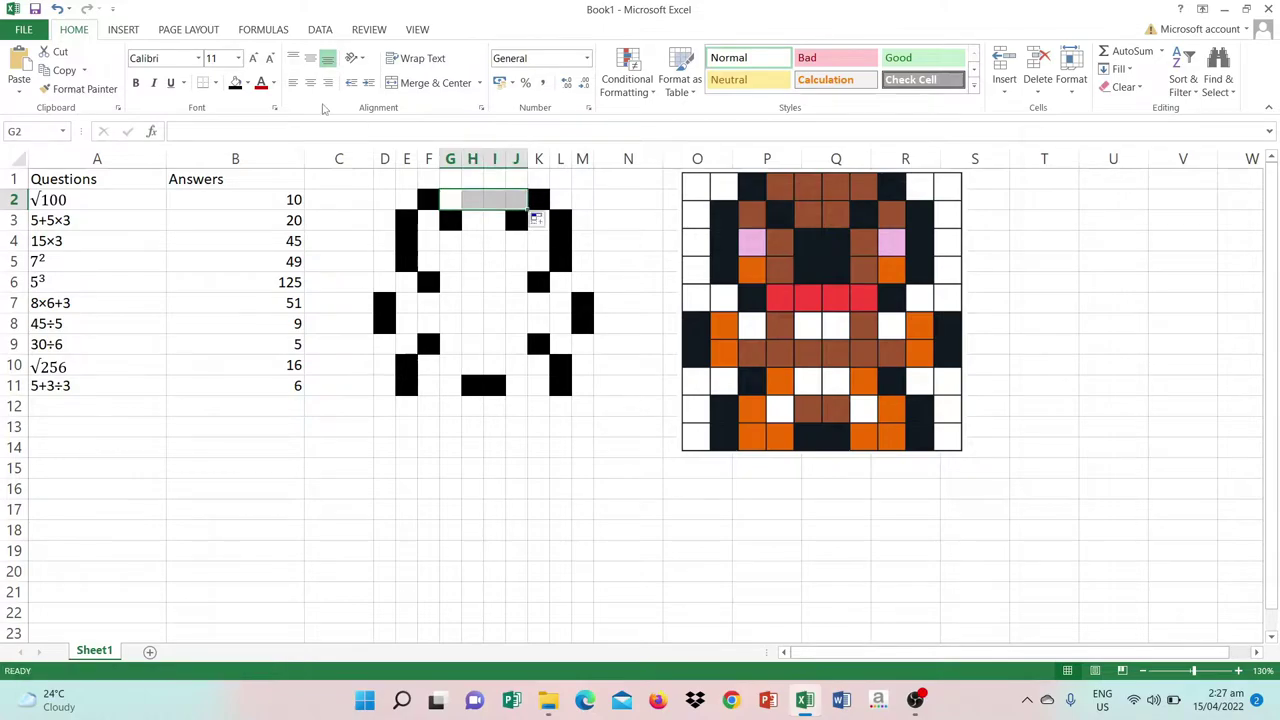
left_click(247, 83)
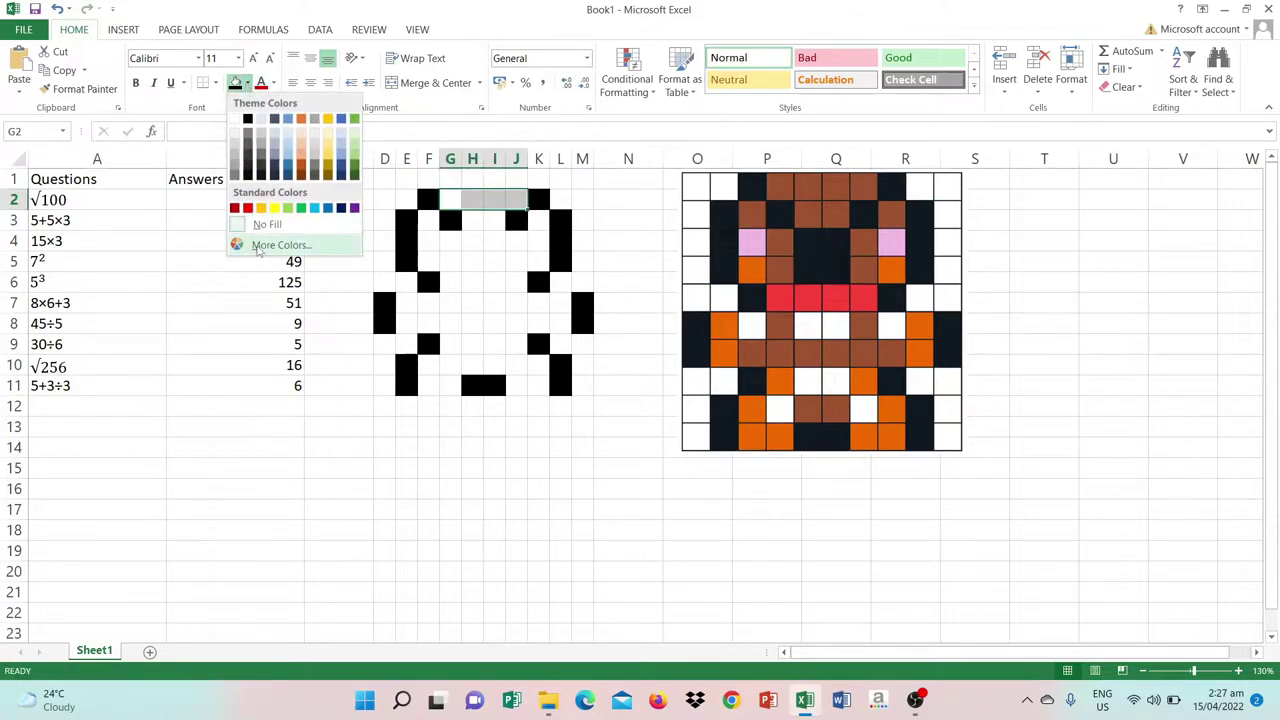
Fill G2:J2, F3 and K3 with a custom dark brown from More Colors
left_click(270, 245)
left_click(655, 360)
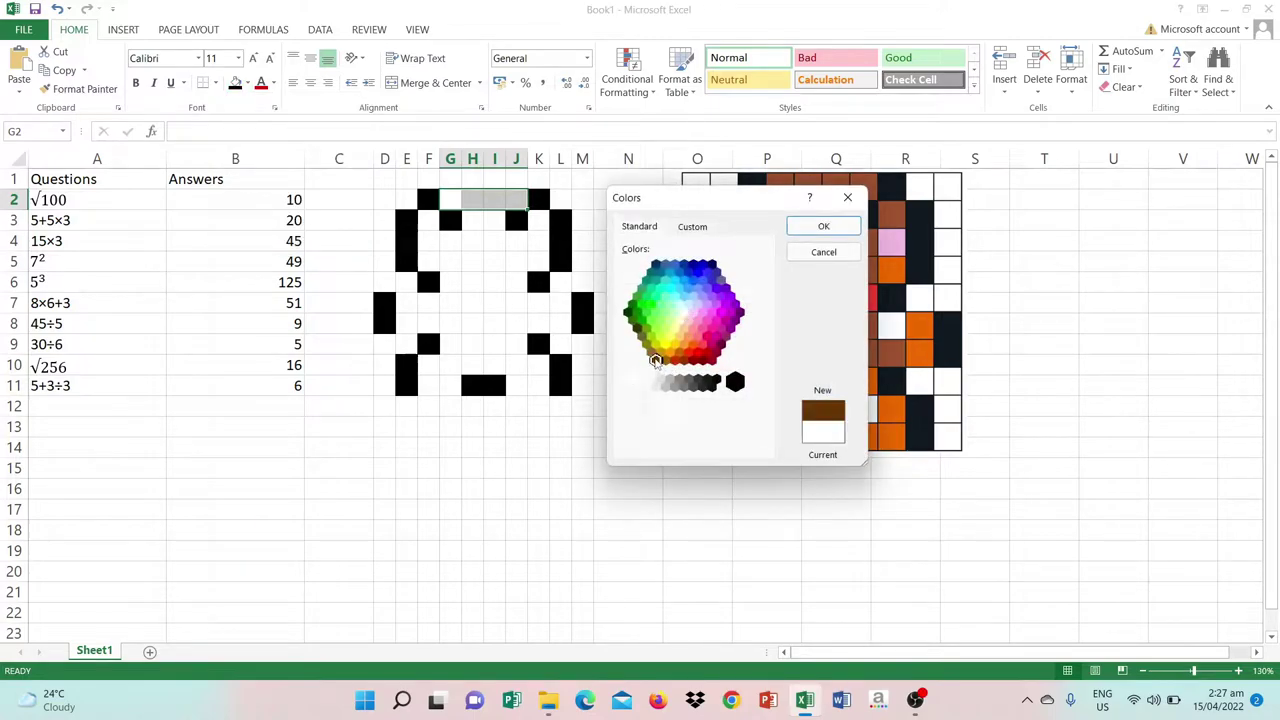
left_click(818, 227)
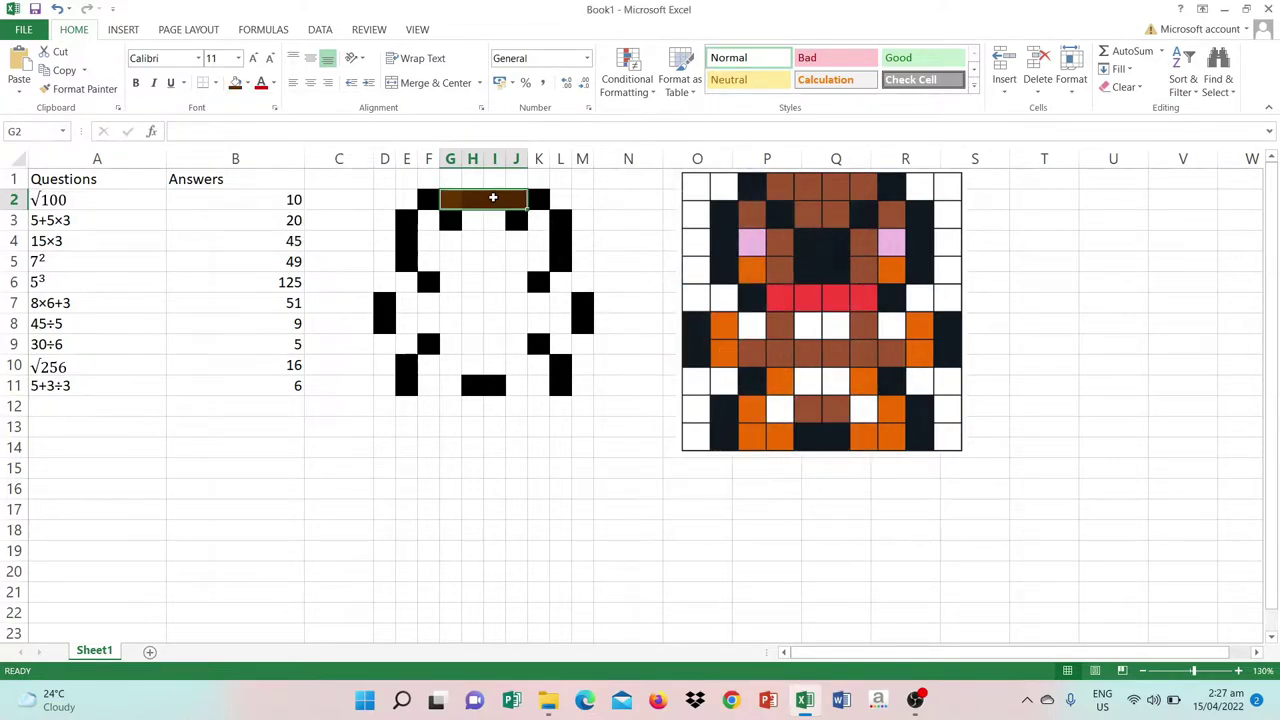
left_click(430, 224)
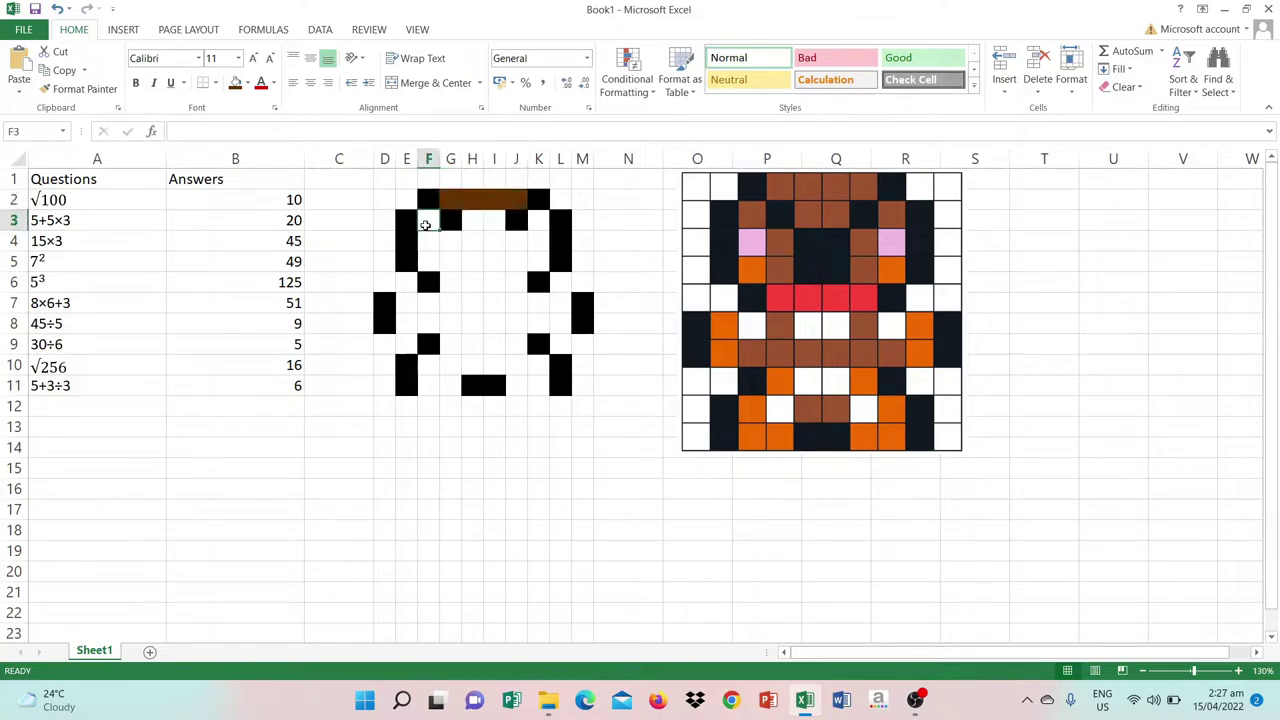
left_click(234, 83)
left_click(545, 224)
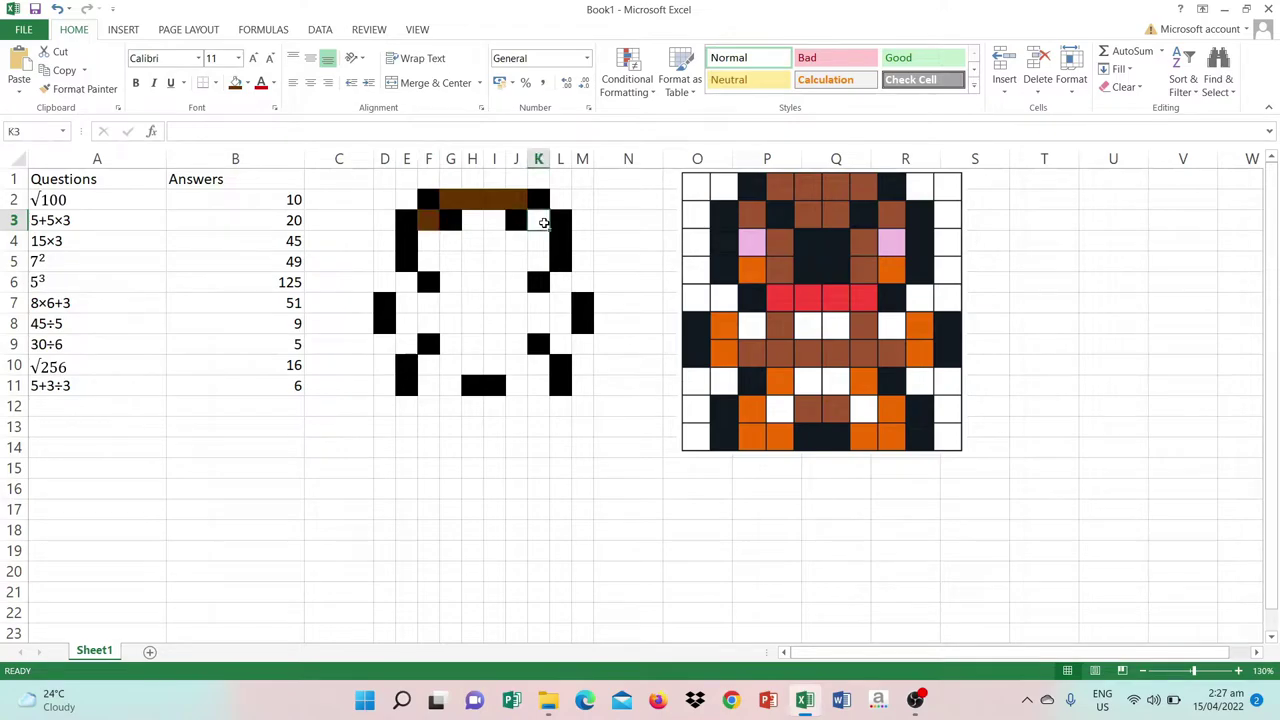
left_click(236, 83)
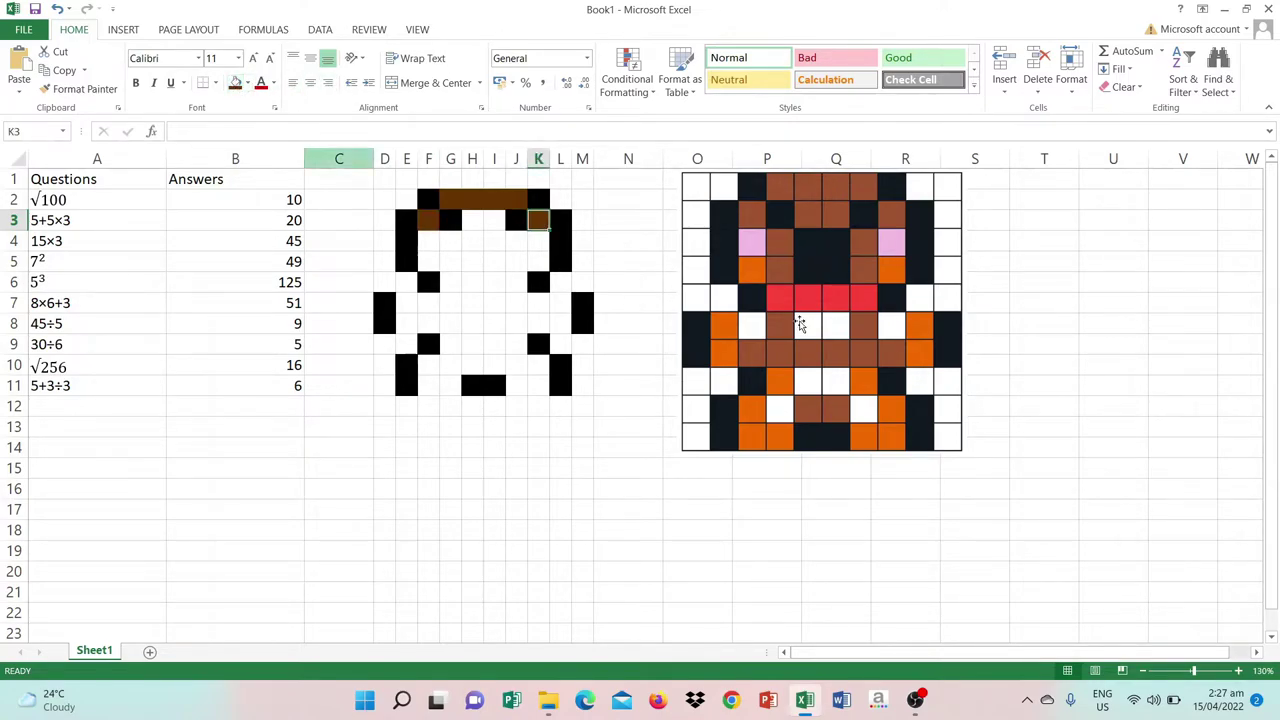
Fill H3:I3 and G4:G5 dark brown, then select J4:J5 and the H4:I5 block
left_click(474, 222)
left_click_drag(483, 230, 502, 228)
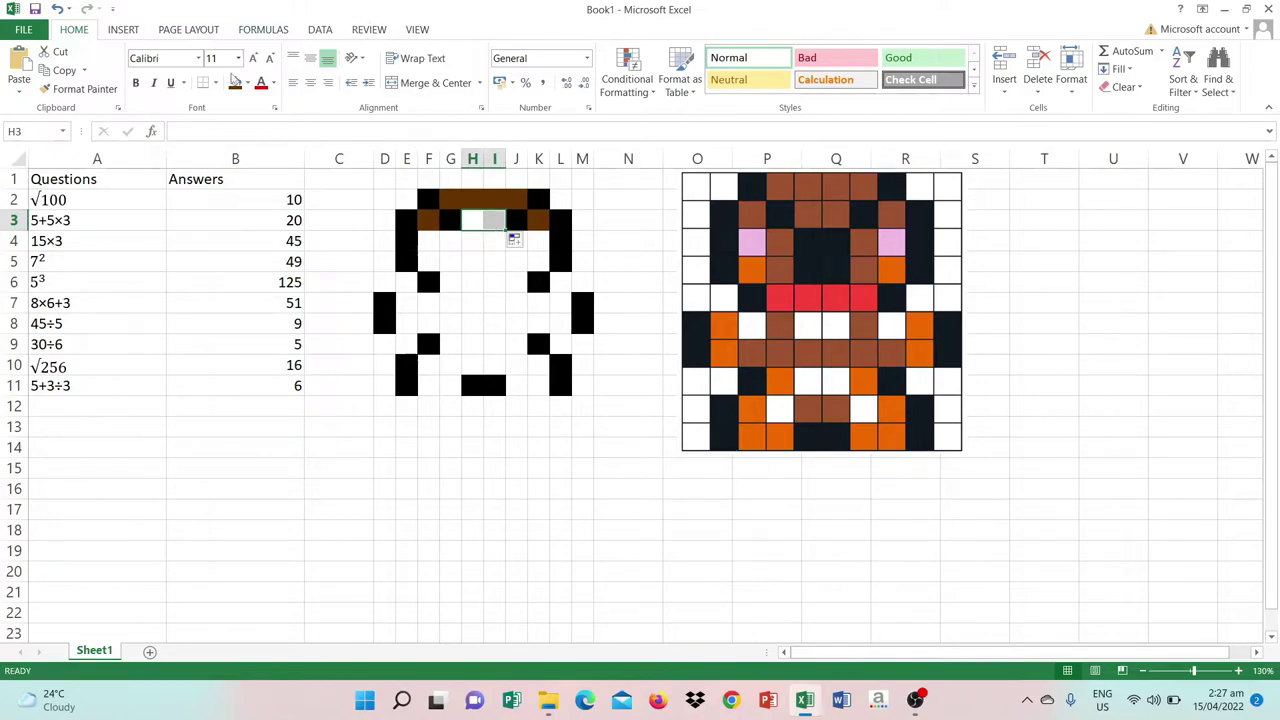
left_click(236, 83)
left_click(450, 241)
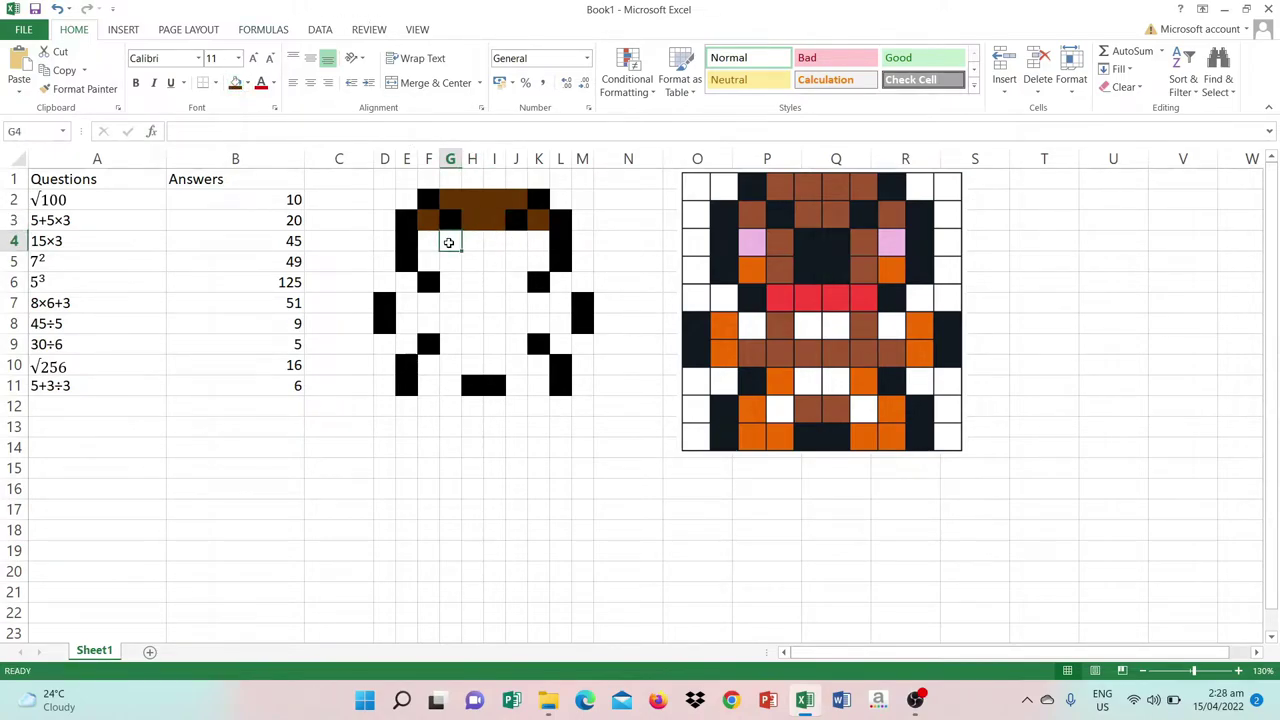
left_click_drag(458, 249, 458, 270)
left_click(236, 83)
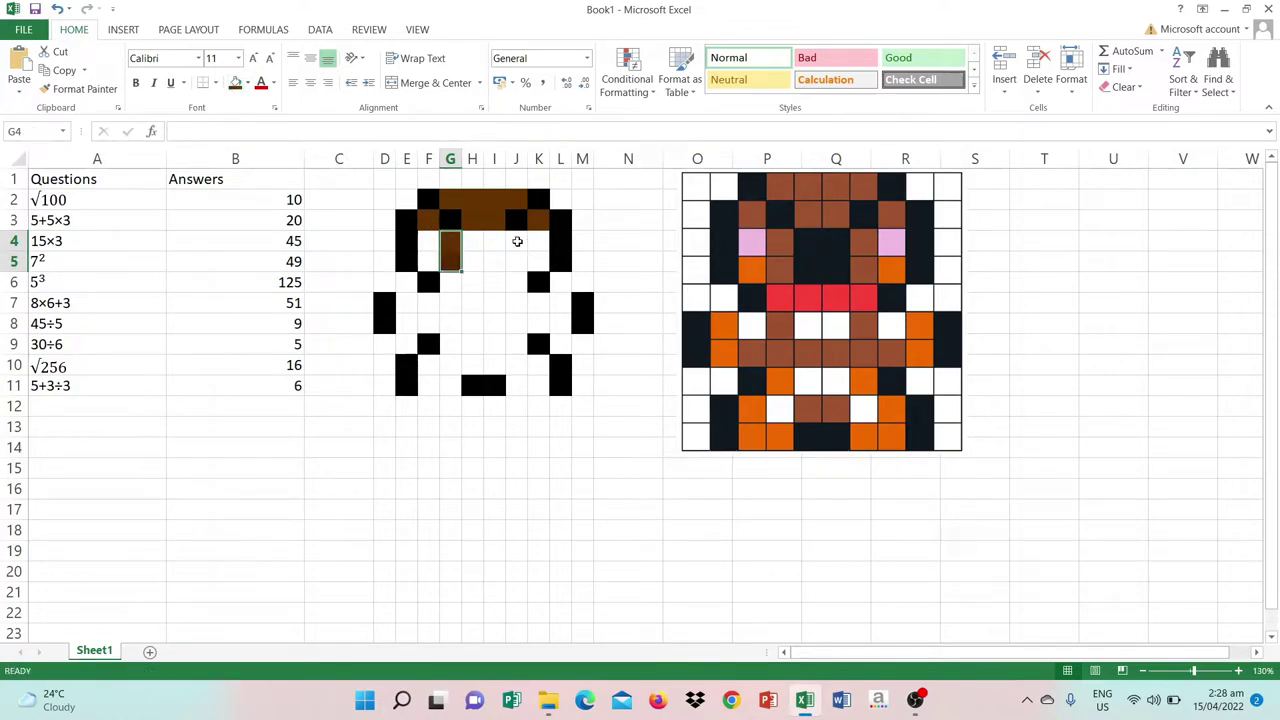
left_click(516, 241)
left_click_drag(527, 250, 527, 271)
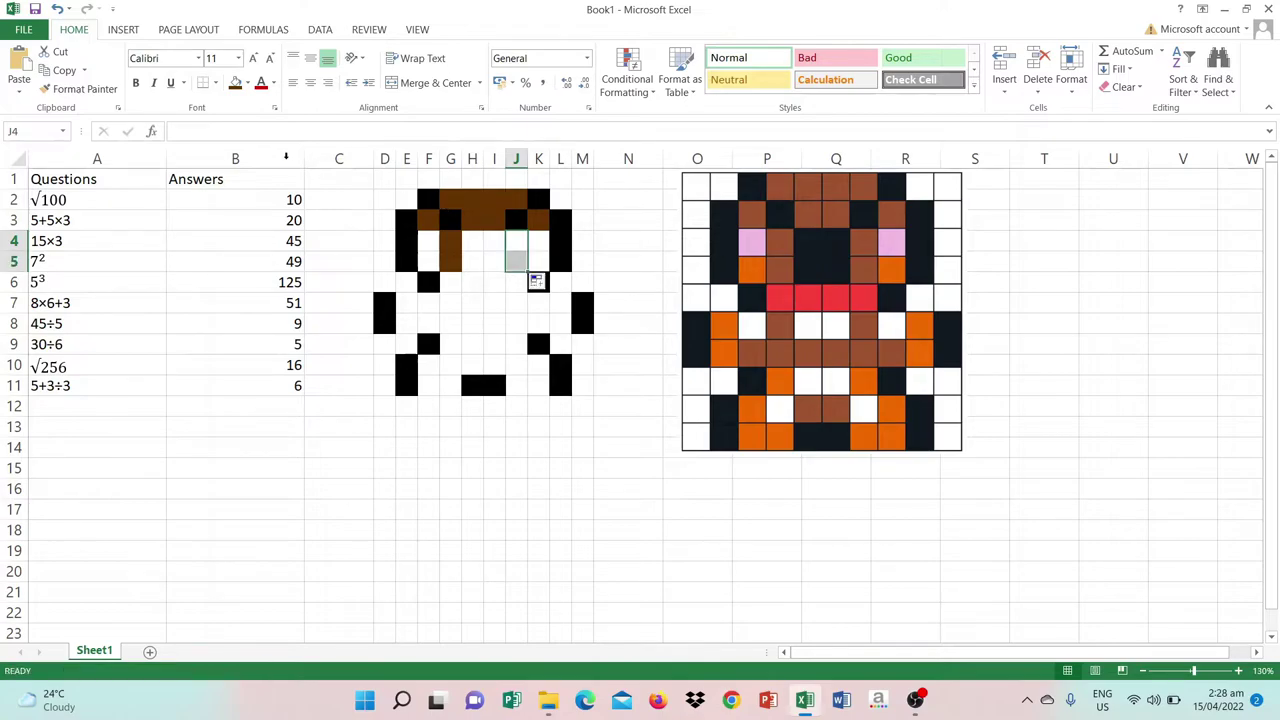
left_click(475, 241)
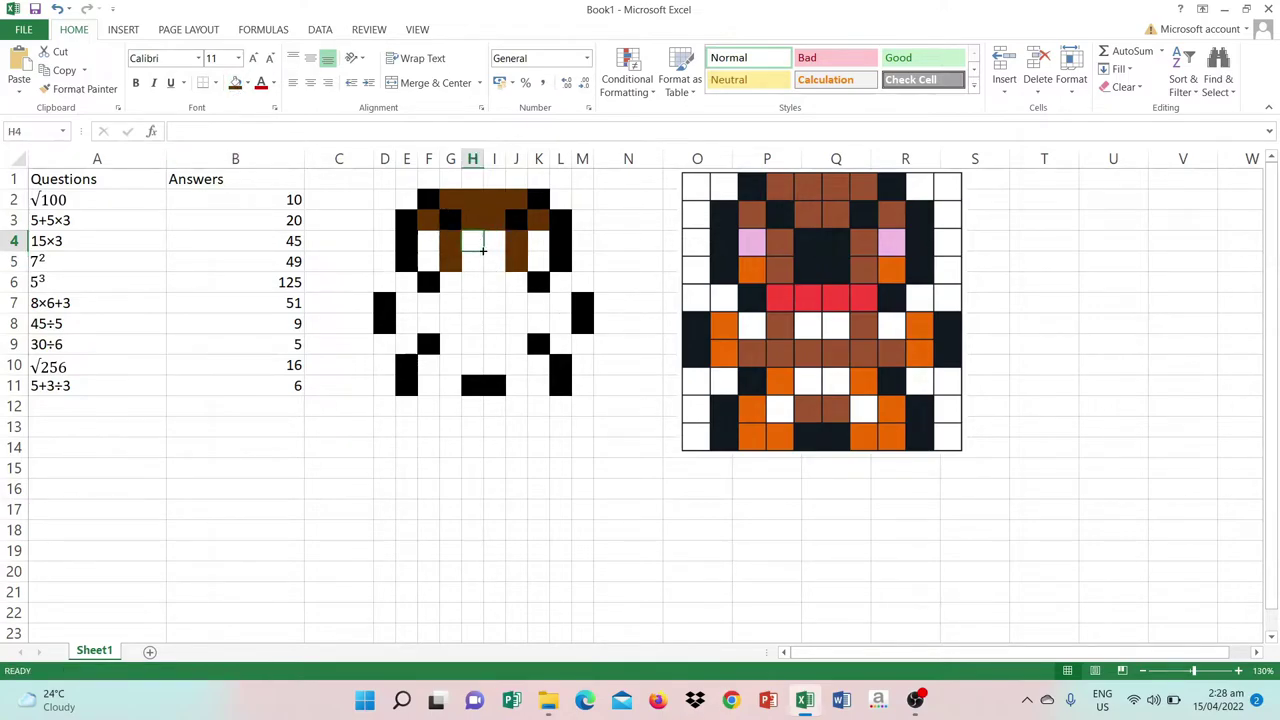
mouse_move(482, 250)
left_mouse_down()
mouse_move(497, 247)
mouse_move(505, 266)
mouse_move(504, 242)
left_mouse_up()
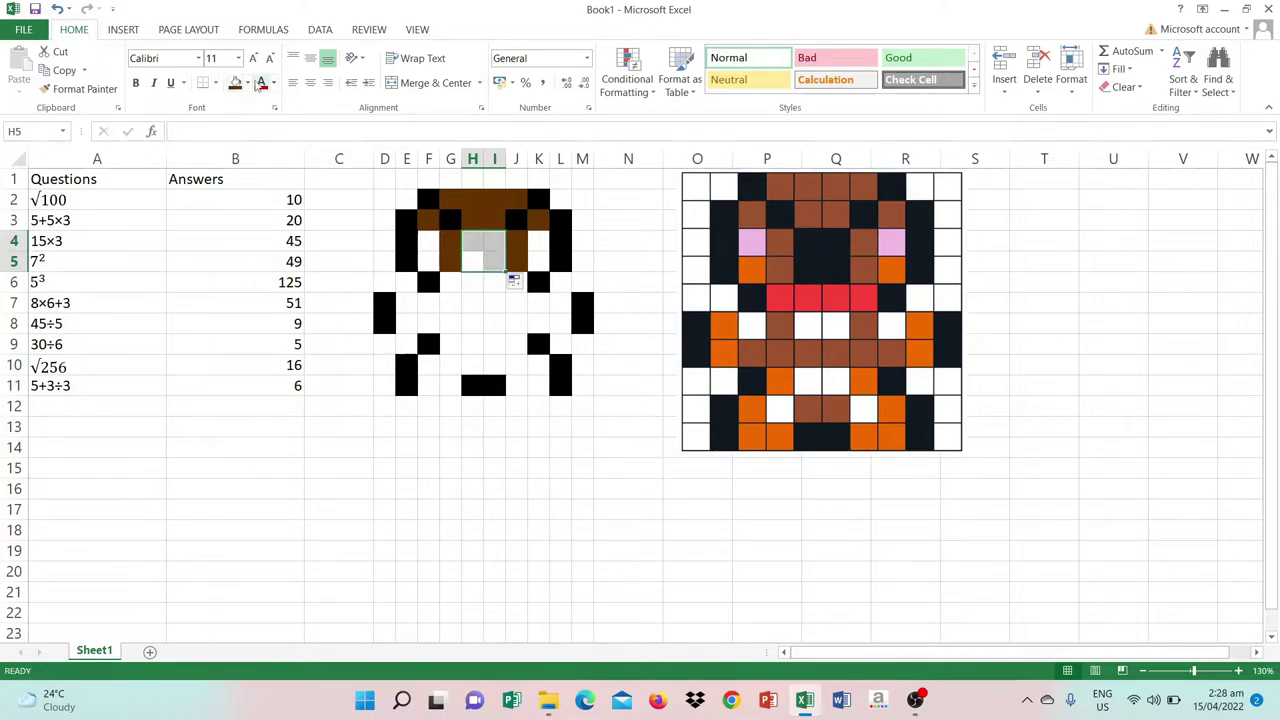
Fill H4:I5 black, then G7:G8 and J7:J8 brown
left_click(249, 84)
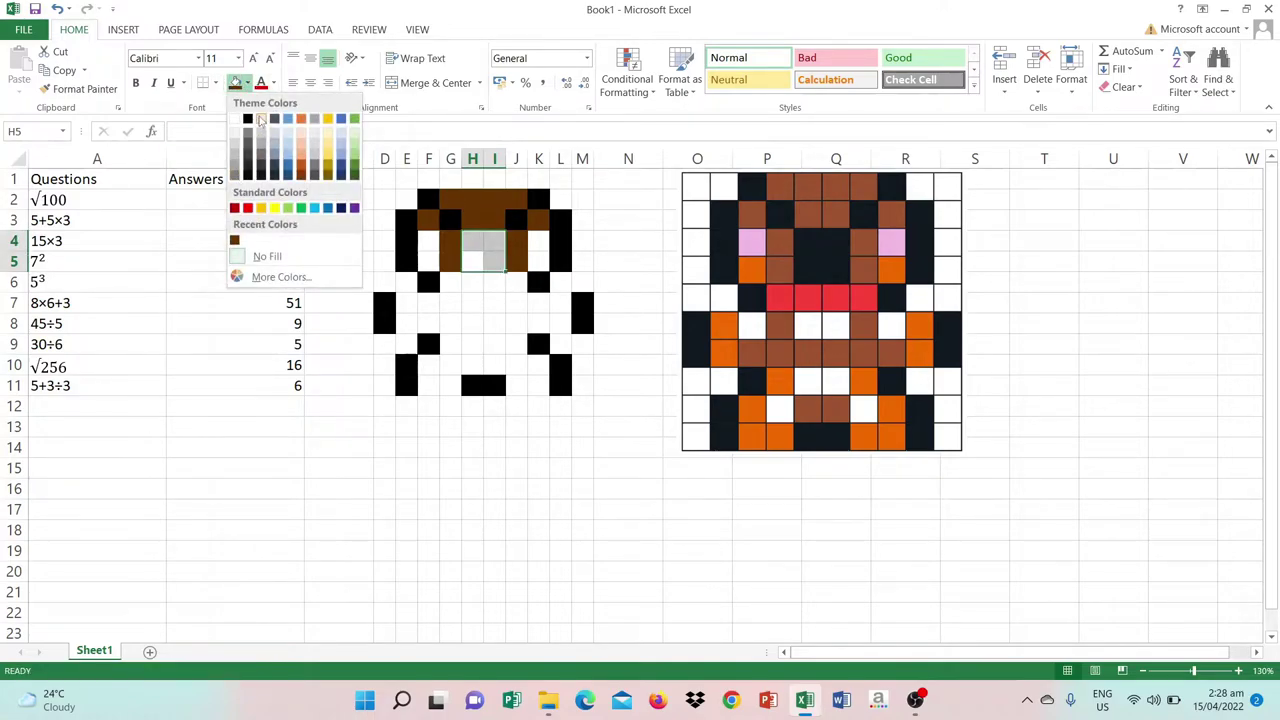
left_click(247, 119)
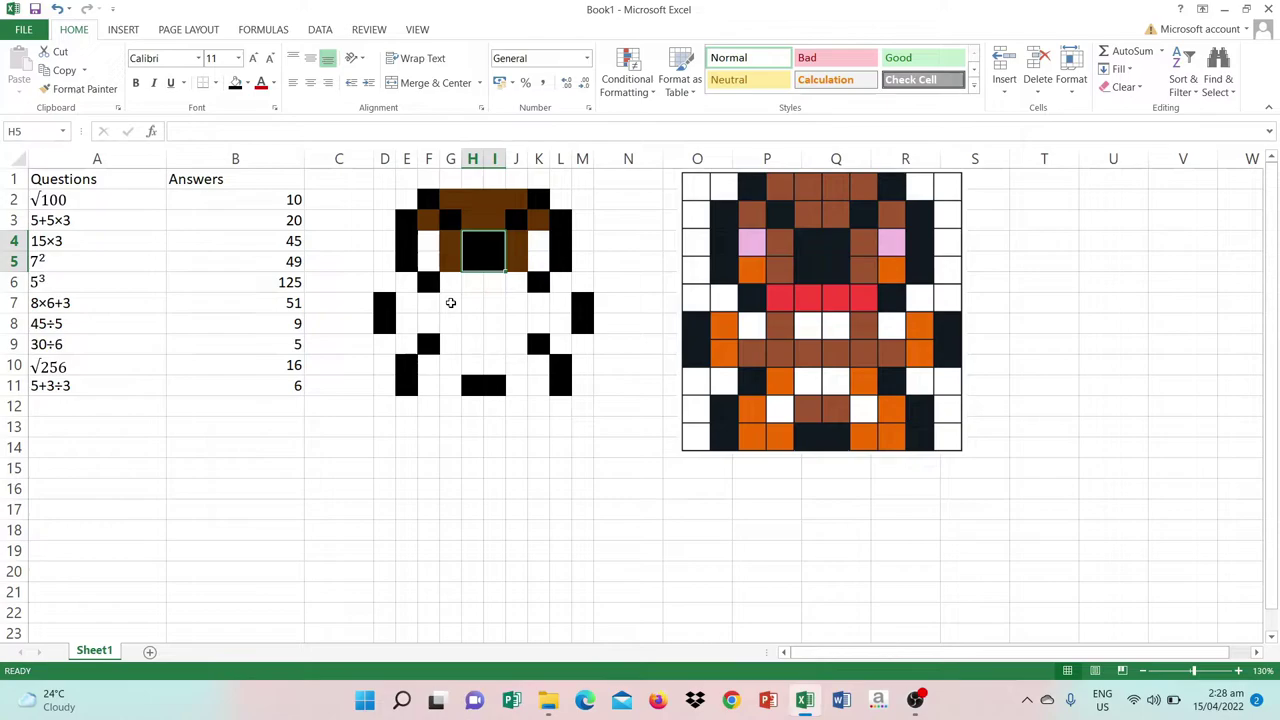
left_click(451, 302)
left_click_drag(461, 313, 463, 334)
left_click(248, 84)
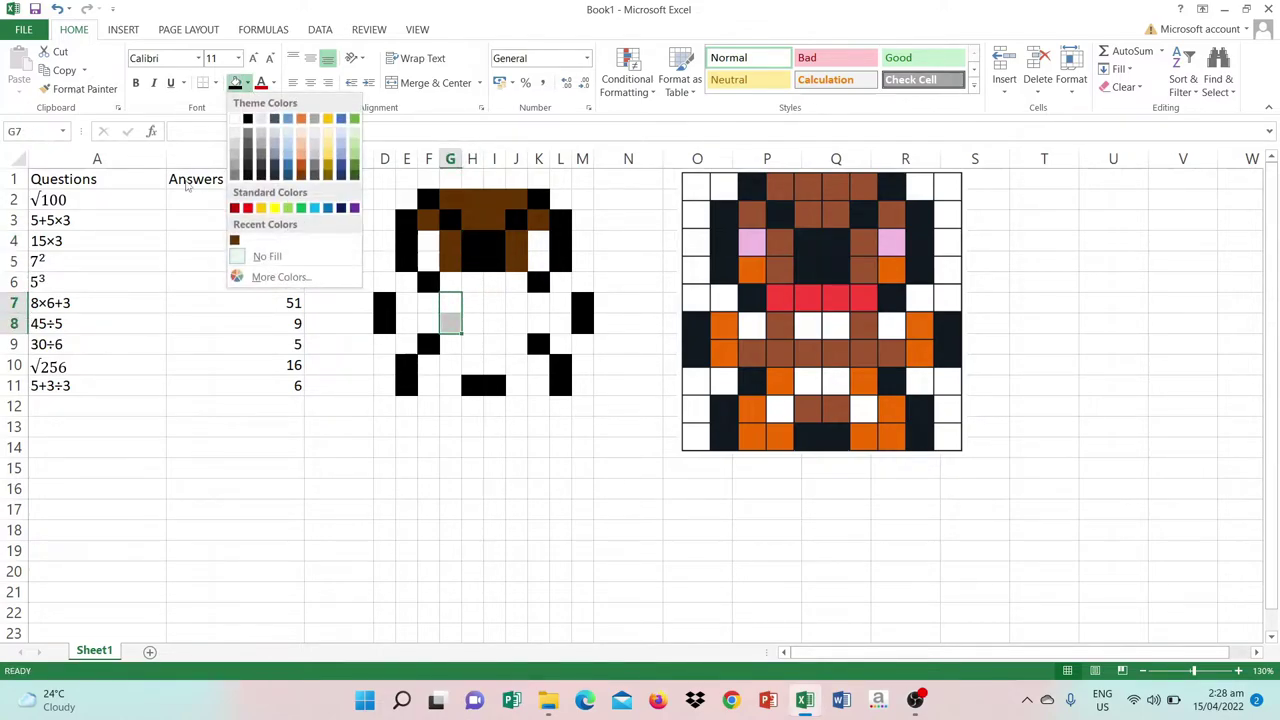
left_click(230, 238)
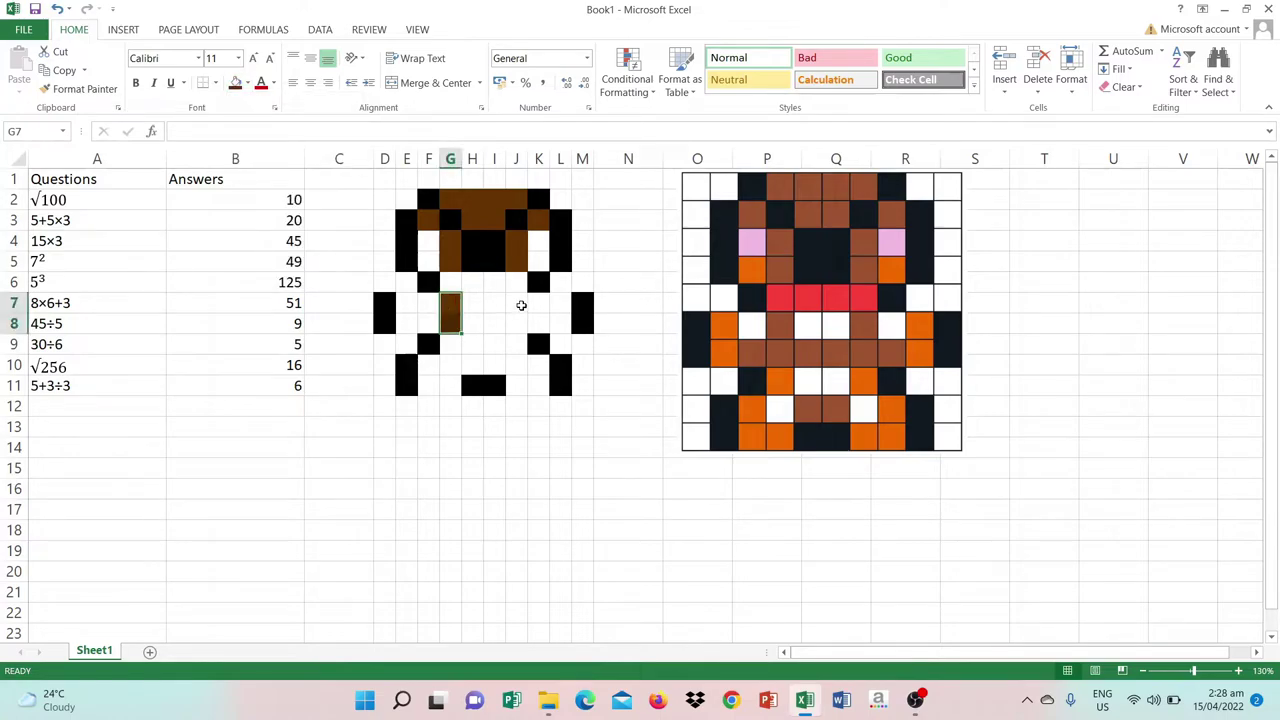
left_click(521, 305)
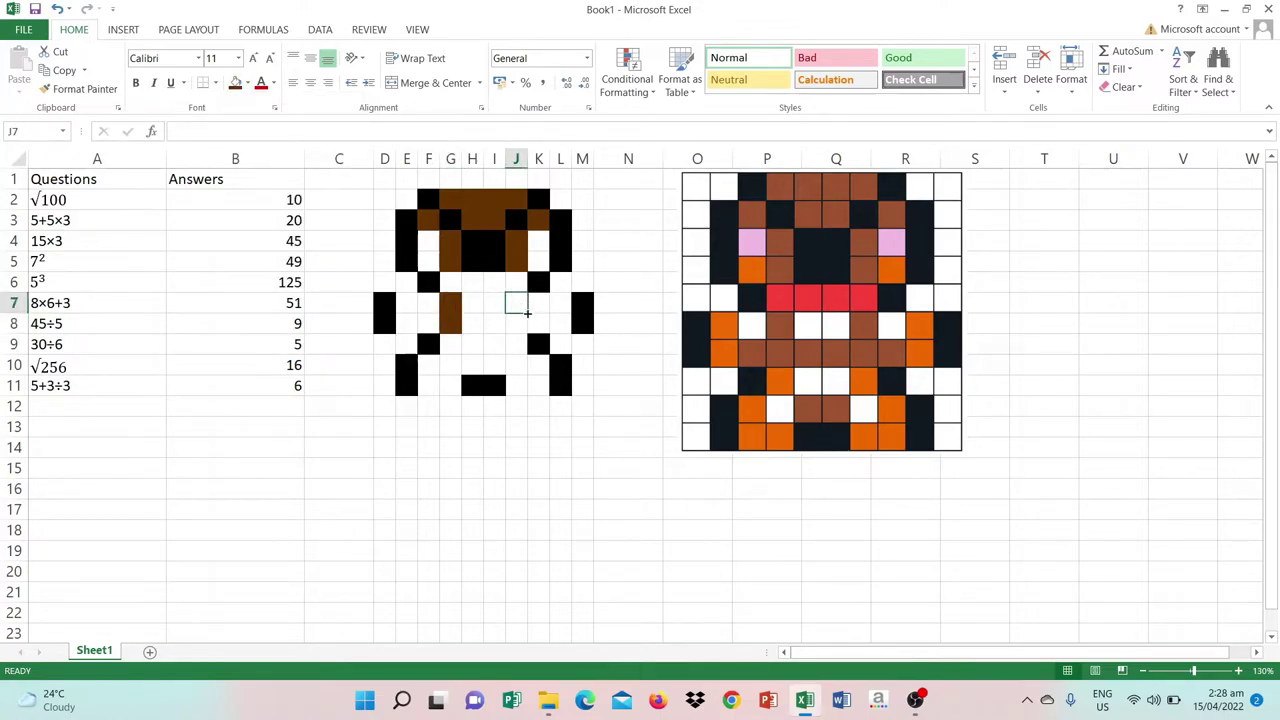
left_click_drag(527, 313, 521, 325)
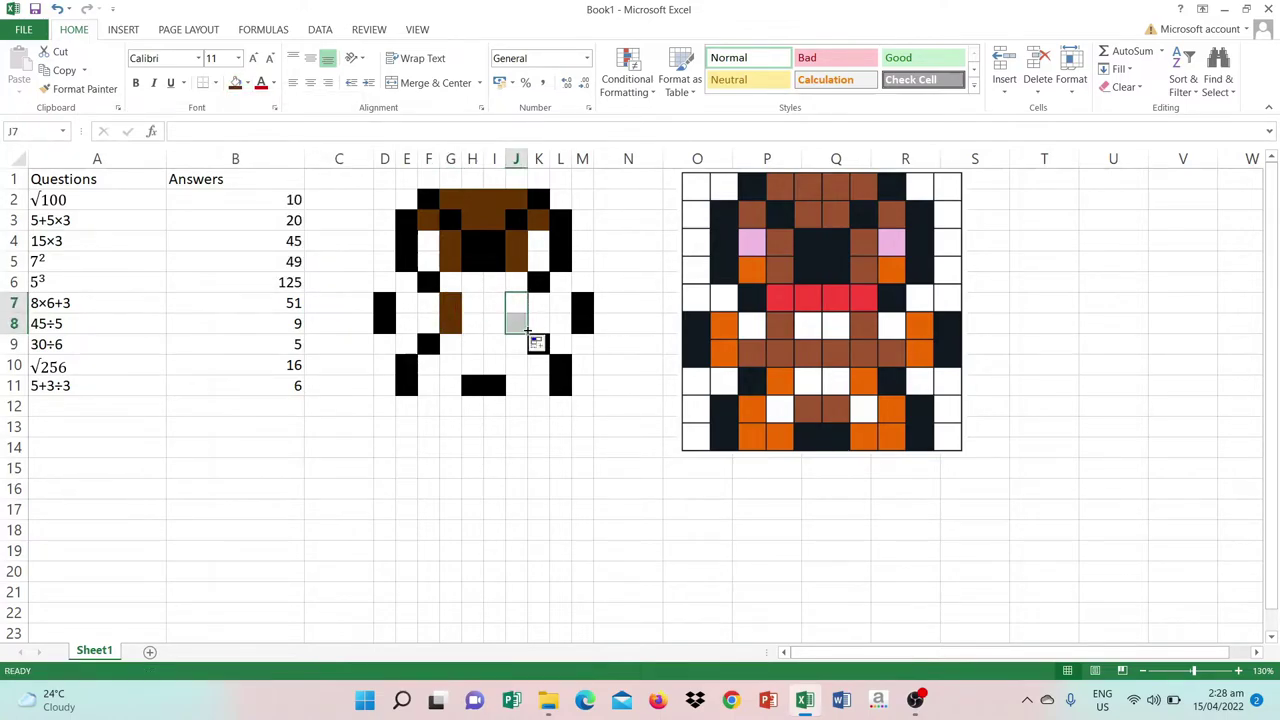
left_click(235, 83)
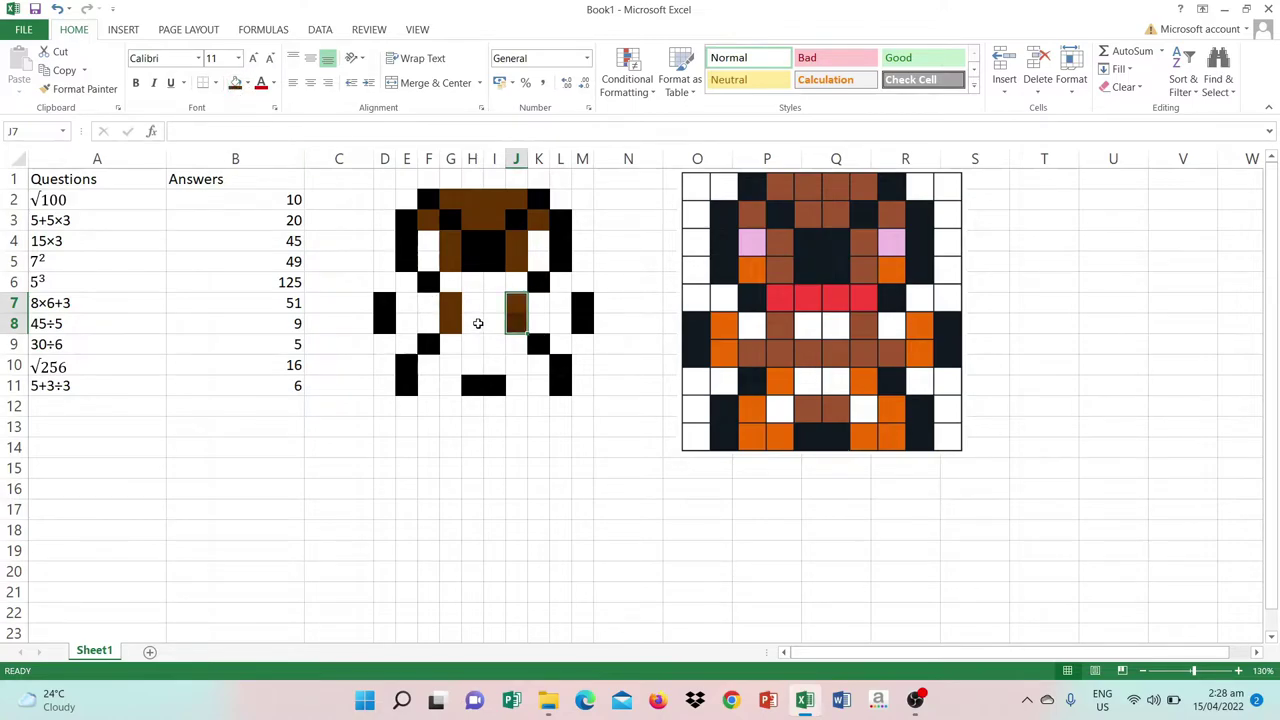
Fill row 8 (F8:K8) and H10:I10 brown
left_click(479, 325)
left_click_drag(482, 336, 415, 313)
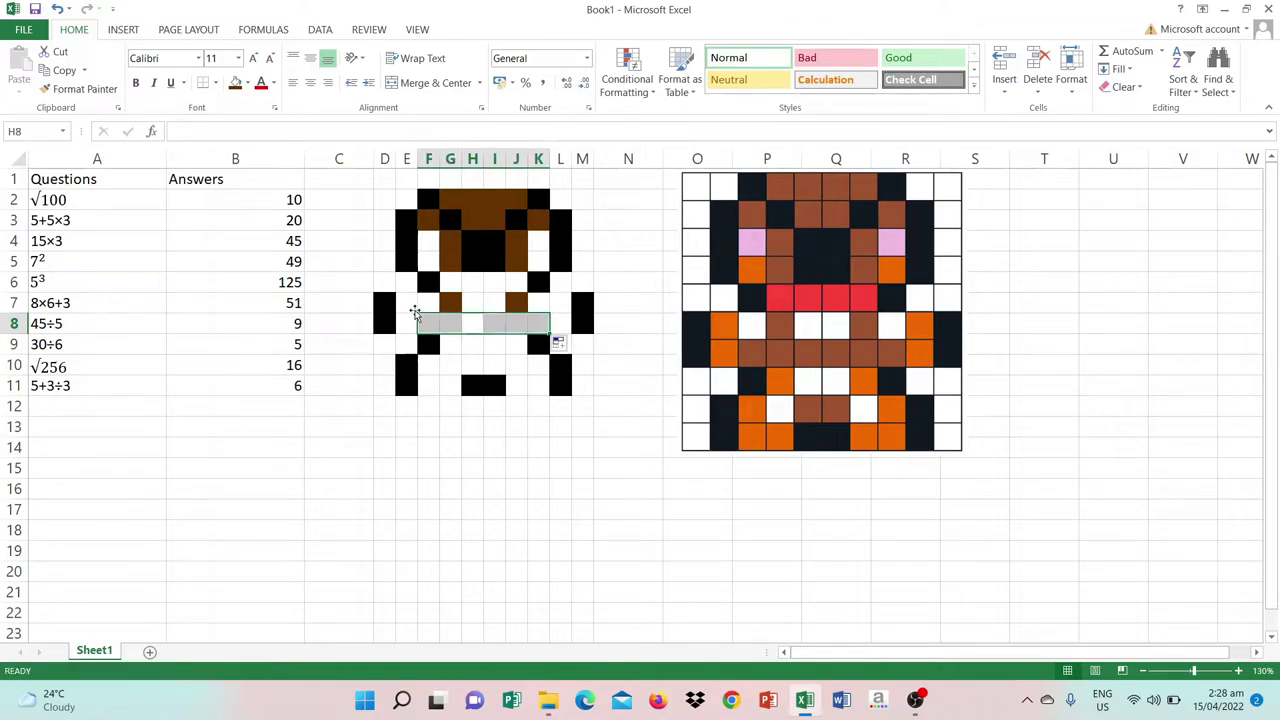
left_click(235, 83)
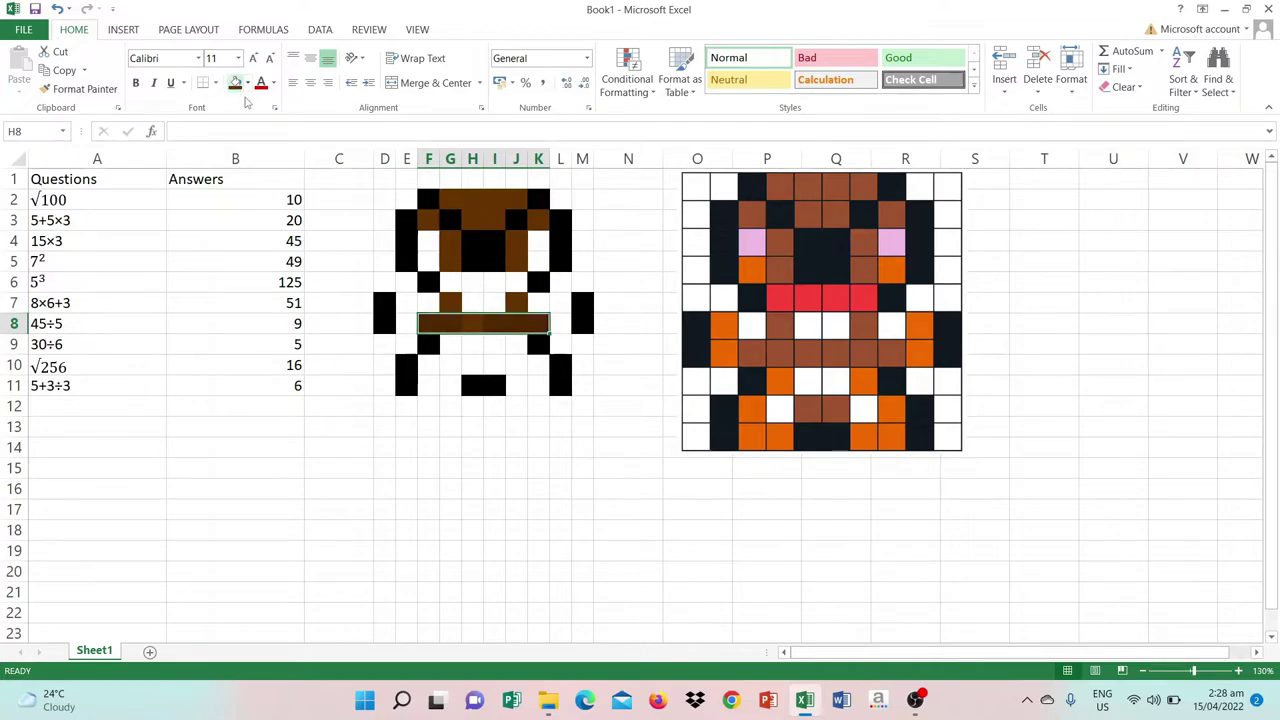
left_click(476, 367)
left_click_drag(484, 374, 507, 373)
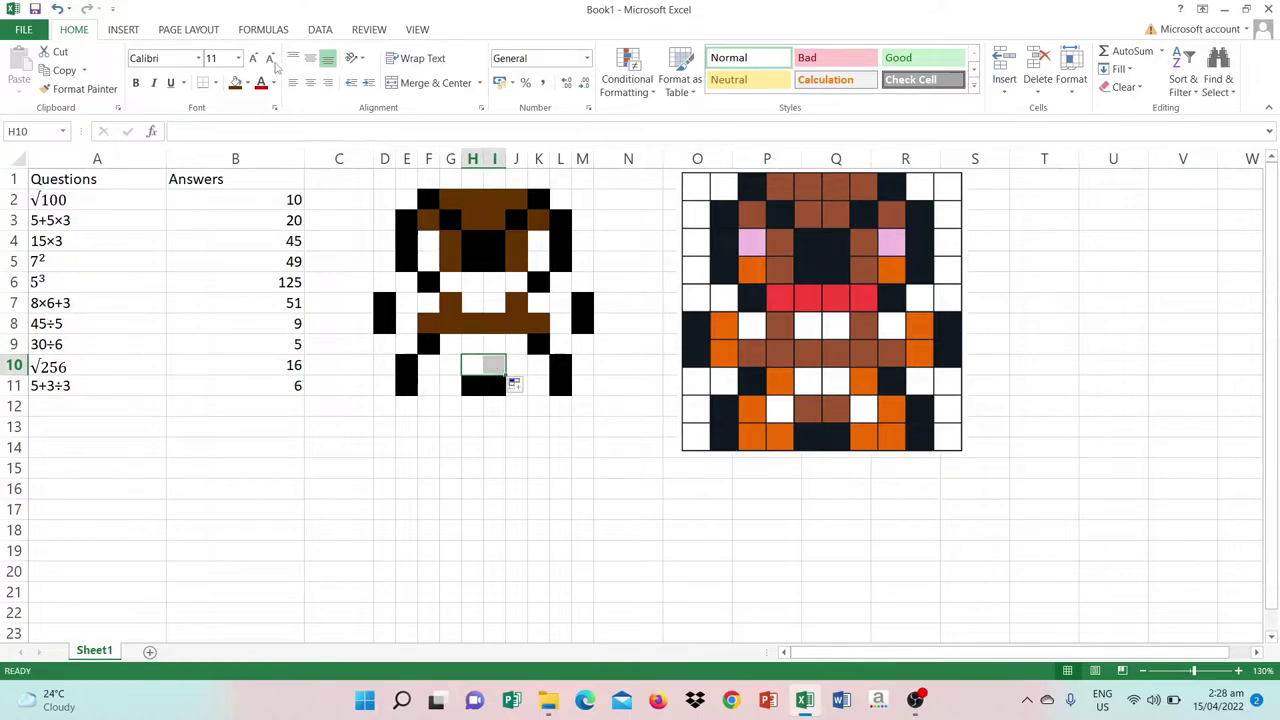
left_click(235, 83)
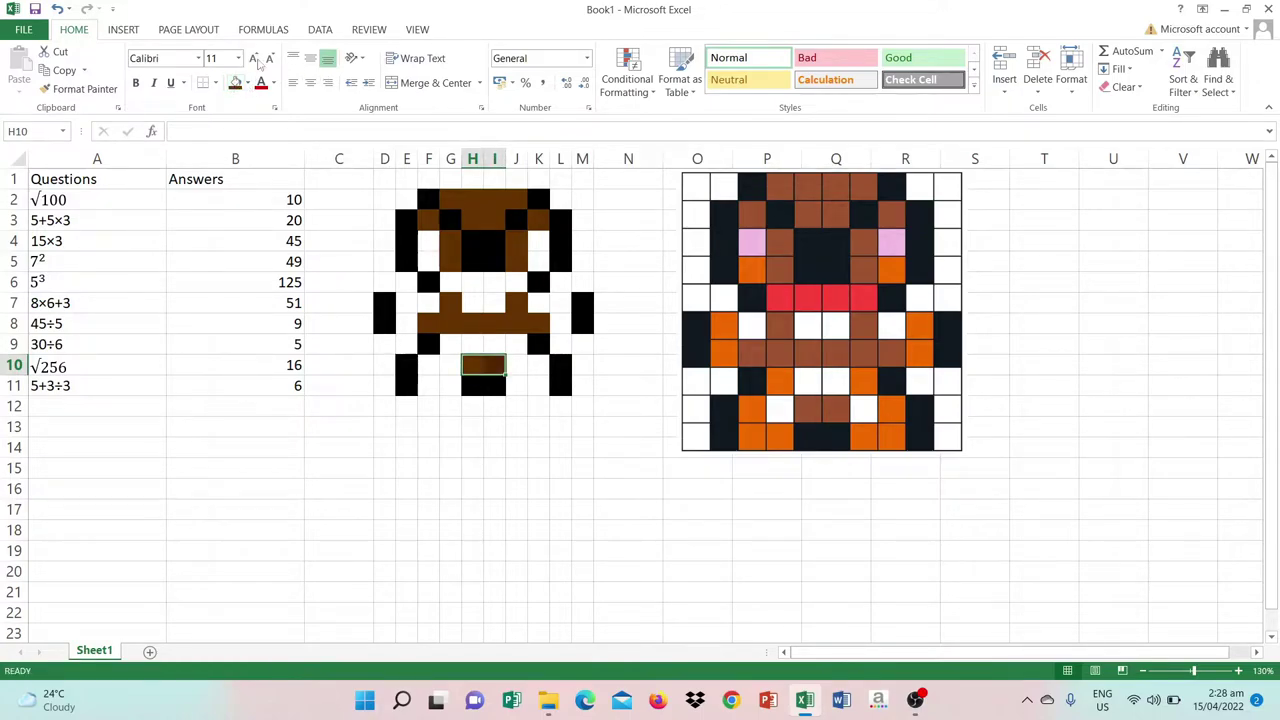
left_click(428, 241)
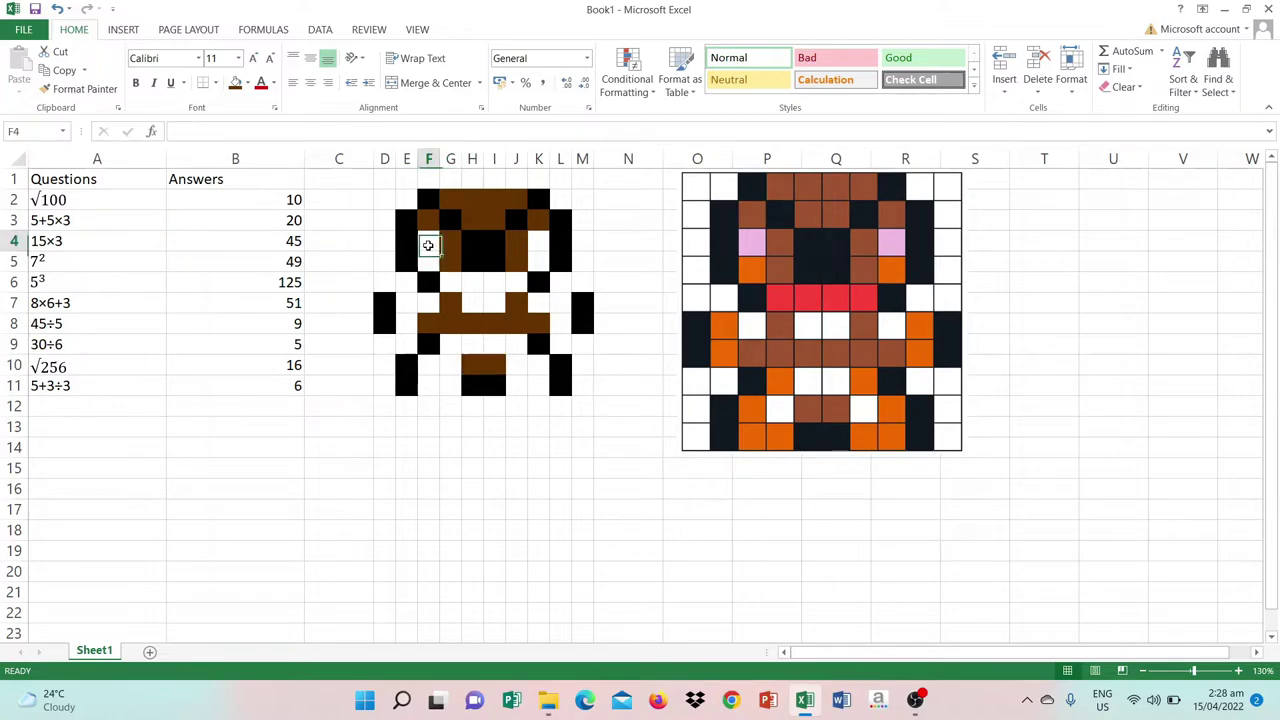
Fill F4, K4 and F5 with a custom pink chosen from More Colors
left_click(247, 84)
left_click(270, 277)
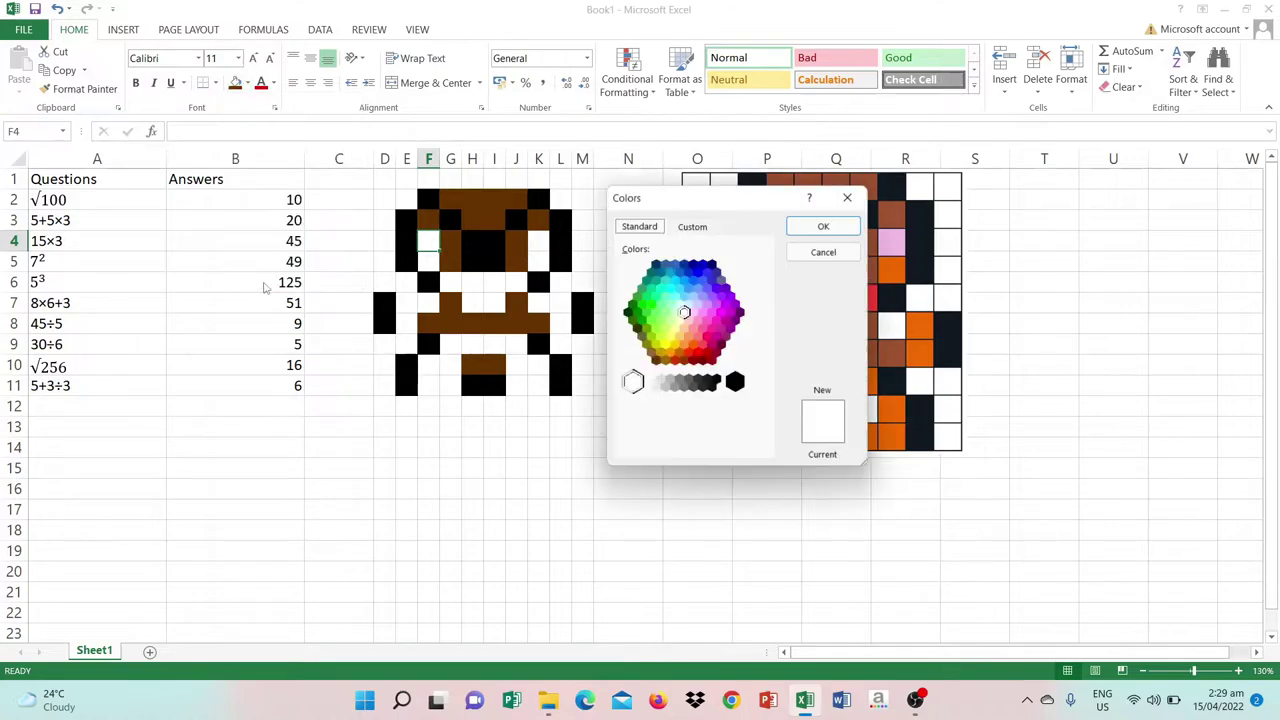
left_click(711, 313)
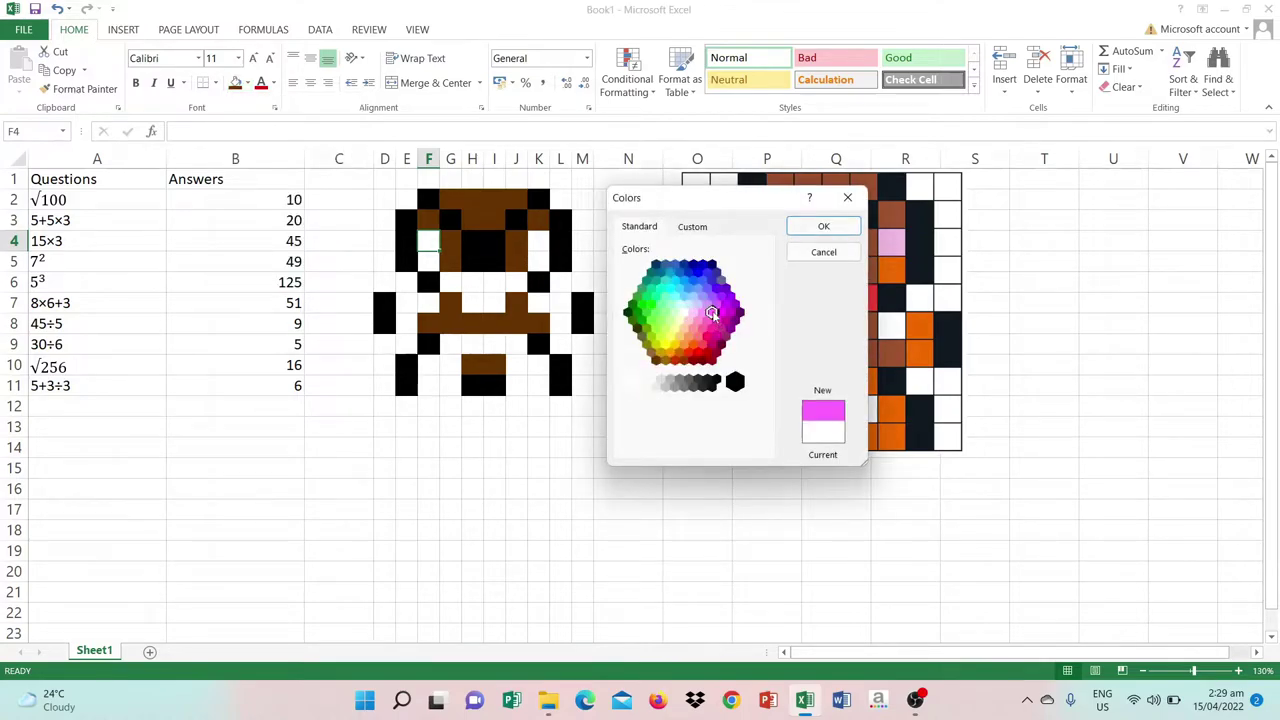
left_click(823, 226)
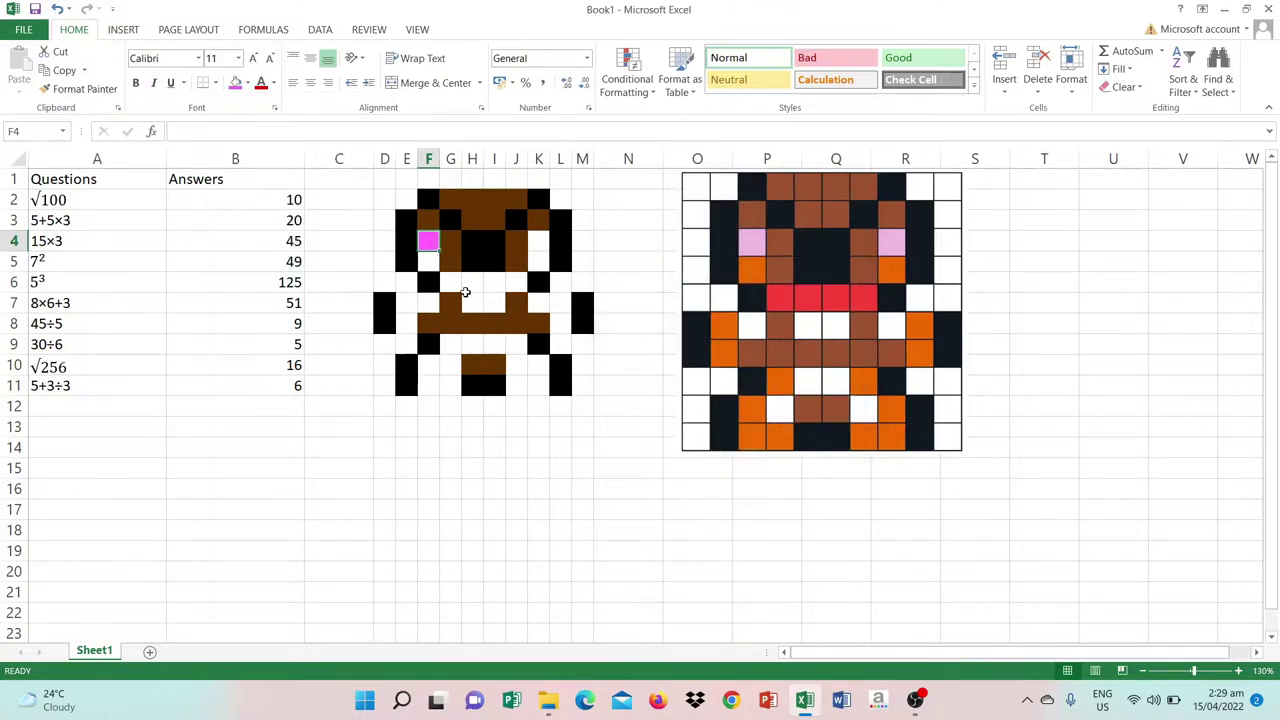
left_click(541, 235)
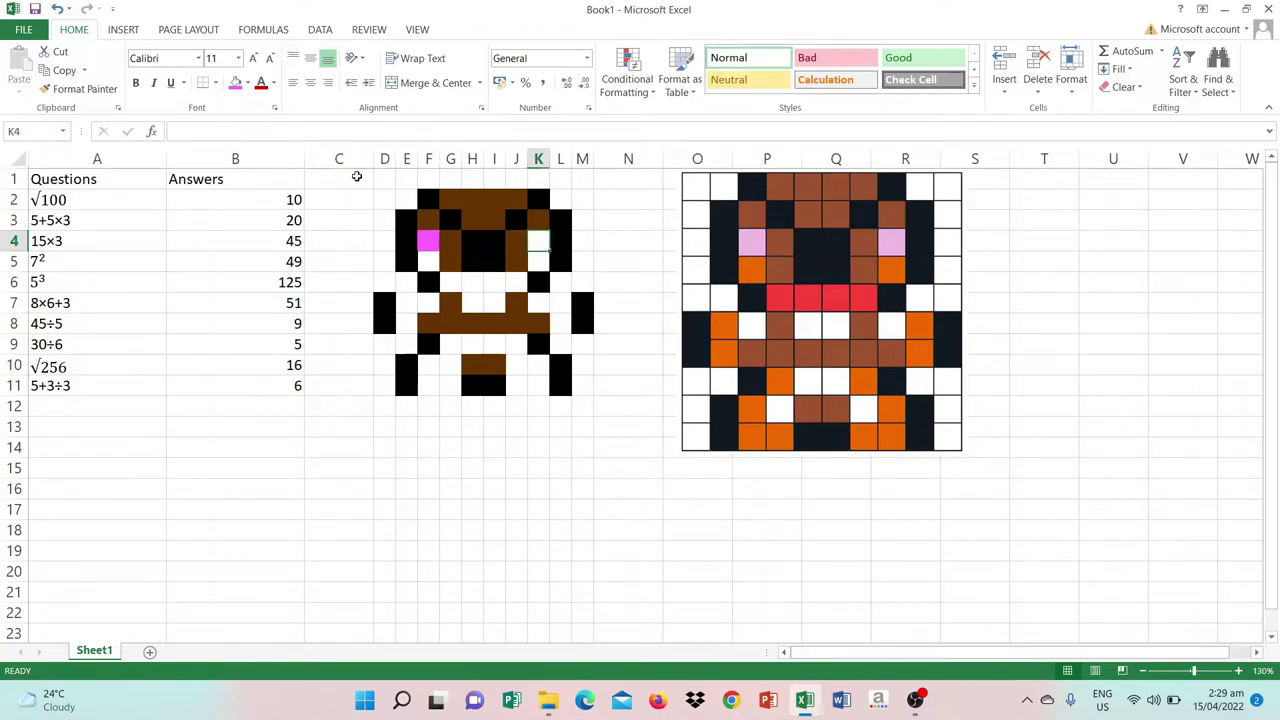
left_click(235, 82)
left_click(427, 264)
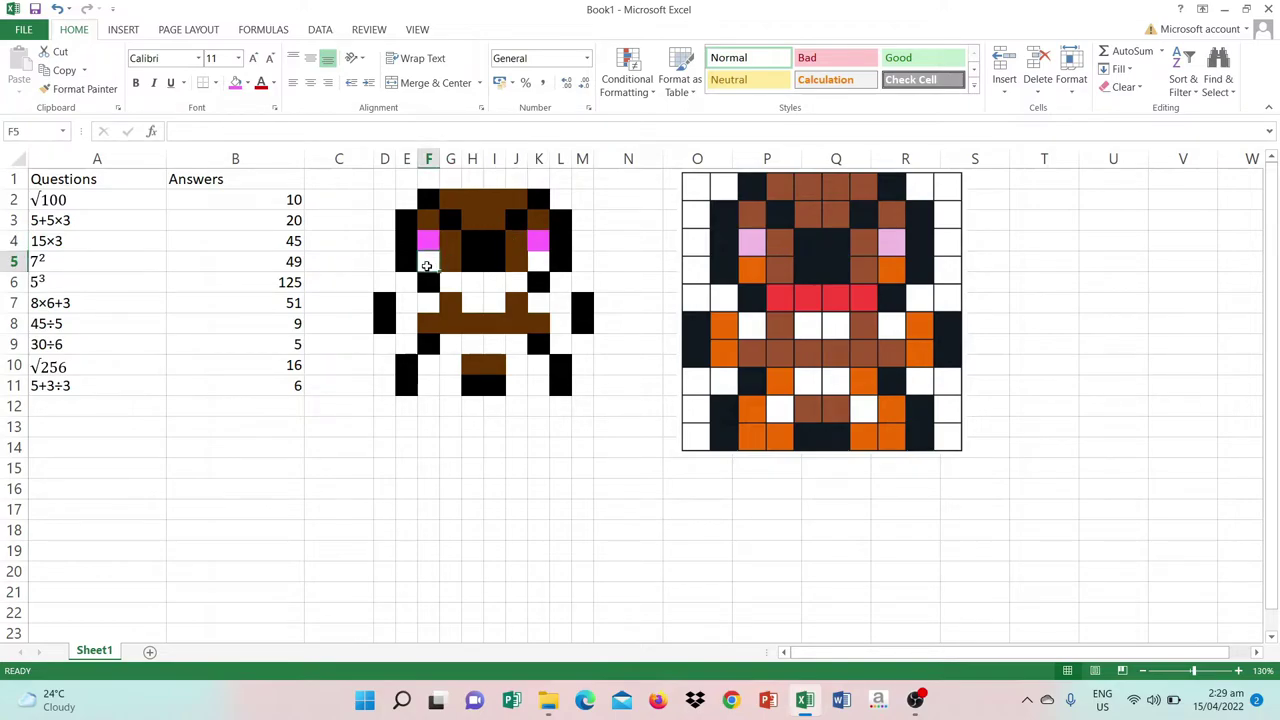
left_click(237, 83)
Fill F5, K5, E7:E8 and L7:L8 with a custom orange from More Colors
left_click(247, 84)
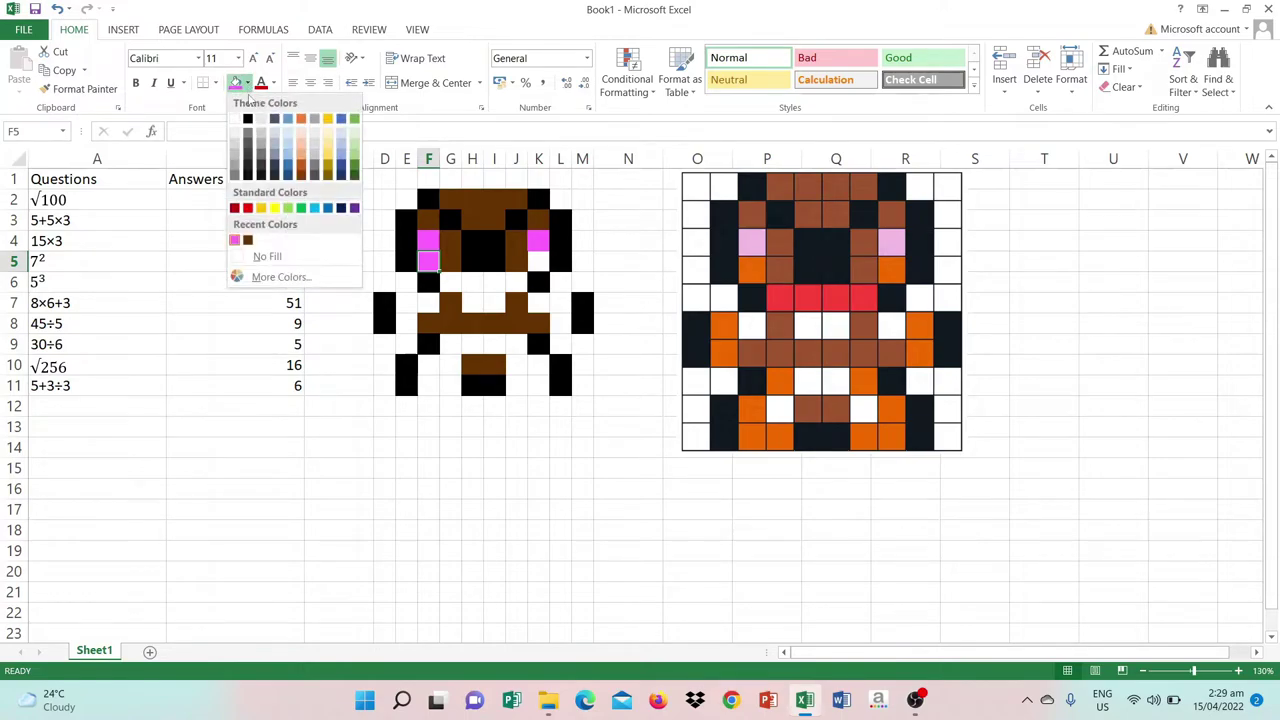
left_click(275, 277)
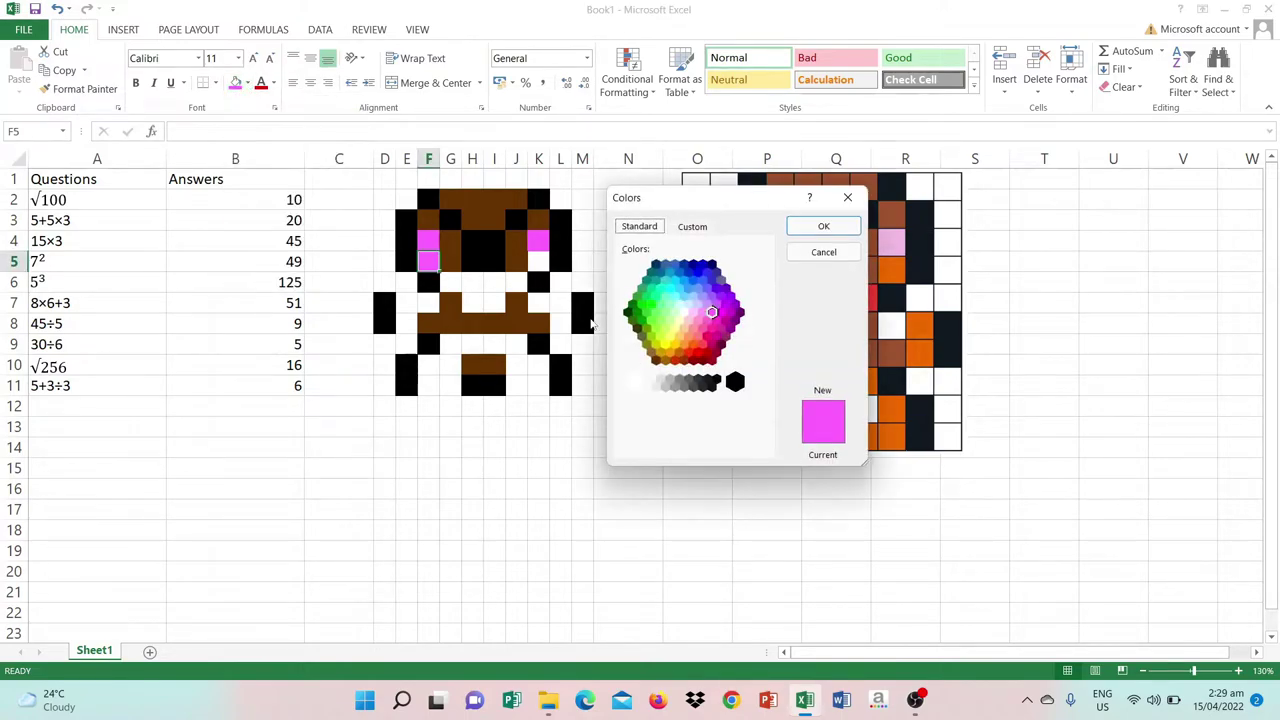
left_click(693, 346)
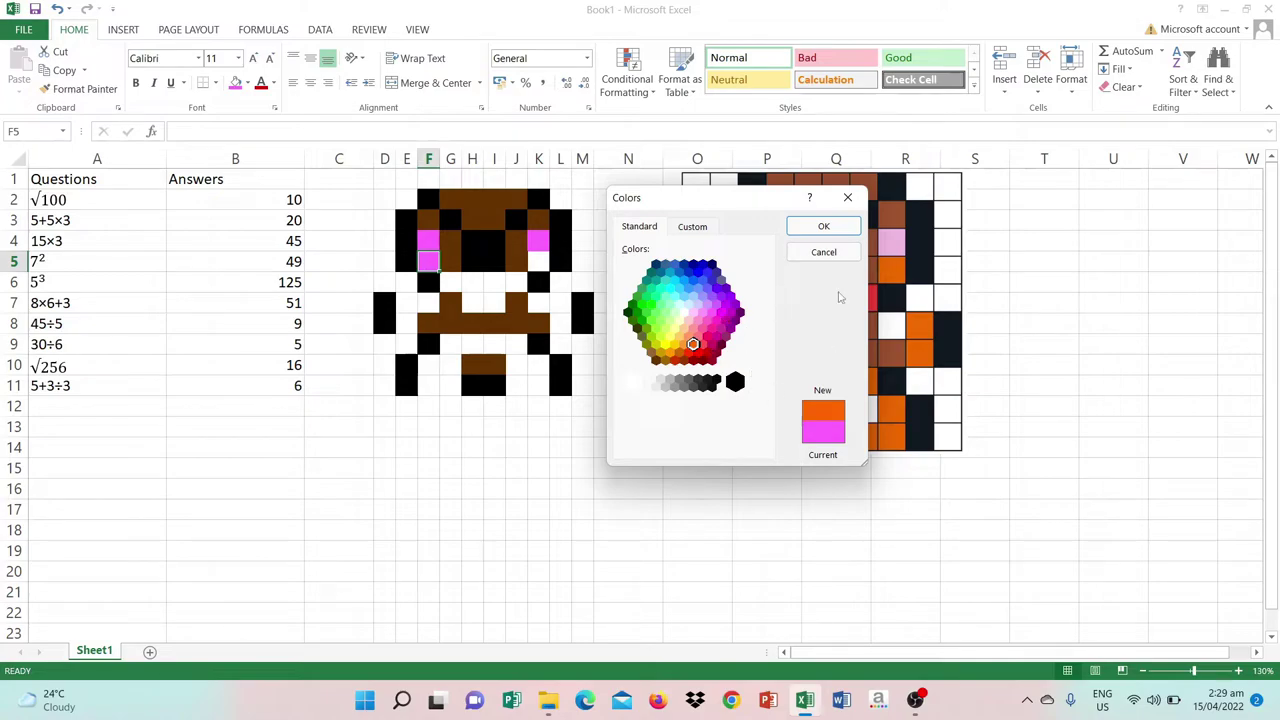
left_click(823, 226)
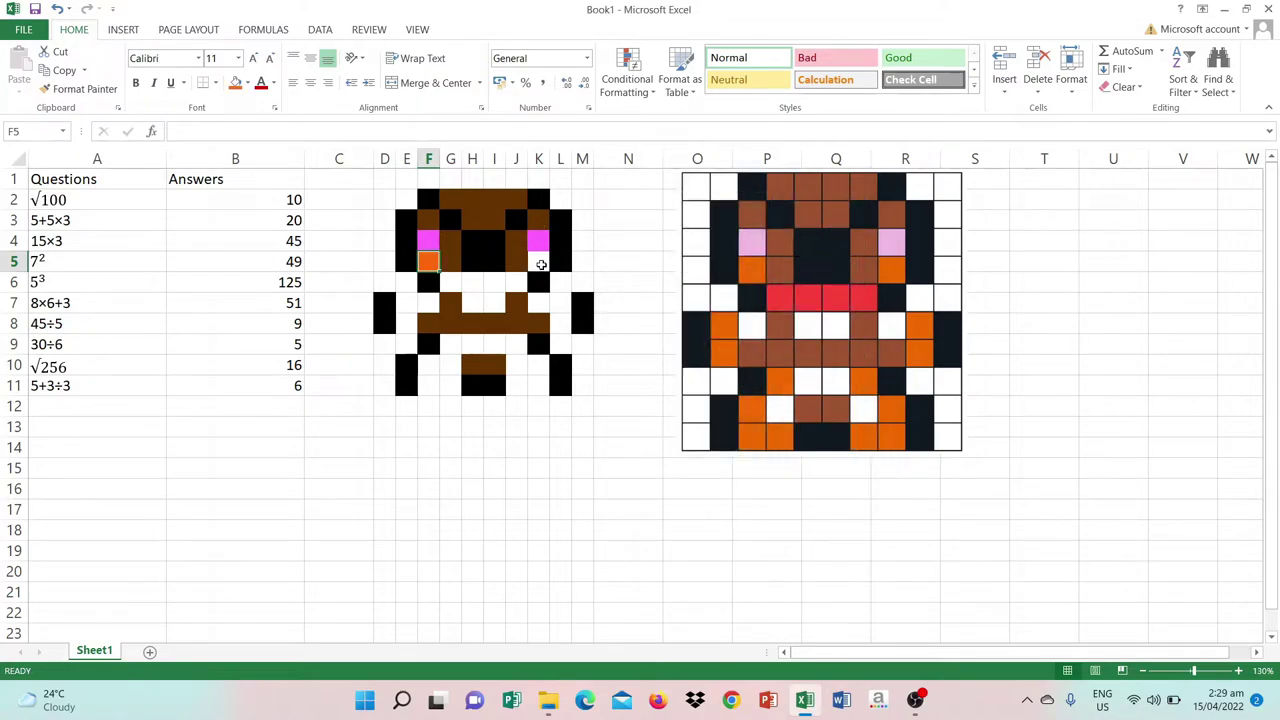
left_click(540, 264)
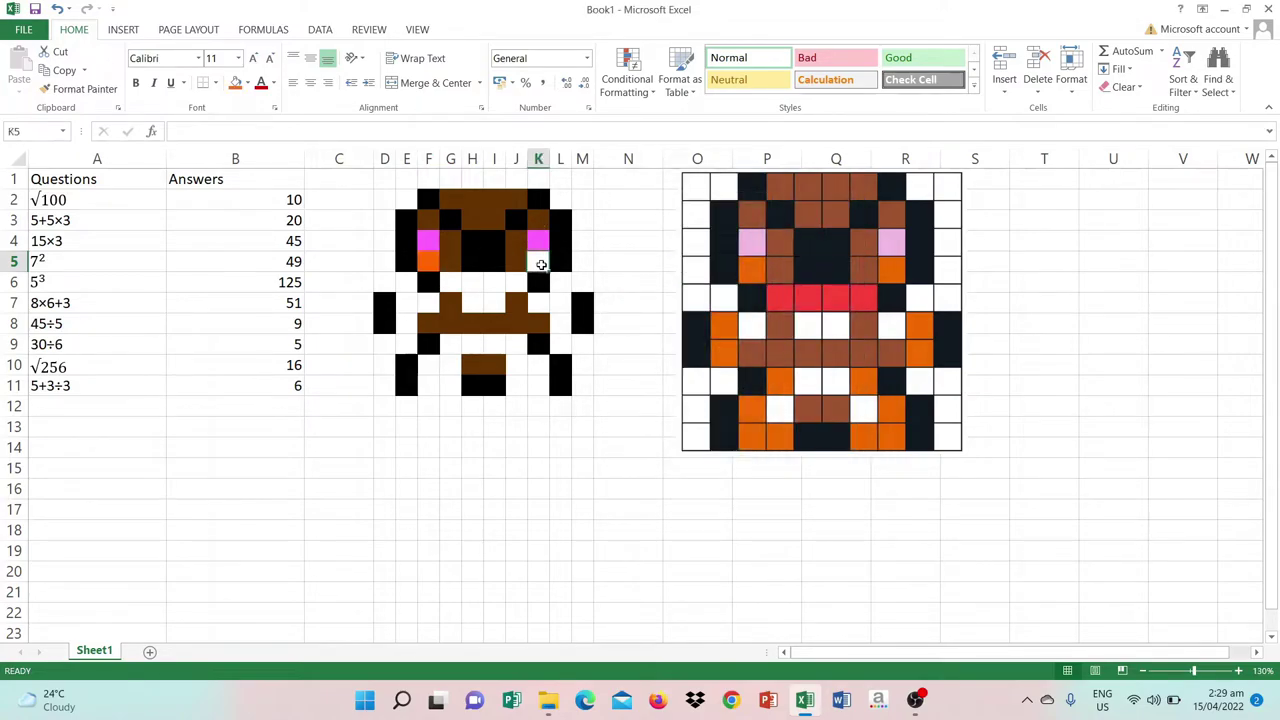
left_click(235, 85)
left_click(409, 304)
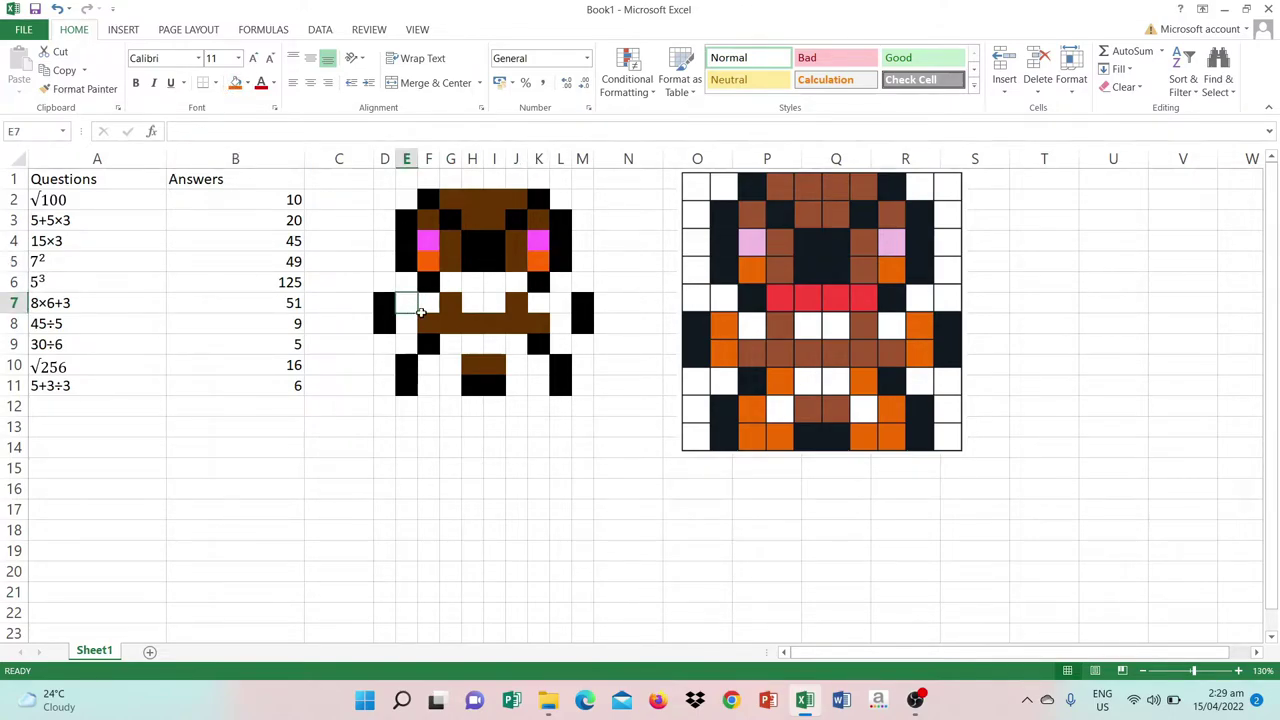
left_click(412, 325)
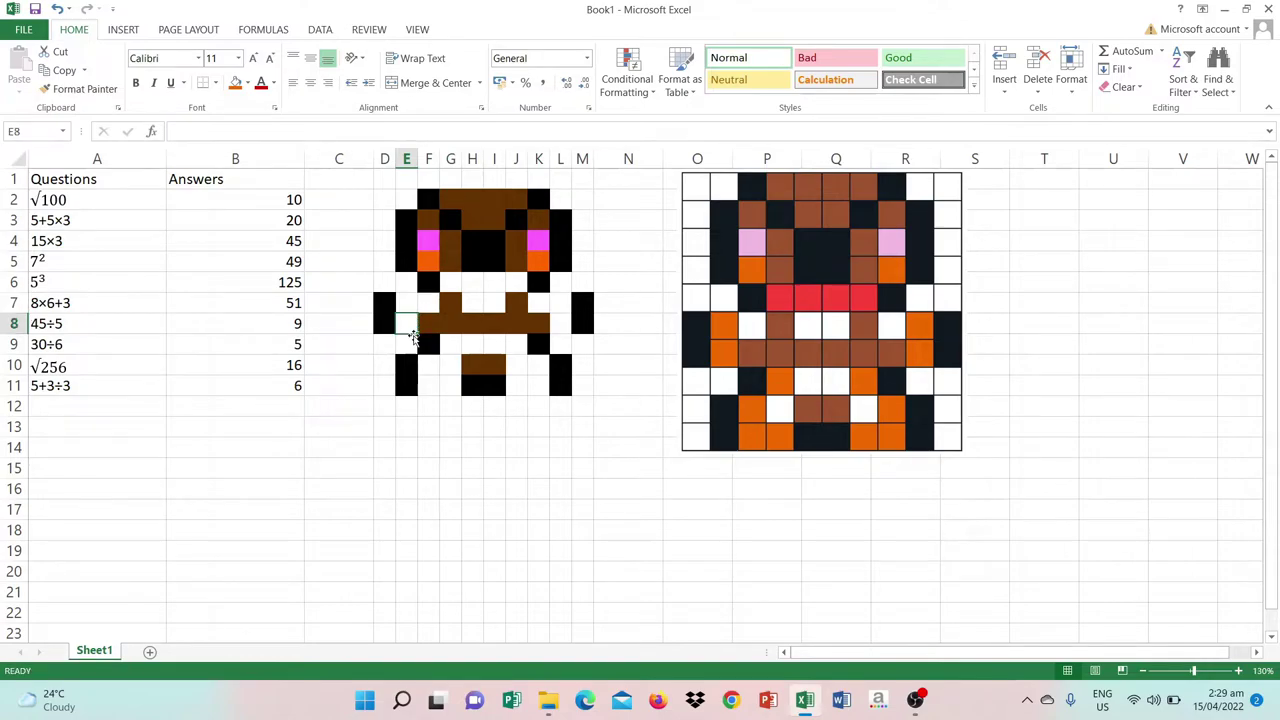
left_click_drag(414, 332, 409, 304)
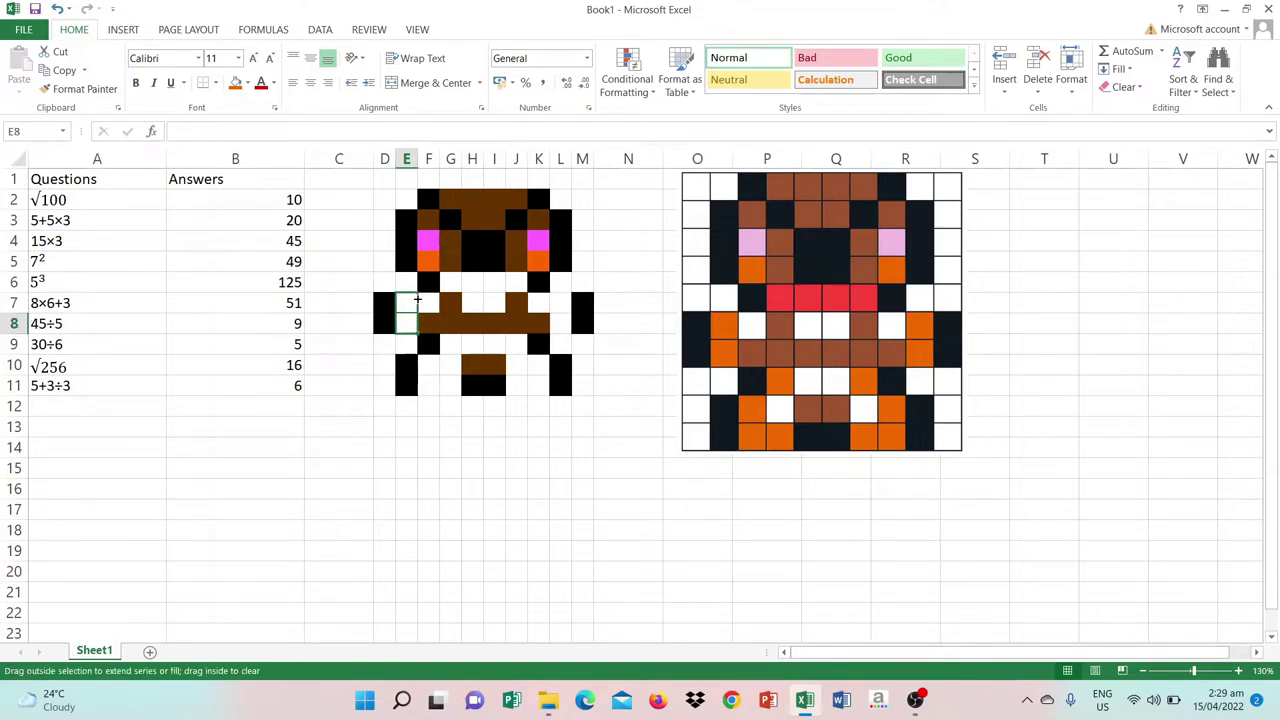
left_click(235, 82)
left_click(566, 305)
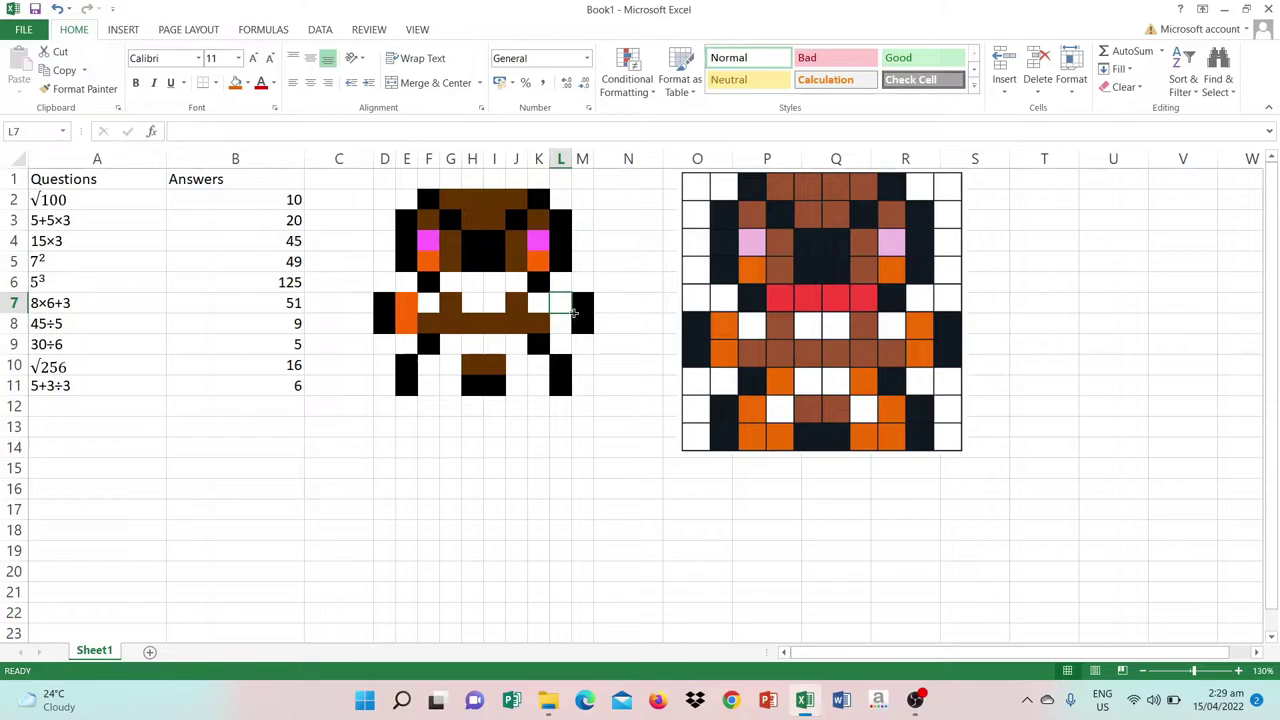
left_click_drag(574, 313, 572, 335)
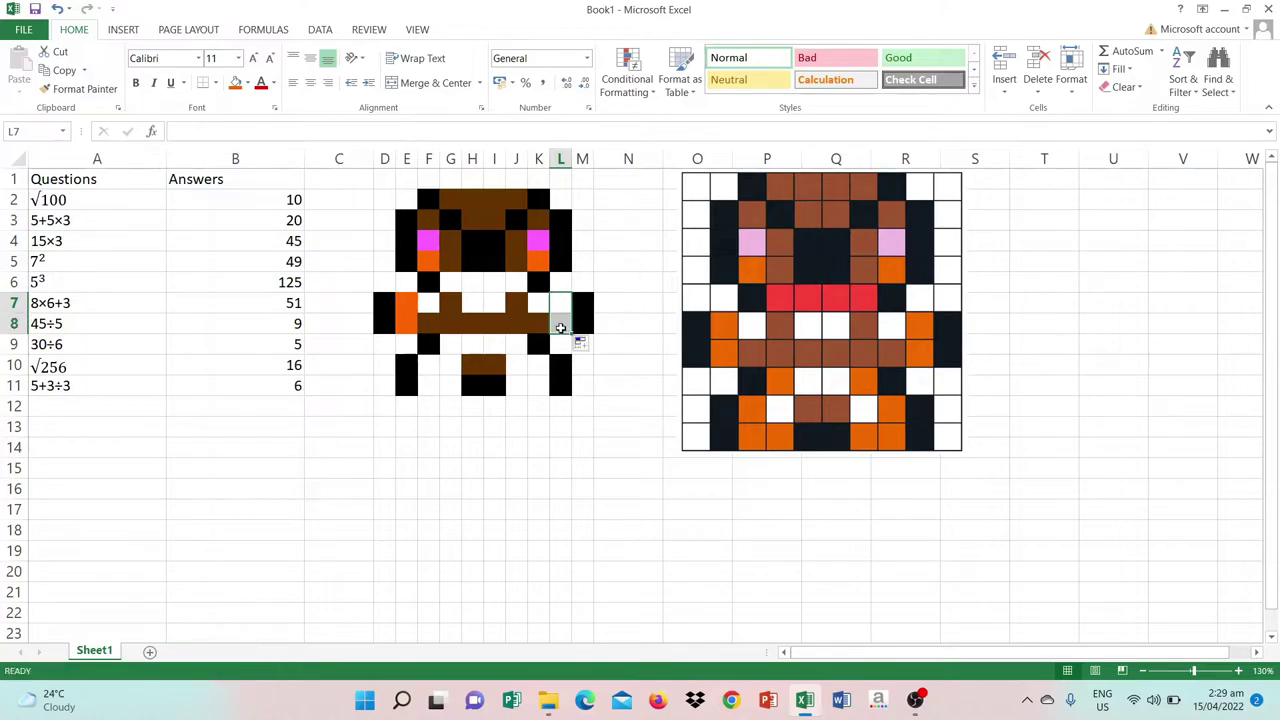
left_click(235, 83)
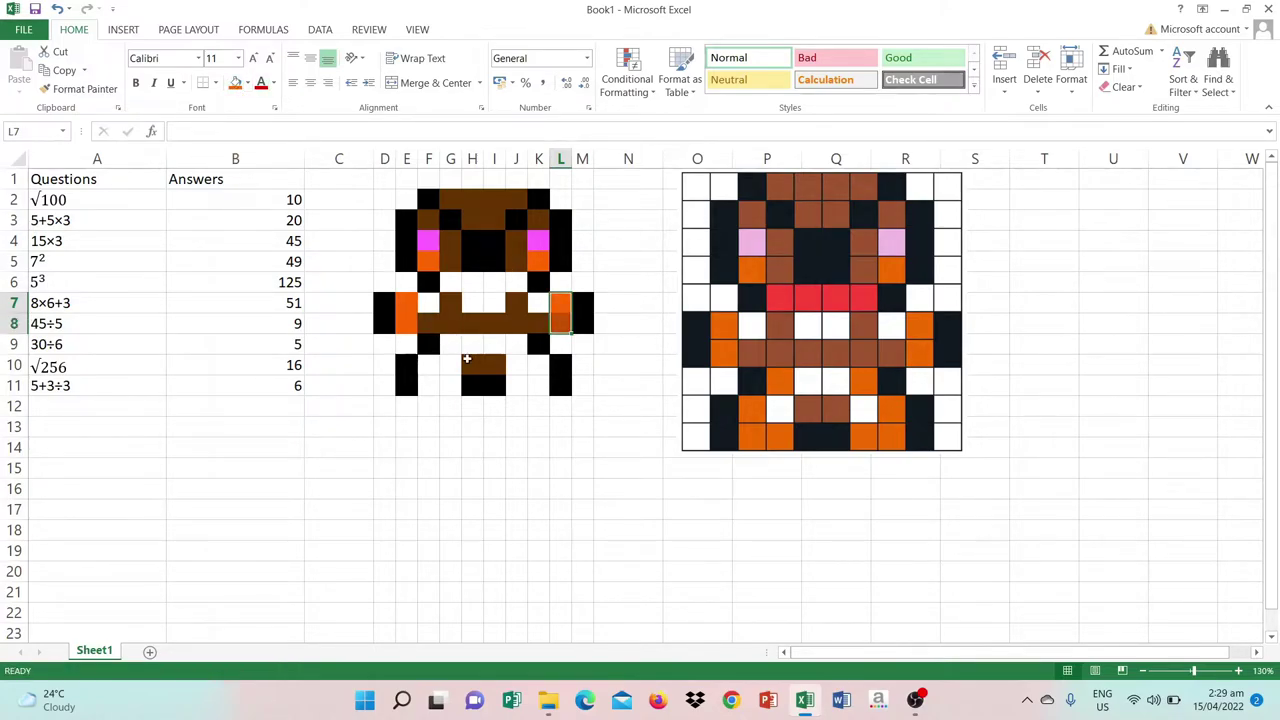
Fill G9, J9, F10:F11, G11, J11:K11 and K10 orange
left_click(446, 346)
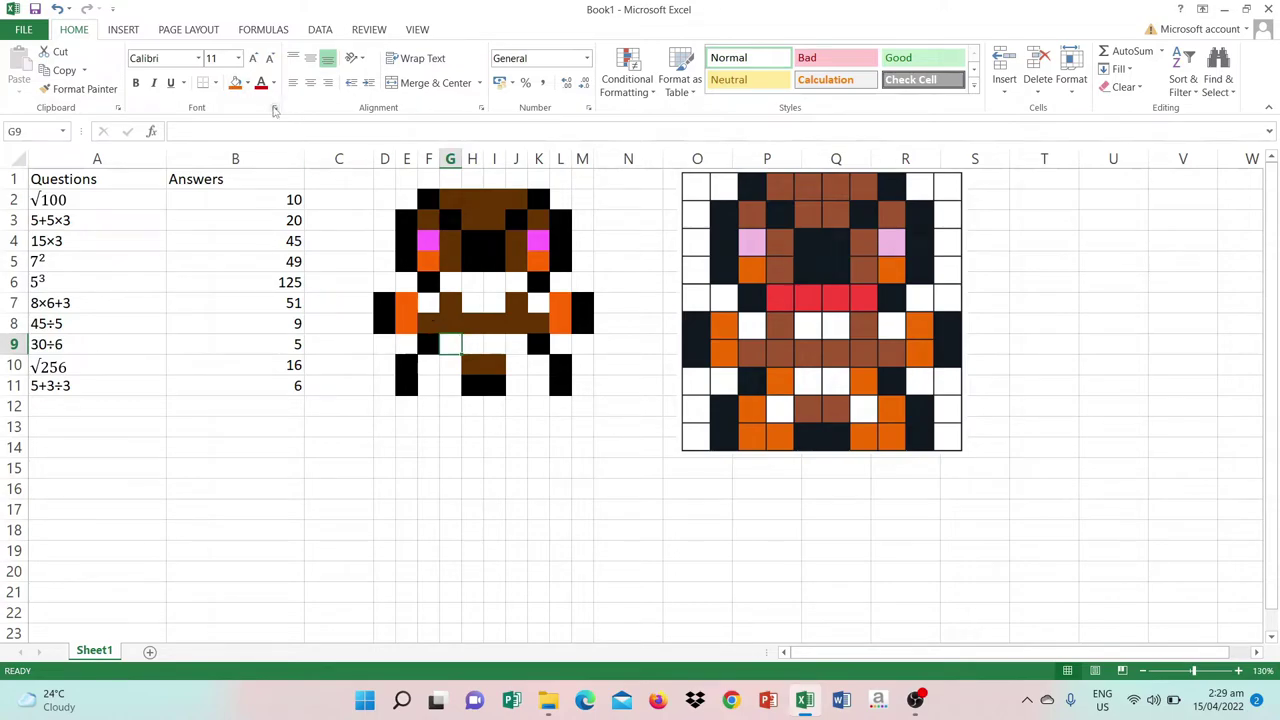
left_click(235, 83)
left_click(517, 346)
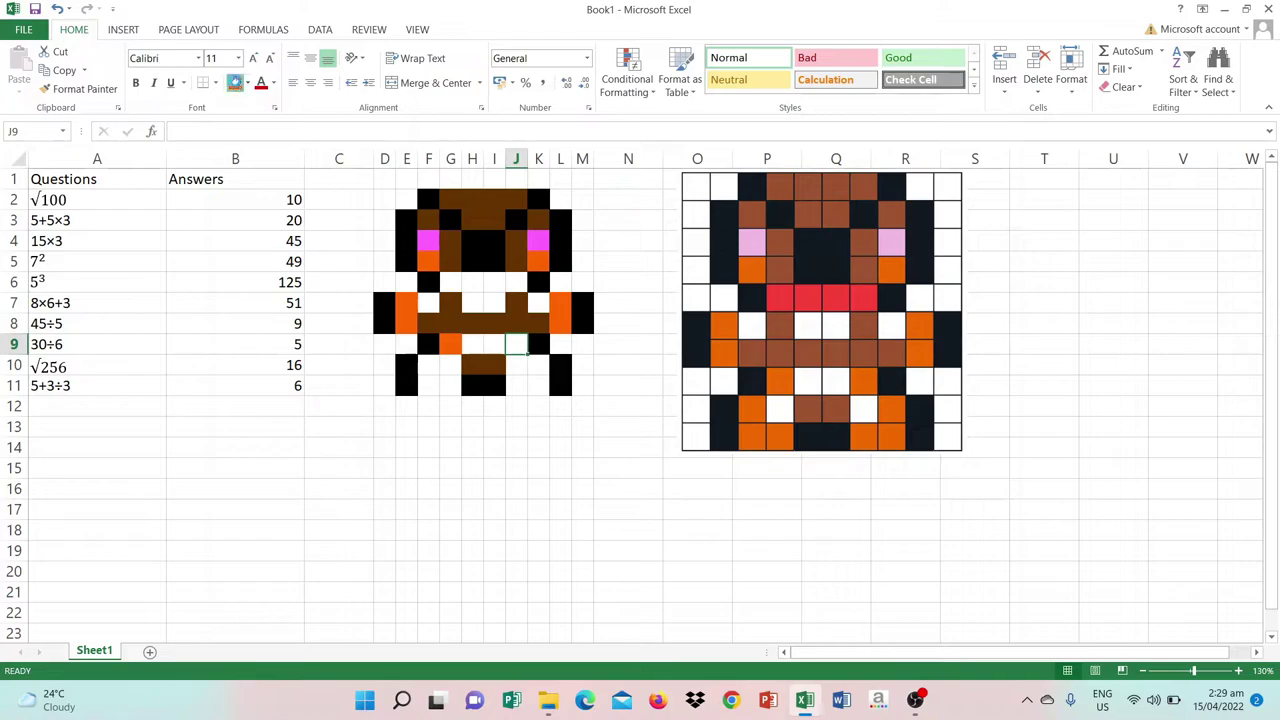
left_click(233, 83)
left_click(430, 366)
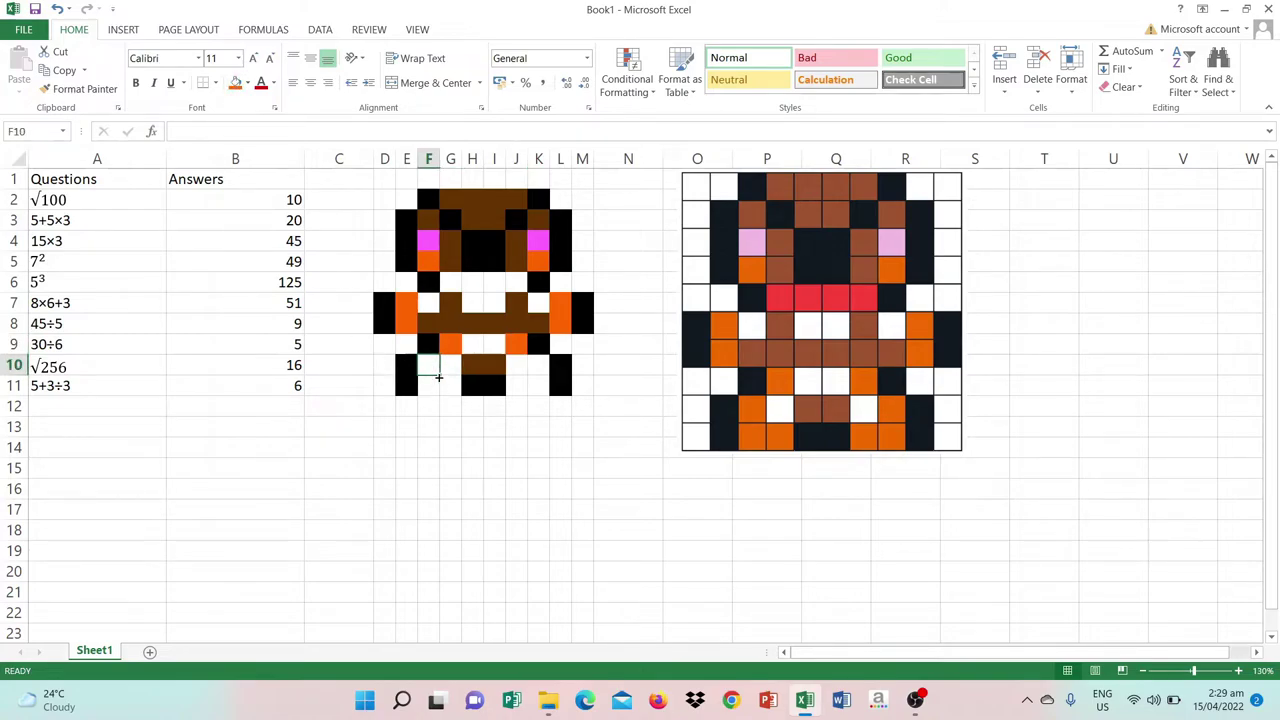
left_click_drag(440, 376, 439, 392)
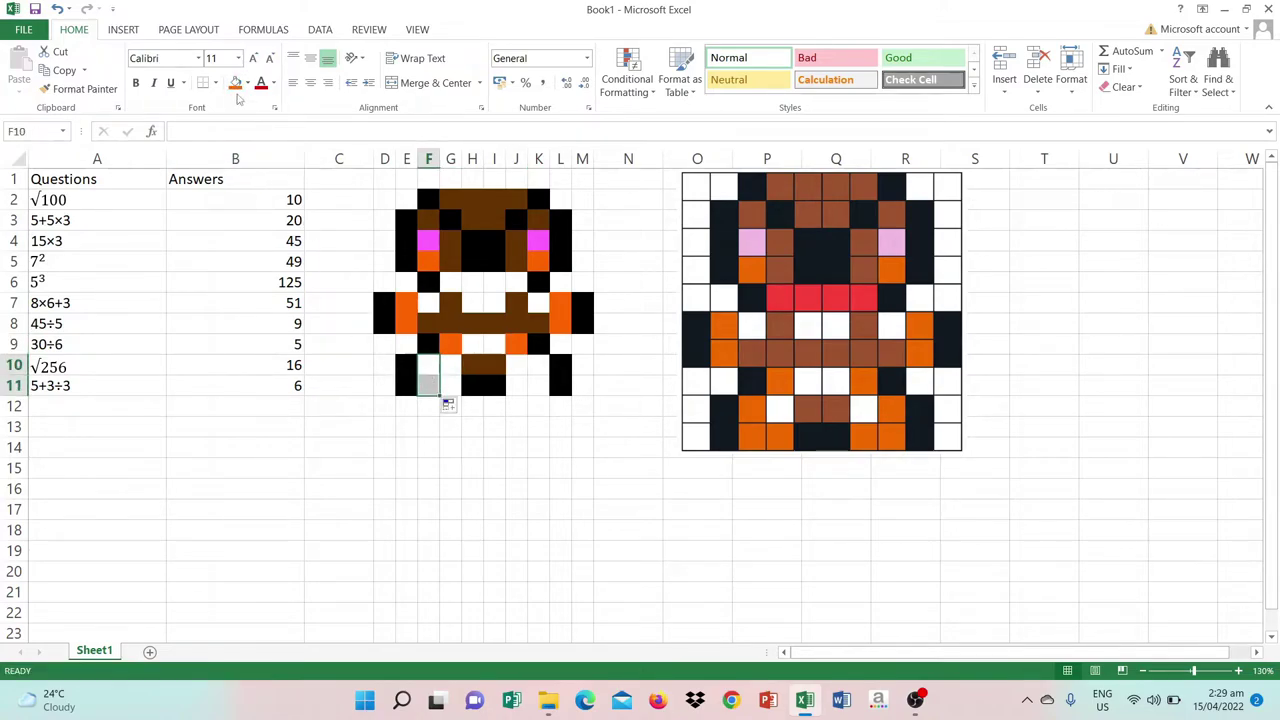
left_click(235, 83)
left_click(450, 386)
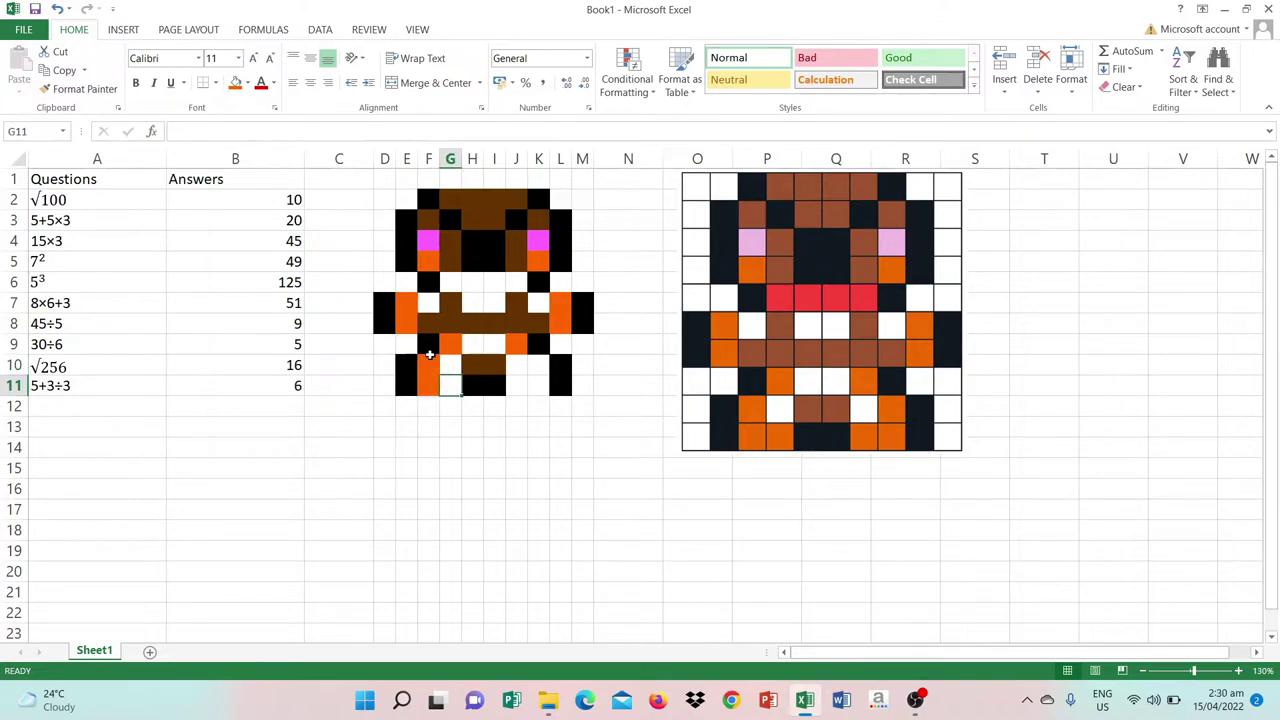
left_click(235, 83)
left_click(518, 388)
left_click_drag(528, 396, 550, 396)
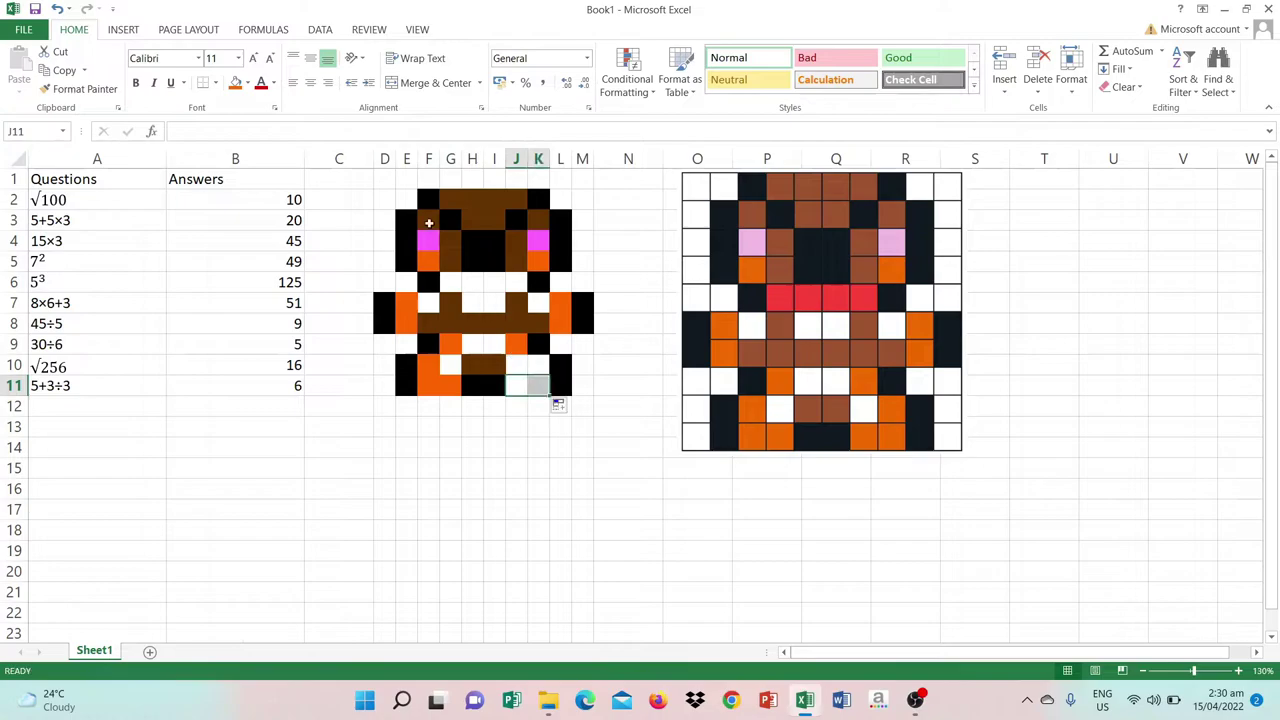
left_click(235, 83)
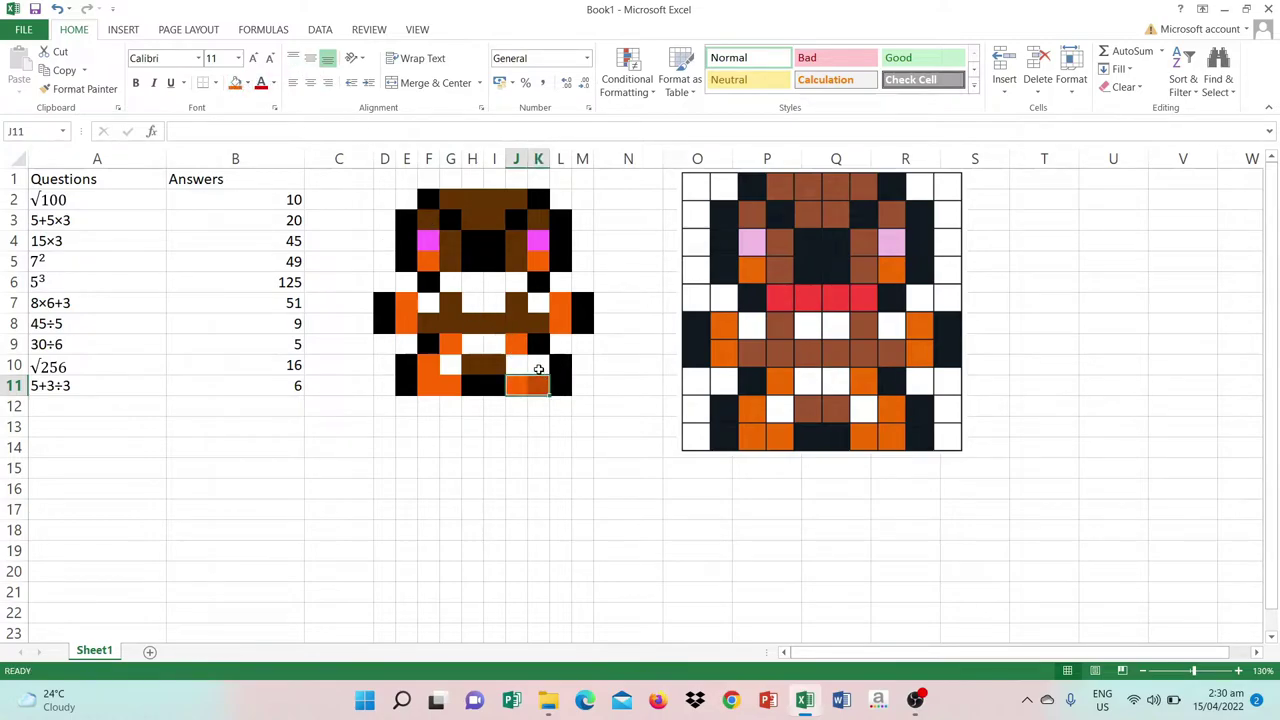
left_click(538, 366)
left_click(235, 83)
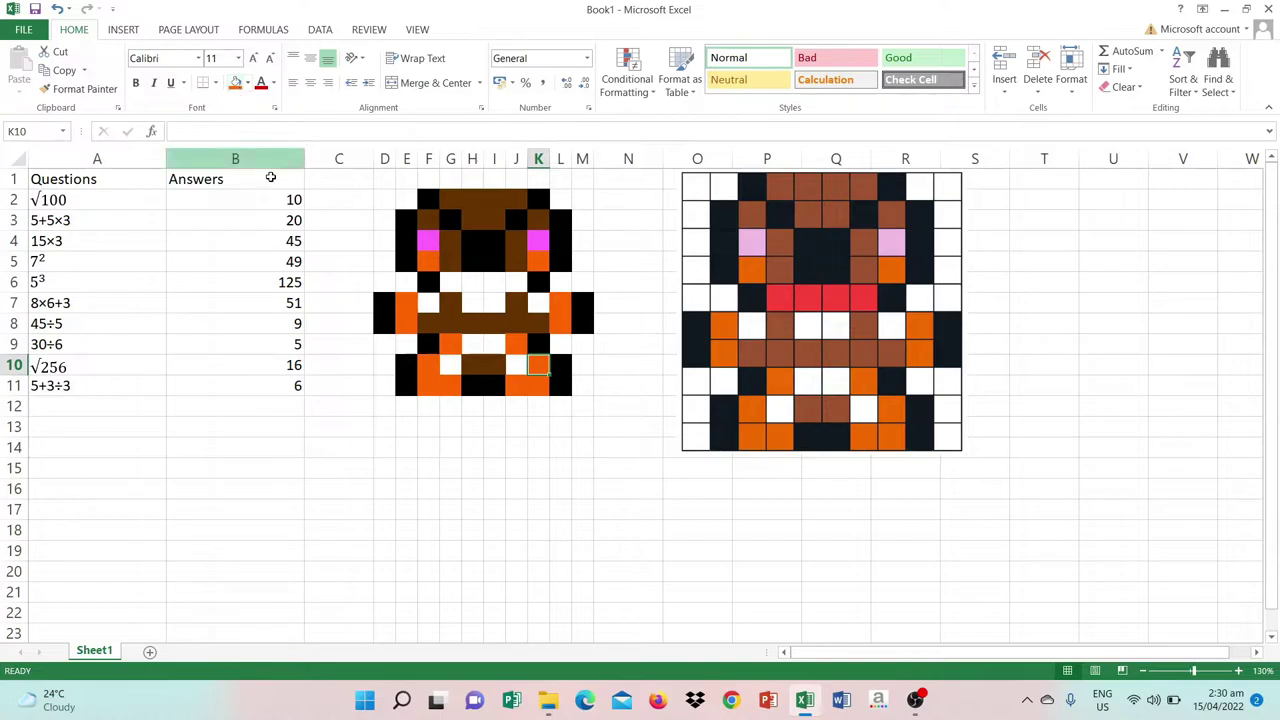
Fill the mouth cells G6:J6 with a bright red custom colour from More Colors
left_click(448, 283)
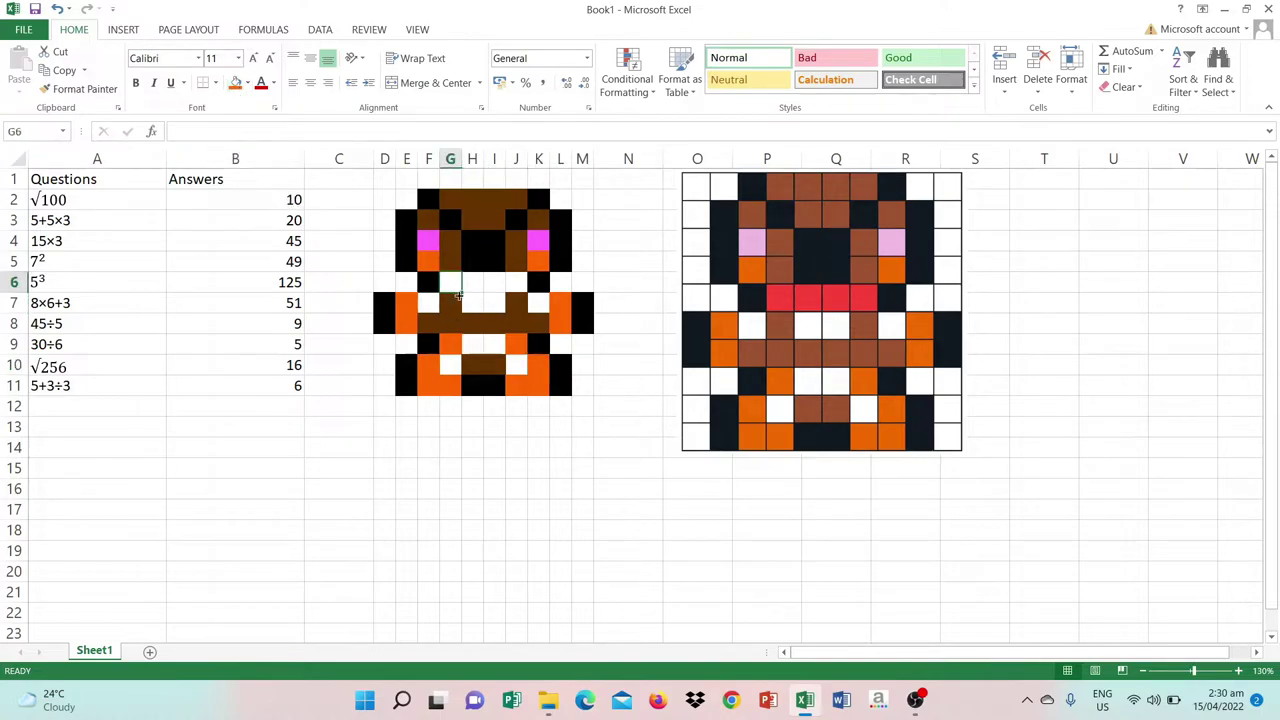
left_click_drag(461, 292, 527, 292)
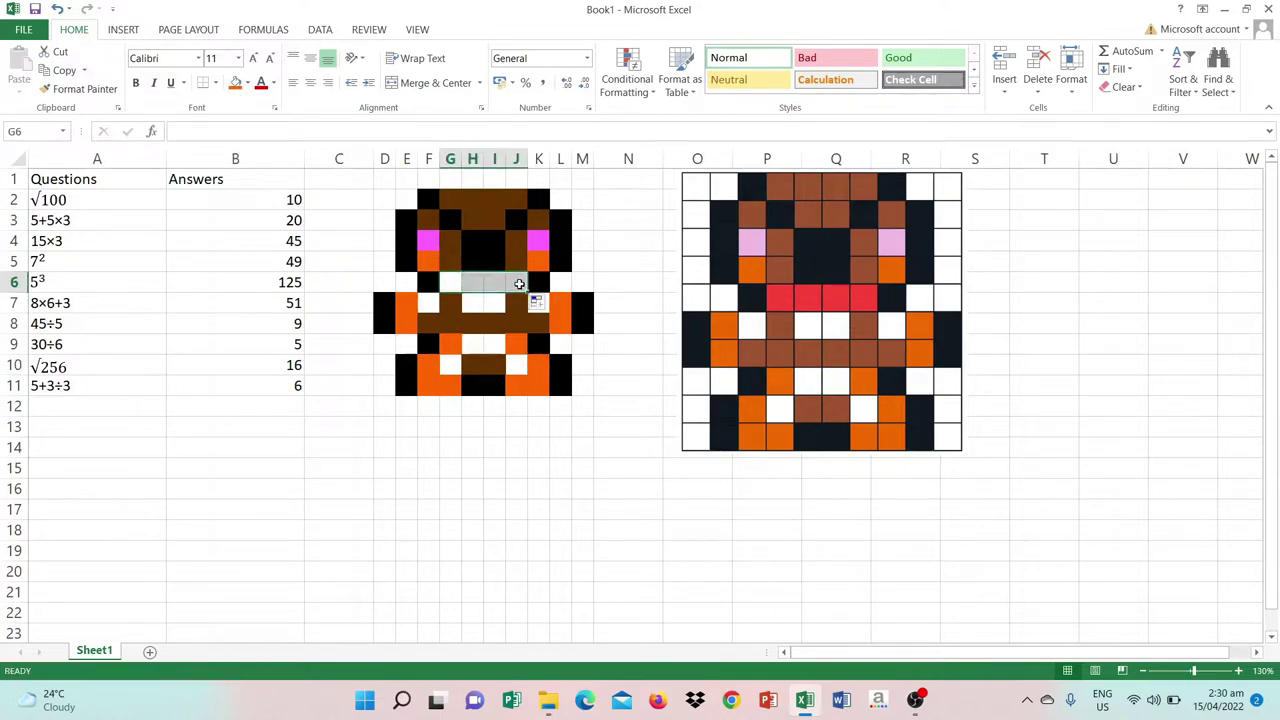
left_click(248, 83)
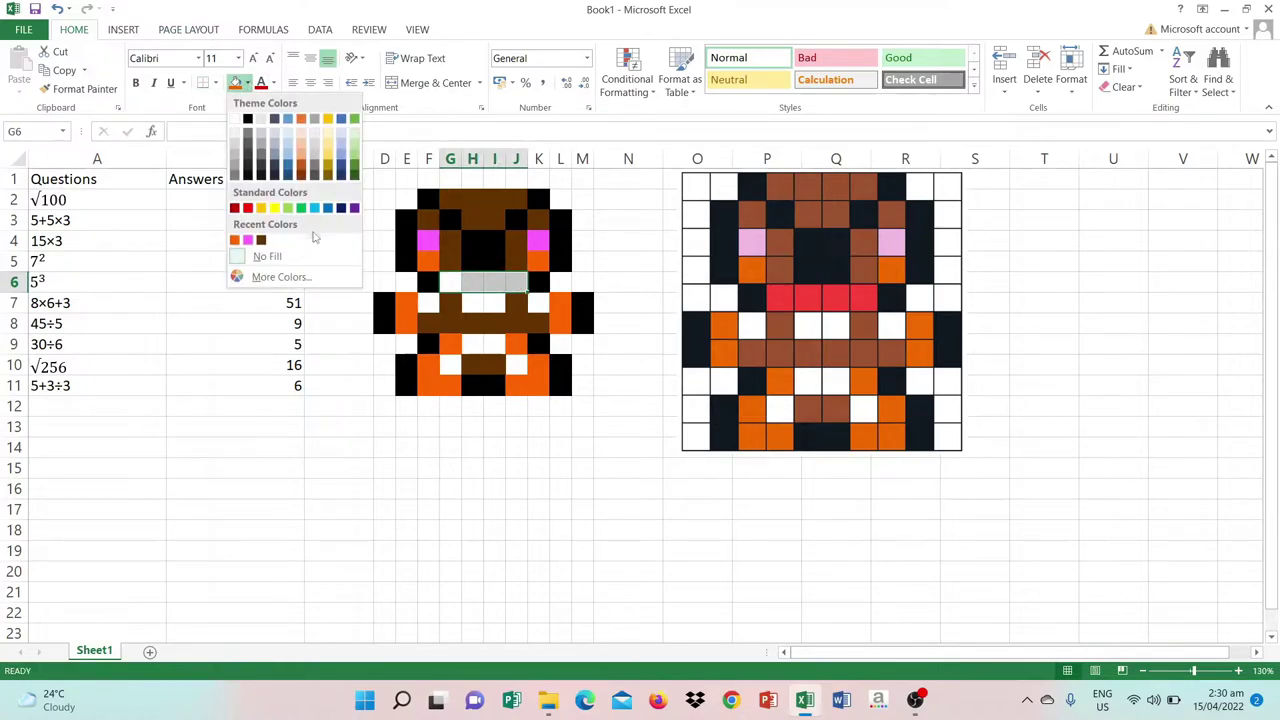
left_click(270, 277)
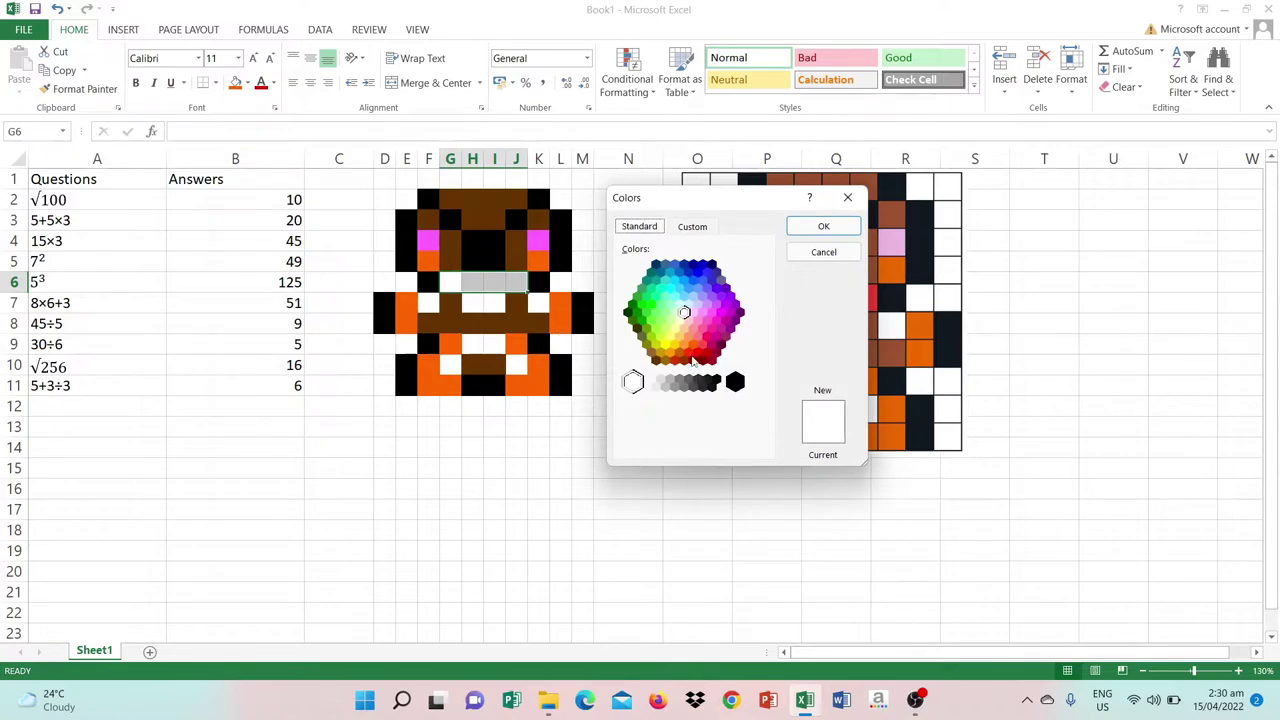
left_click(689, 355)
left_click(698, 354)
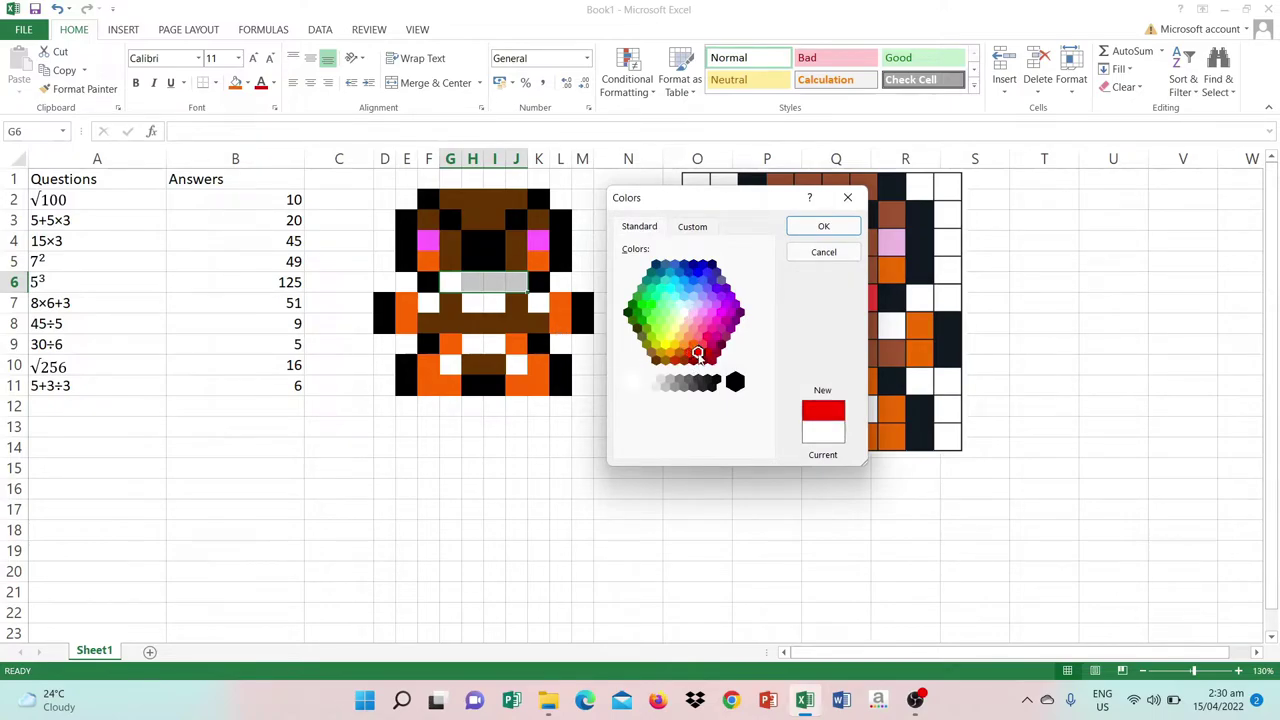
left_click(707, 354)
left_click(698, 354)
left_click(702, 345)
left_click(707, 338)
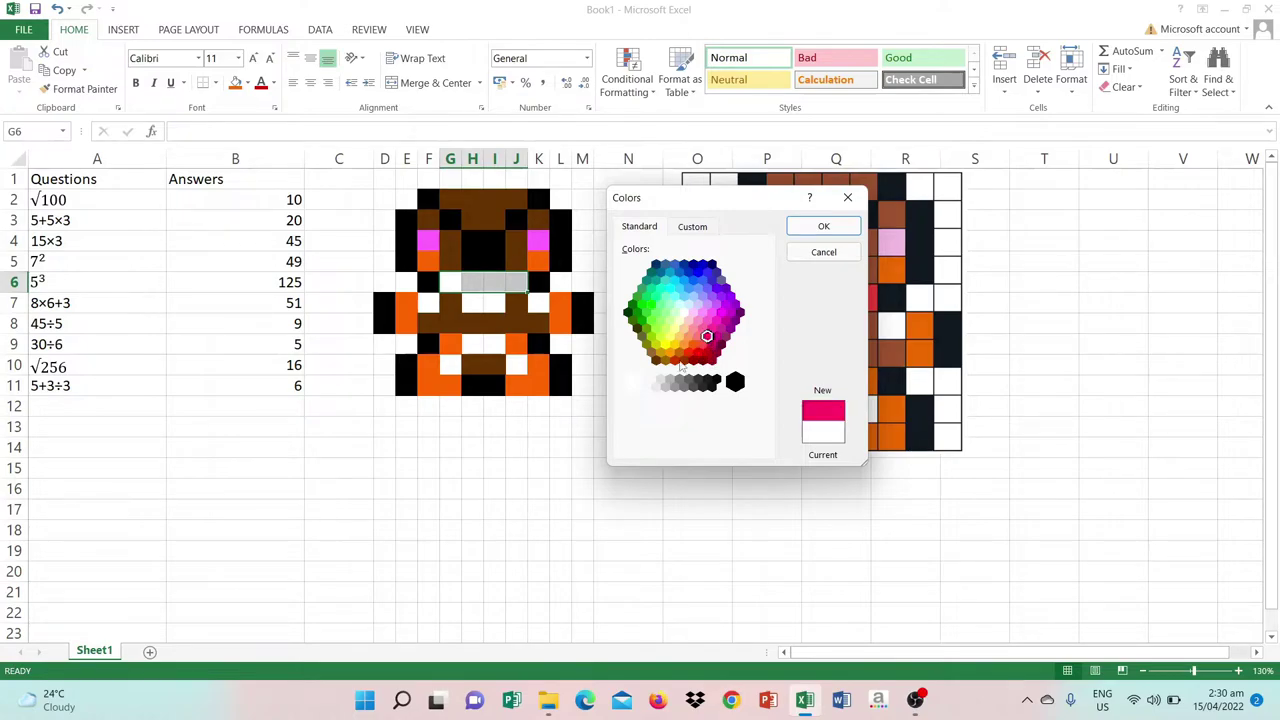
left_click(666, 363)
left_click(674, 361)
left_click(698, 354)
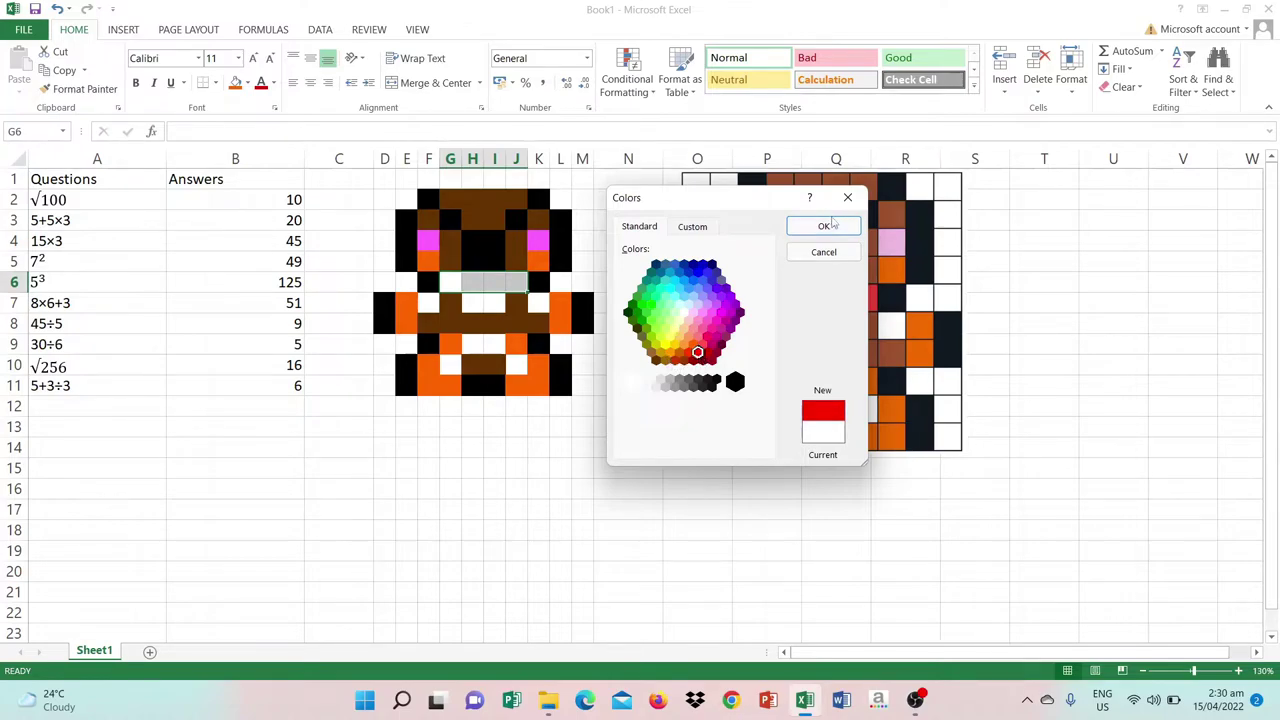
left_click(833, 225)
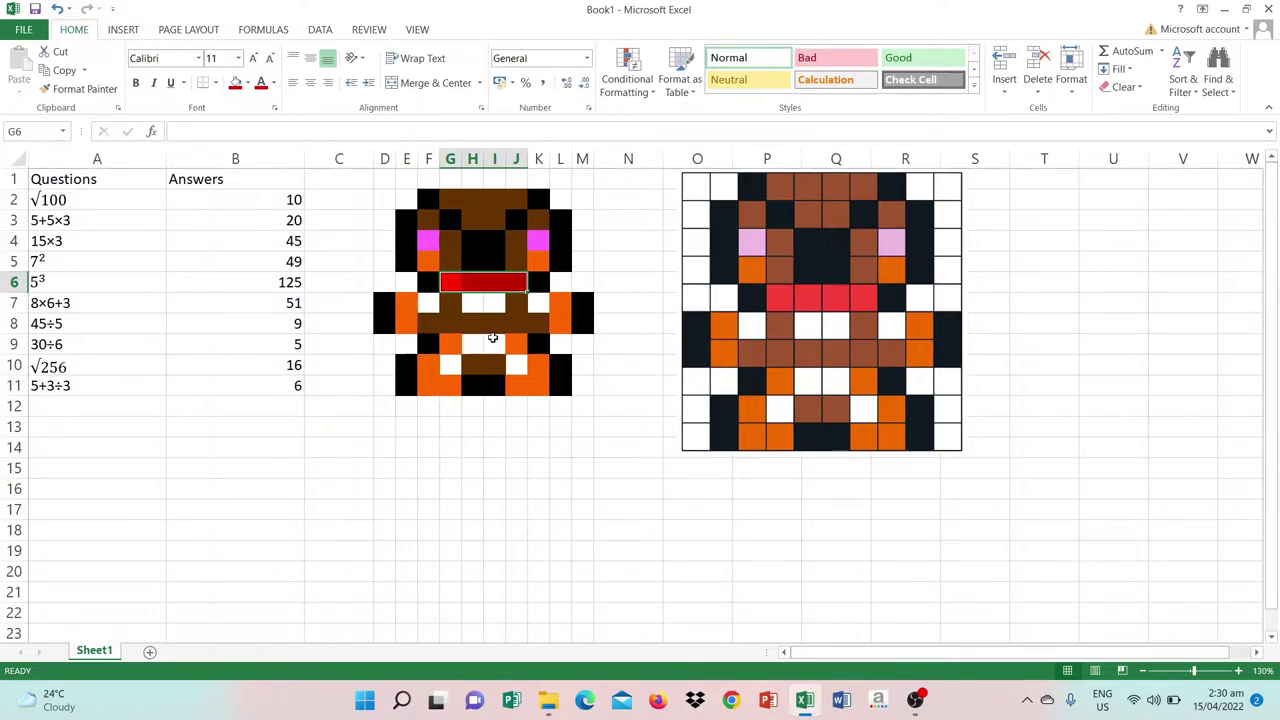
Leave F7 unchanged and copy H7's white fill into I7 with the fill handle
left_click(428, 303)
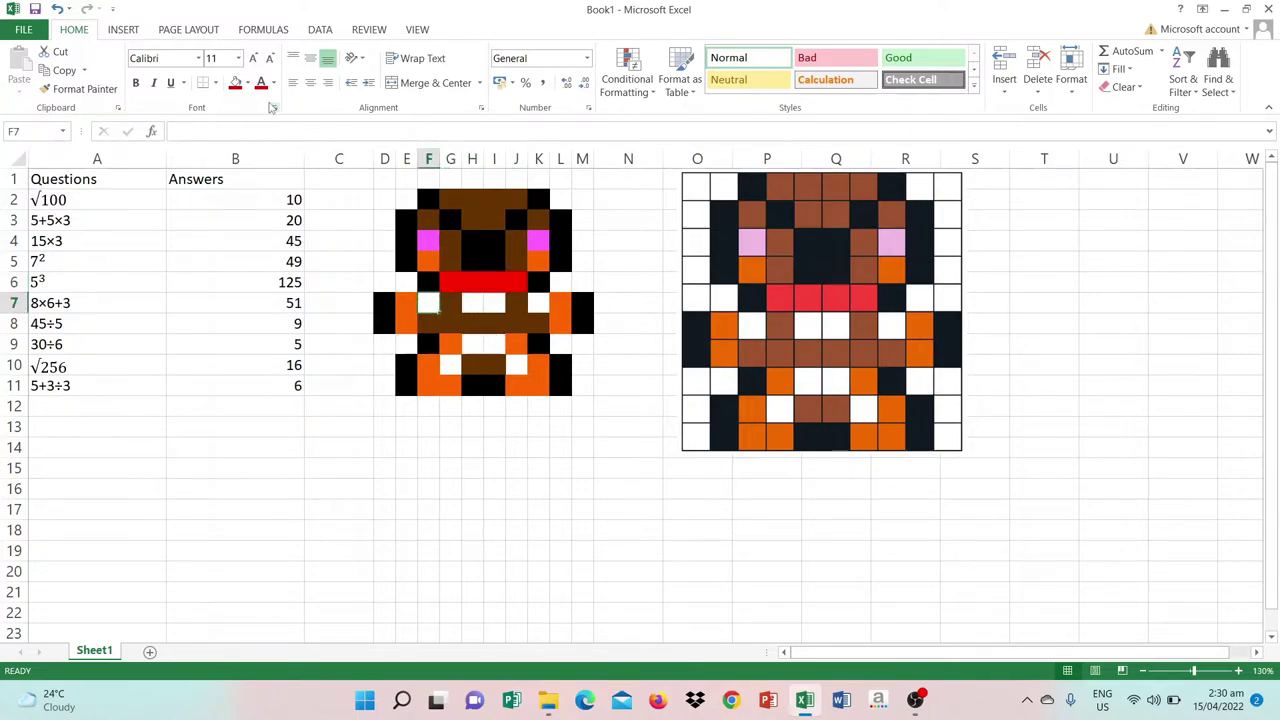
left_click(247, 83)
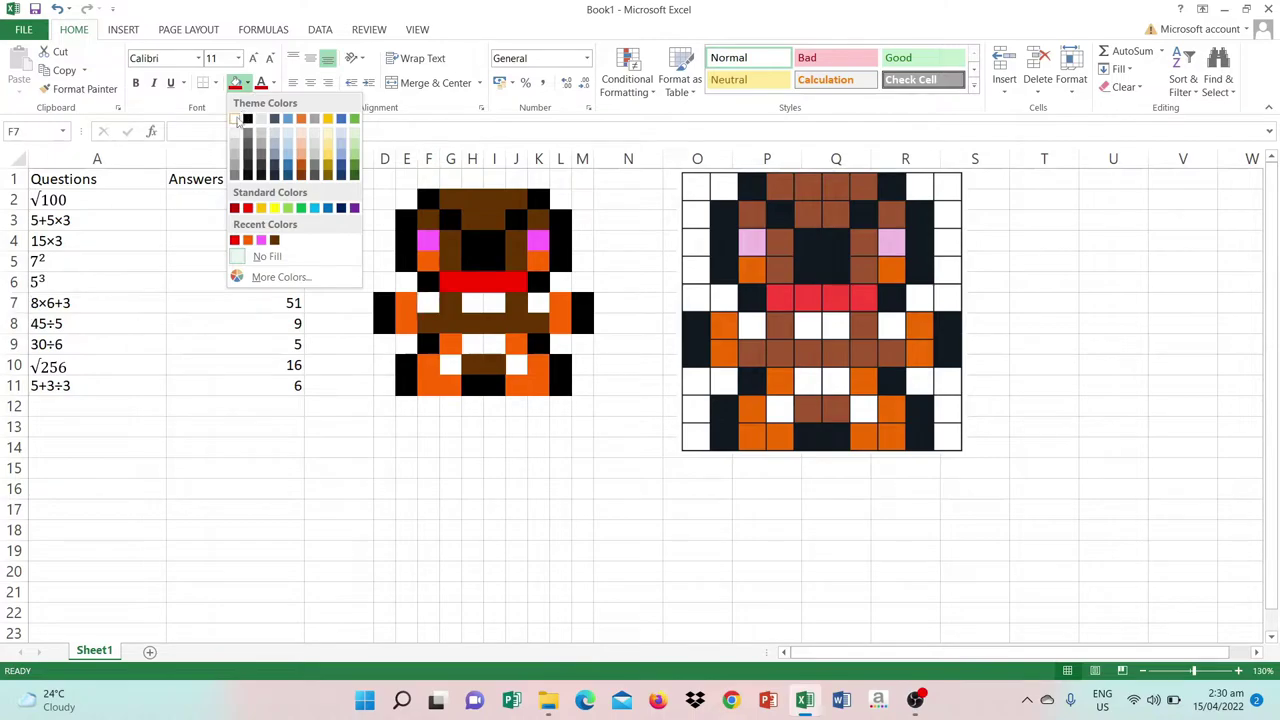
left_click(236, 118)
left_click(480, 303)
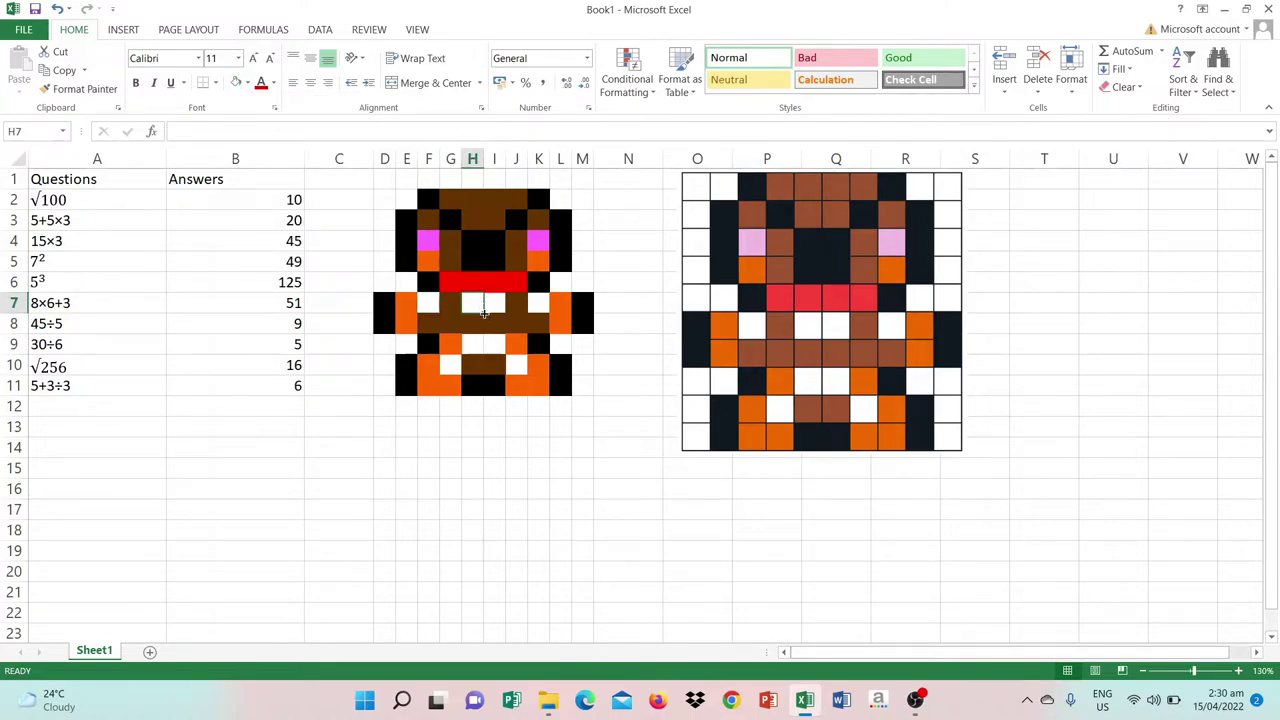
left_click_drag(483, 313, 505, 314)
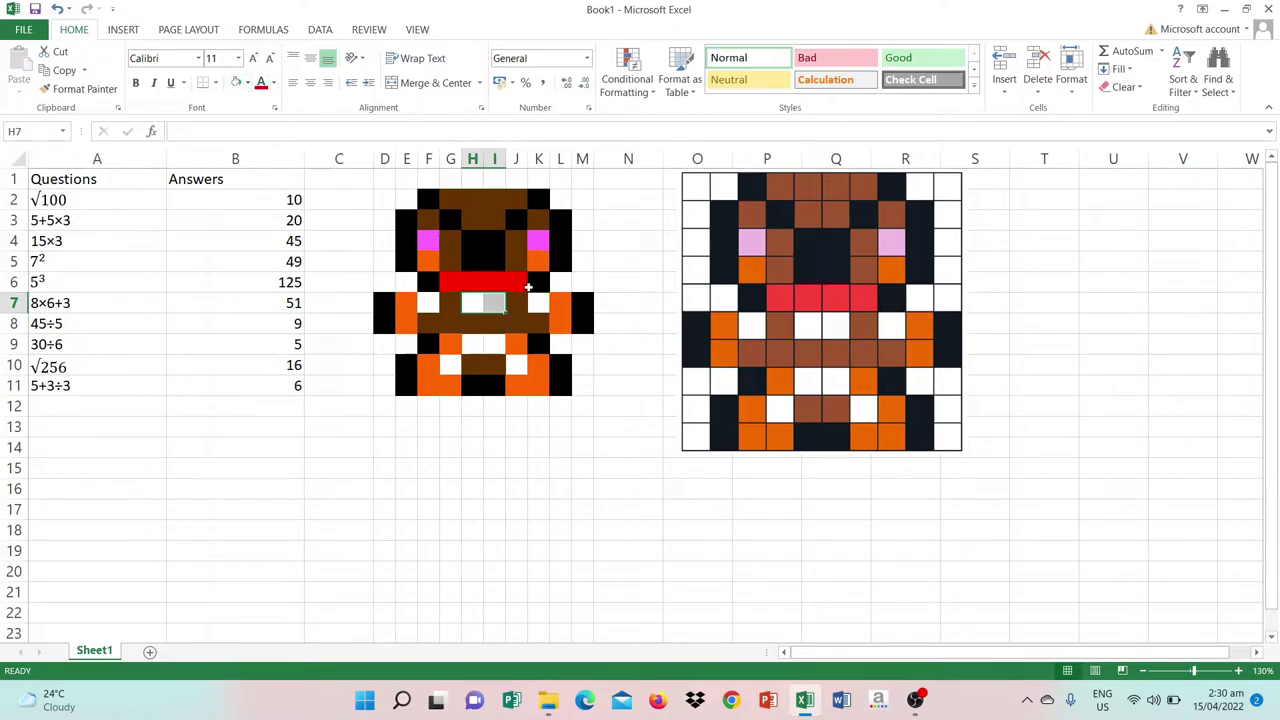
Copy H9's white fill into I9, then check cells G10 and J10
left_click(540, 308)
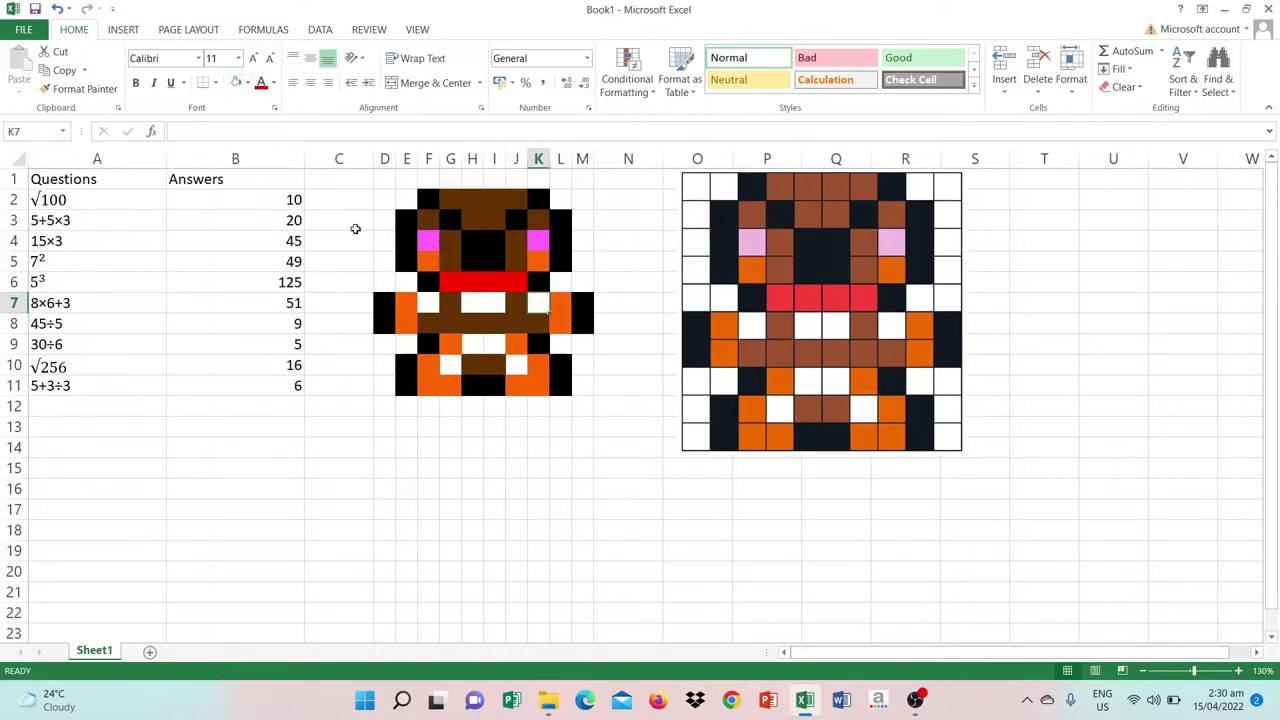
left_click(483, 346)
left_click_drag(485, 355, 500, 352)
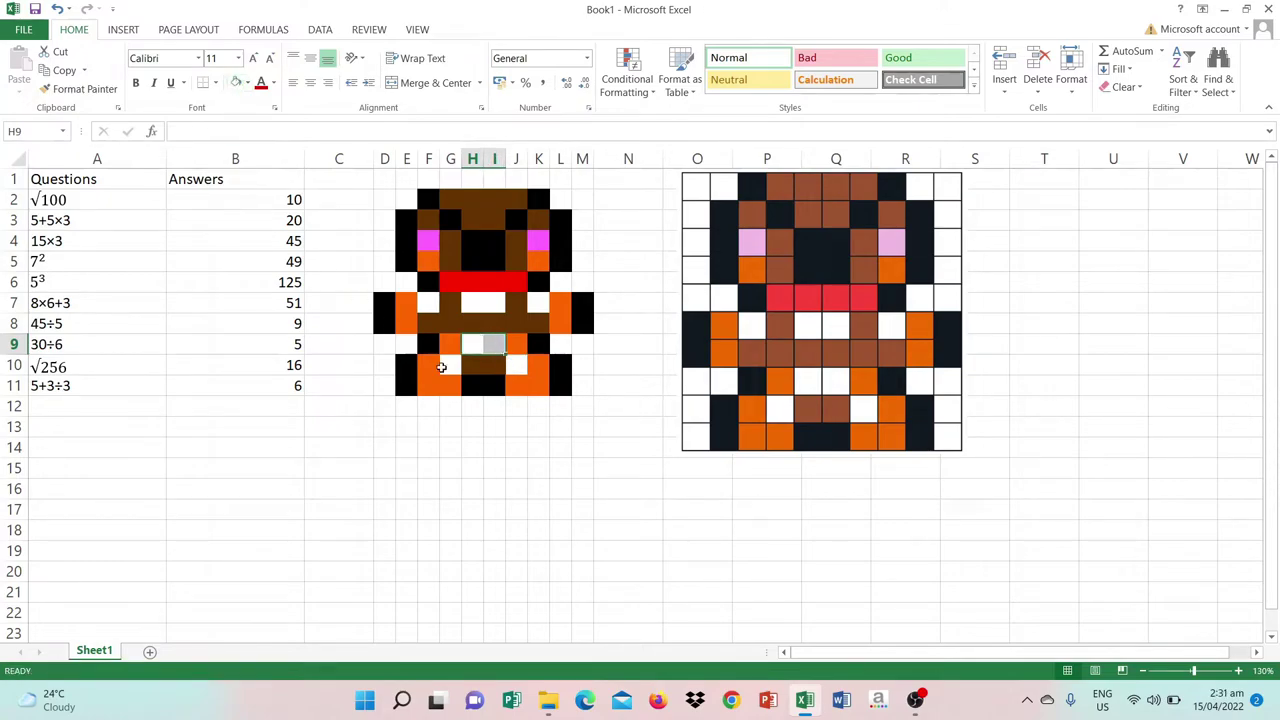
left_click(449, 364)
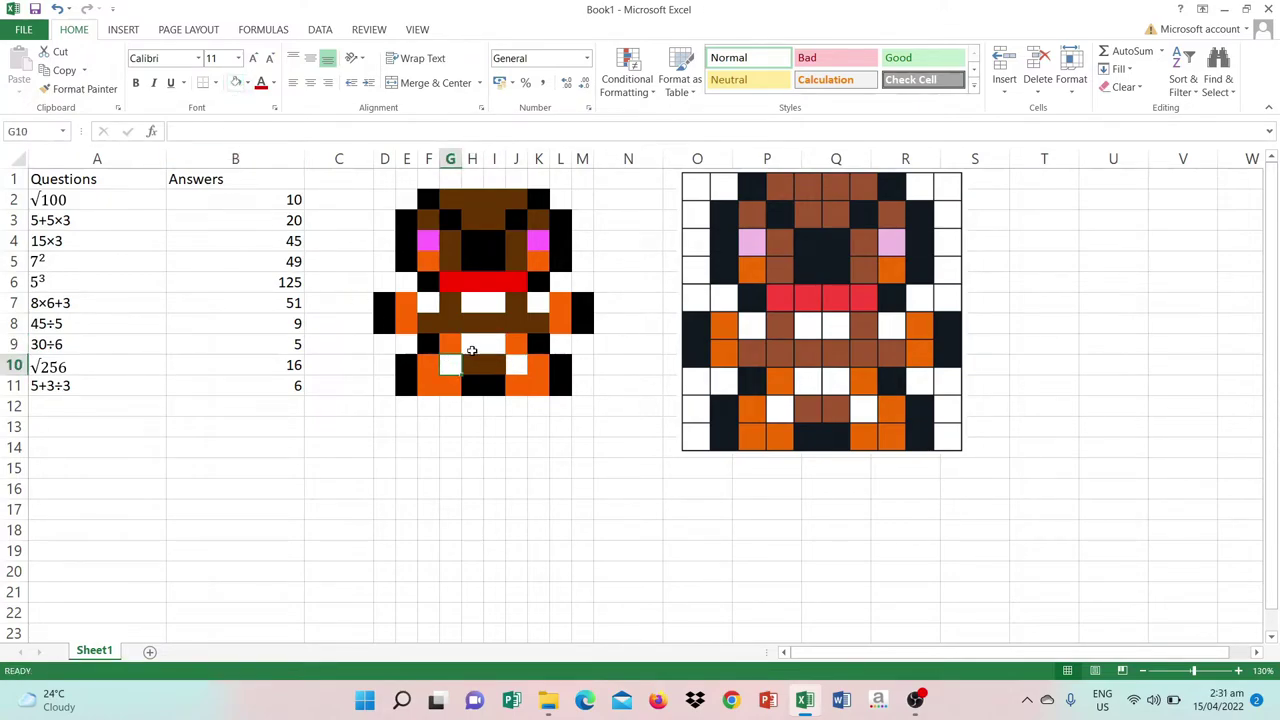
left_click(517, 364)
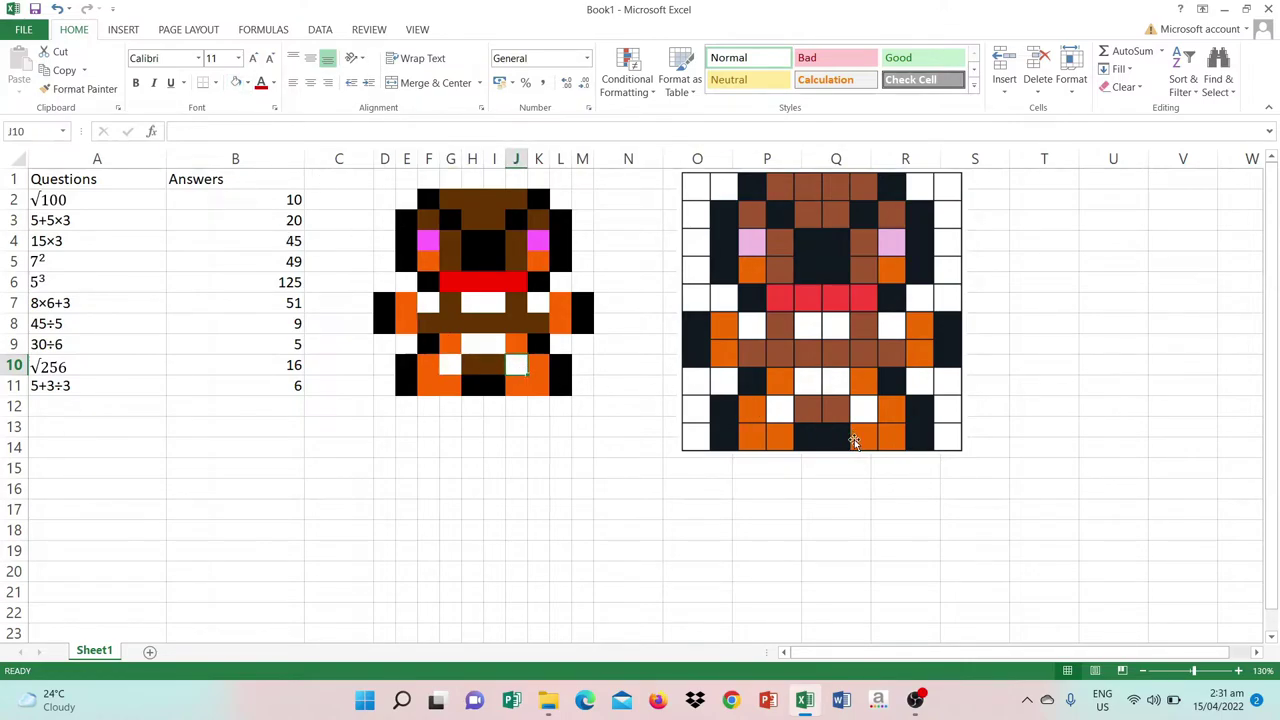
Cut the reference pixel-art picture off the sheet, leaving only the cell drawing
left_click(810, 316)
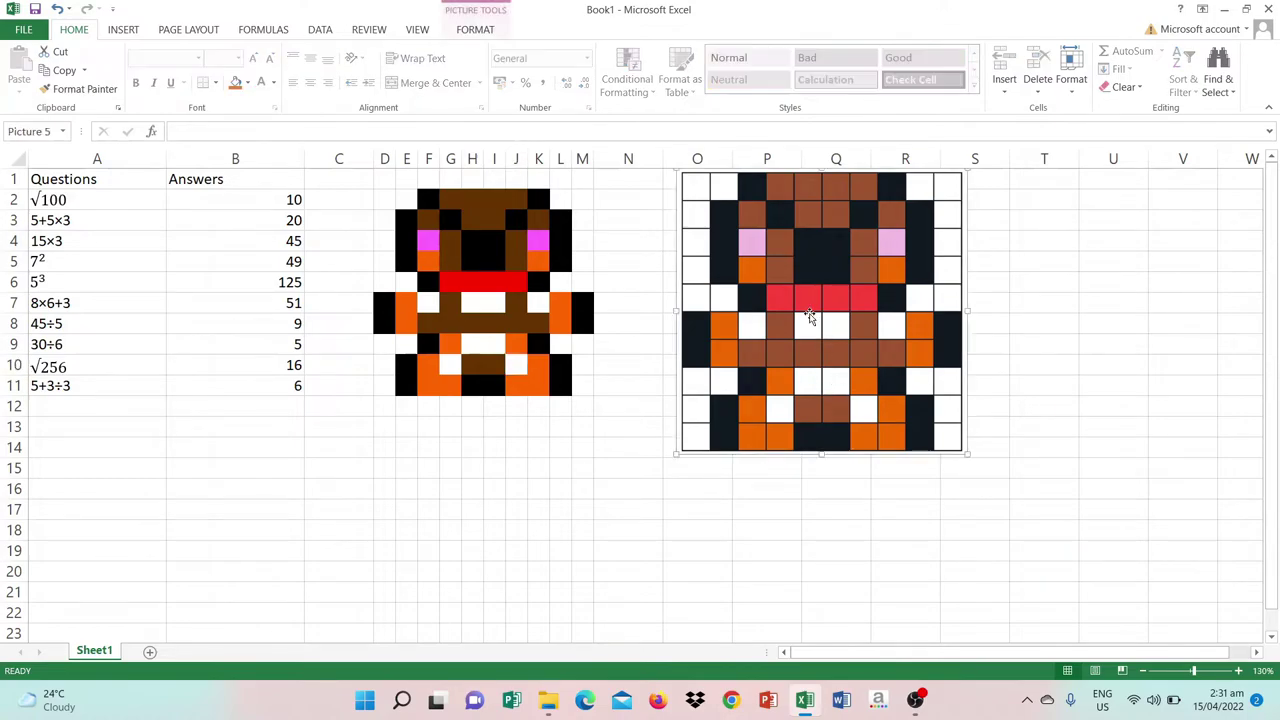
right_click(811, 317)
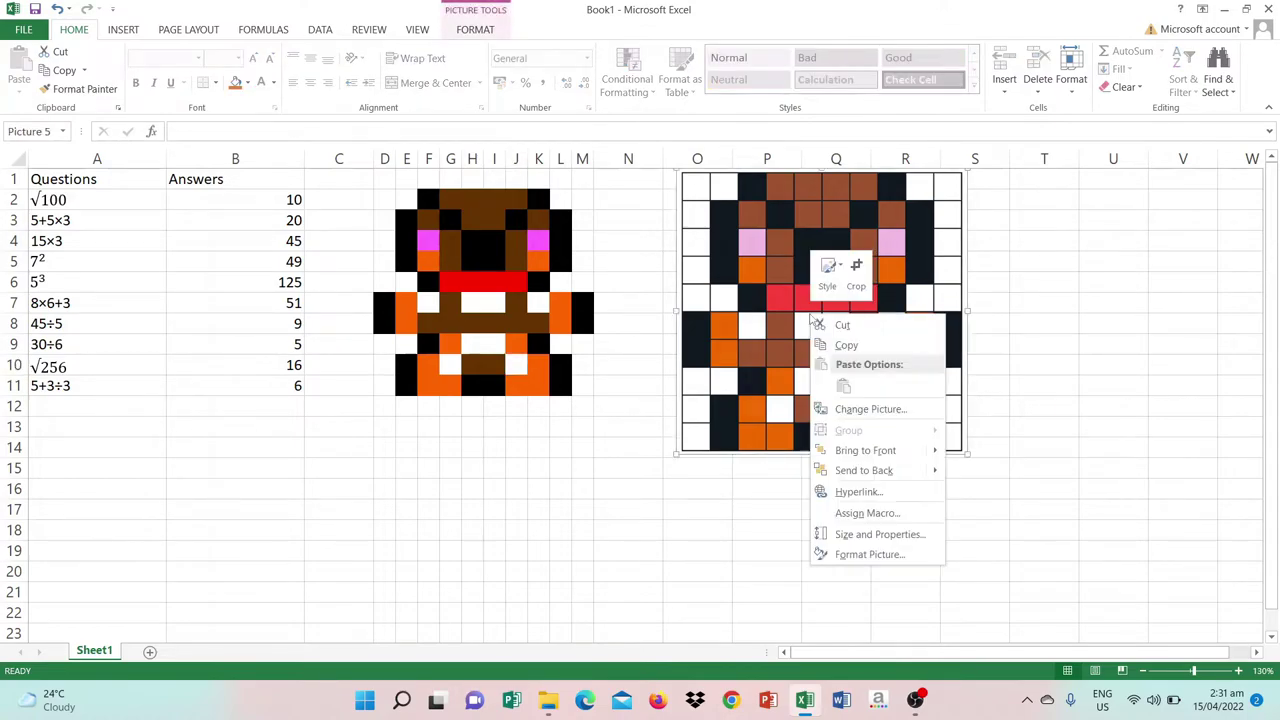
left_click(885, 324)
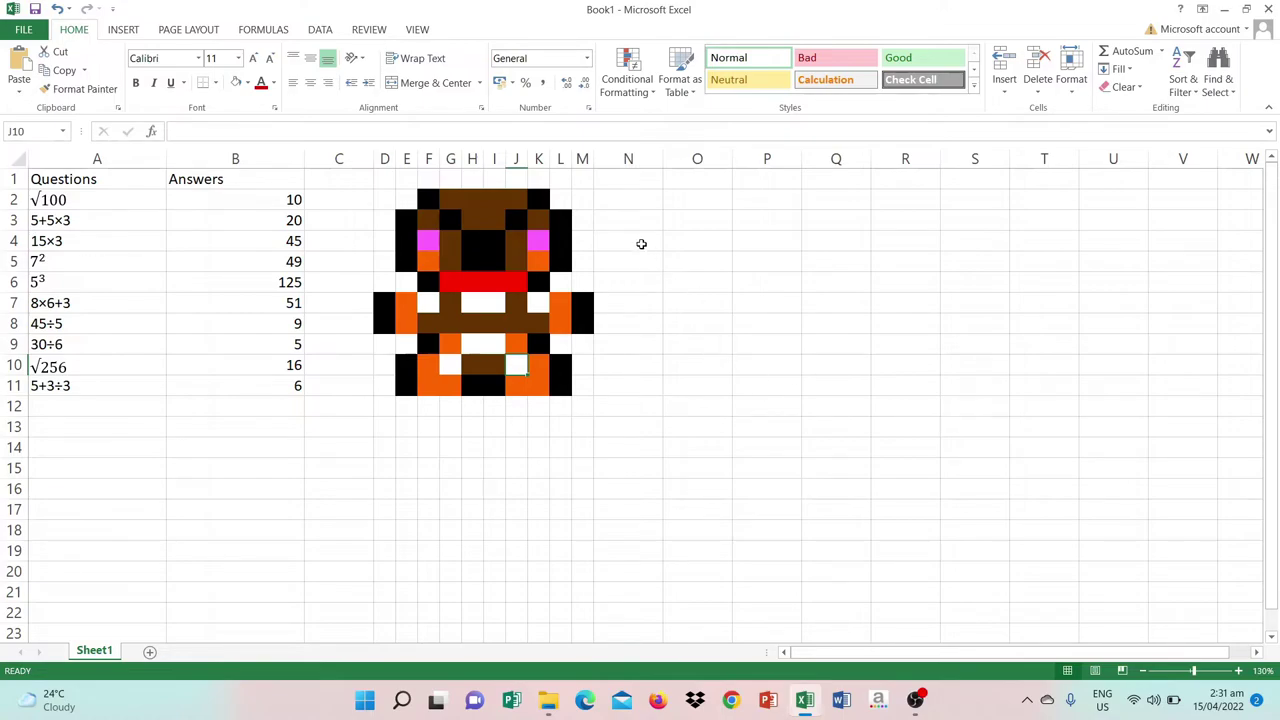
Extend G4's brown fill to G6 and start a Highlight Cells 'More Rules' conditional format
left_click(450, 243)
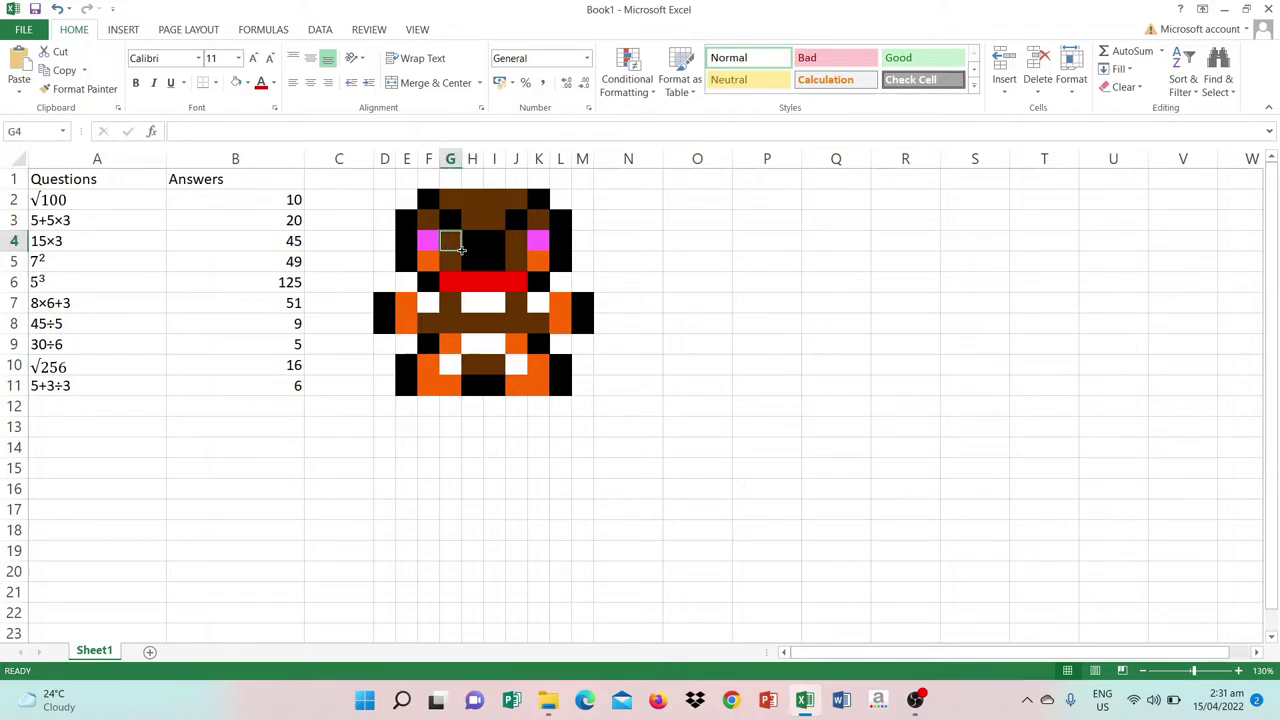
left_click_drag(458, 250, 457, 287)
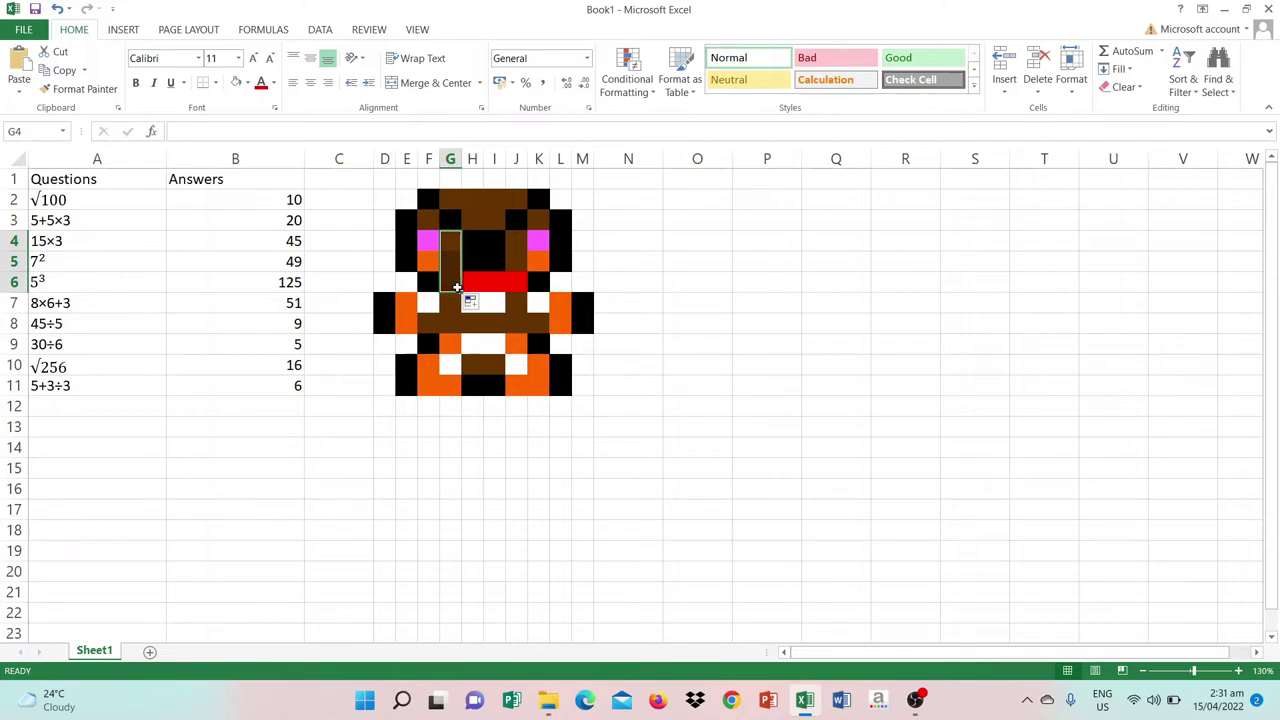
left_click(643, 88)
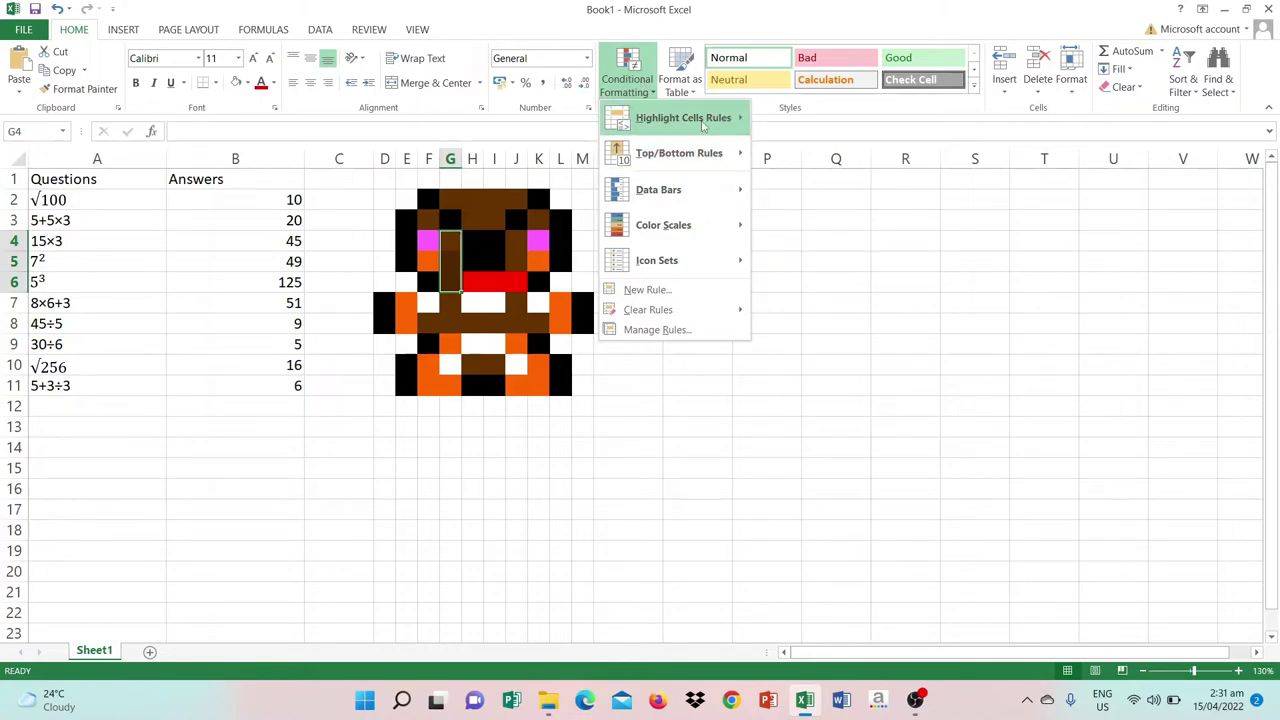
mouse_move(706, 122)
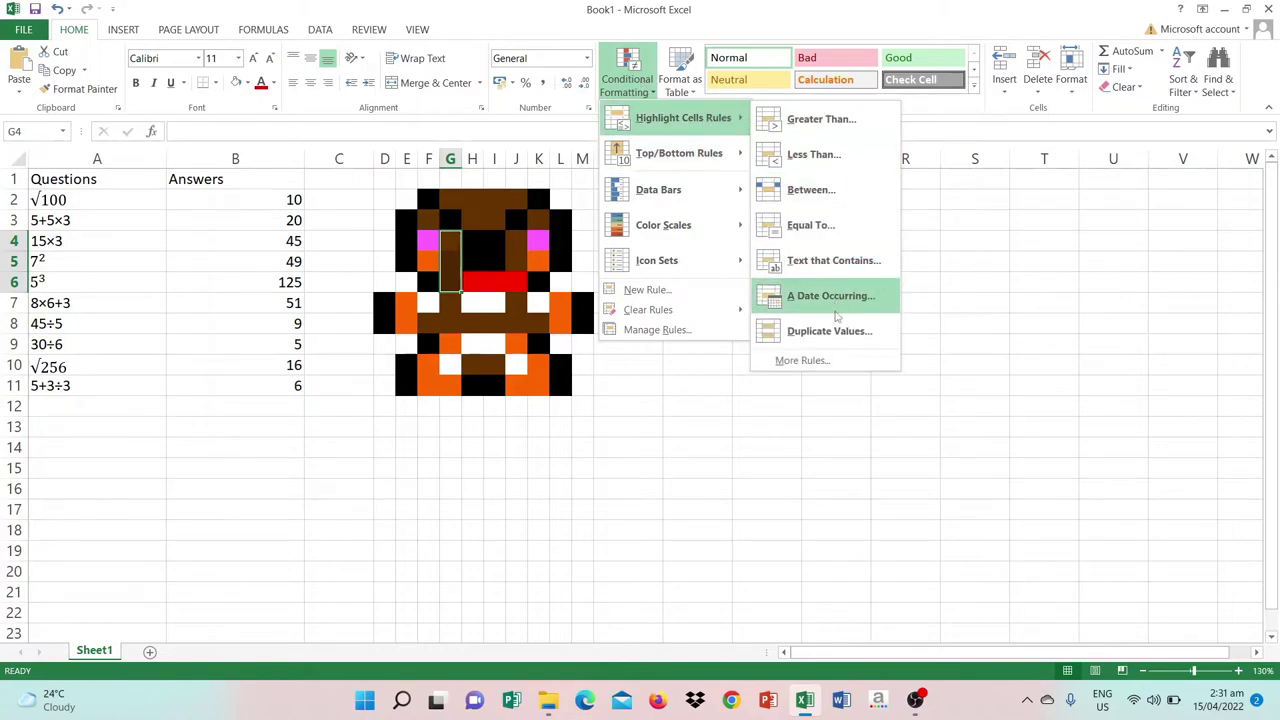
left_click(829, 366)
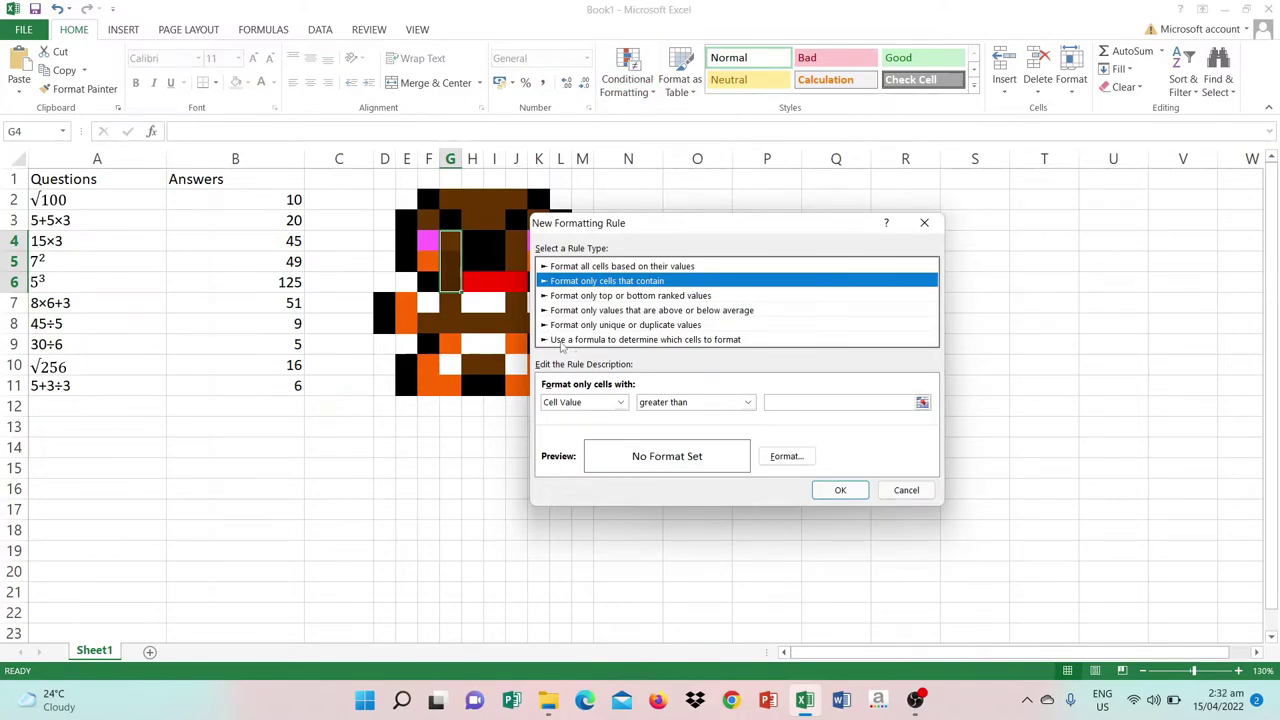
Switch the rule to a formula type and enter =$B$2<>10 as its condition
left_click(723, 344)
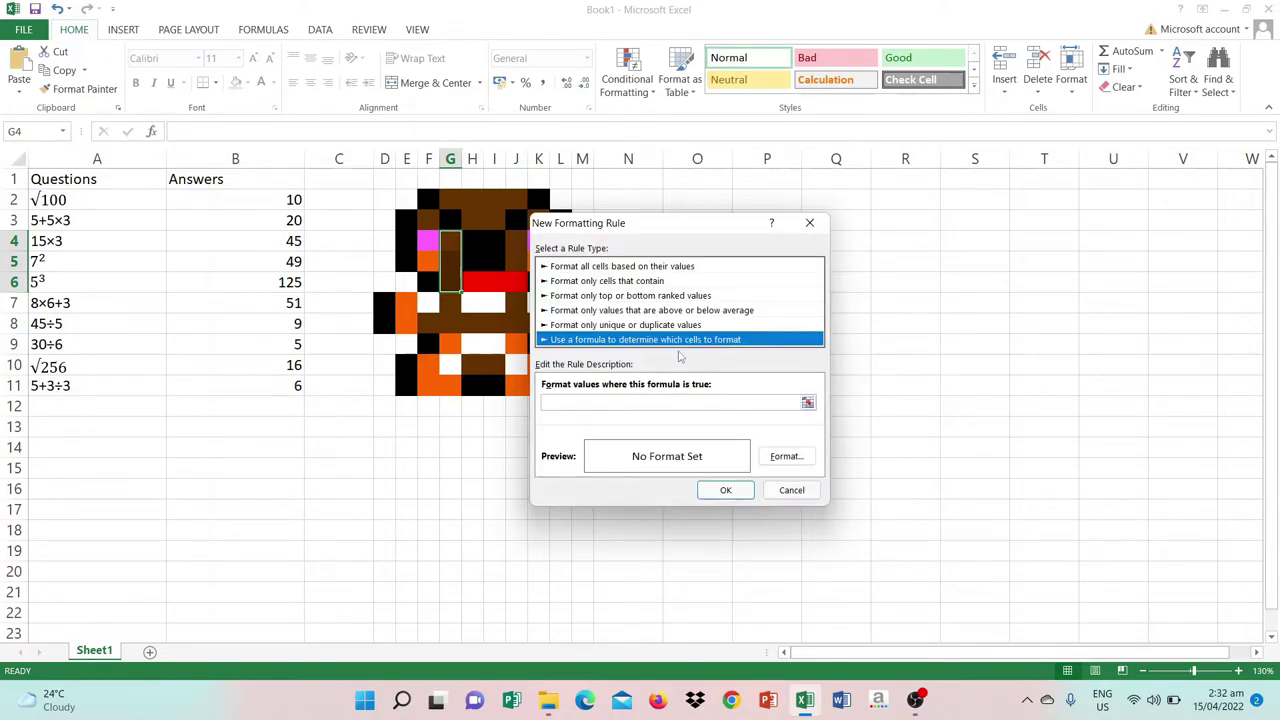
left_click(587, 403)
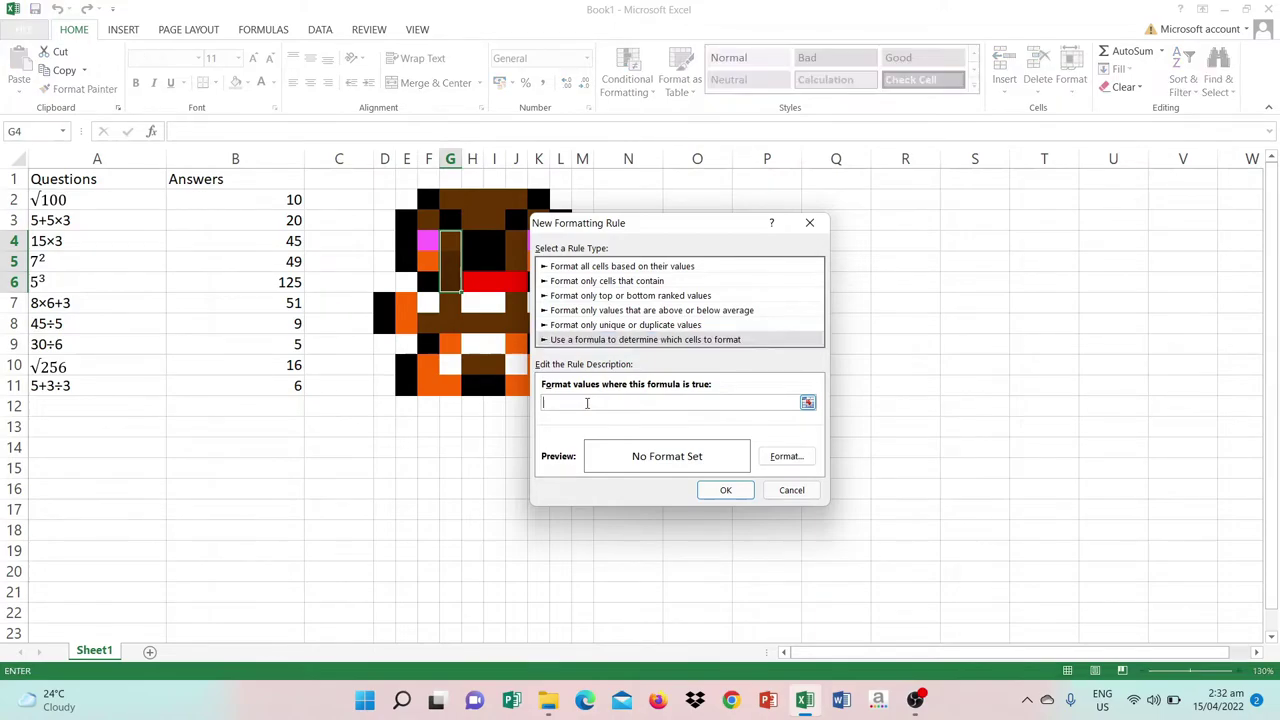
left_click(246, 200)
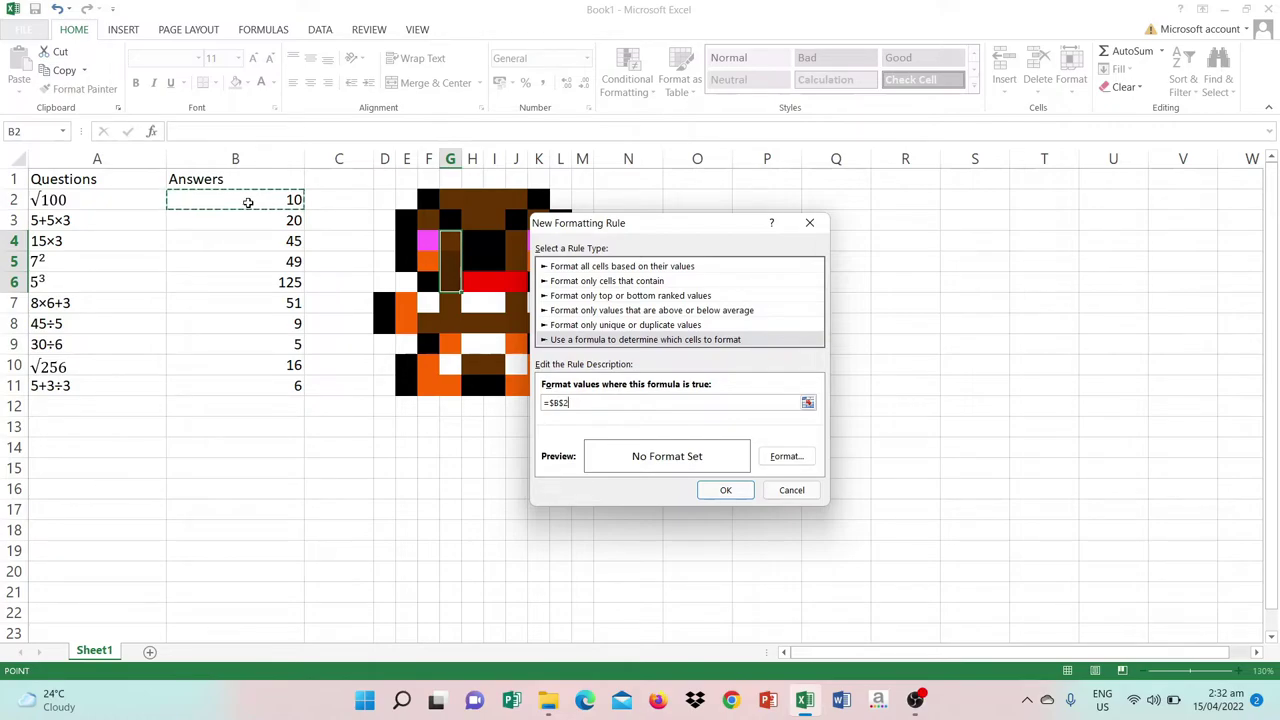
type("<")
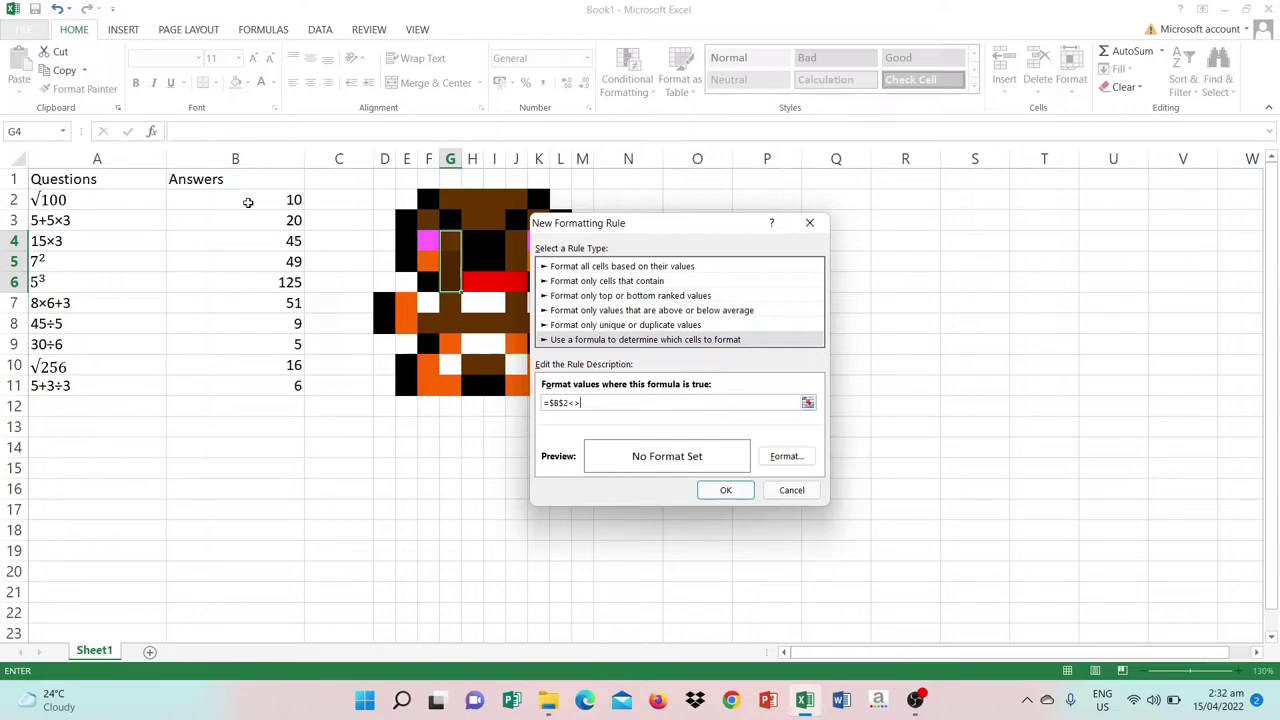
type(">10")
Leave the fill format unchanged and confirm the =$B$2<>10 rule for G4:G6
left_click(785, 457)
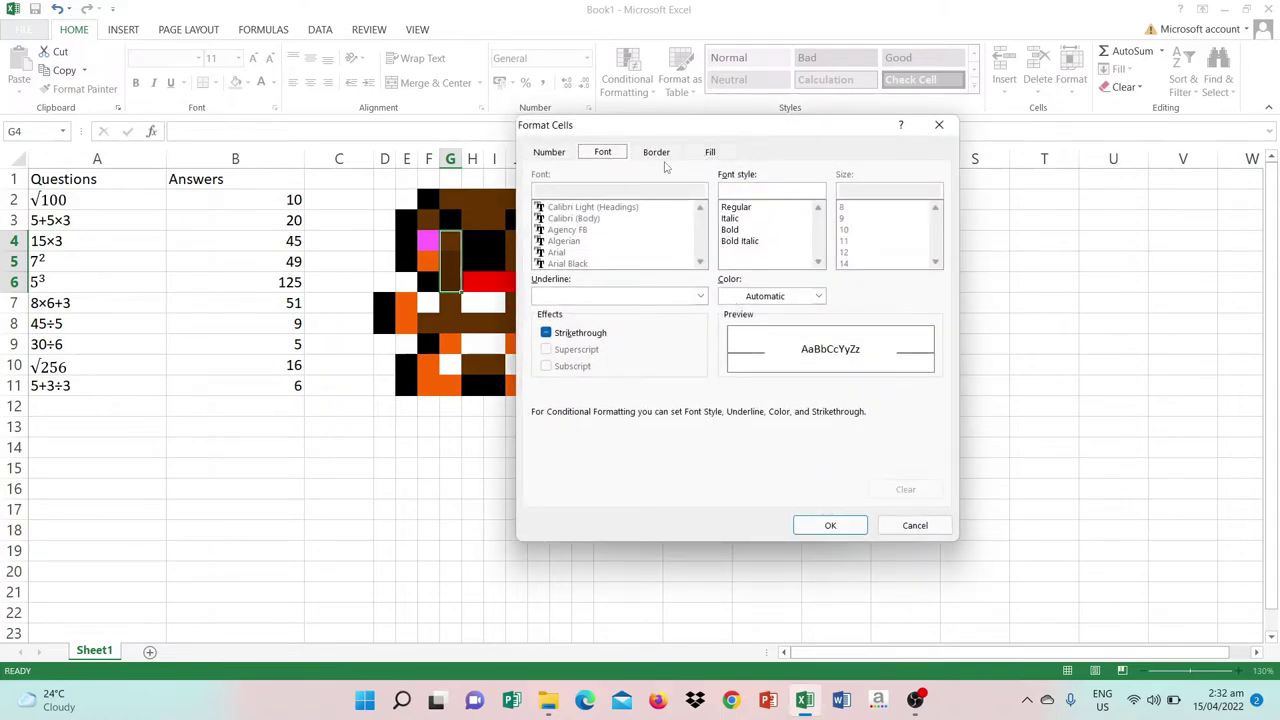
left_click(709, 153)
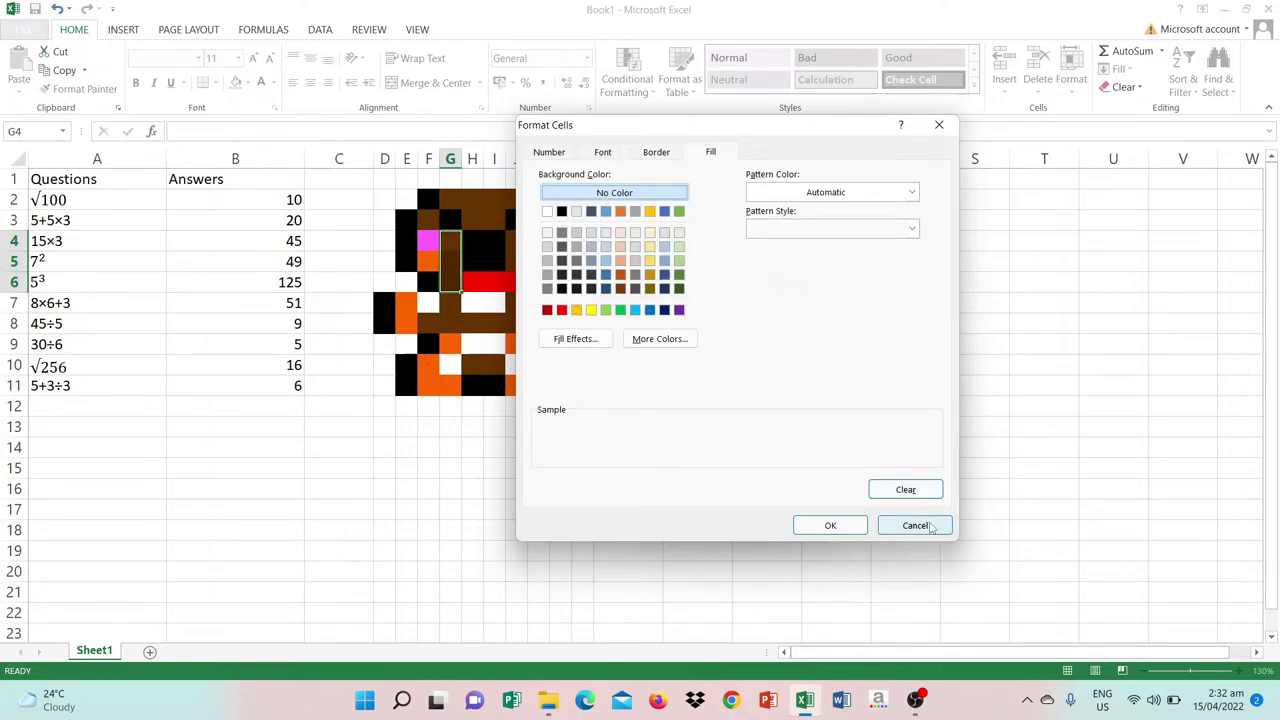
left_click(826, 530)
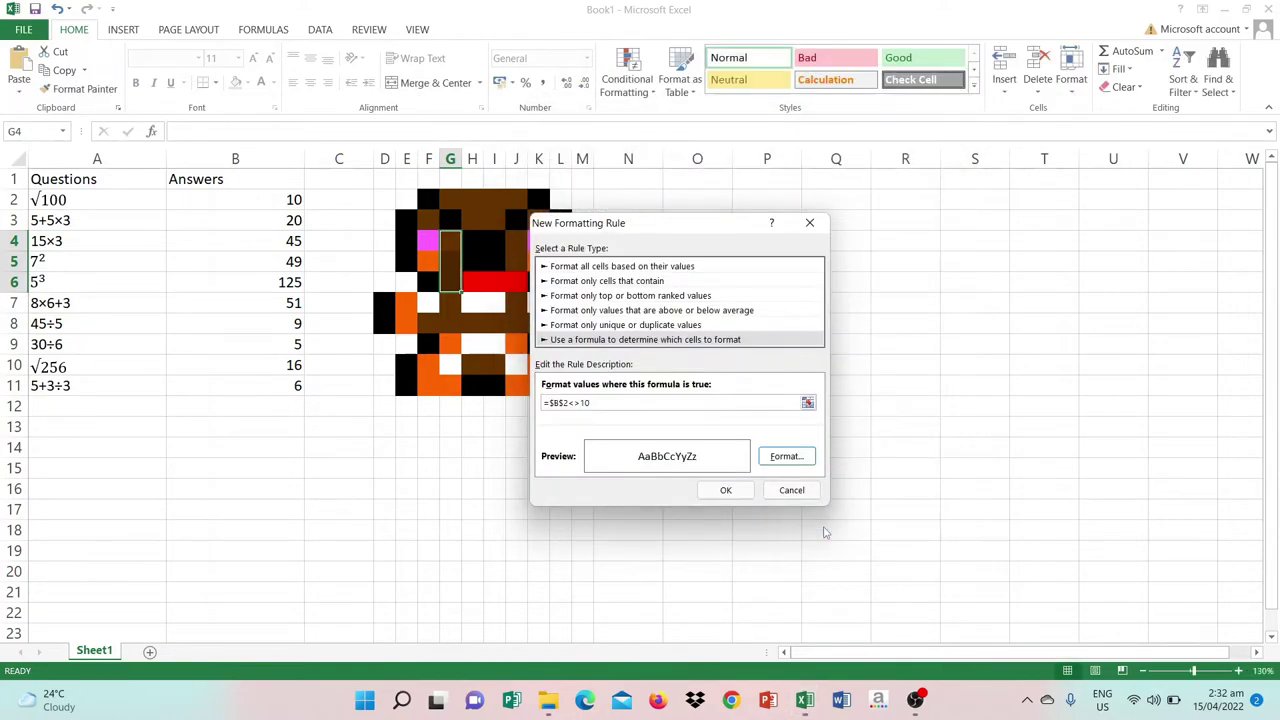
left_click(725, 491)
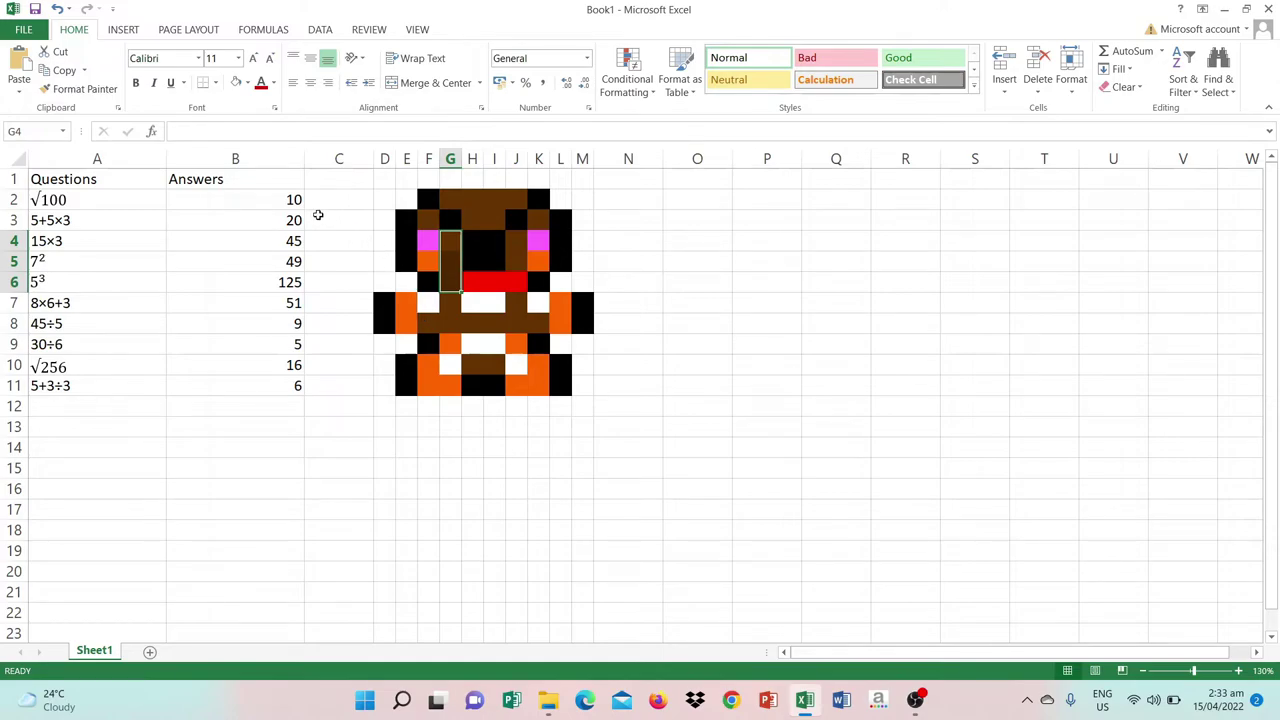
Delete the answer 10 from cell B2, leaving it empty
left_click(228, 199)
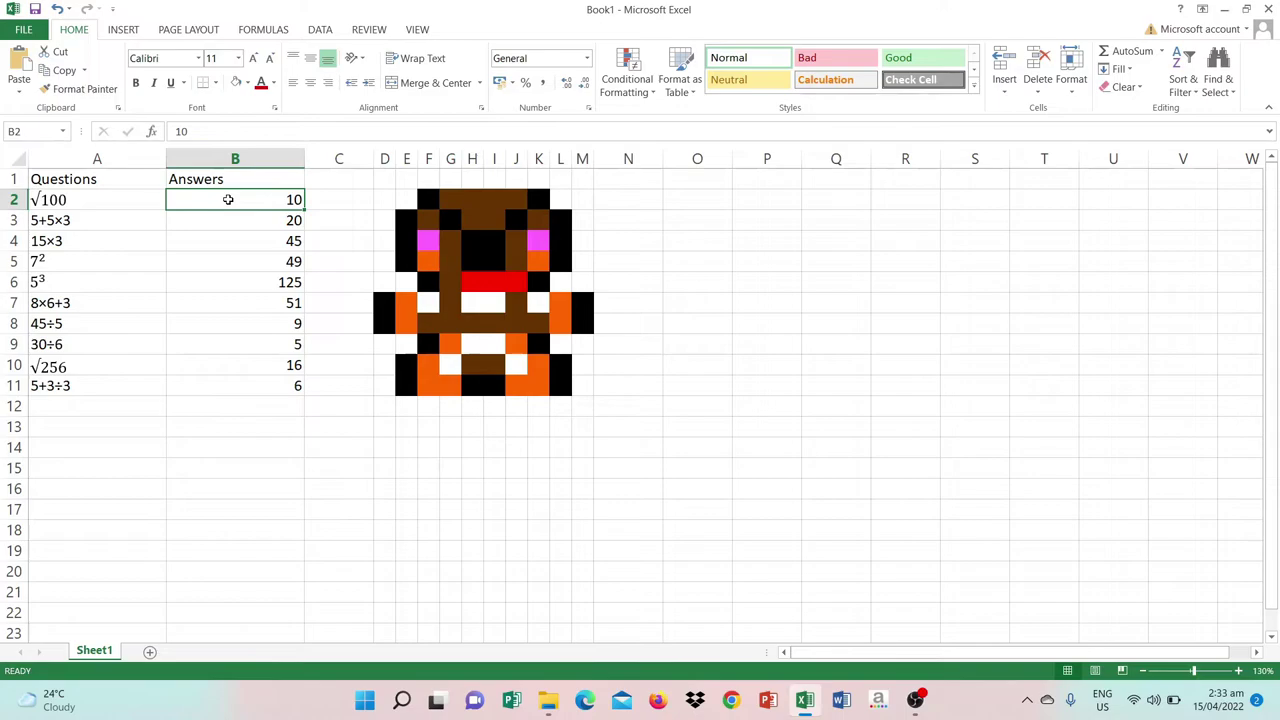
key("BackSpace")
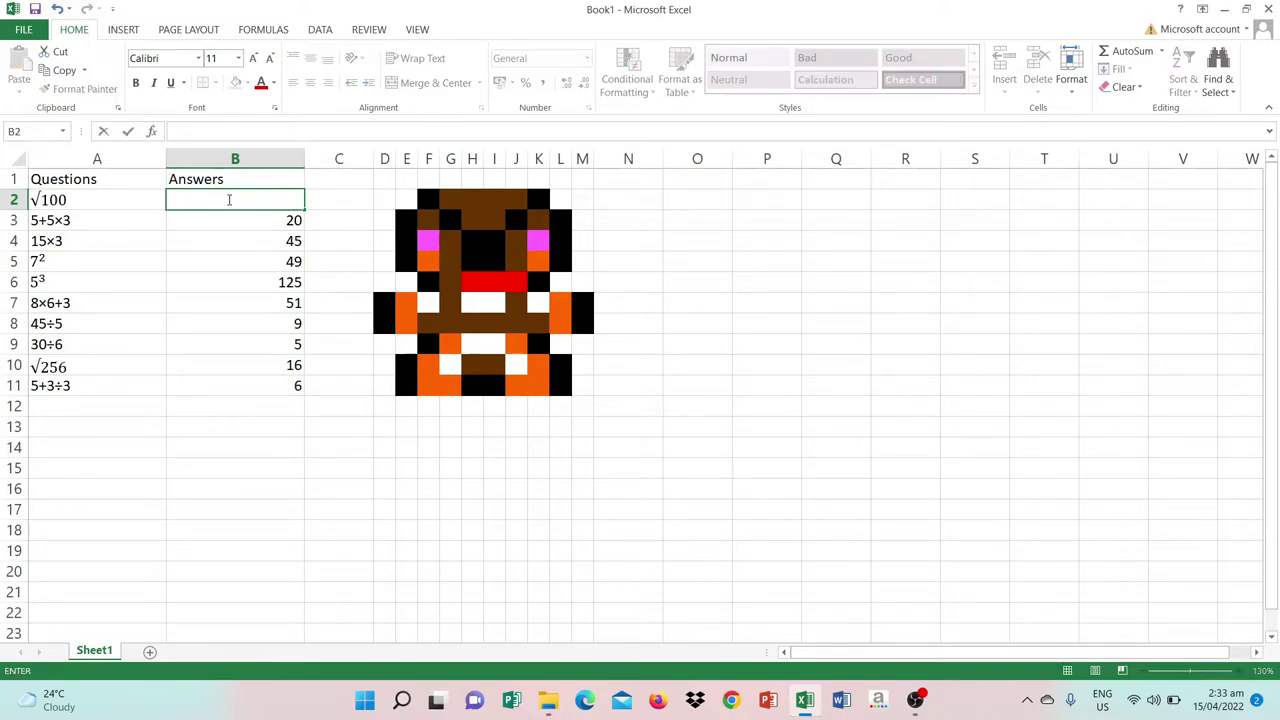
left_click(235, 226)
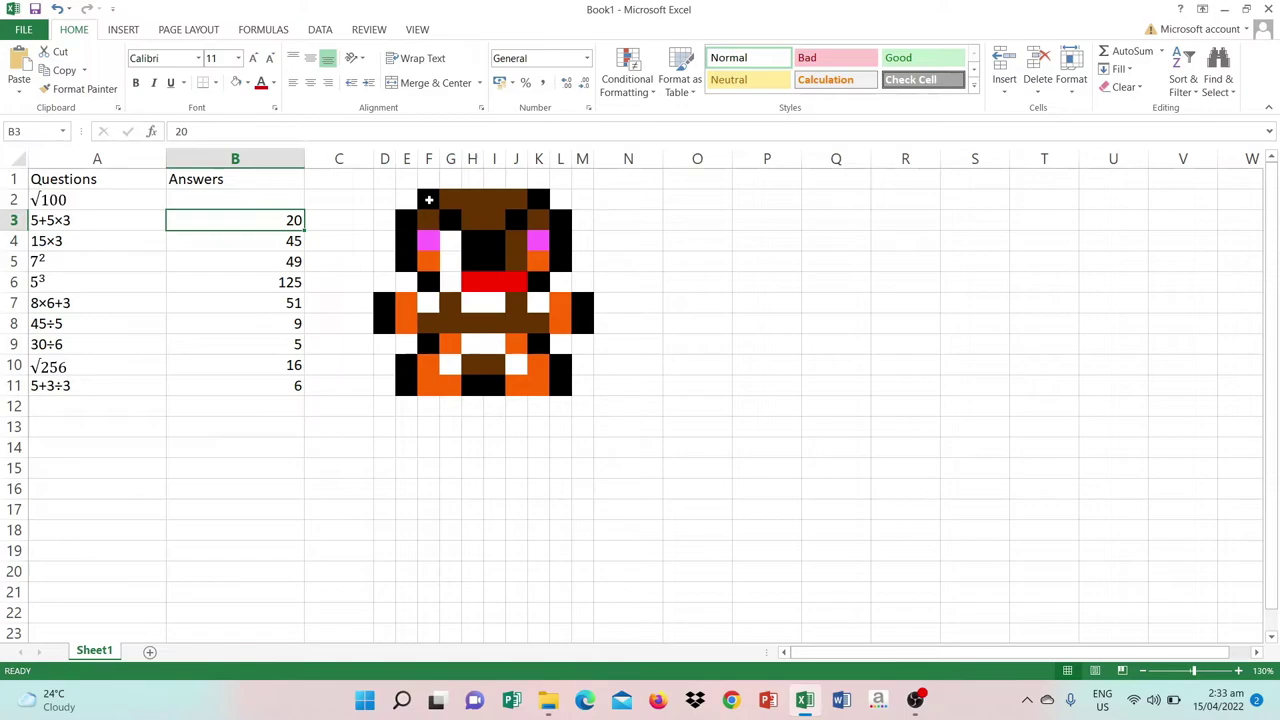
Select pixel ranges F2:H2, H6:J6 and E11:G11 together
left_click_drag(428, 200, 468, 205)
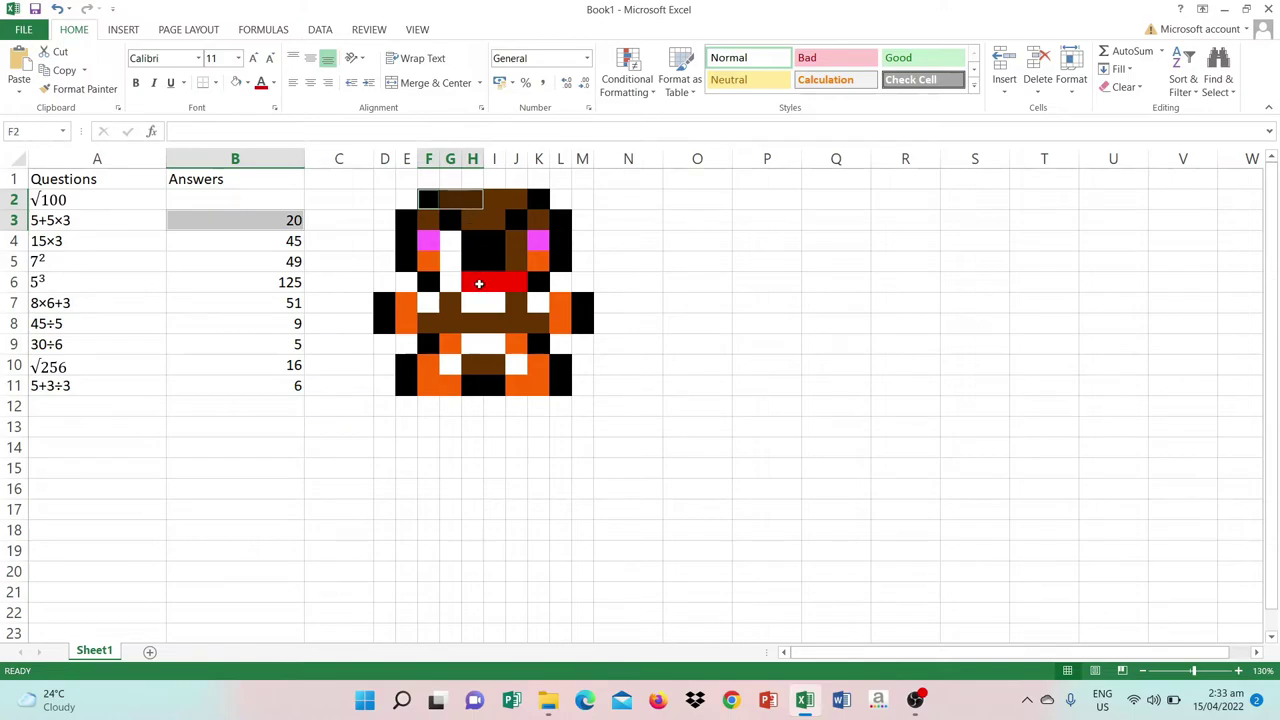
left_click_drag(472, 282, 510, 284)
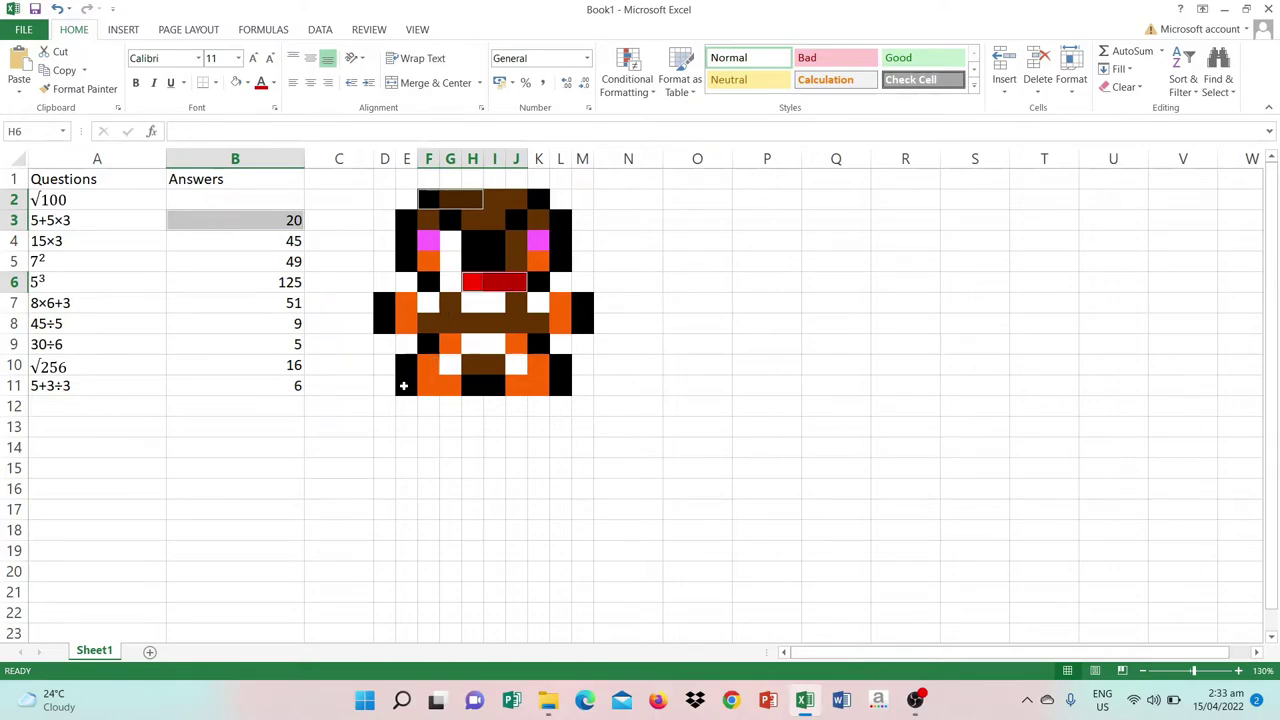
left_click_drag(403, 386, 450, 386)
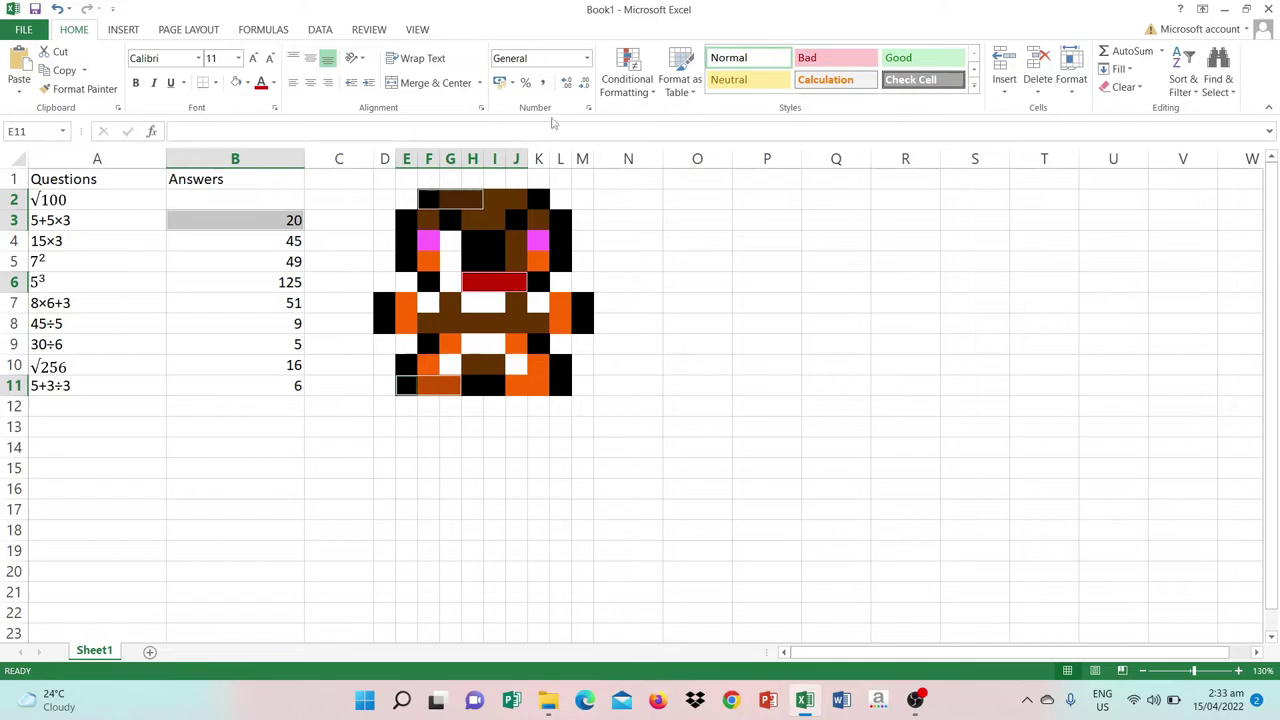
Add a formula rule =$B$3<>20 with No Color fill to those pixels
left_click(628, 92)
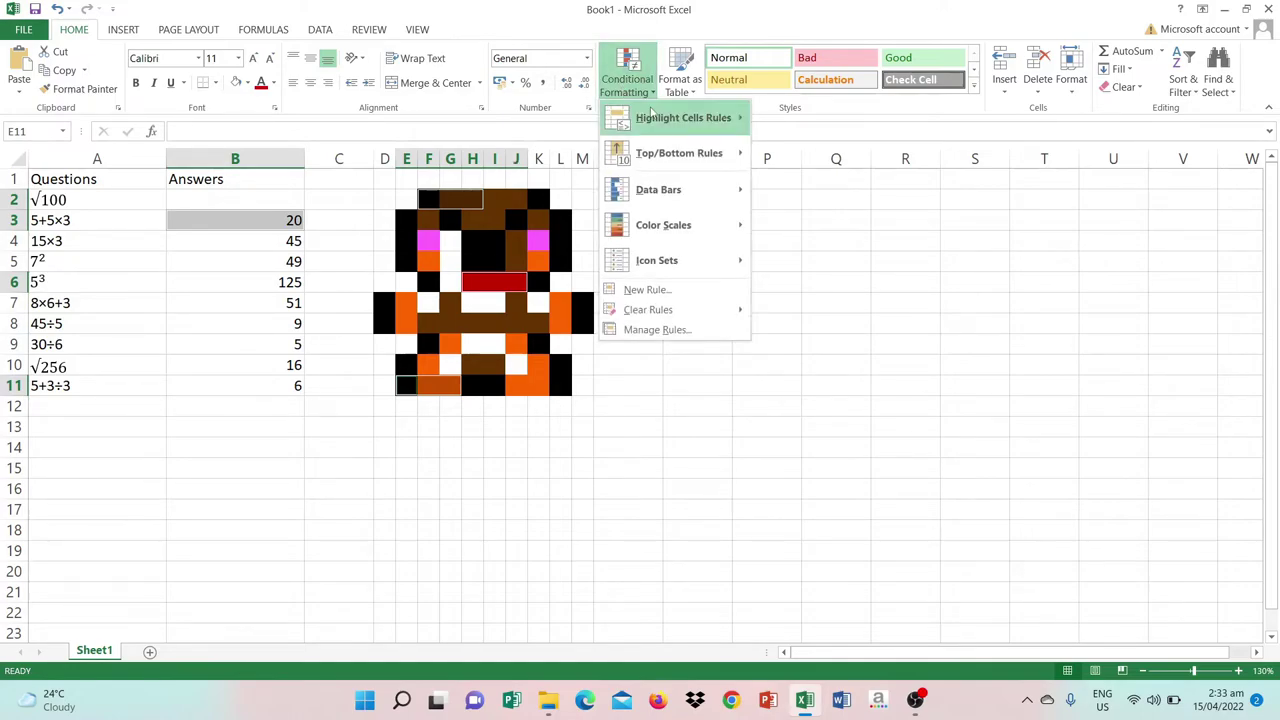
mouse_move(692, 122)
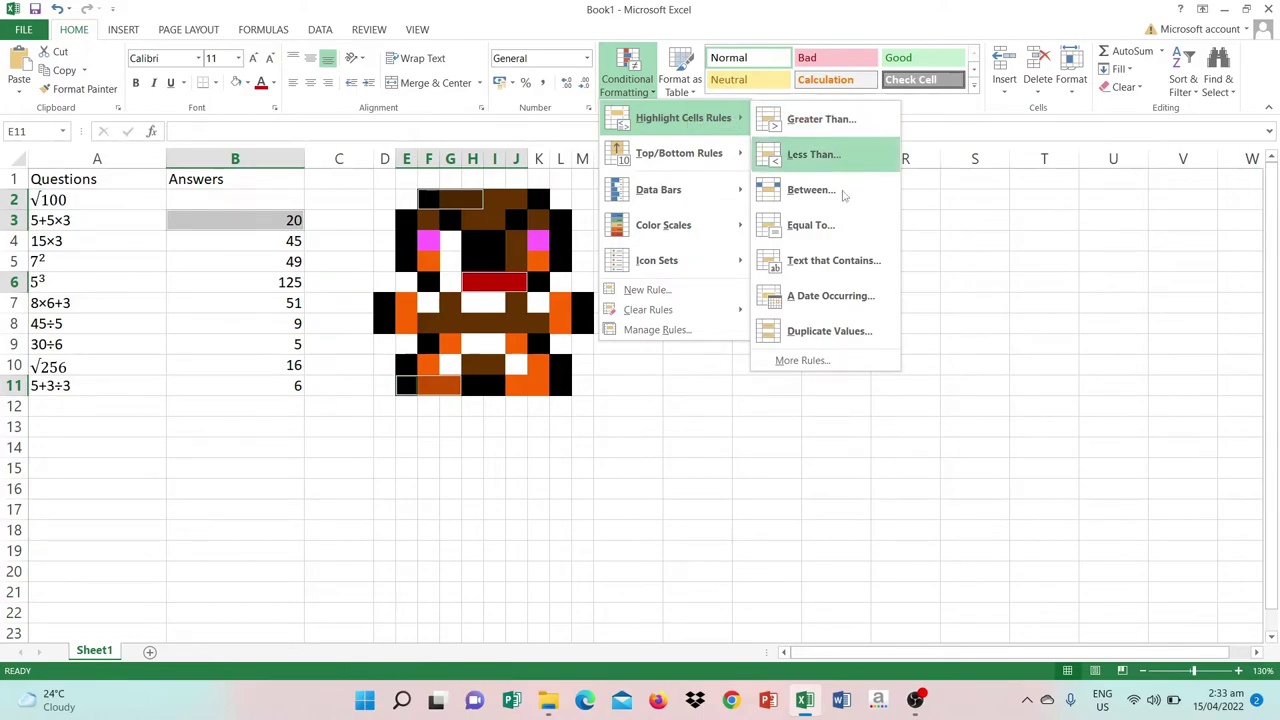
left_click(817, 362)
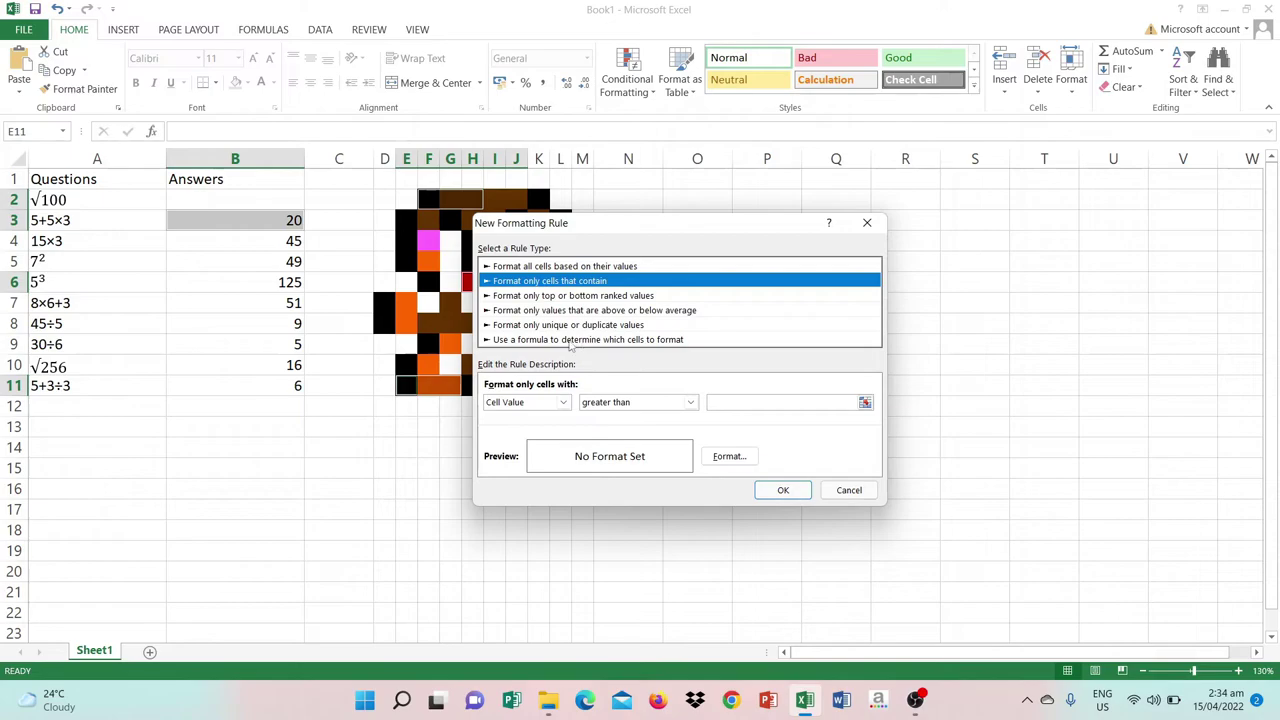
left_click(565, 341)
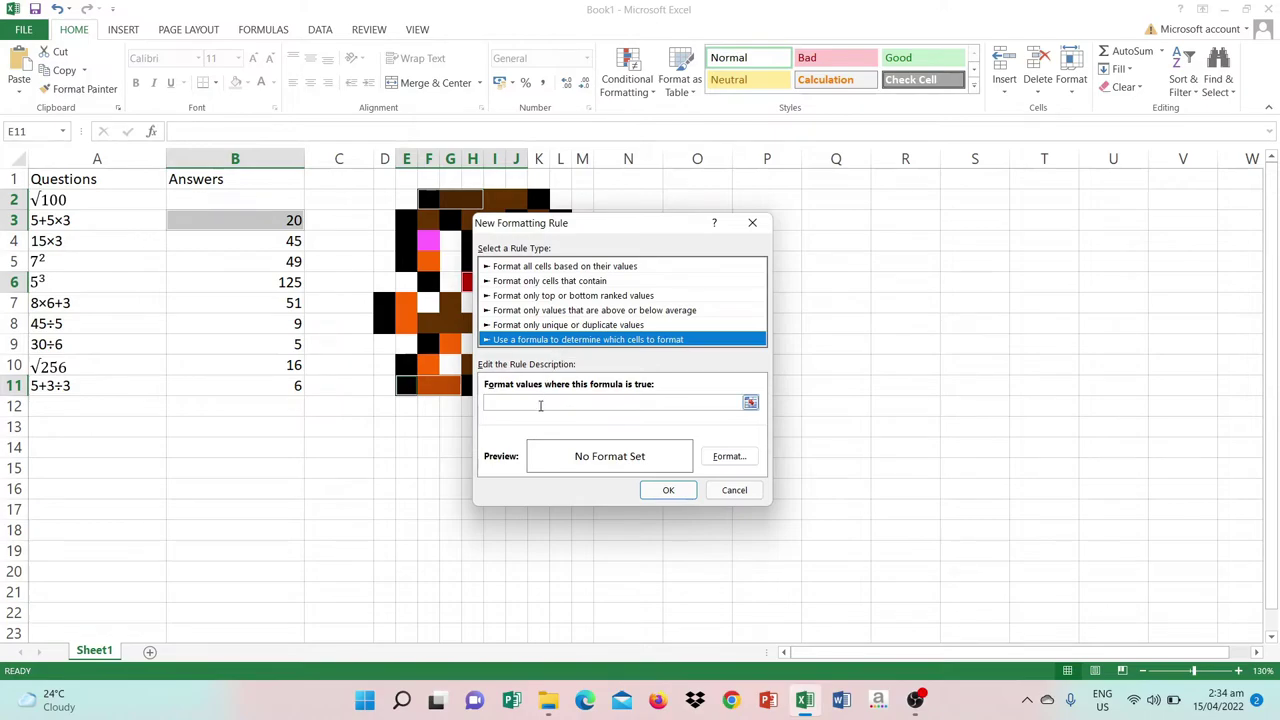
left_click(540, 403)
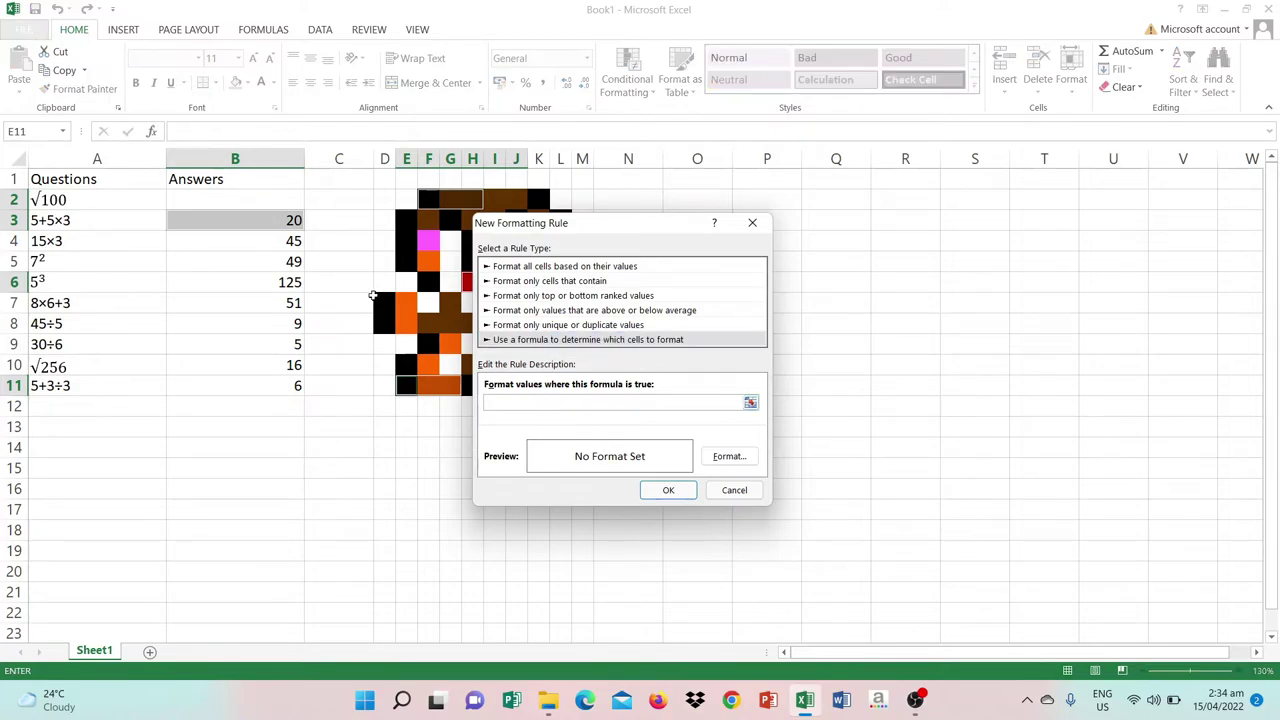
left_click(260, 225)
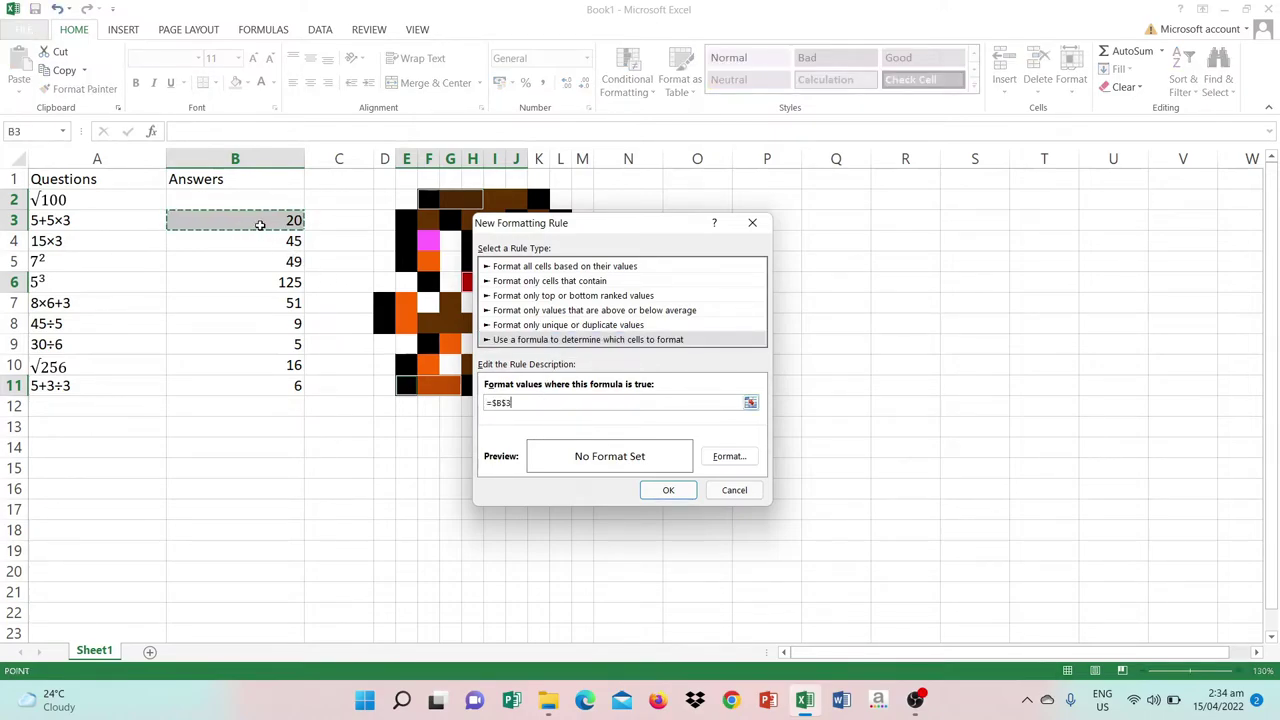
type("<")
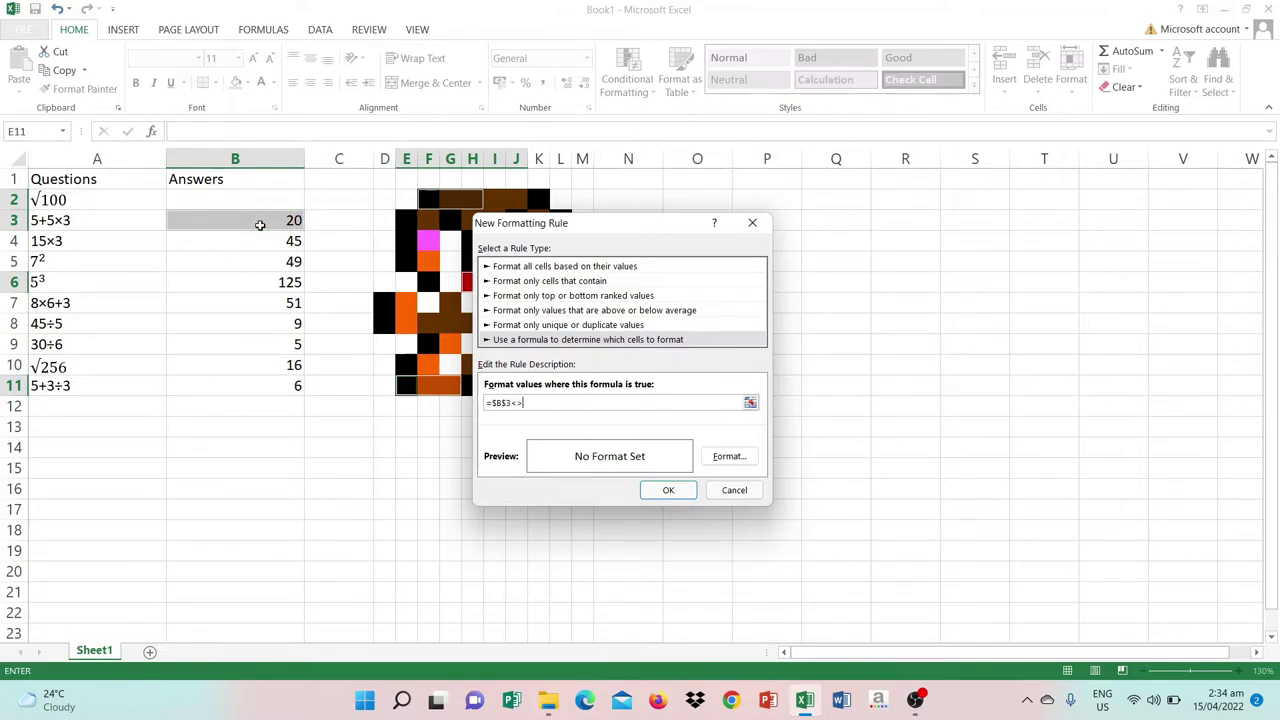
type(">20")
left_click(727, 458)
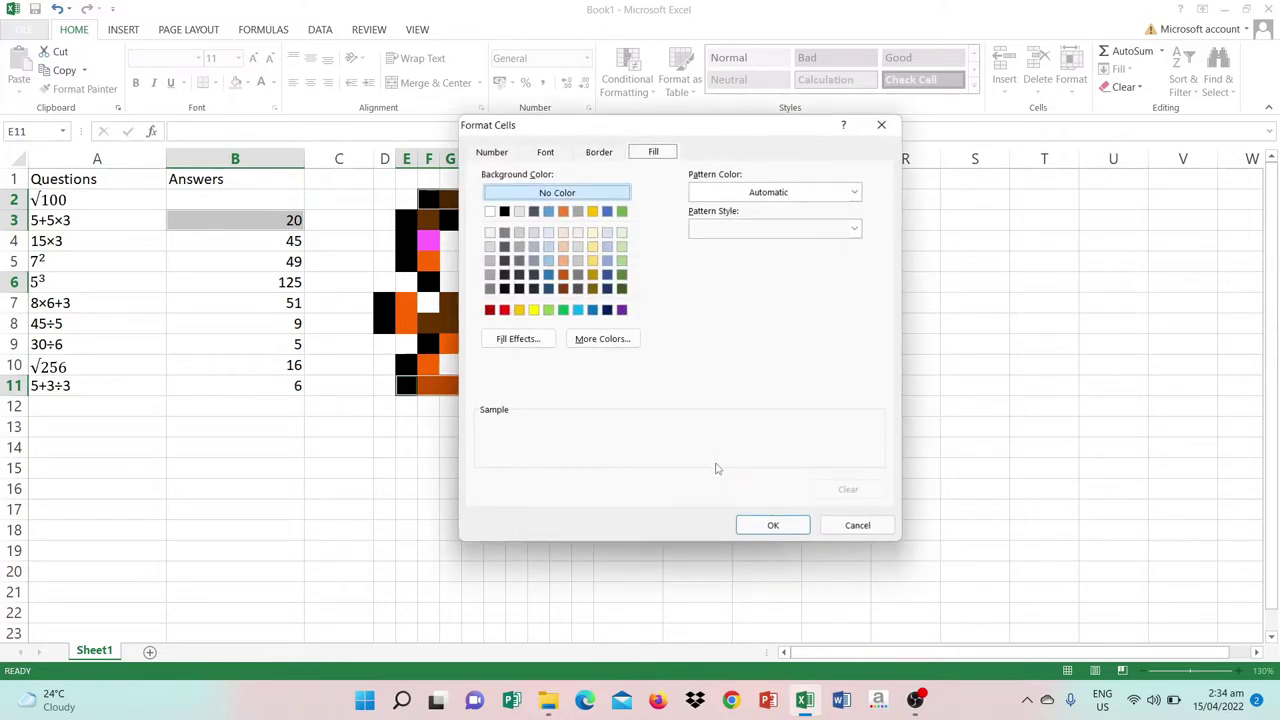
left_click(549, 194)
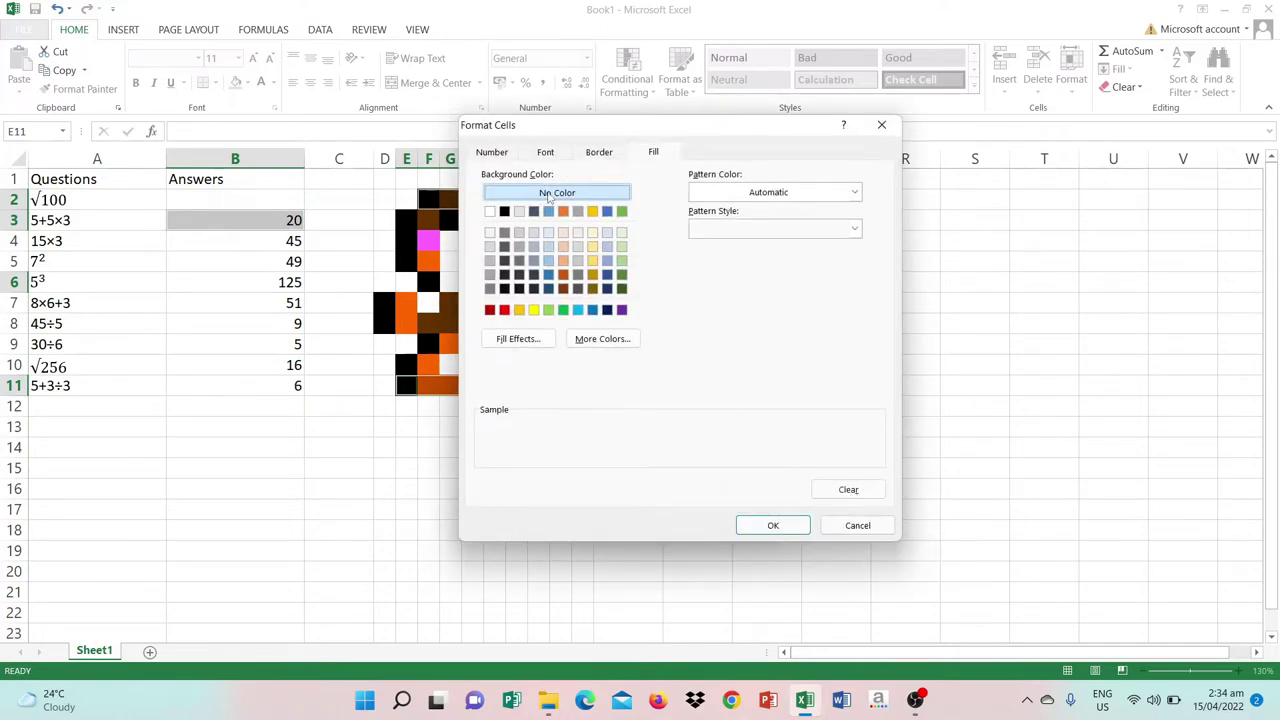
left_click(773, 526)
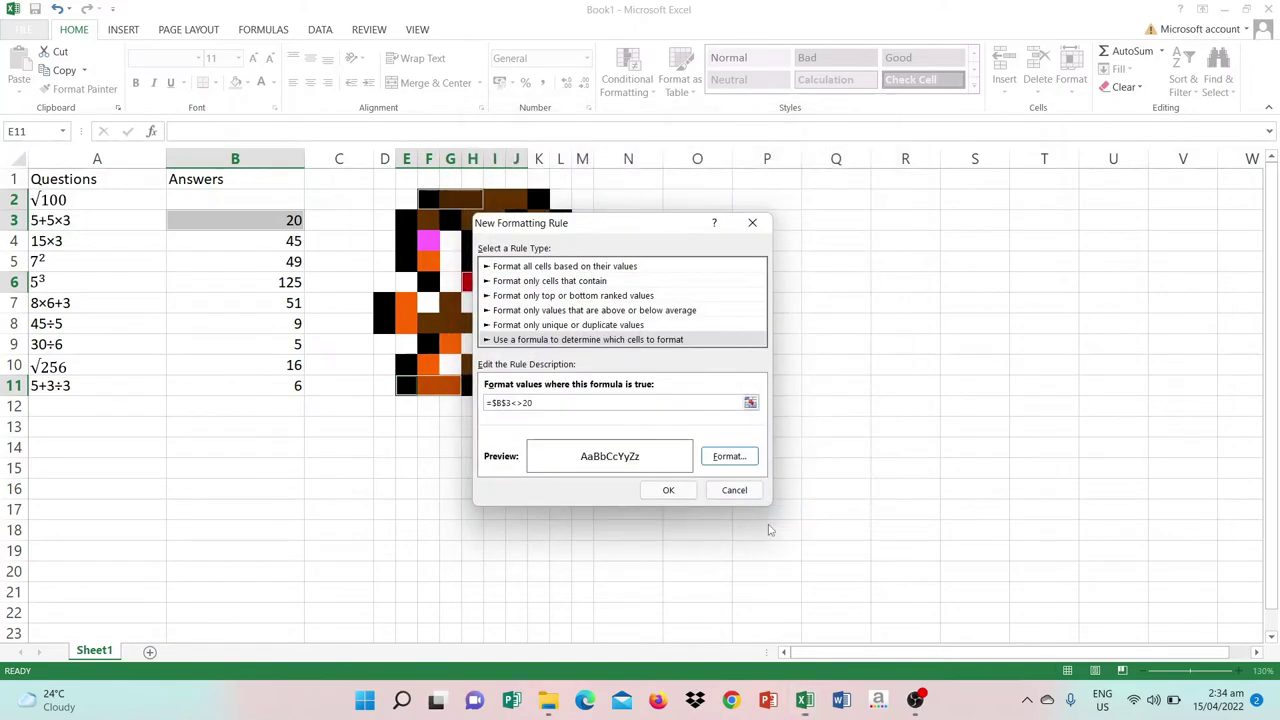
left_click(662, 490)
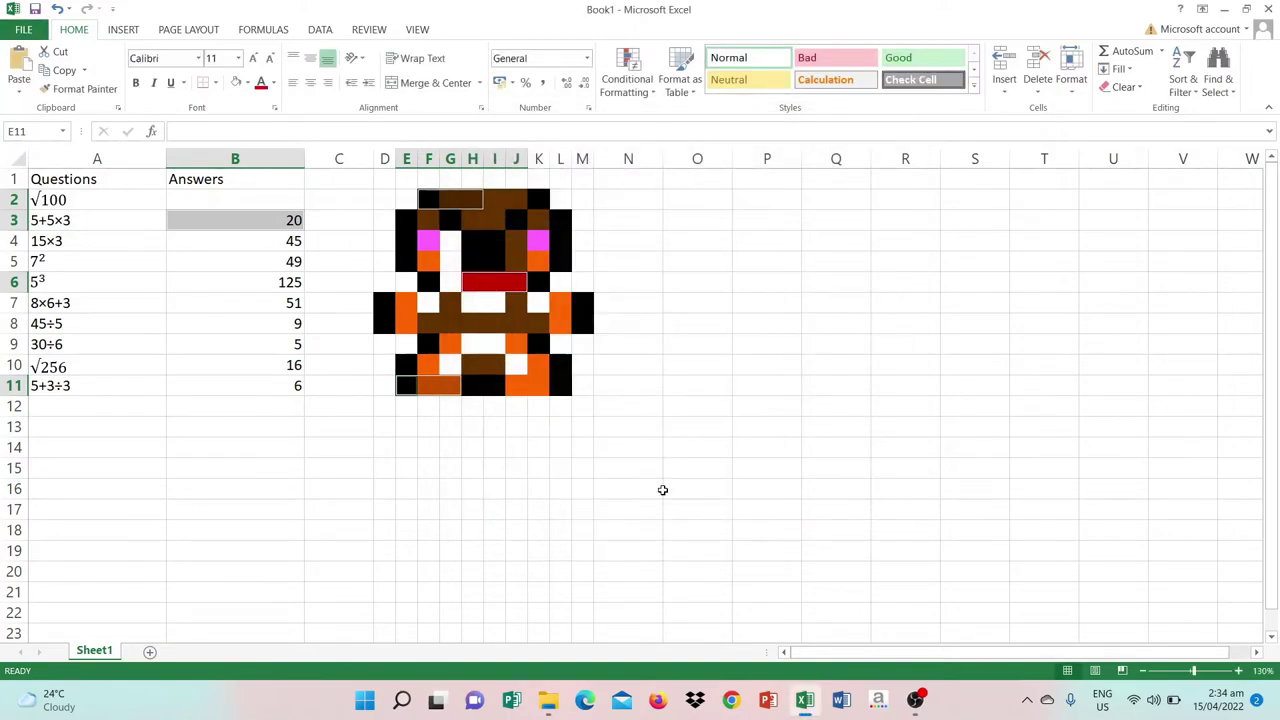
Empty B3 of its answer 20 to test the new rule
left_click(262, 245)
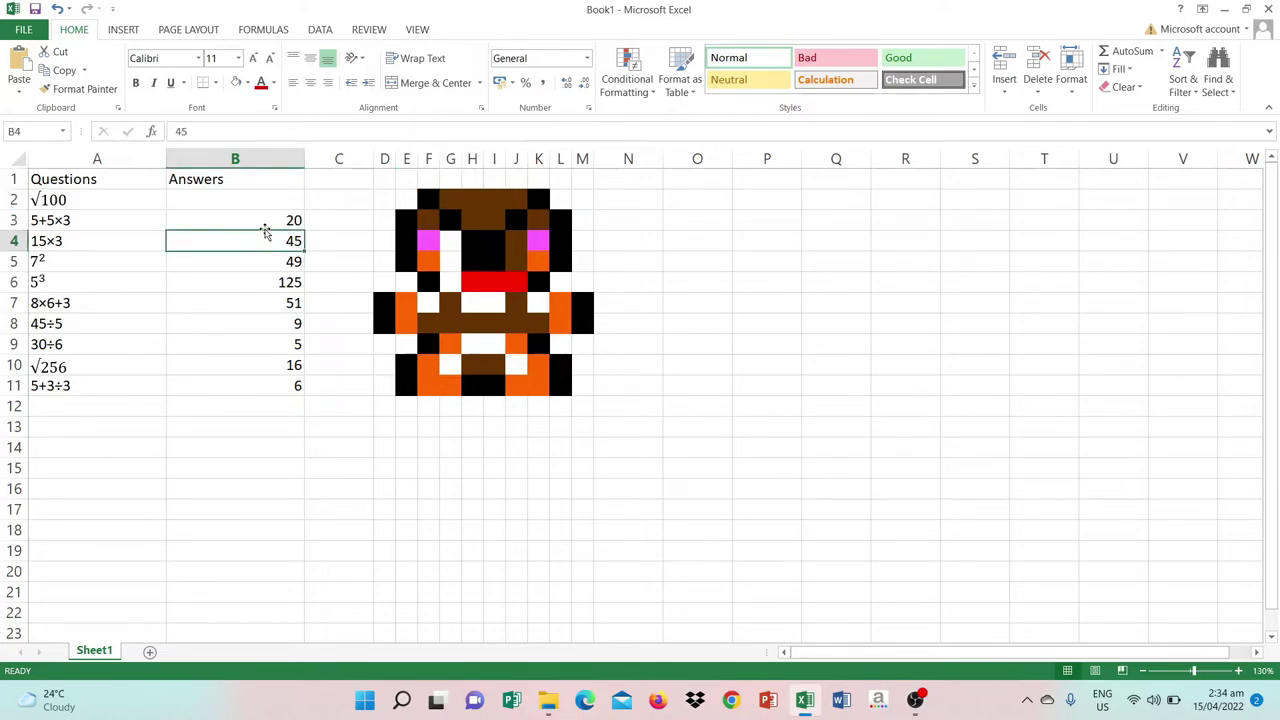
left_click(265, 222)
key("BackSpace")
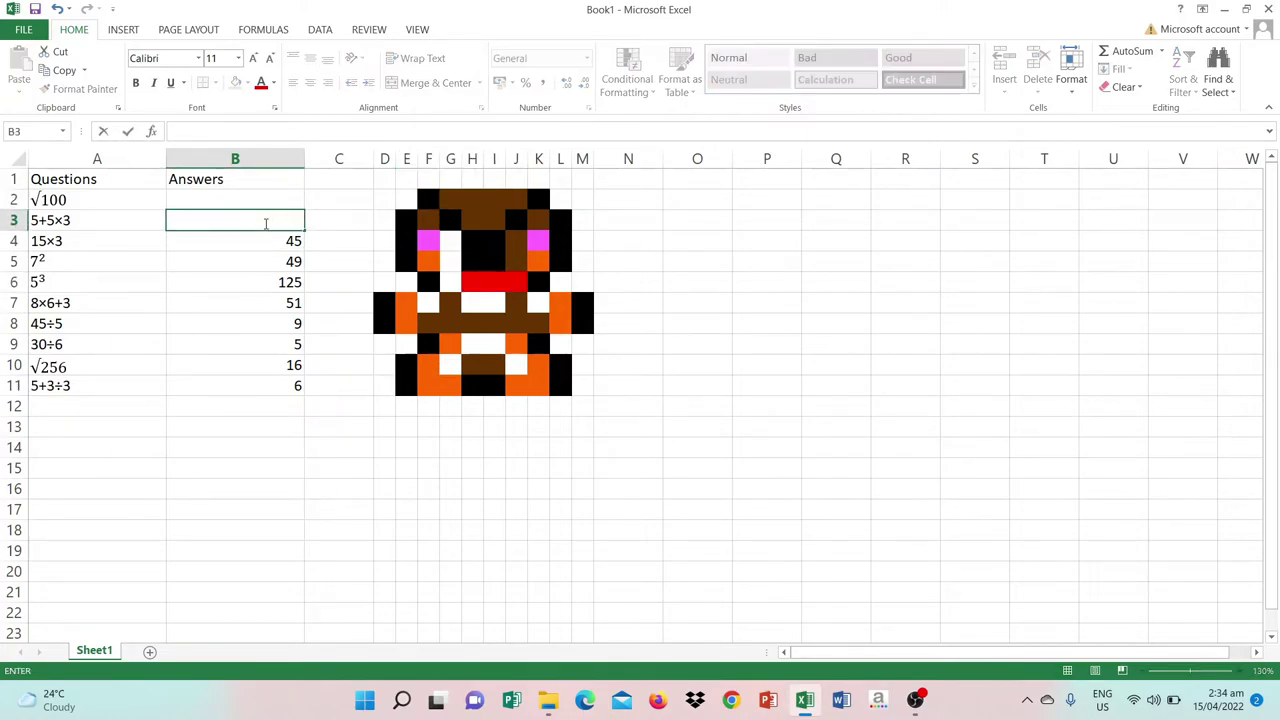
left_click(258, 241)
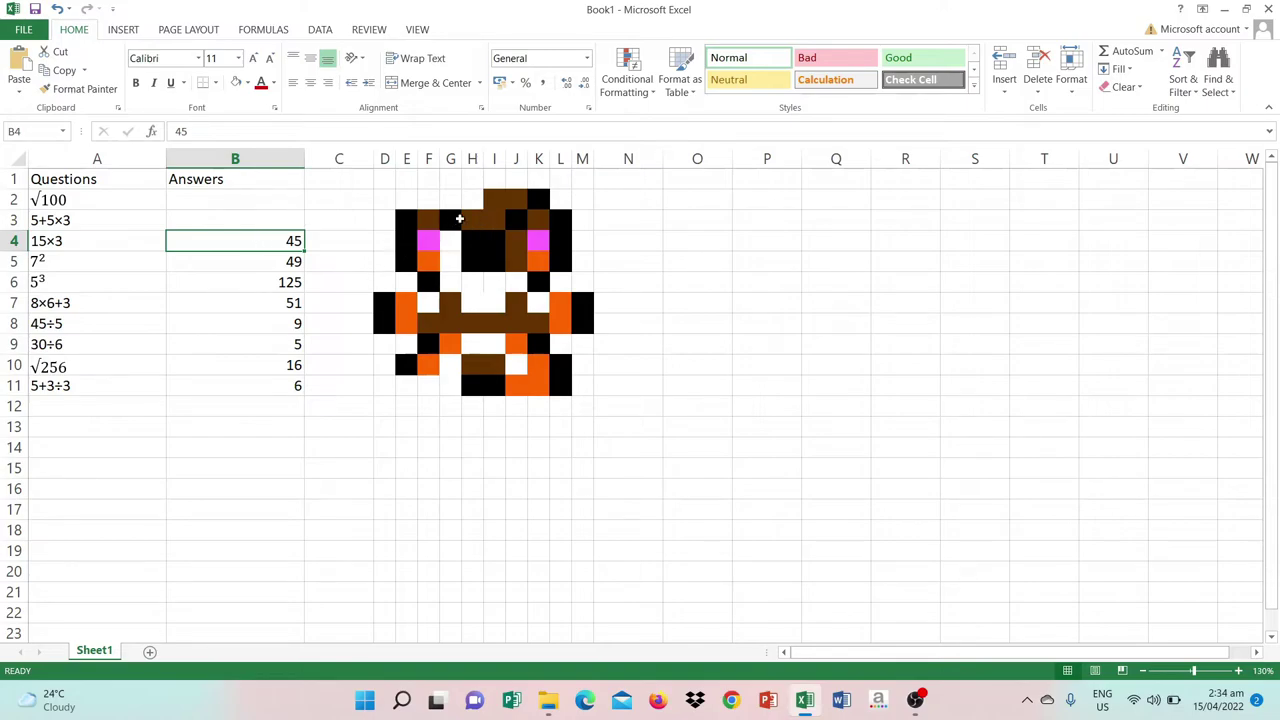
Select pixel ranges H3:H5, J7:J9 and M7:M8 together
left_click_drag(474, 219, 471, 257, "ctrl")
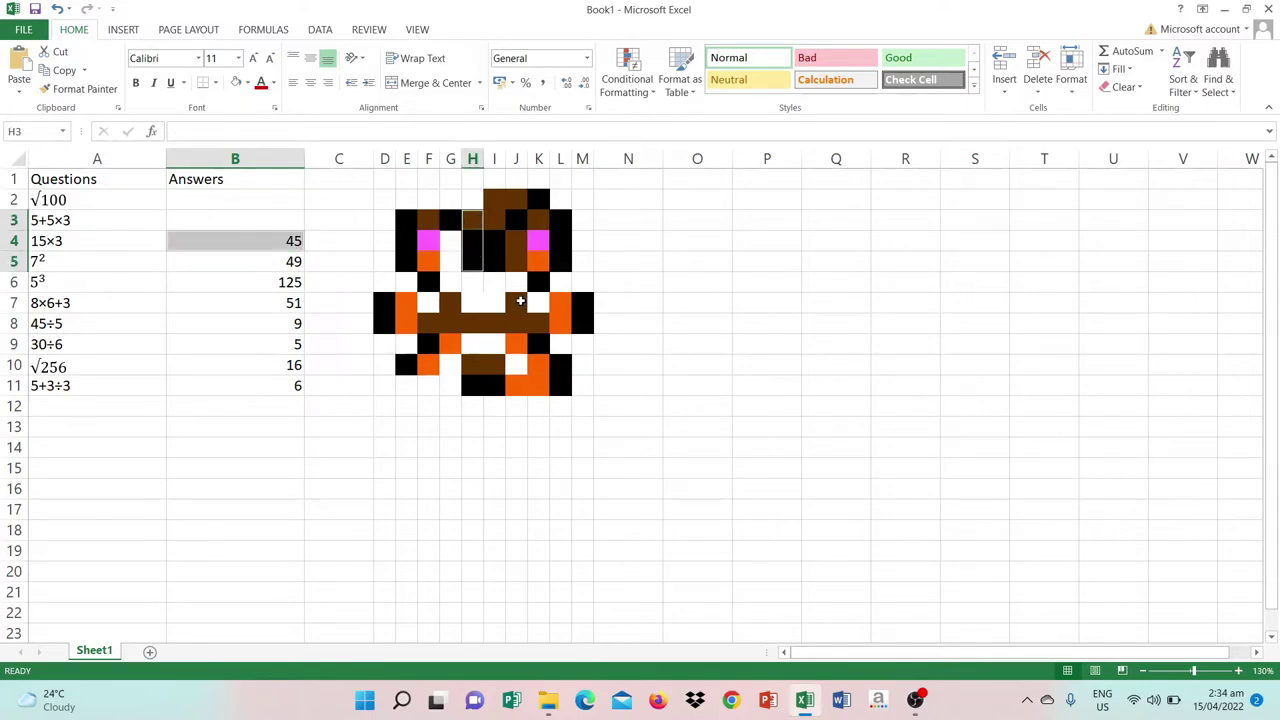
left_click_drag(517, 302, 517, 336, "ctrl")
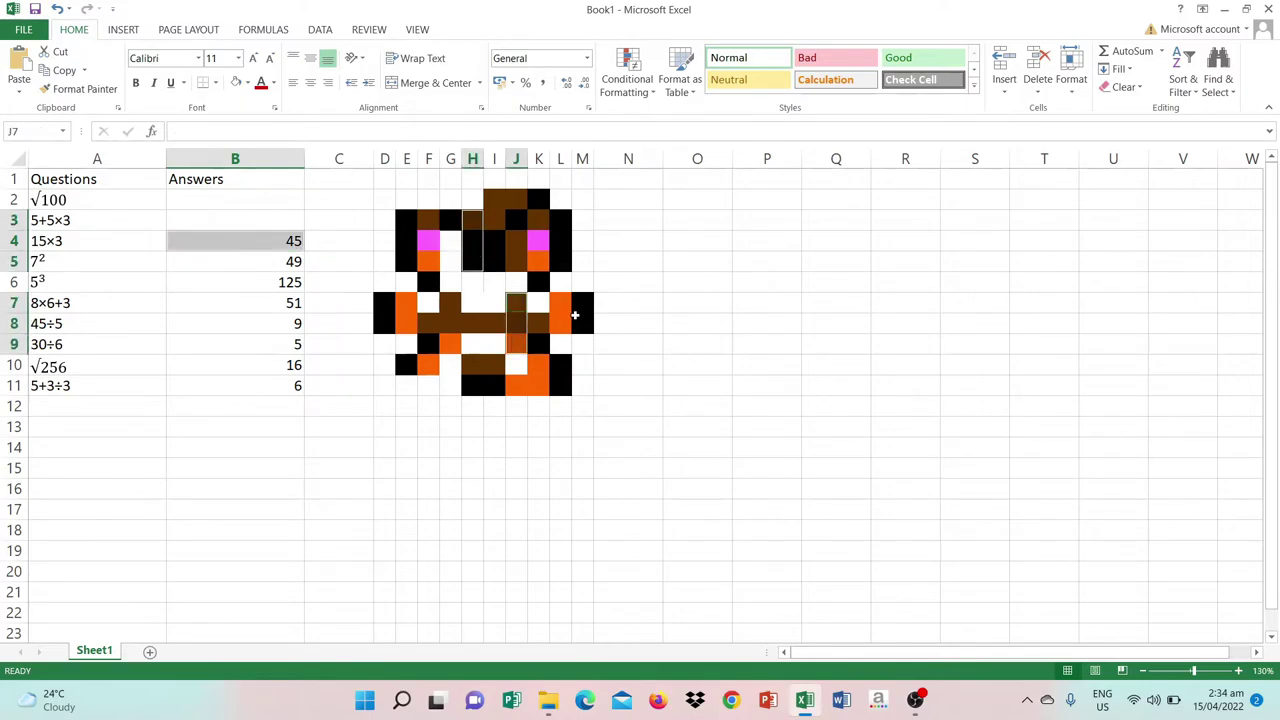
left_click_drag(580, 306, 580, 320, "ctrl")
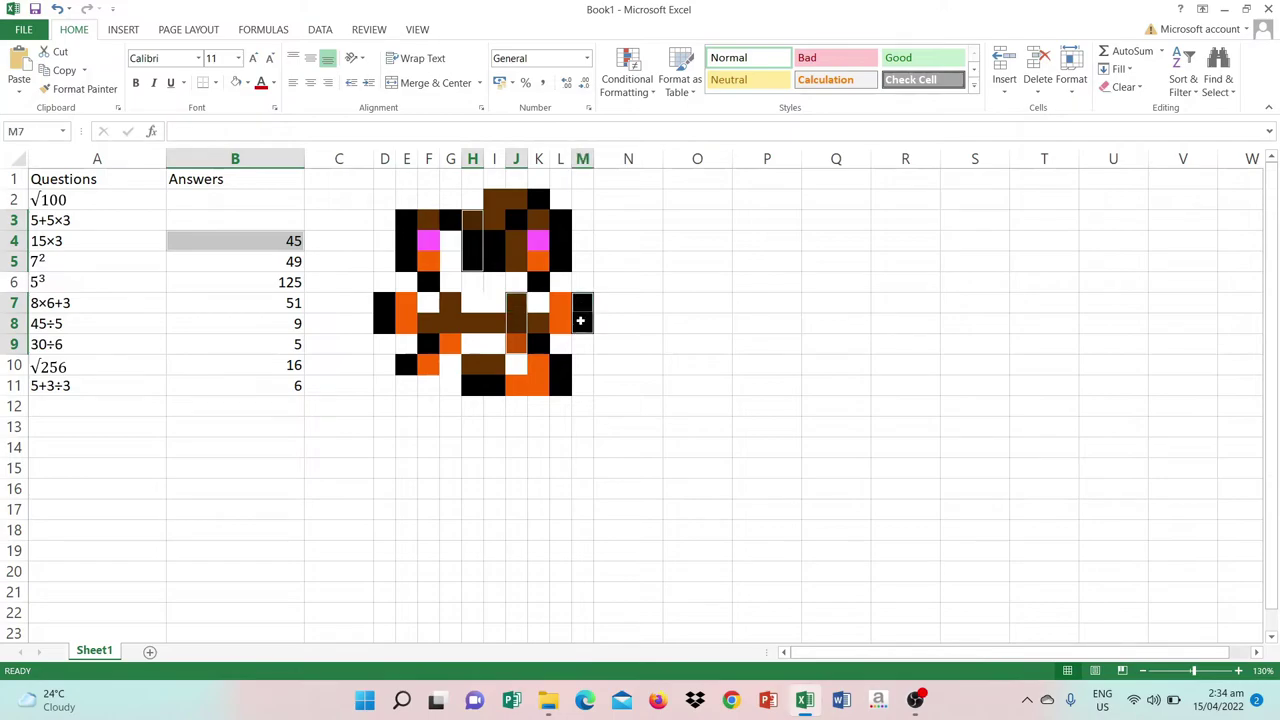
Add a formula rule =$B$4<>45 with No Color fill to those pixels
left_click(620, 85)
mouse_move(680, 125)
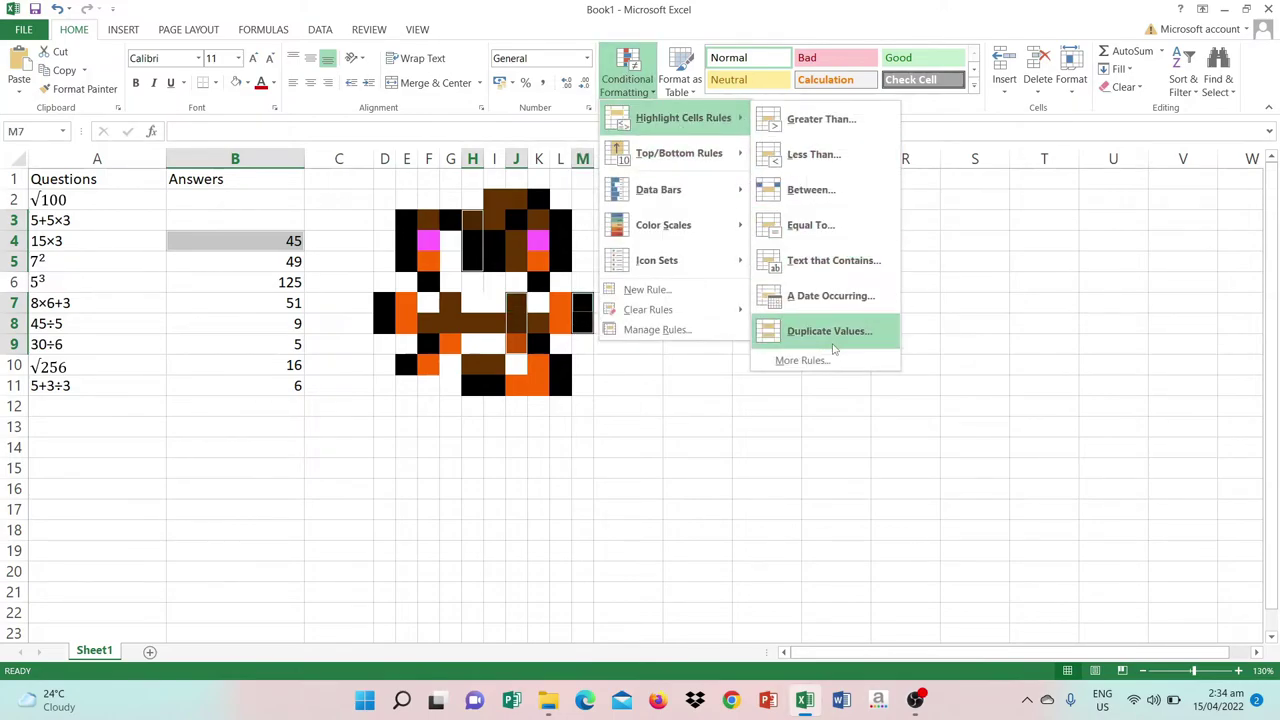
left_click(805, 360)
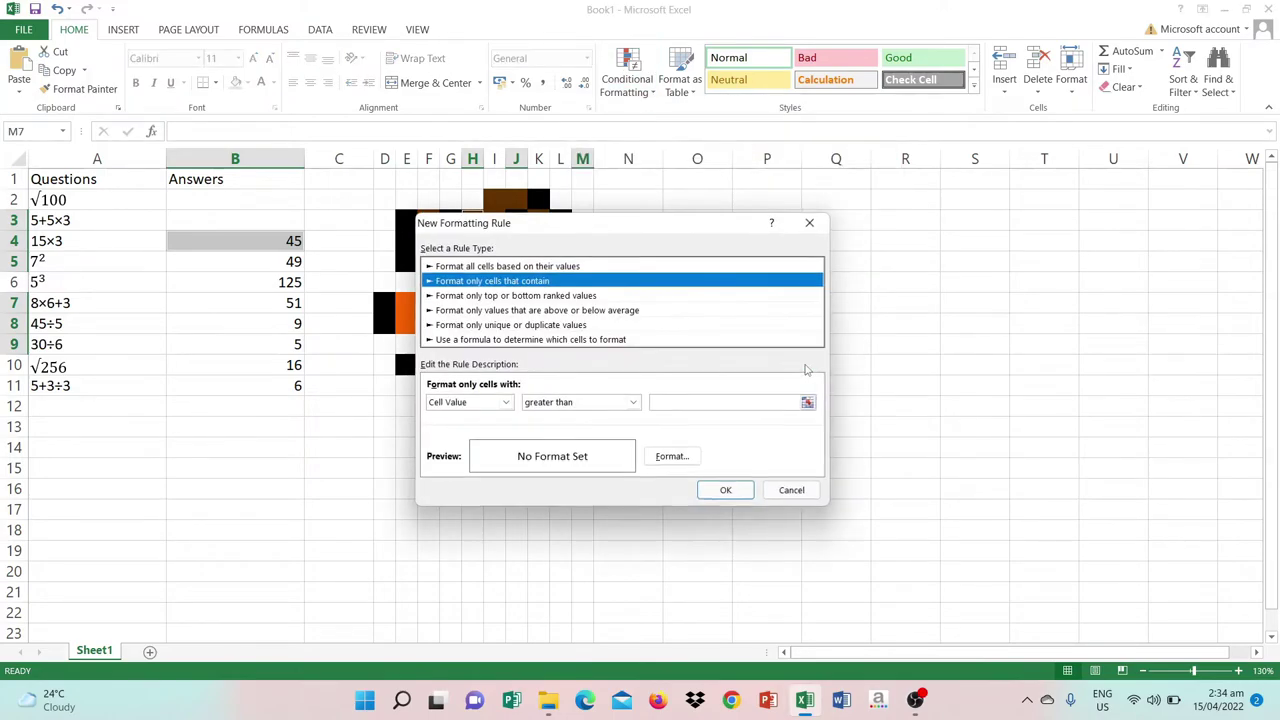
left_click(492, 339)
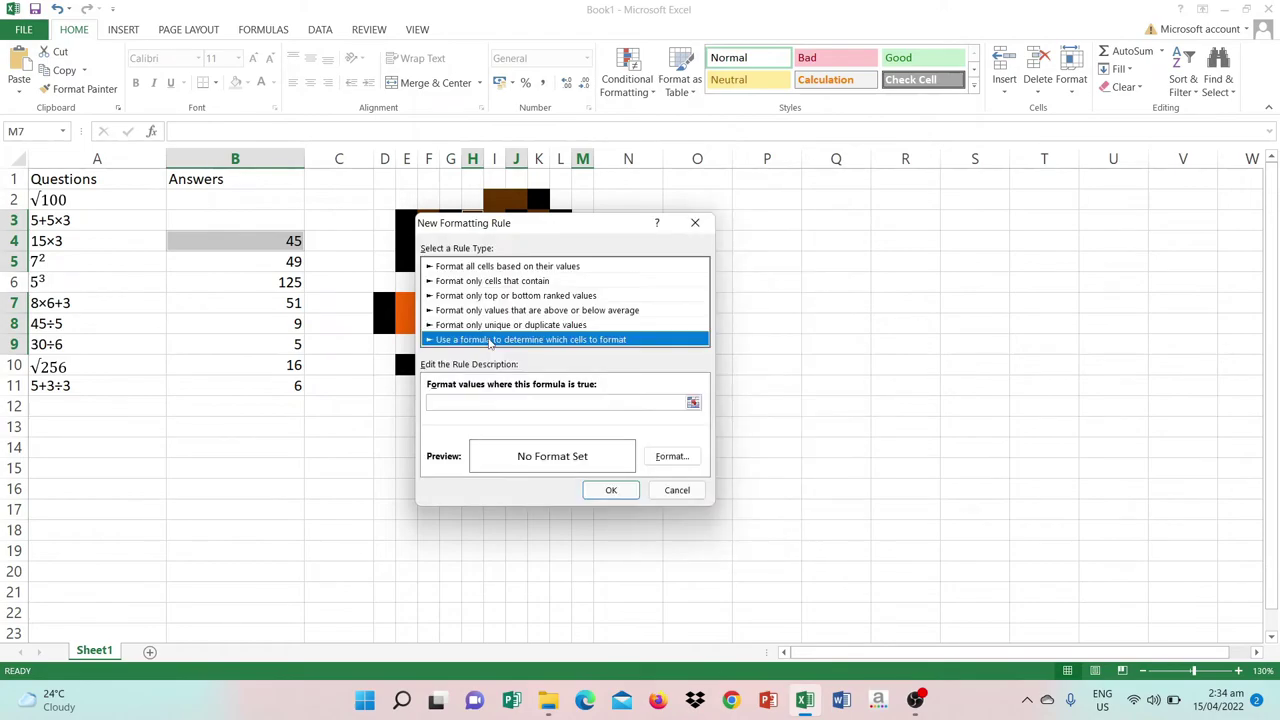
left_click(266, 243)
type("<>45")
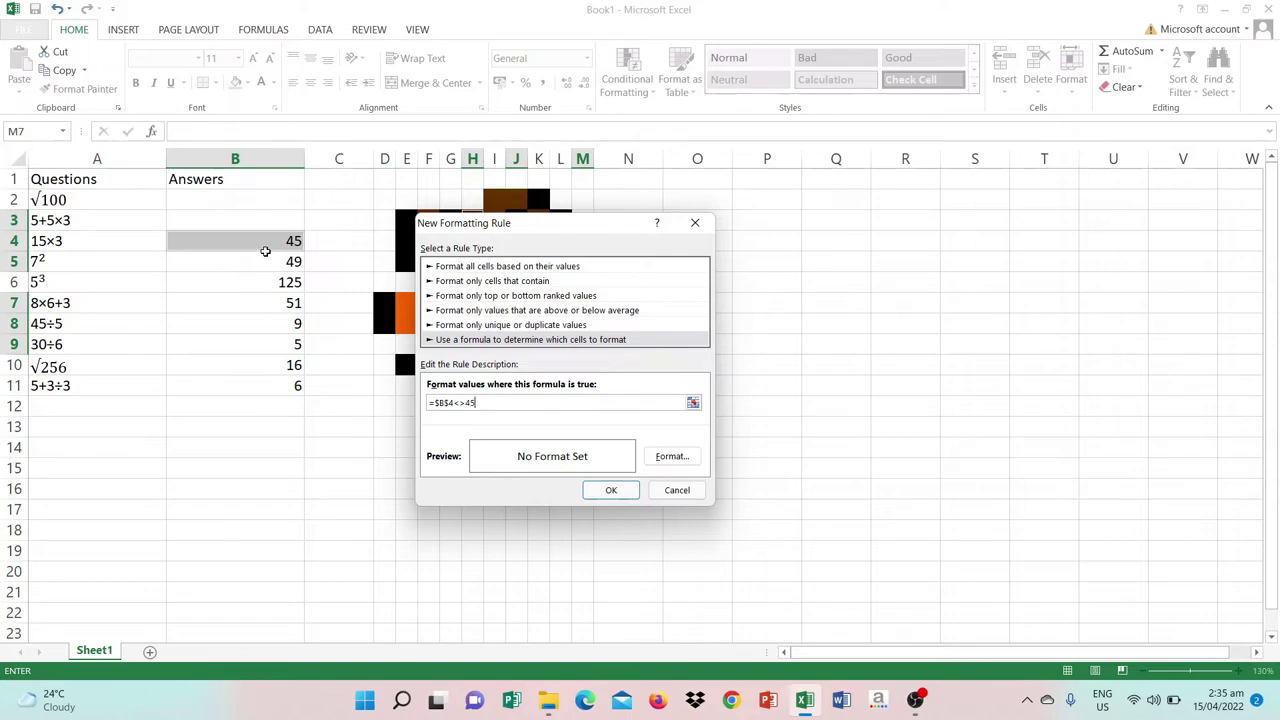
left_click(662, 458)
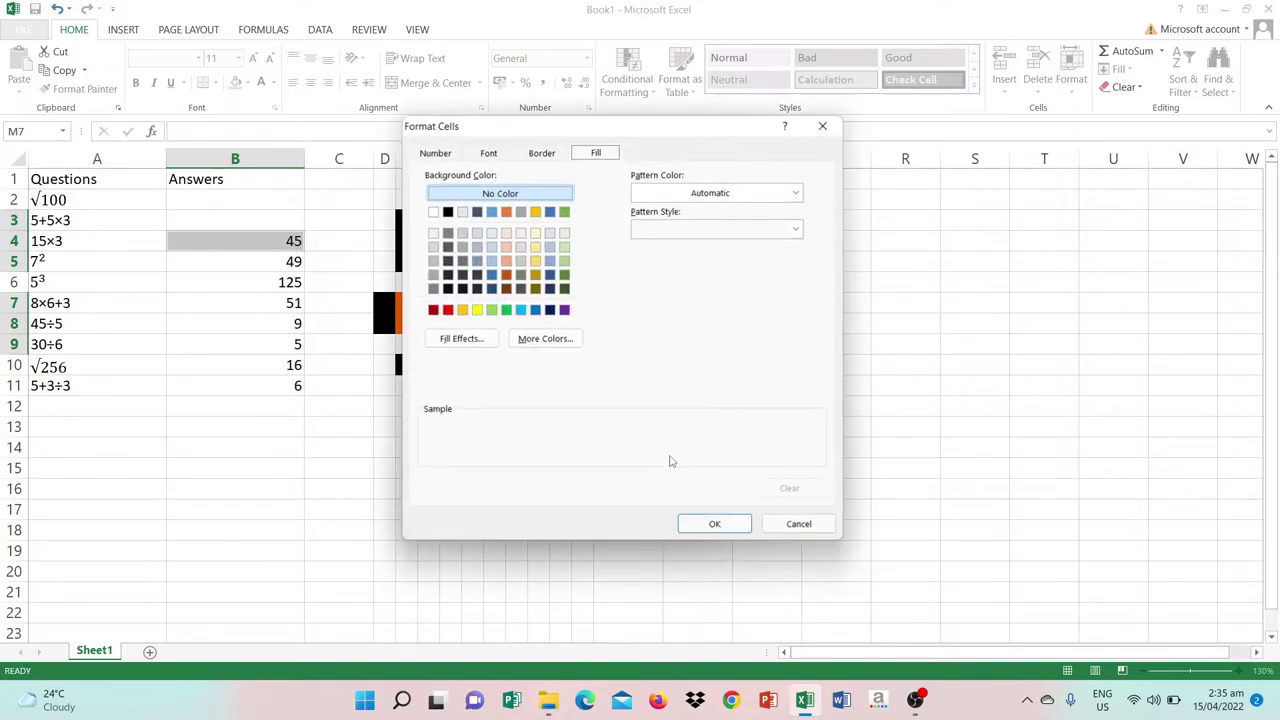
left_click(715, 525)
left_click(610, 490)
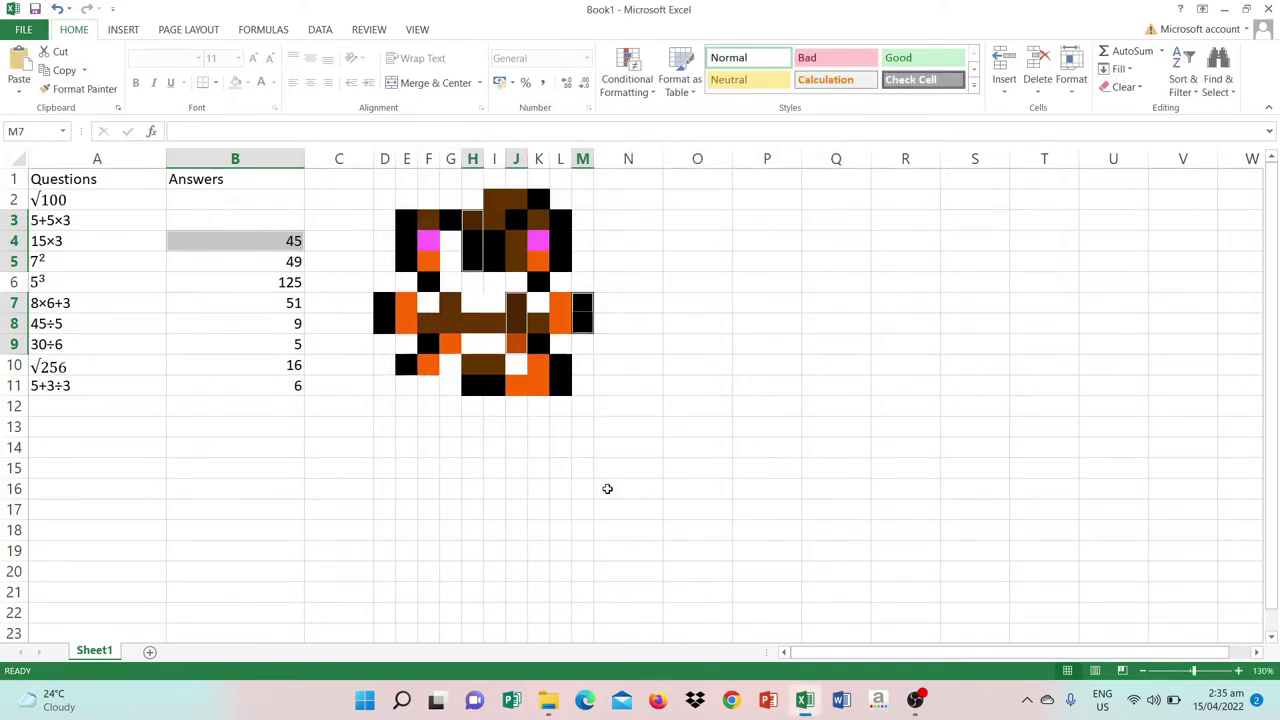
Clear the answer 45 from B4 so those pixels blank out
left_click(261, 262)
left_click(258, 241)
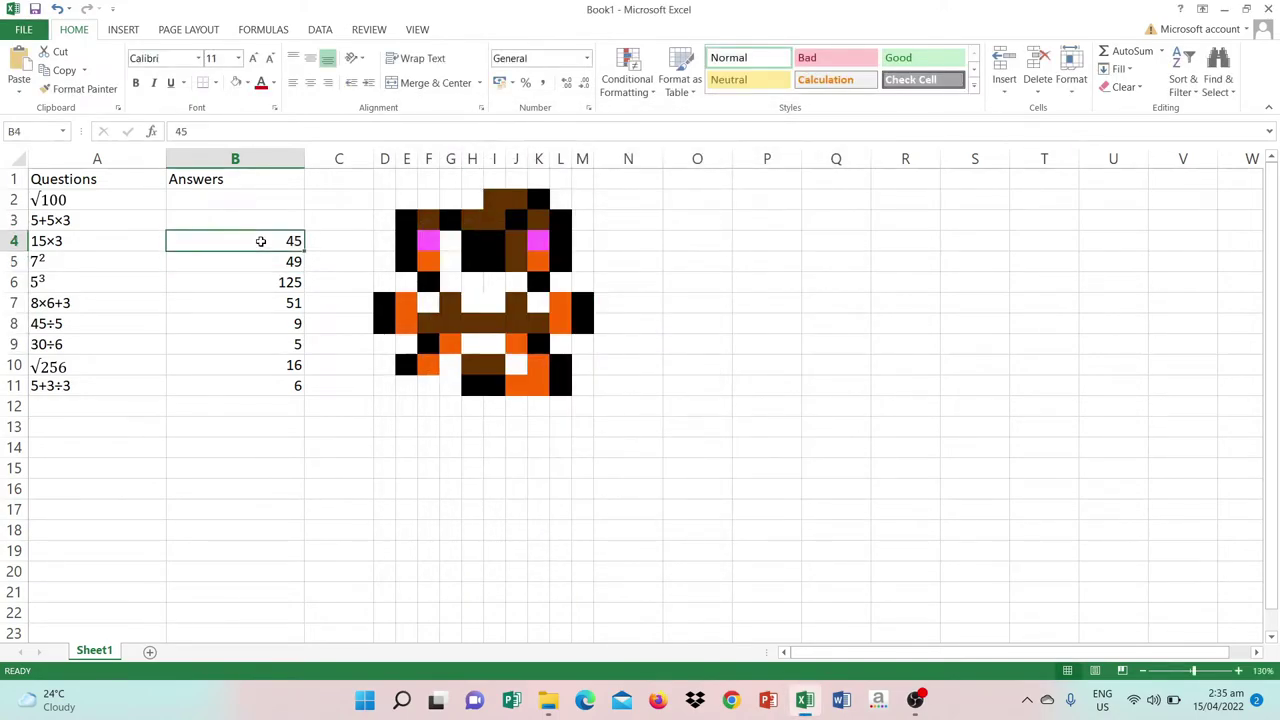
key("BackSpace")
left_click(260, 262)
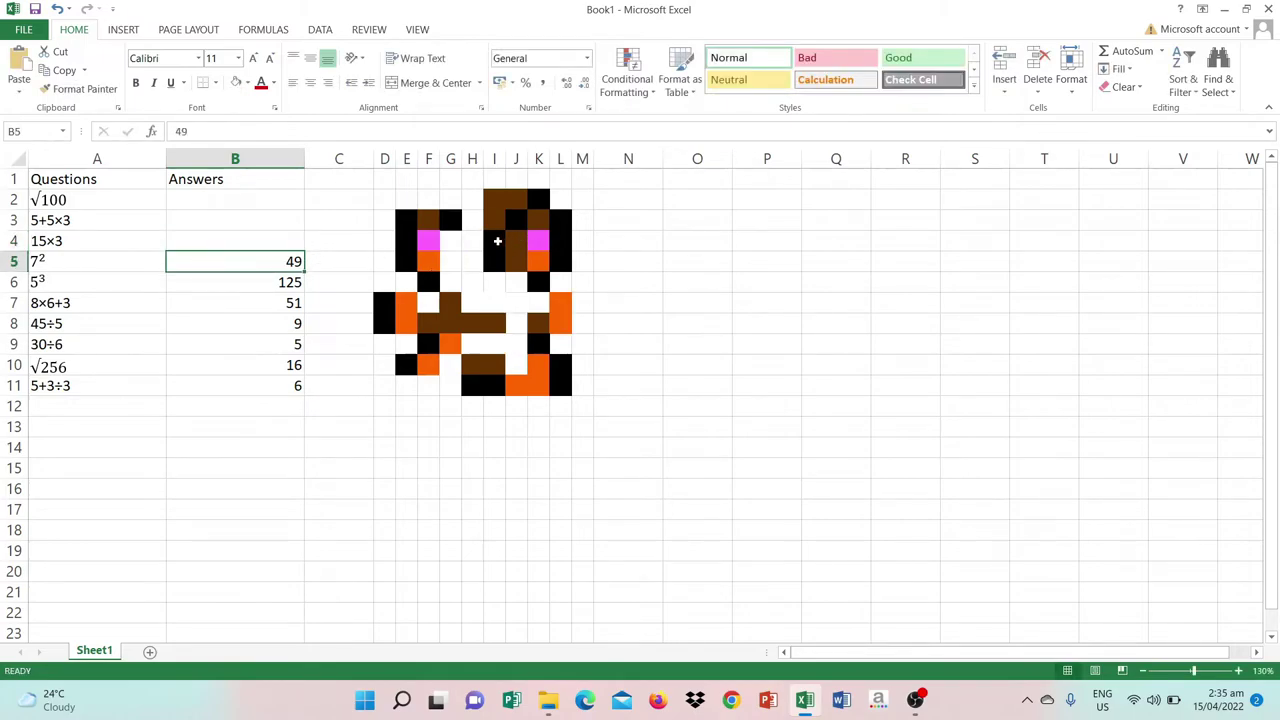
Select pixel ranges I4:K4, D7:E7 and I11:J11 together
left_click_drag(496, 241, 538, 243)
left_click_drag(382, 301, 401, 300)
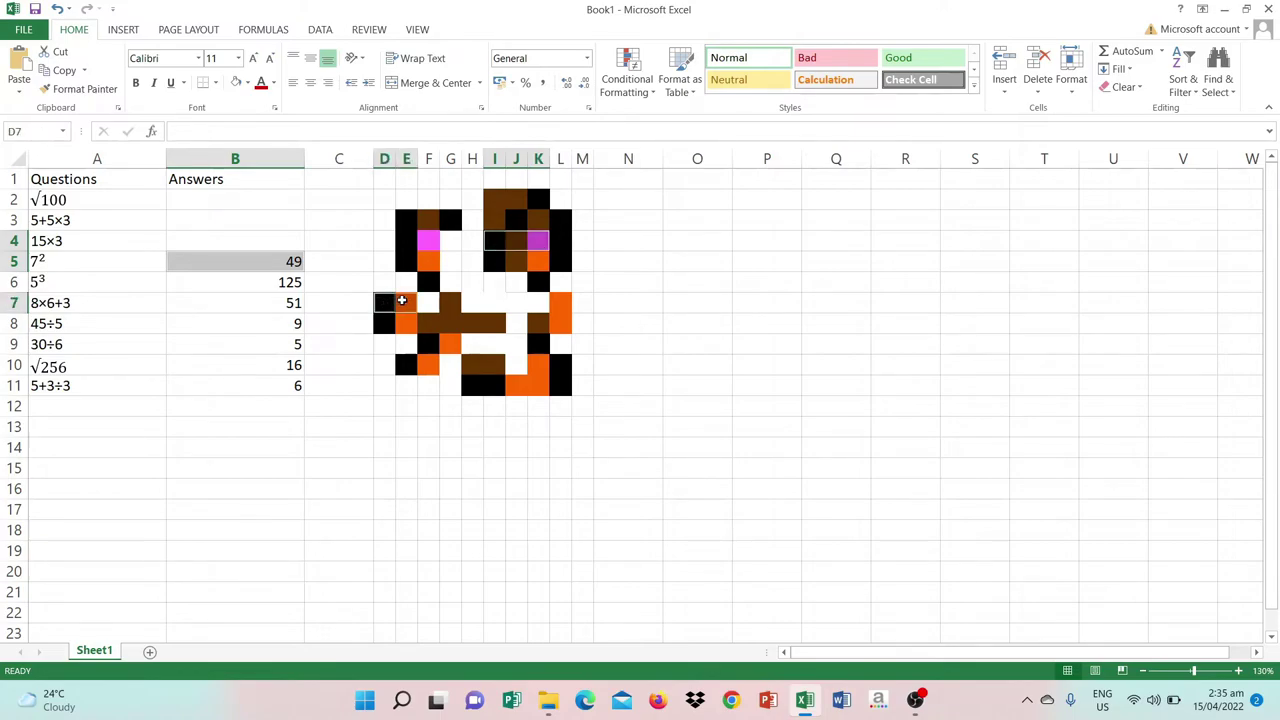
left_click_drag(495, 386, 521, 384)
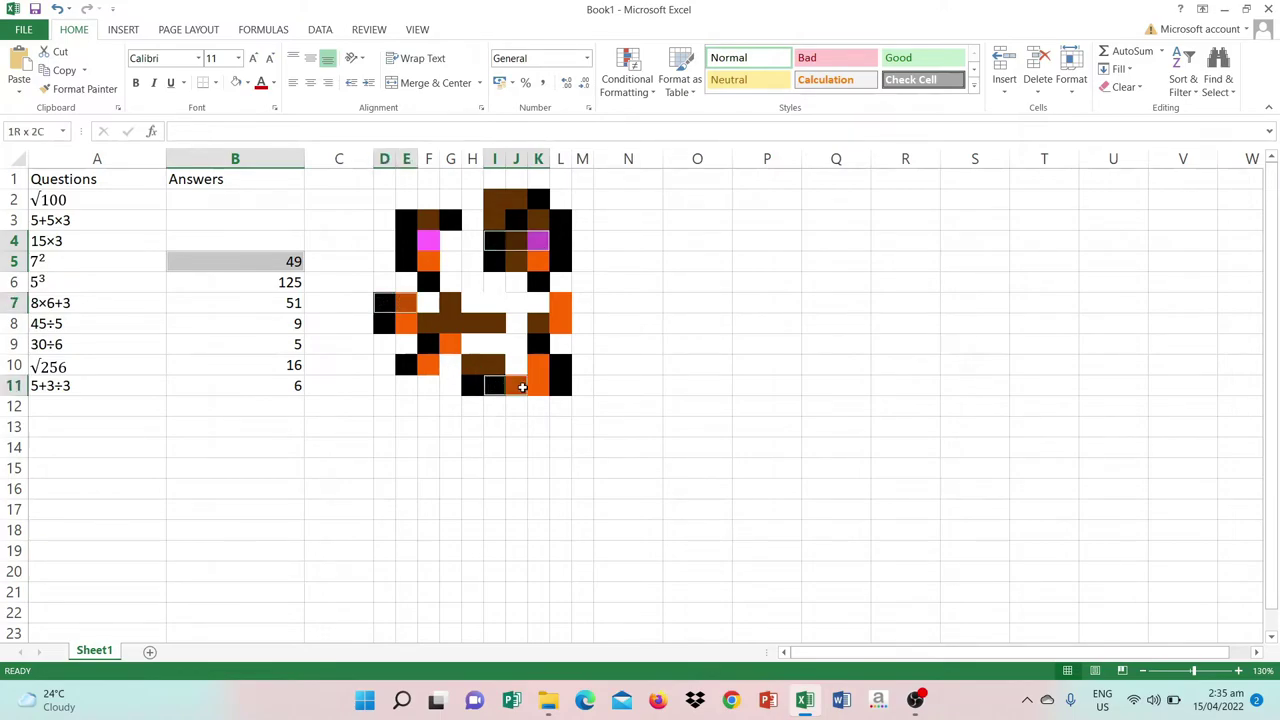
Add a formula rule =$B$5<>49 with No Color fill to those pixels
left_click(618, 88)
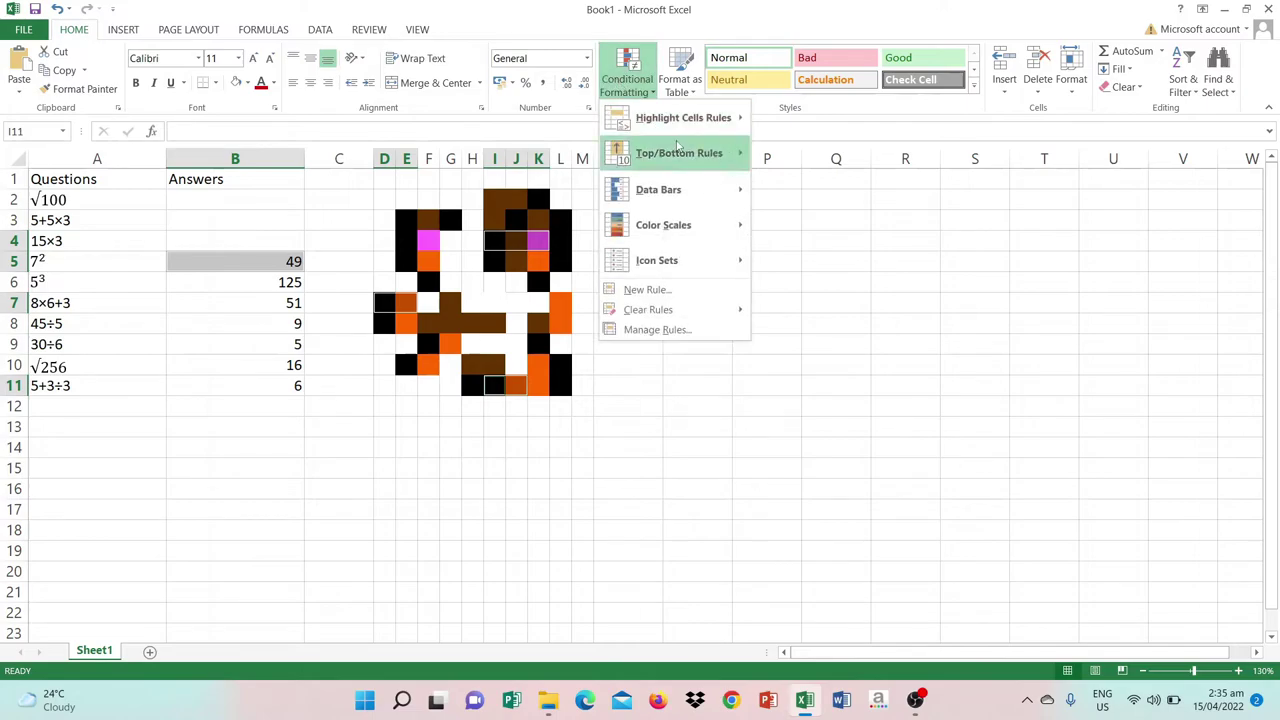
mouse_move(700, 118)
left_click(821, 361)
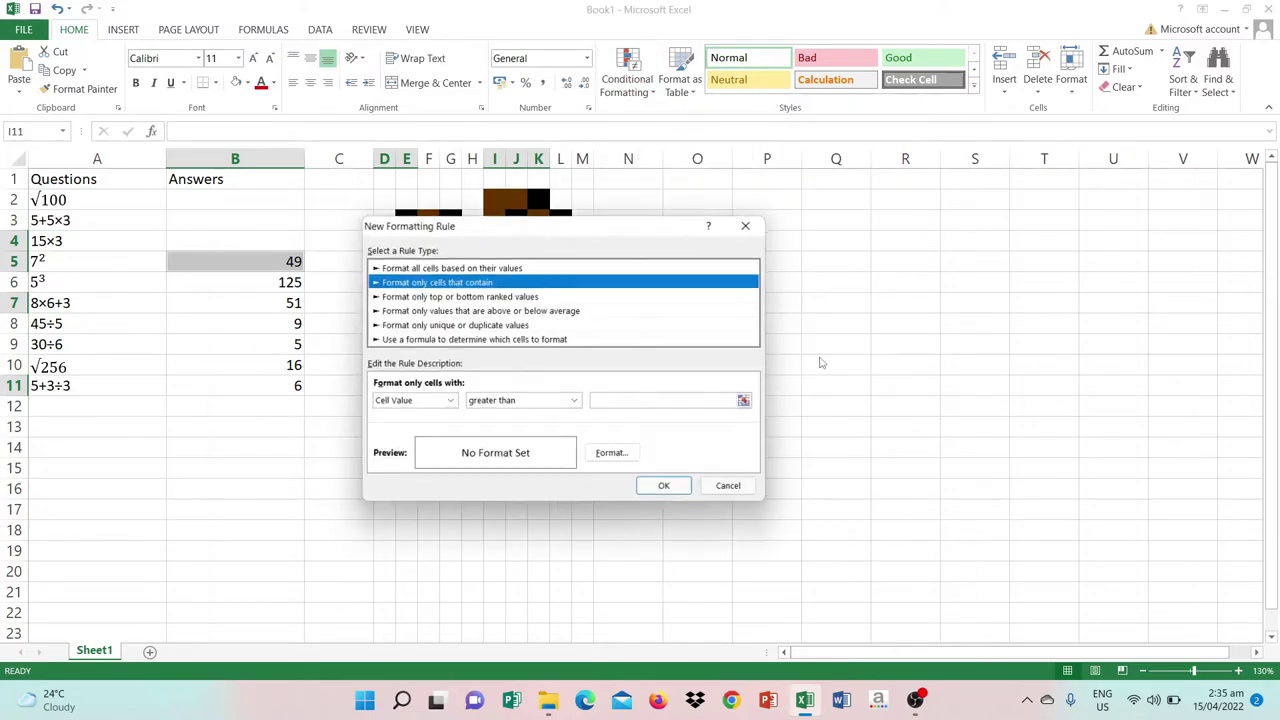
left_click(420, 340)
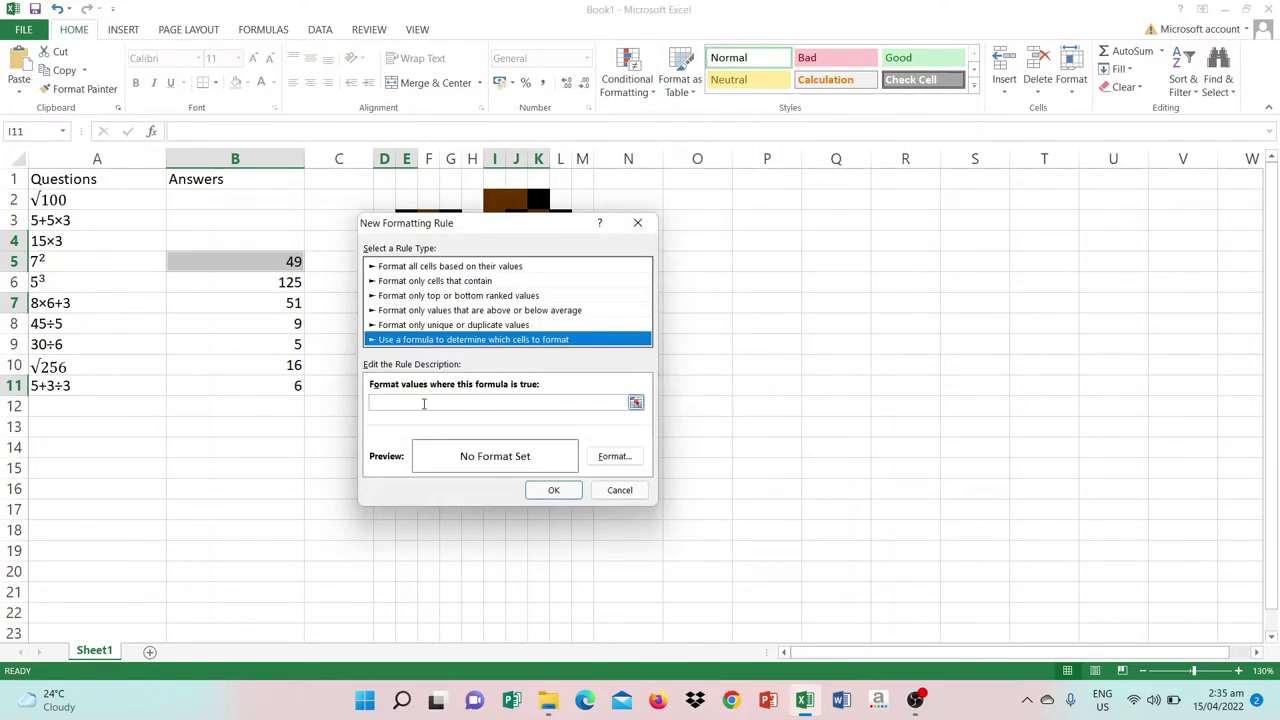
left_click(278, 263)
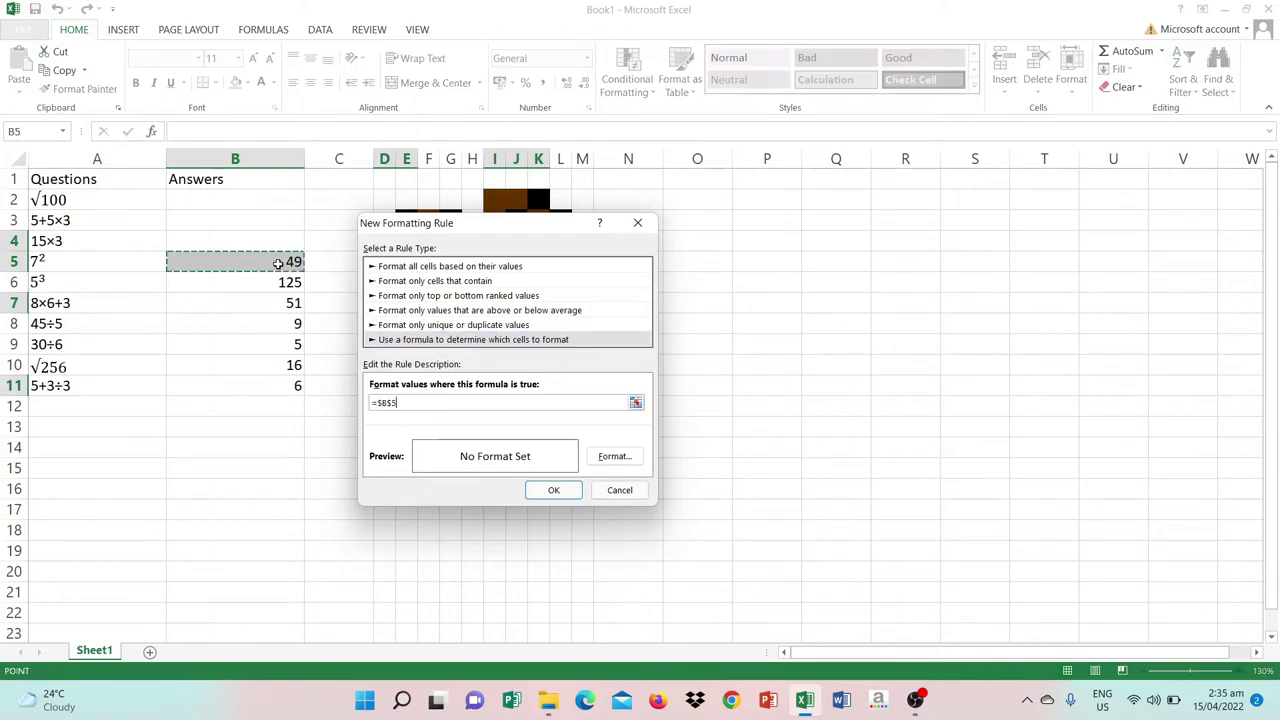
left_click(461, 404)
type("<>49")
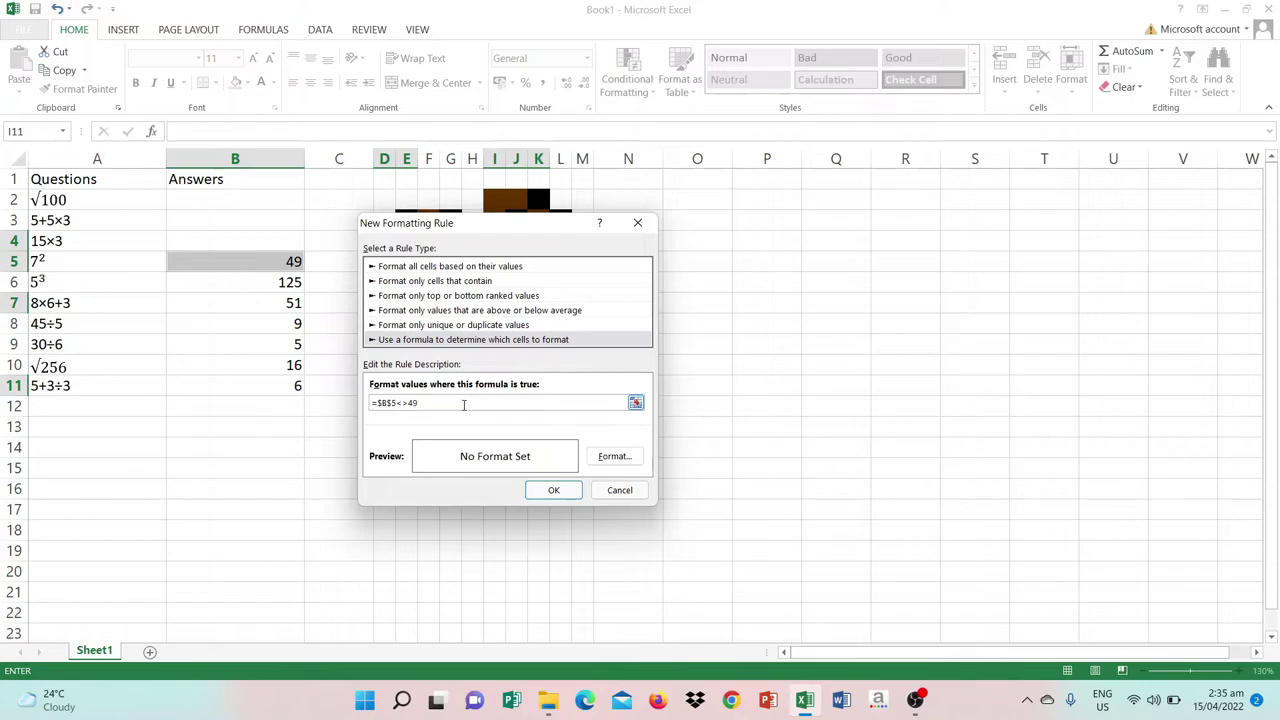
left_click(614, 457)
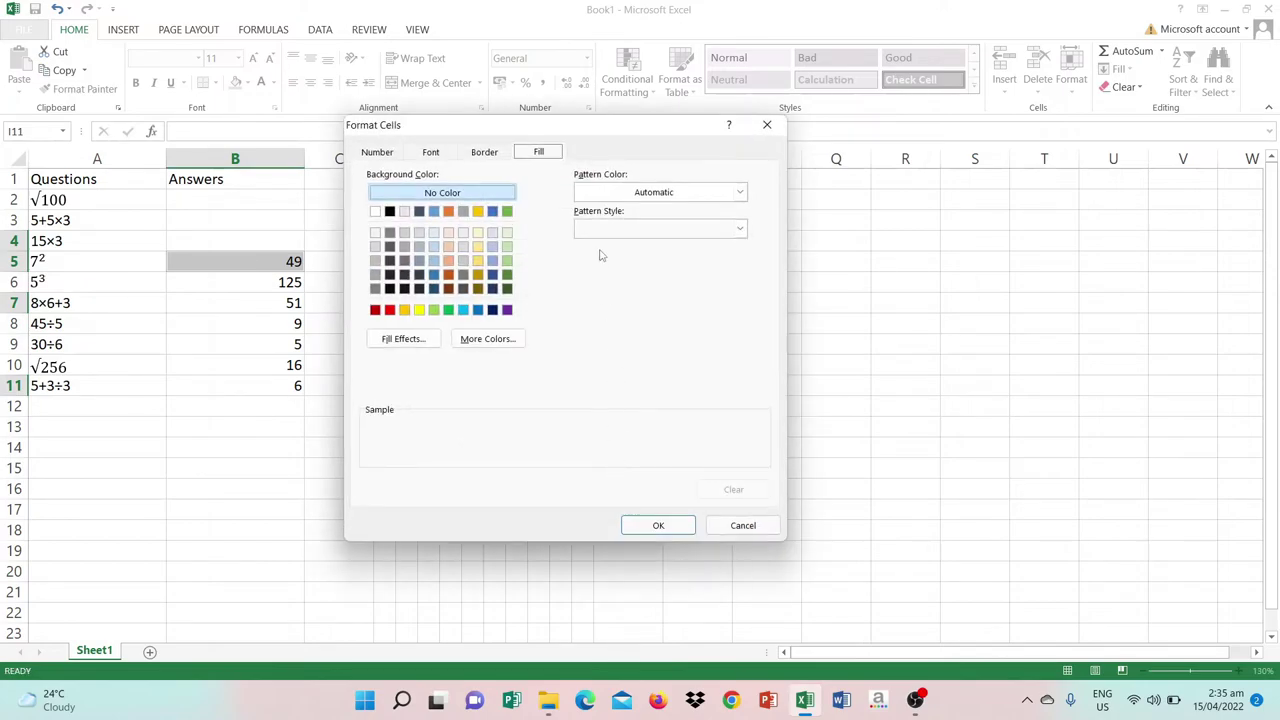
left_click(441, 195)
left_click(657, 530)
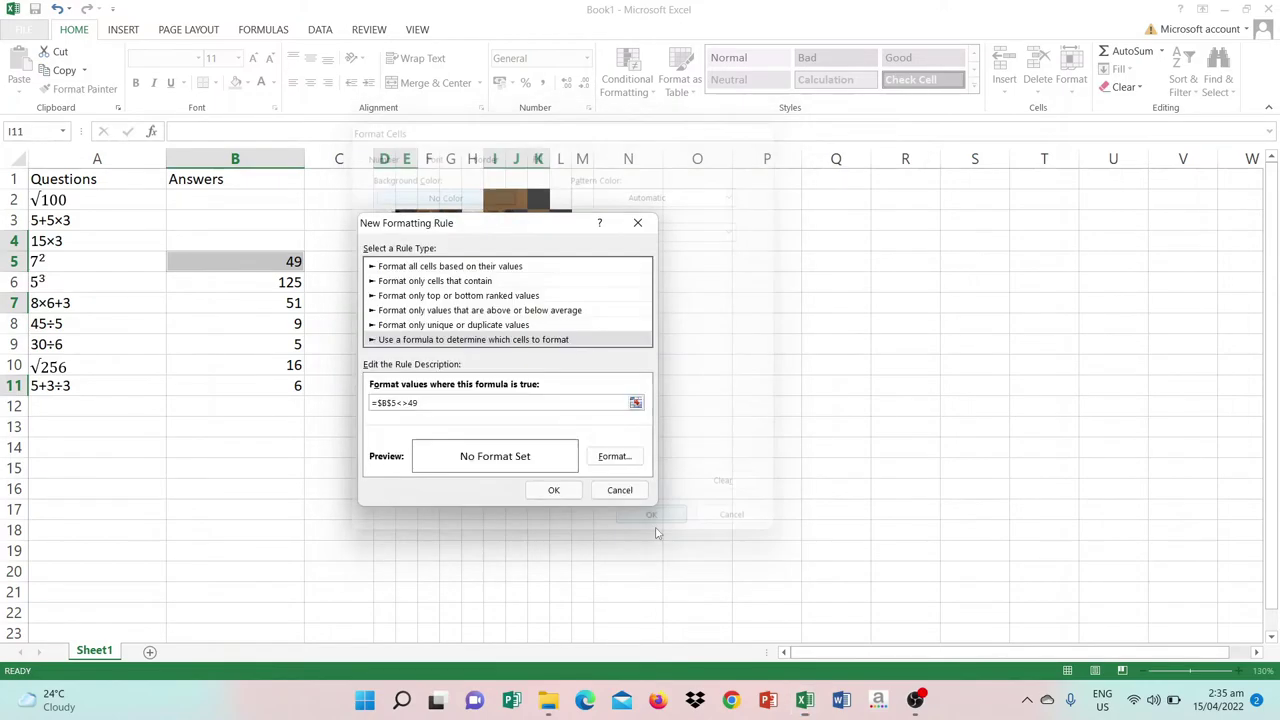
left_click(554, 490)
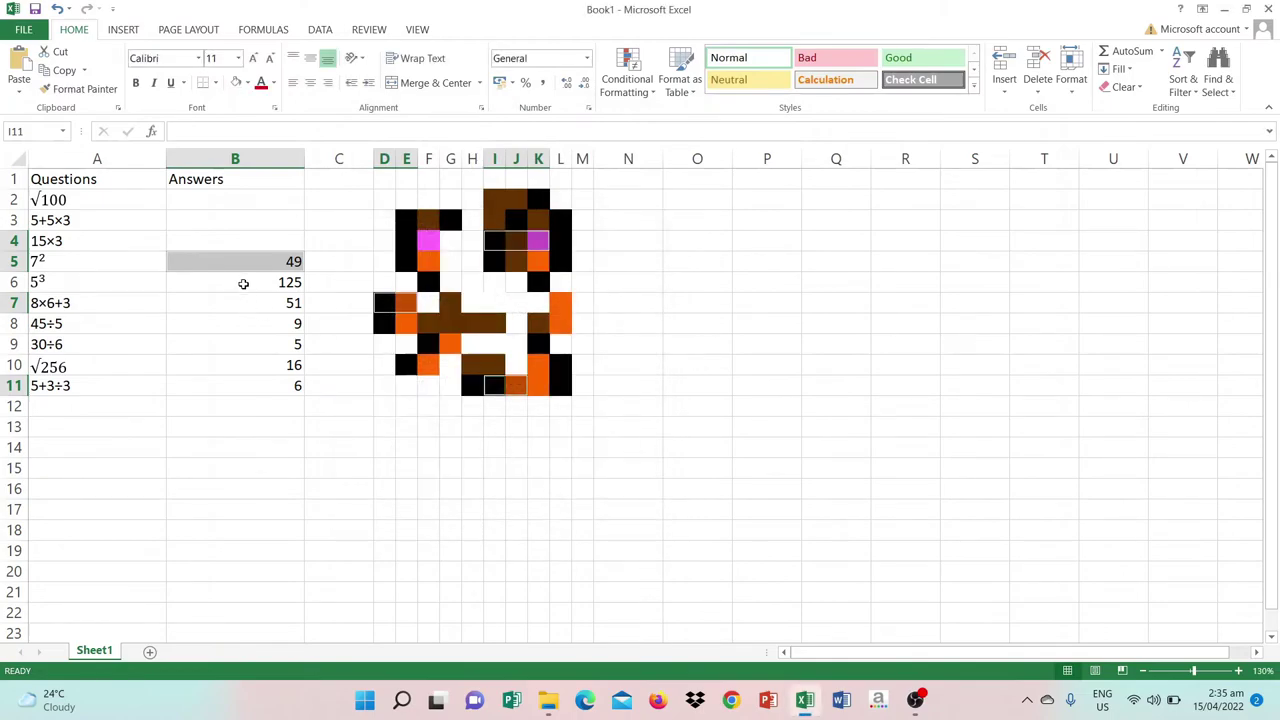
Clear the answer 49 from B5 so those pixels blank out
left_click(243, 284)
left_click(251, 258)
key("BackSpace")
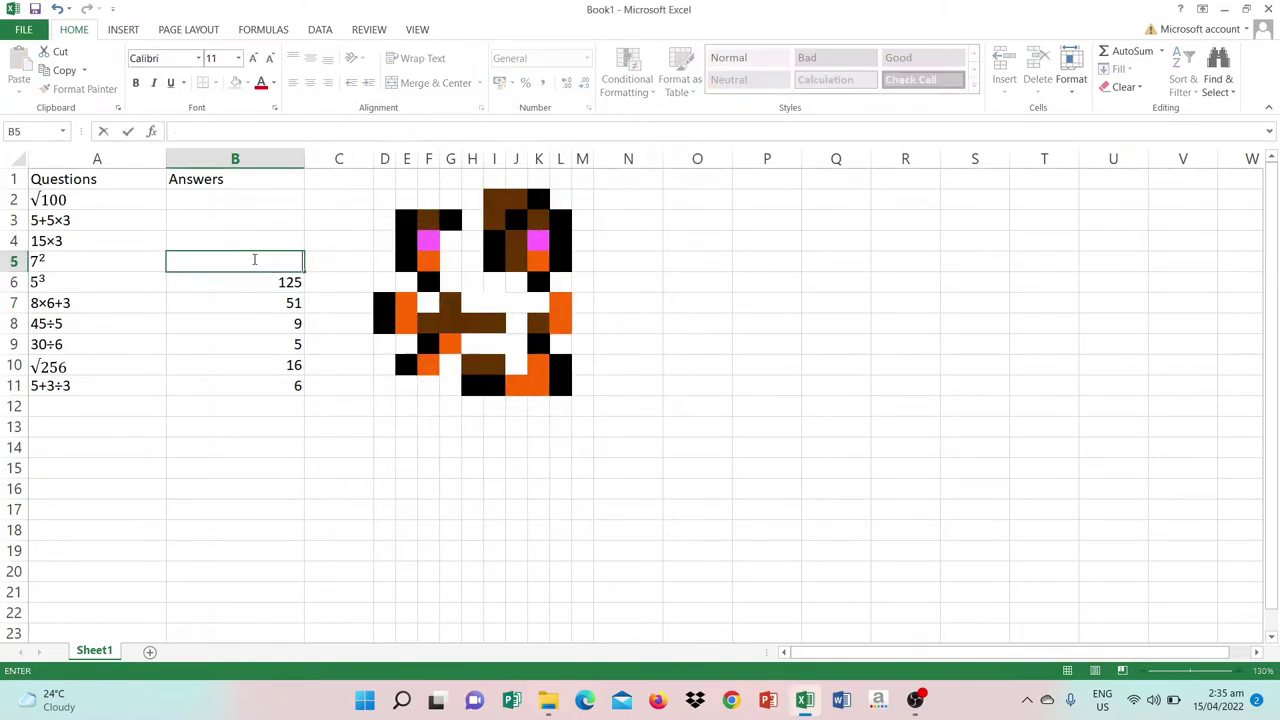
left_click(260, 284)
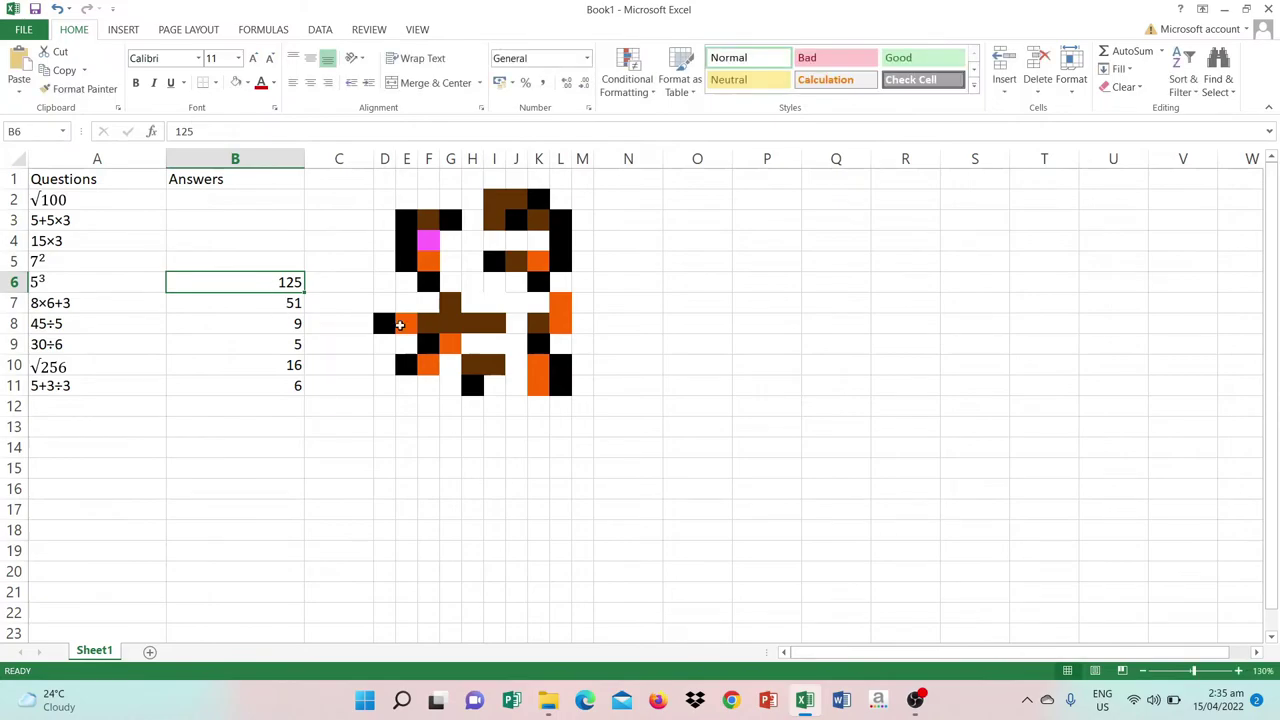
Select pixel ranges G7:G9, I2:I3 and L7:L8 as the next group
left_click_drag(447, 305, 447, 335)
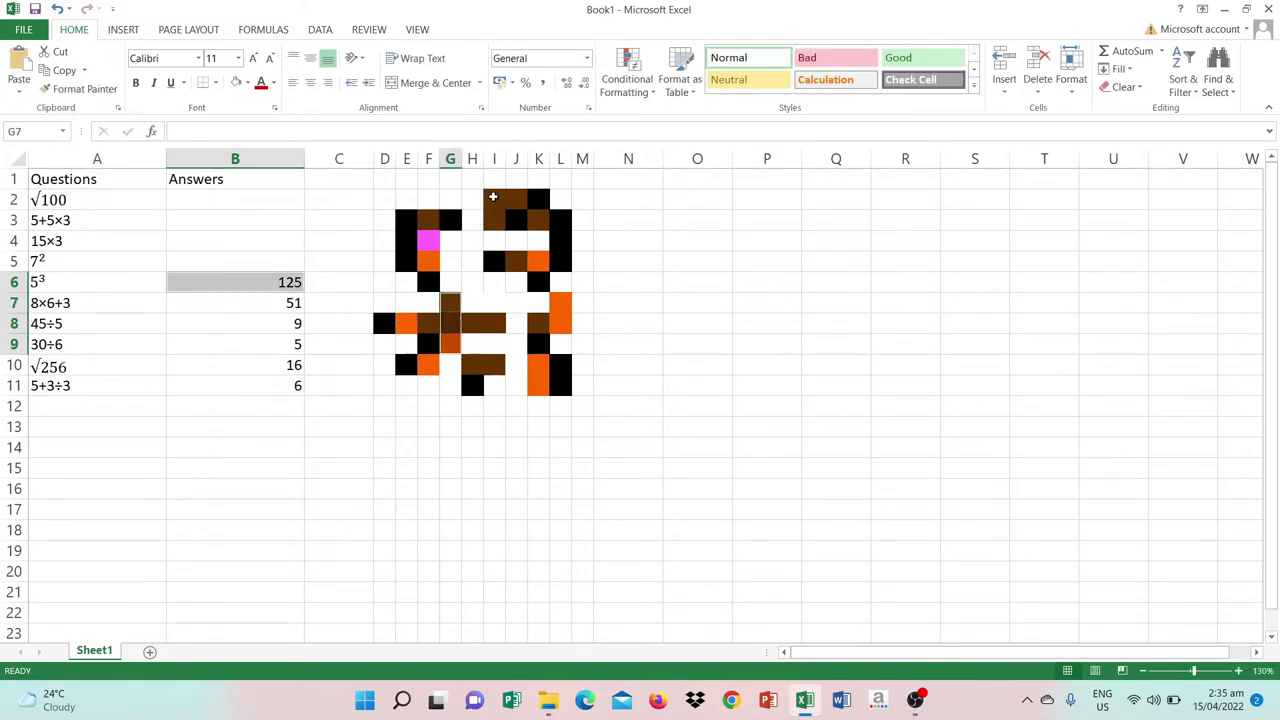
left_click_drag(493, 197, 561, 258)
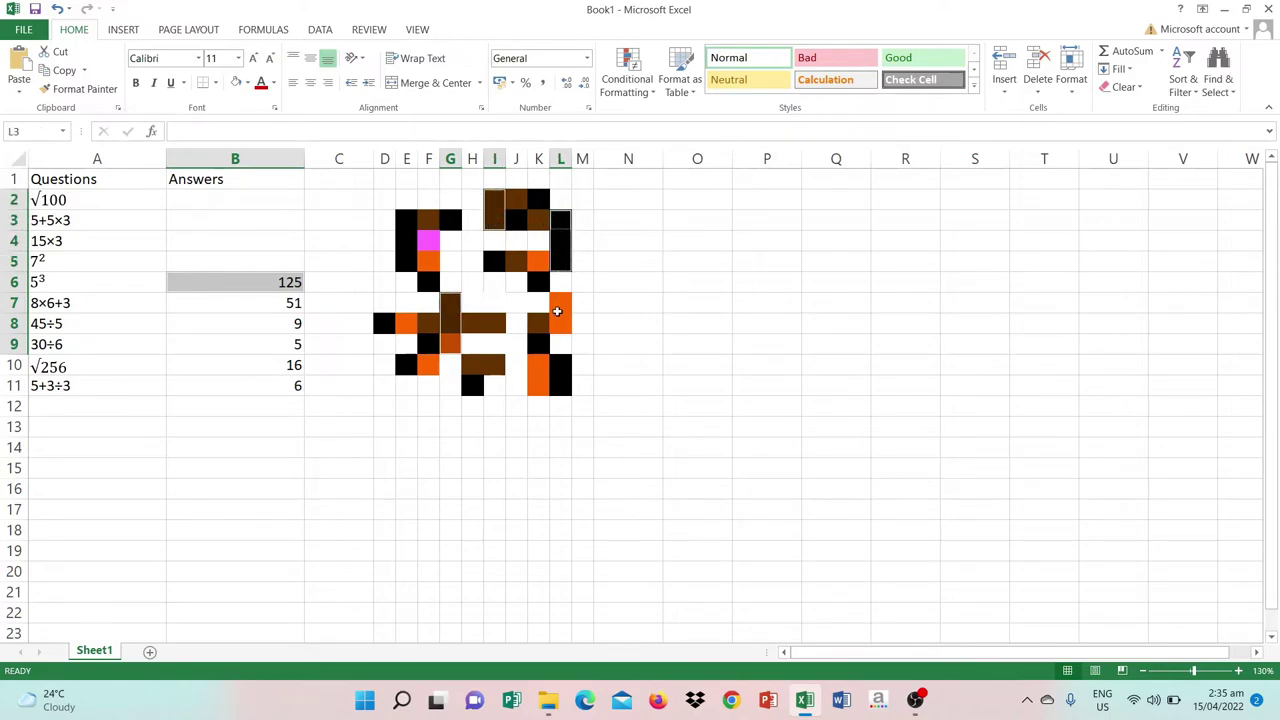
left_click_drag(559, 302, 561, 325)
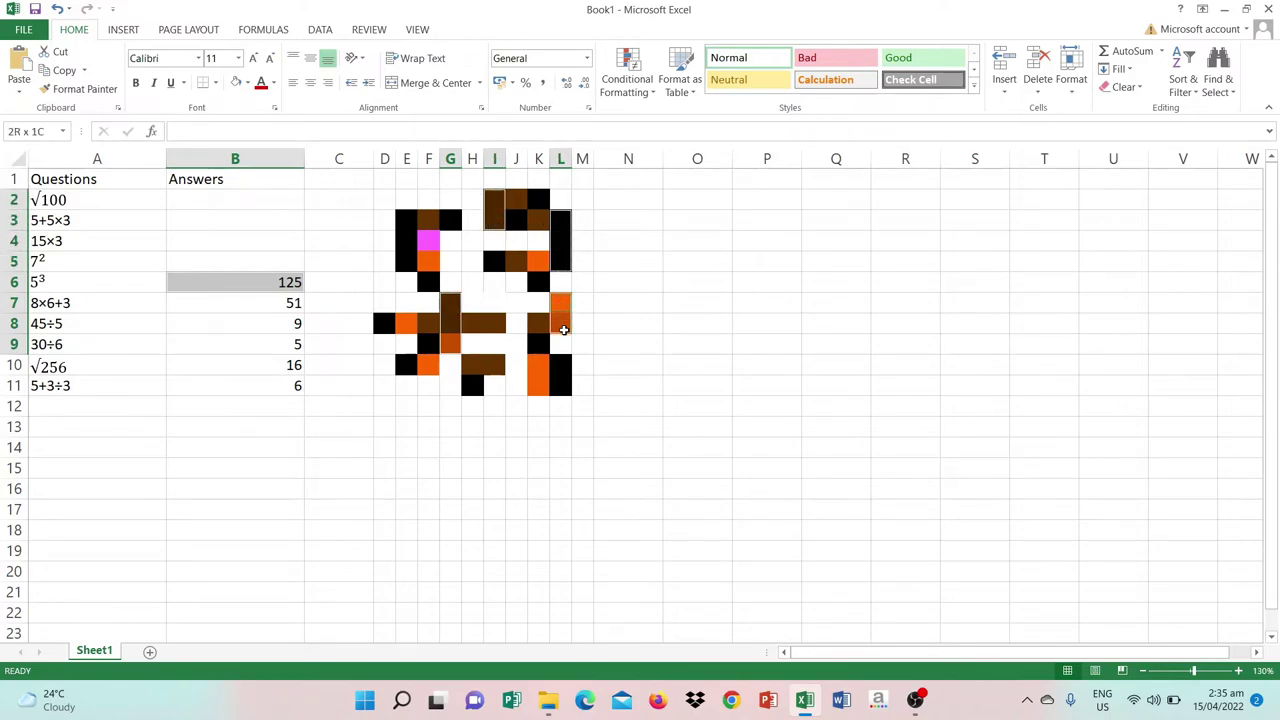
Add a formula rule =$B$6<>125 with No Color fill to those pixels
left_click(643, 75)
mouse_move(700, 118)
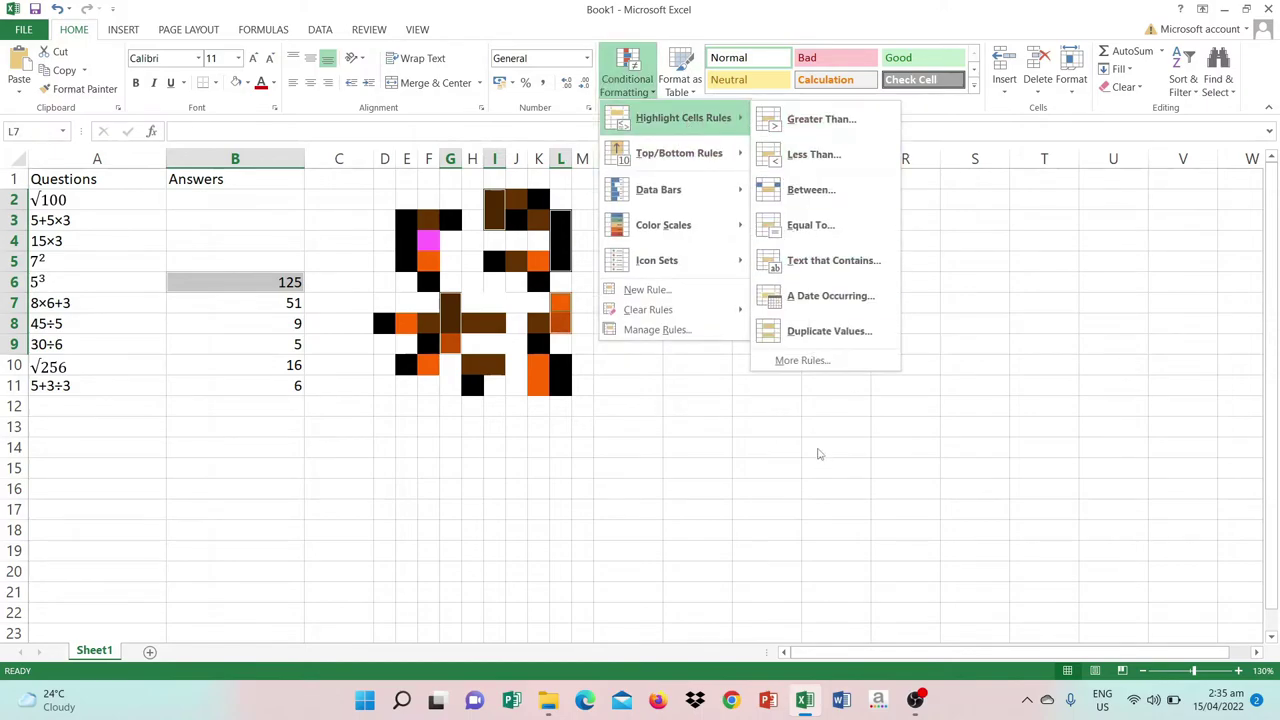
left_click(801, 361)
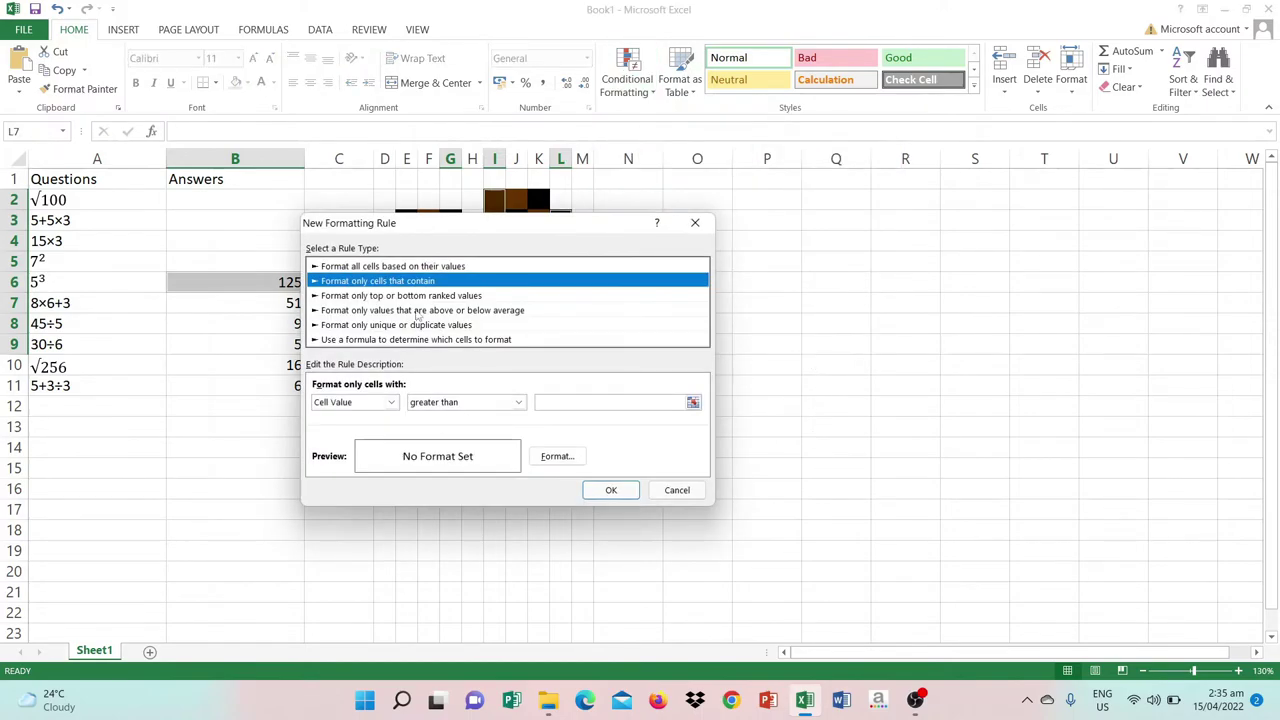
left_click(385, 340)
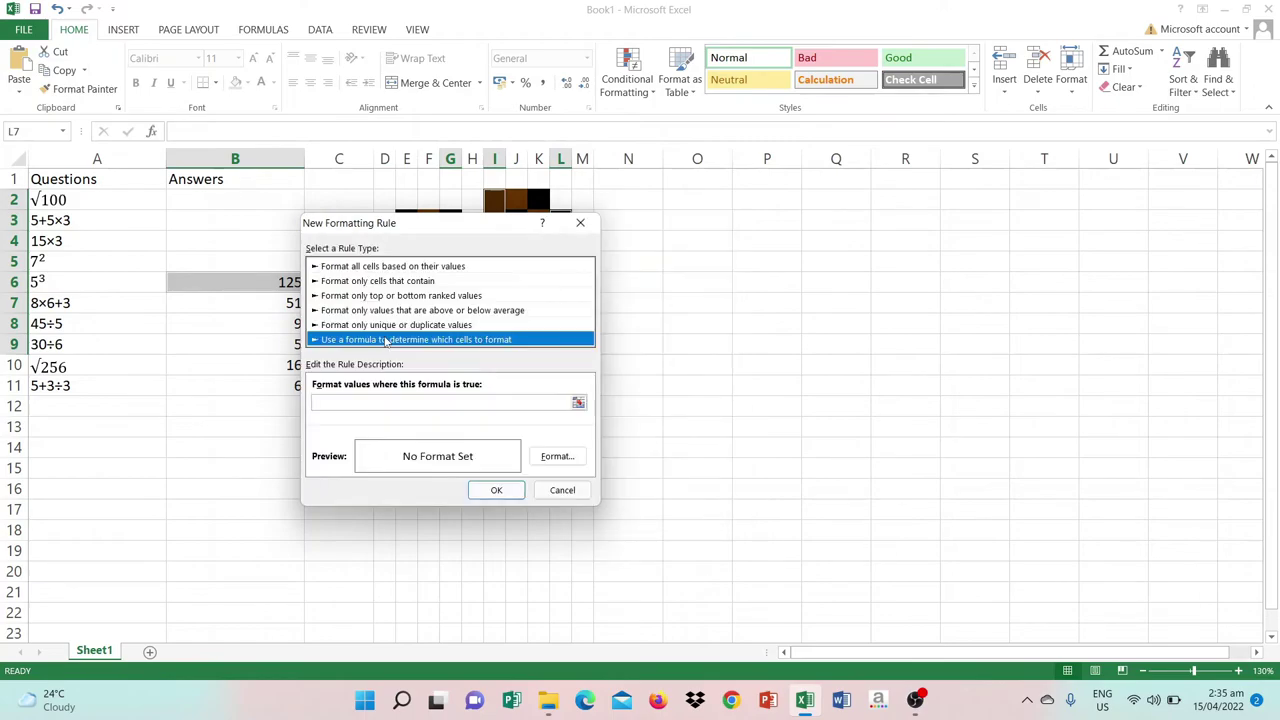
left_click(389, 401)
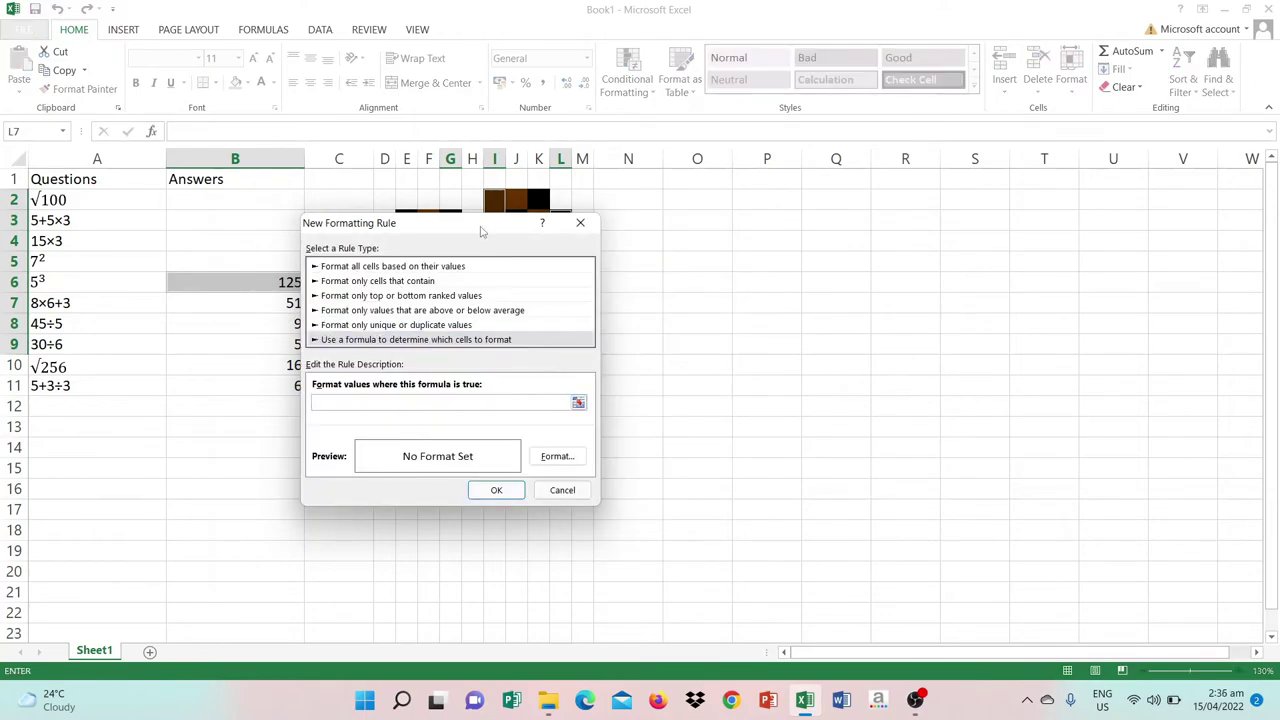
left_click_drag(480, 232, 872, 229)
left_click(232, 281)
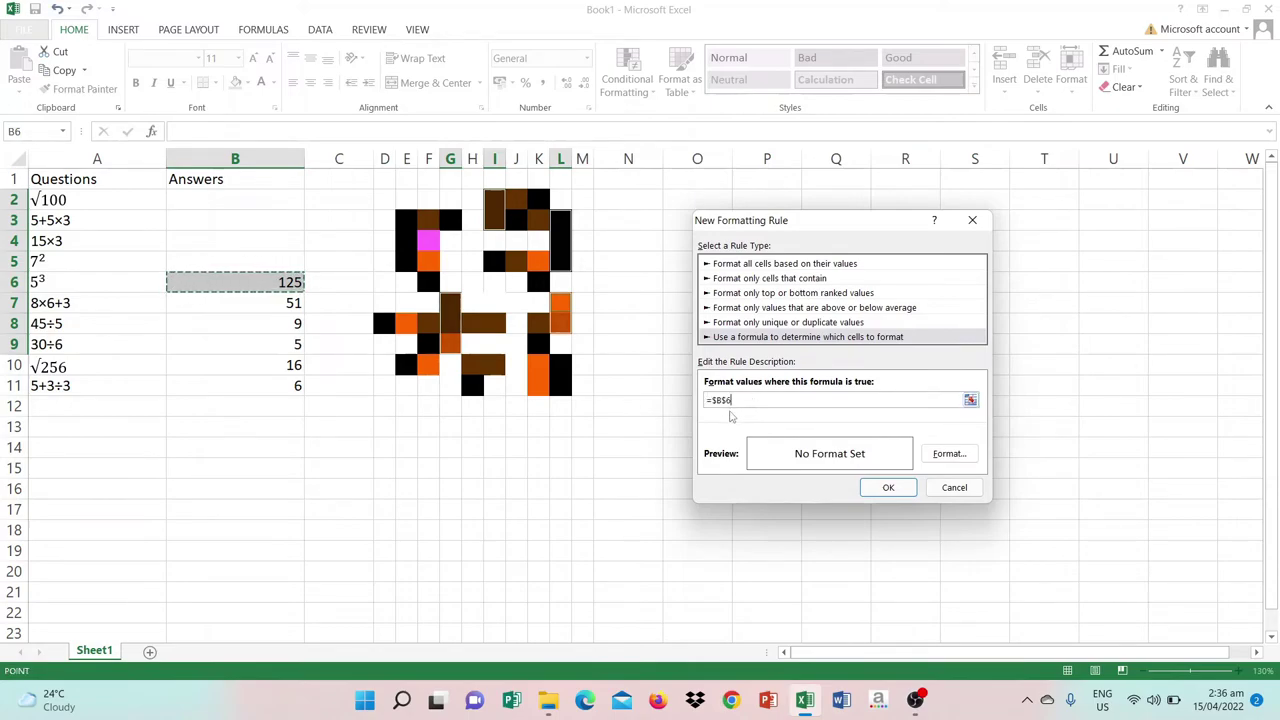
type("<")
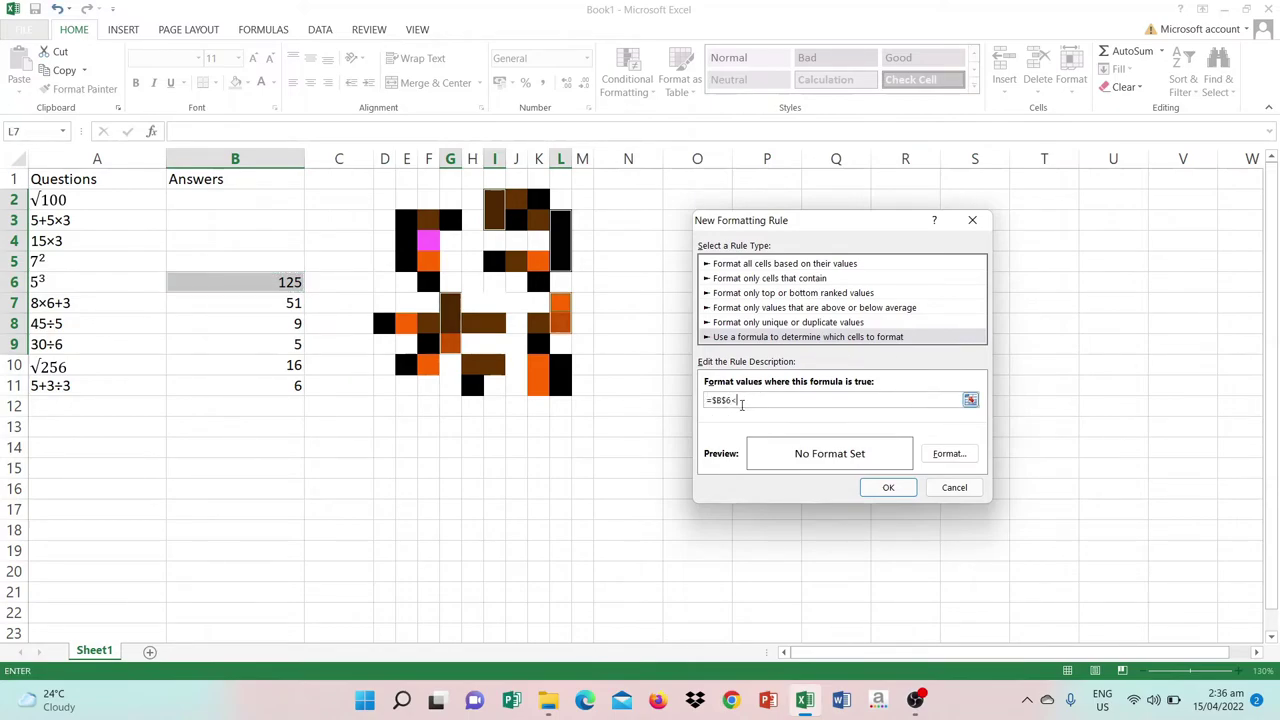
type(">125")
left_click(947, 458)
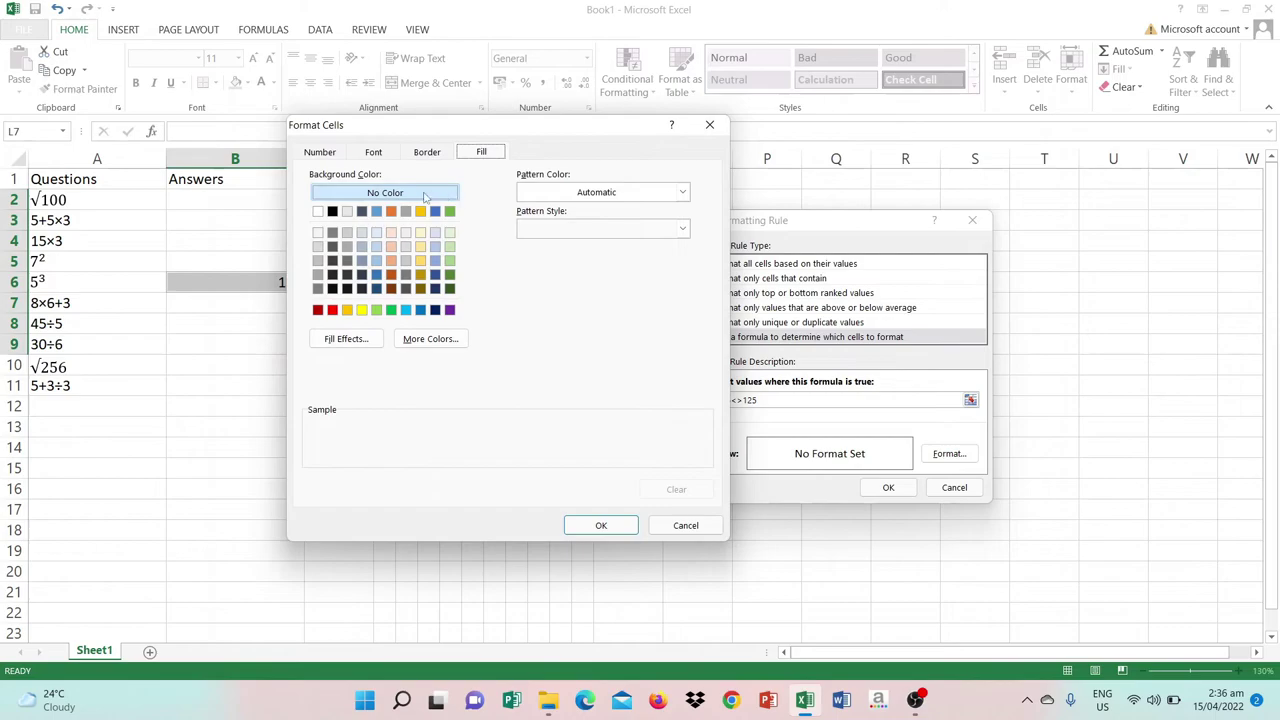
left_click(602, 527)
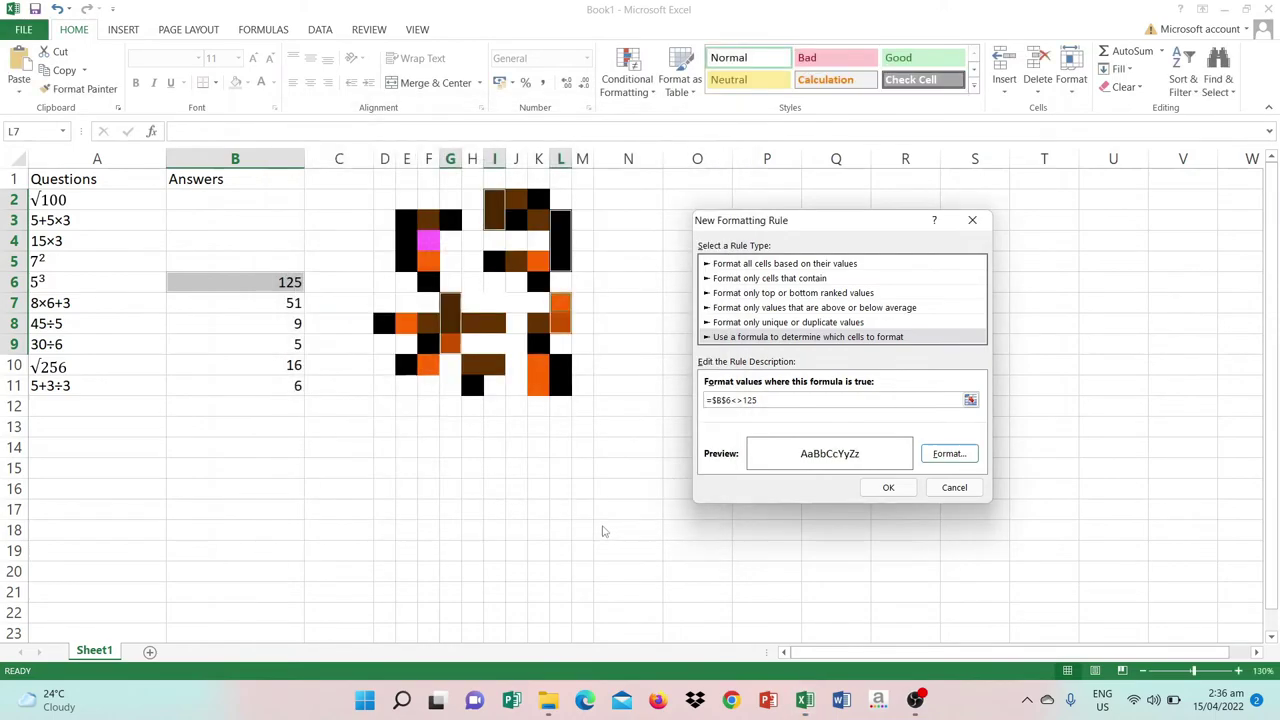
left_click(888, 487)
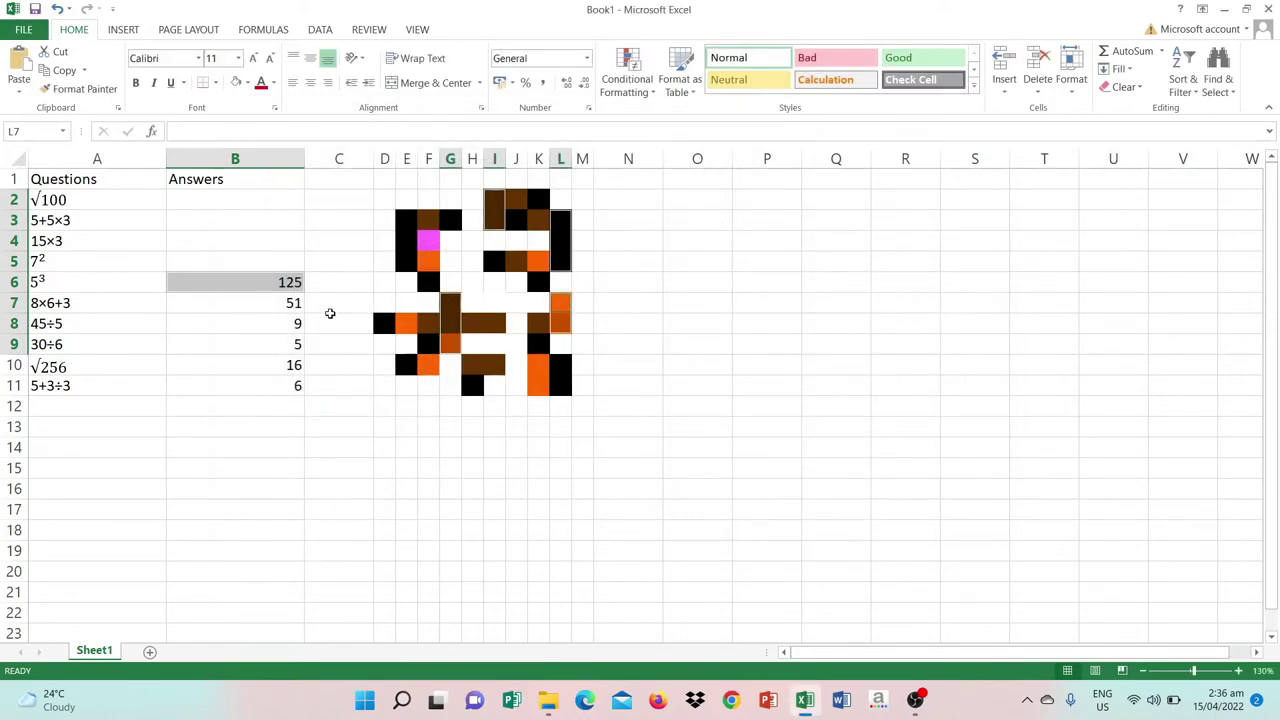
Clear the answer 125 from B6 so those pixels blank out
left_click(266, 301)
left_click(275, 287)
key("BackSpace")
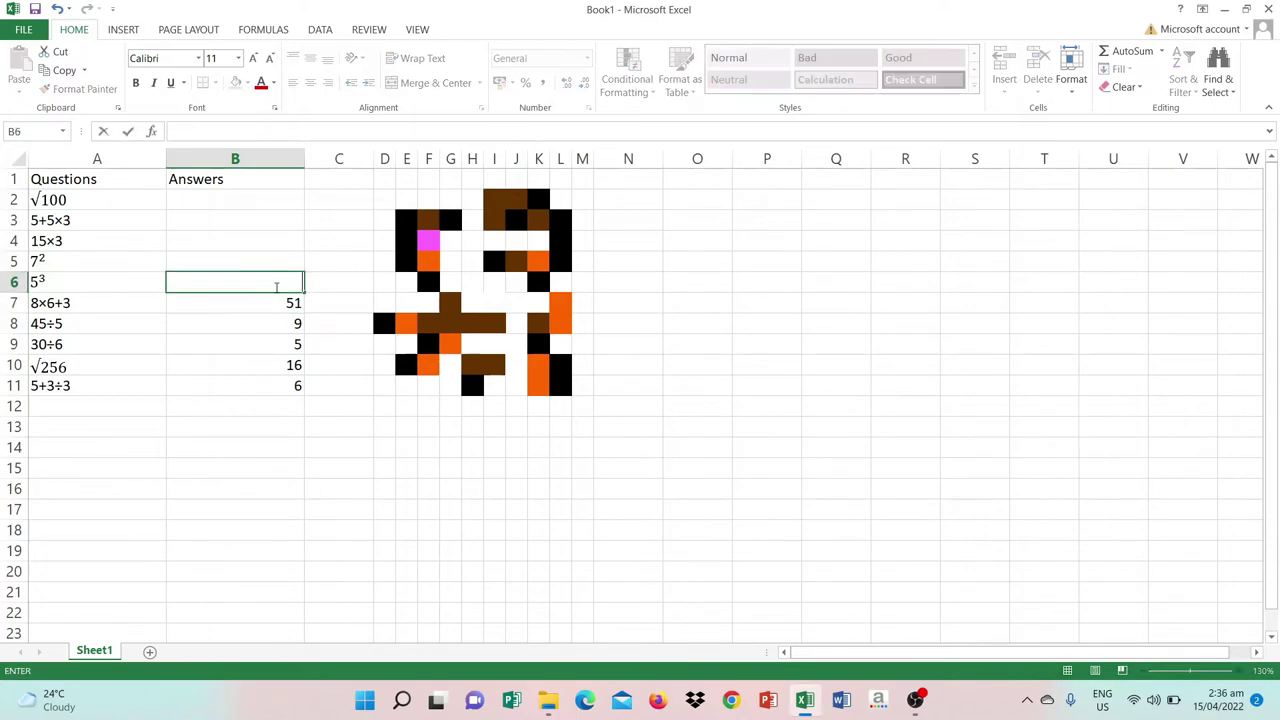
left_click(271, 309)
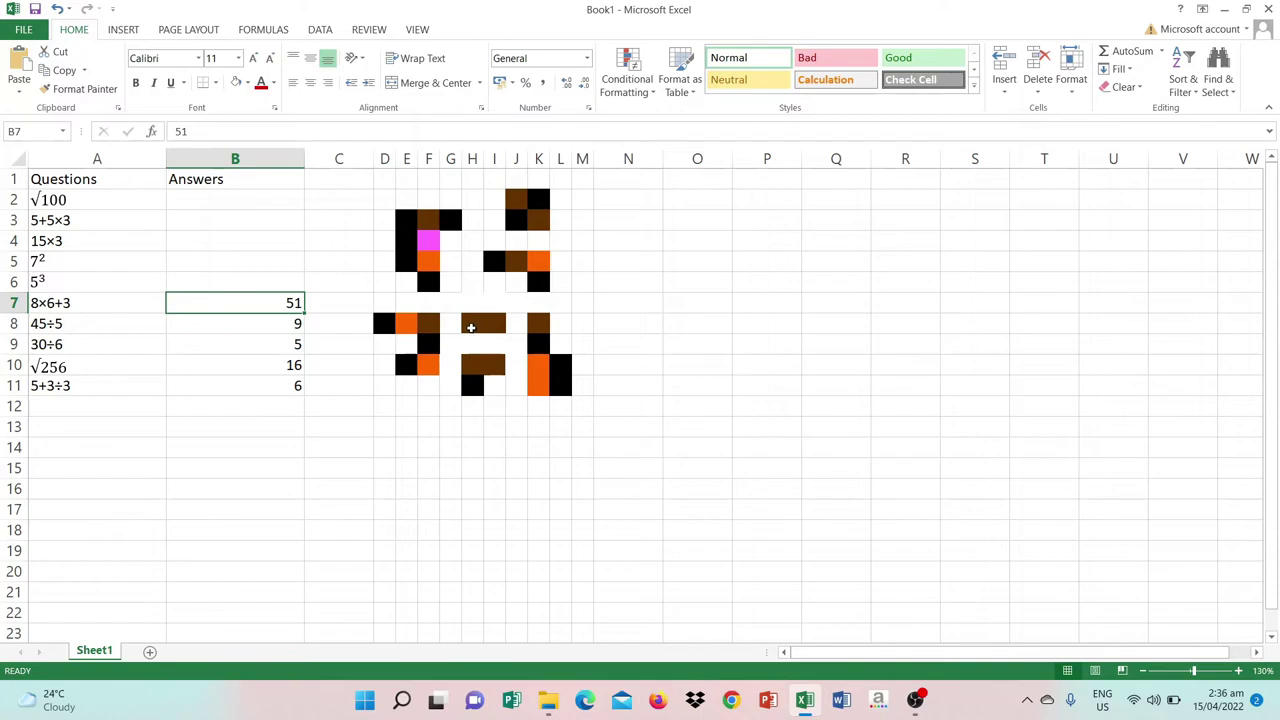
Select pixels H8:I8, E3:G3, J2:K2 and I5:K5 as the next group
left_click(470, 327, "ctrl")
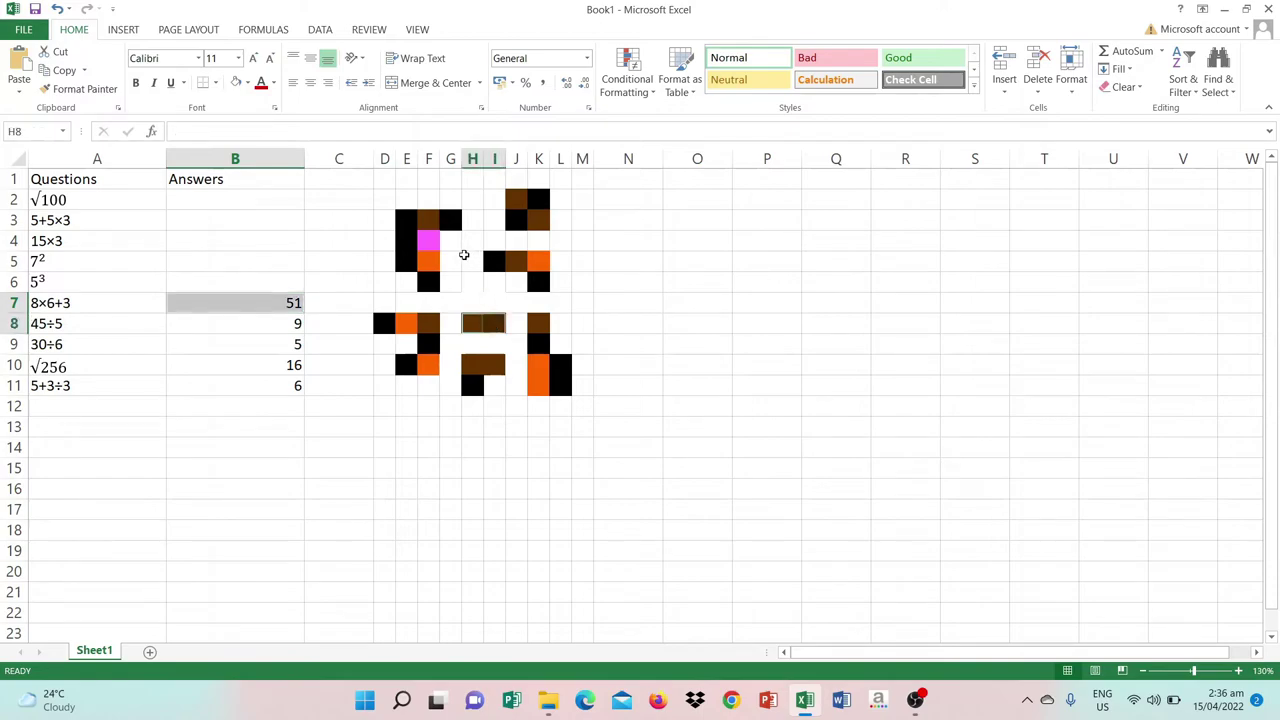
left_click_drag(407, 220, 446, 224)
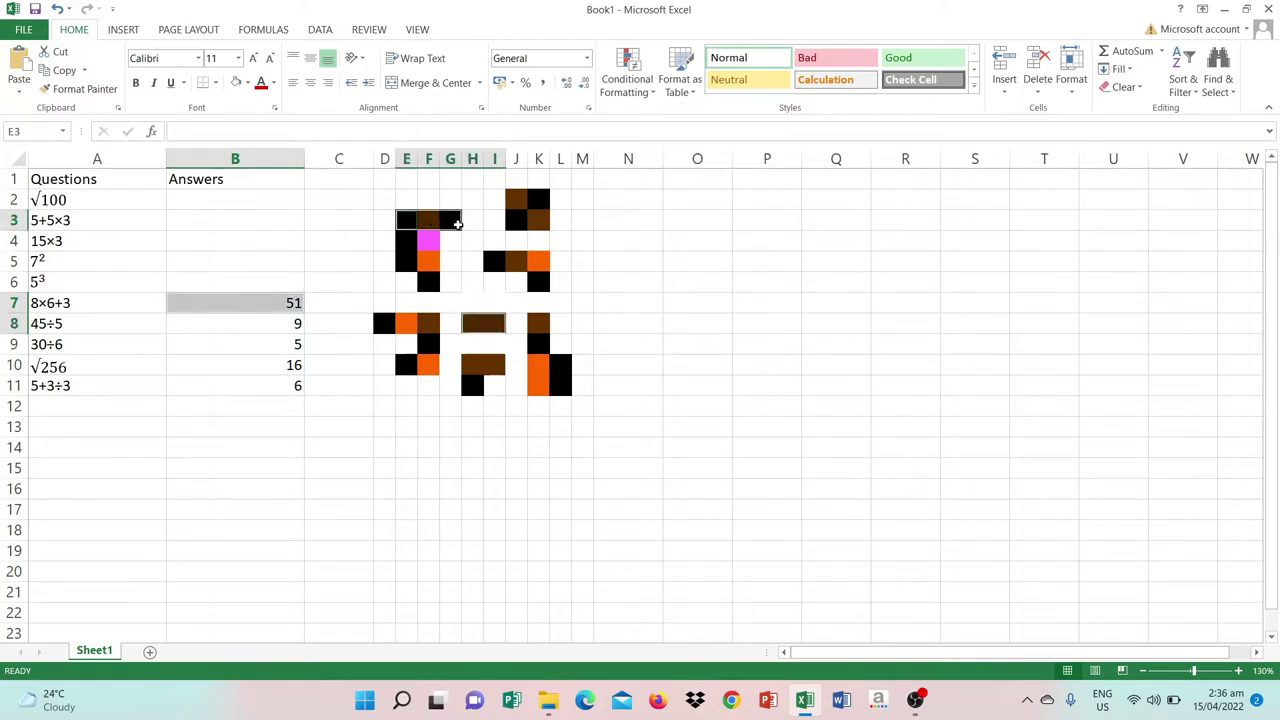
left_click_drag(522, 203, 533, 201)
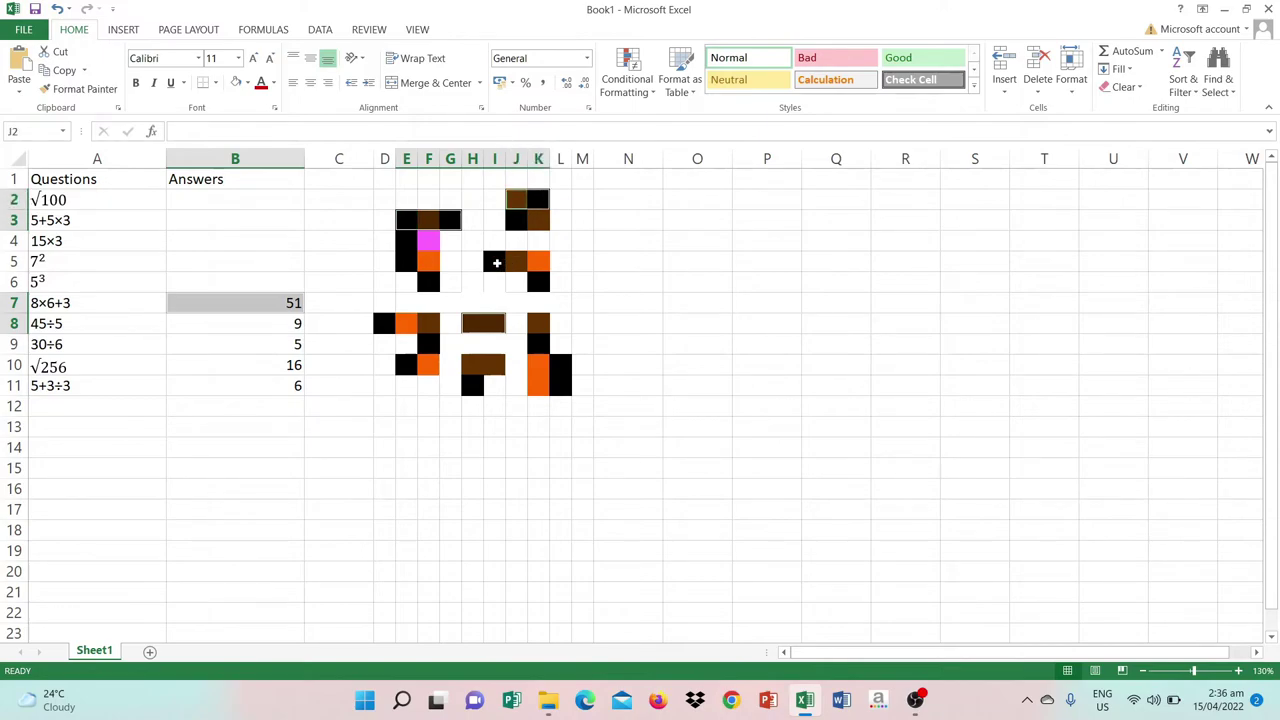
left_click_drag(496, 263, 531, 263)
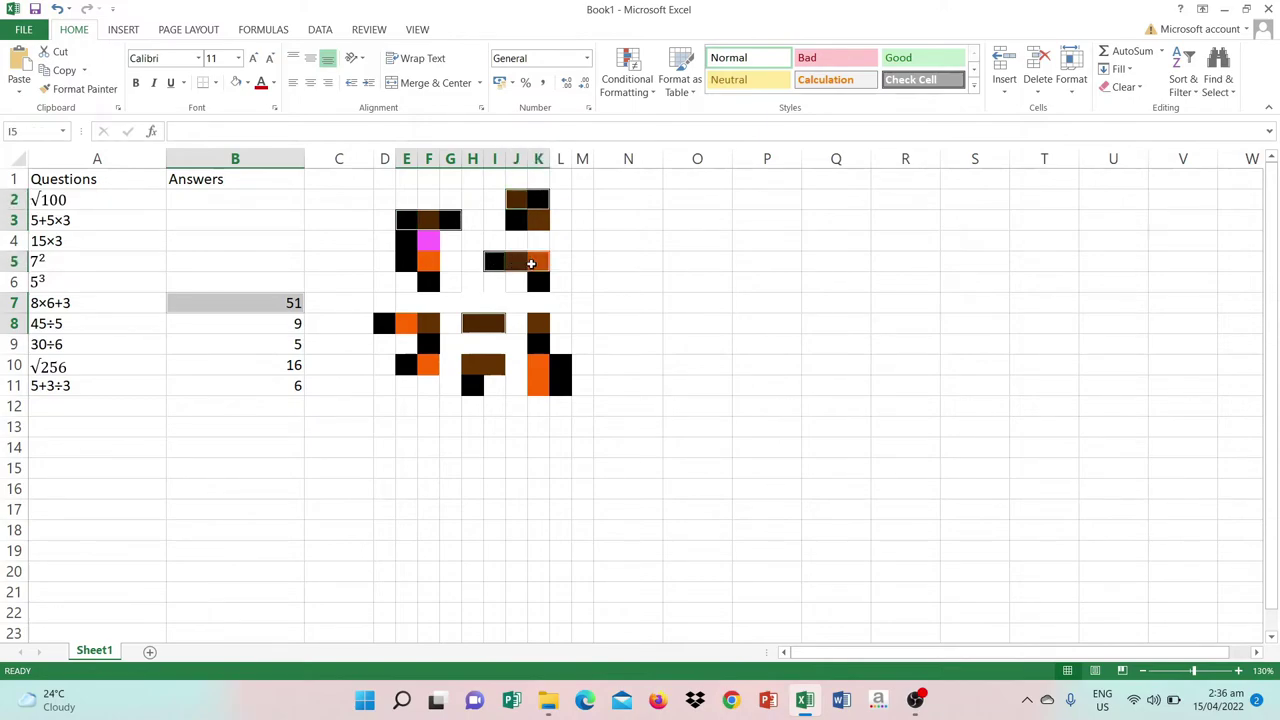
Open the Duplicate Values conditional-format rule by mistake and cancel it
left_click(627, 78)
mouse_move(677, 120)
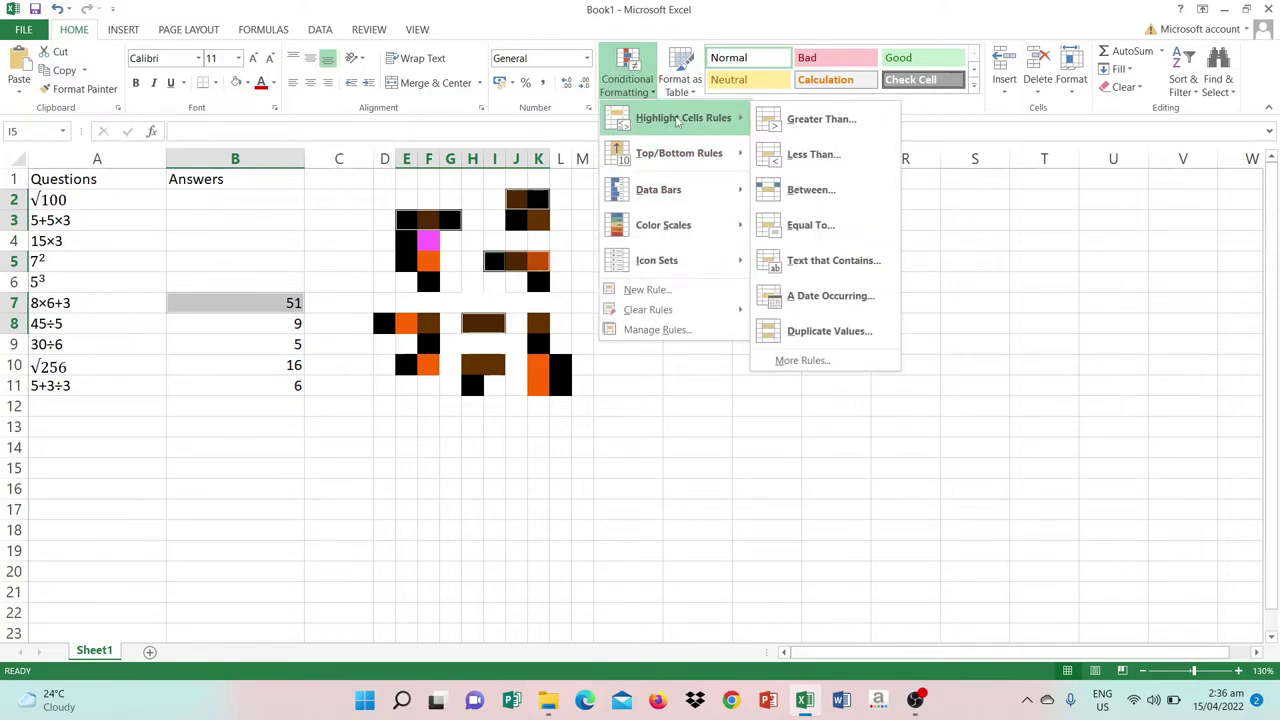
left_click(829, 330)
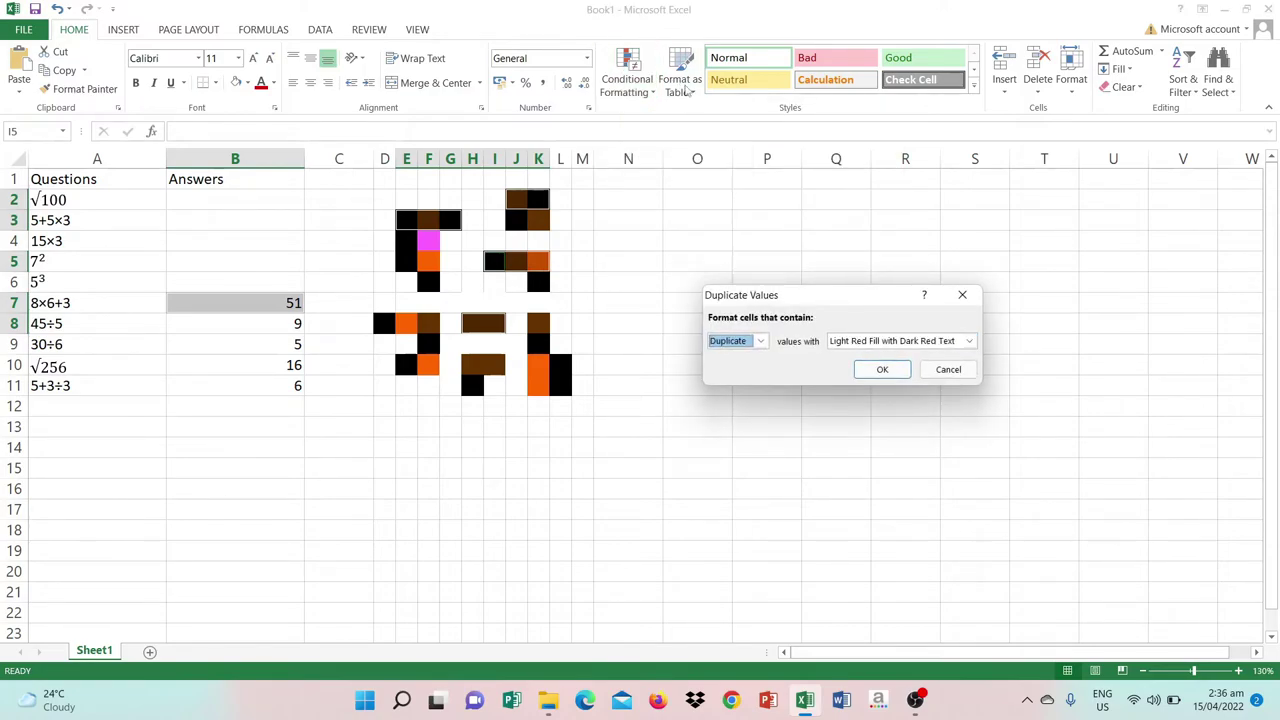
left_click(948, 369)
Add a formula rule =$B$7<>51 with no-colour fill to those pixels
left_click(627, 75)
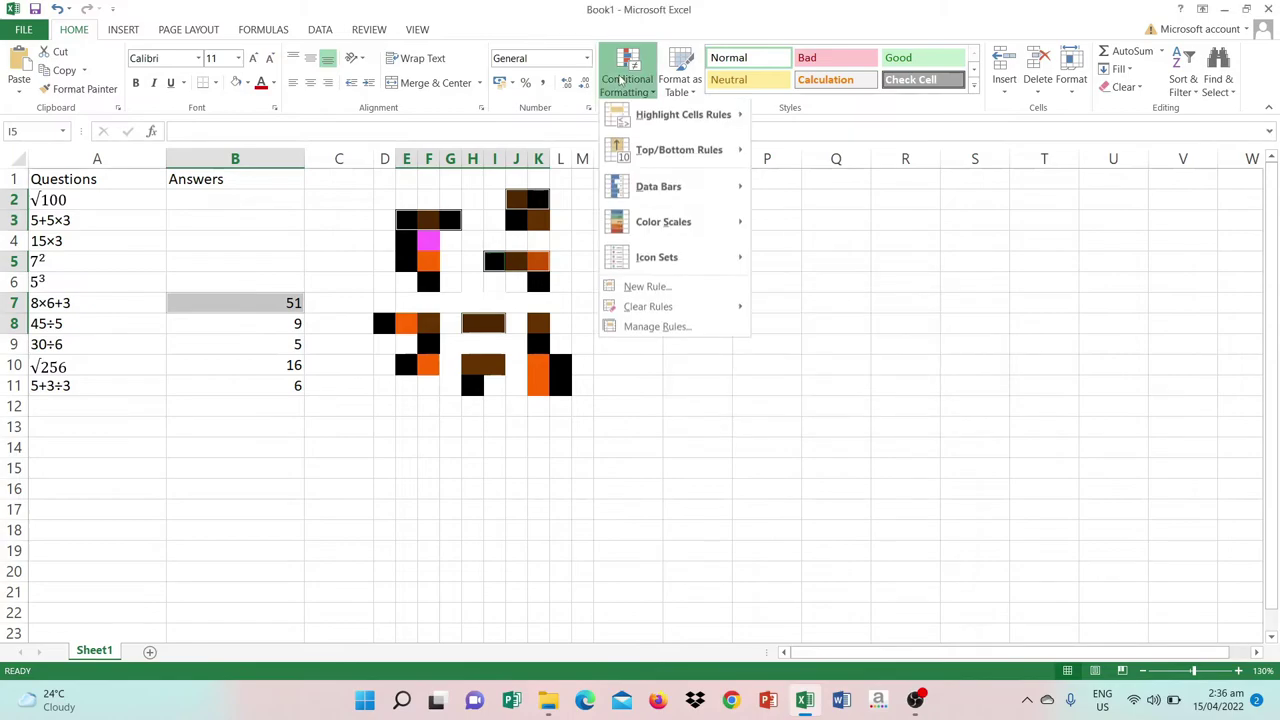
mouse_move(680, 117)
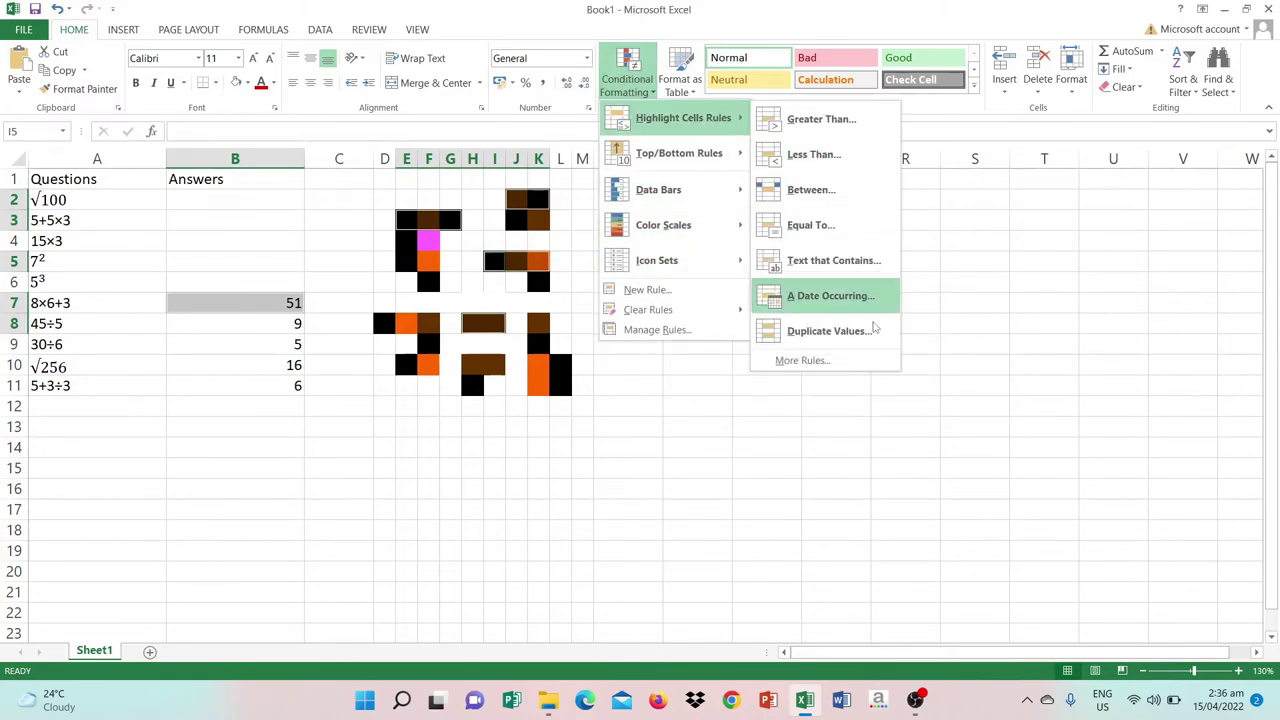
left_click(822, 357)
left_click(716, 337)
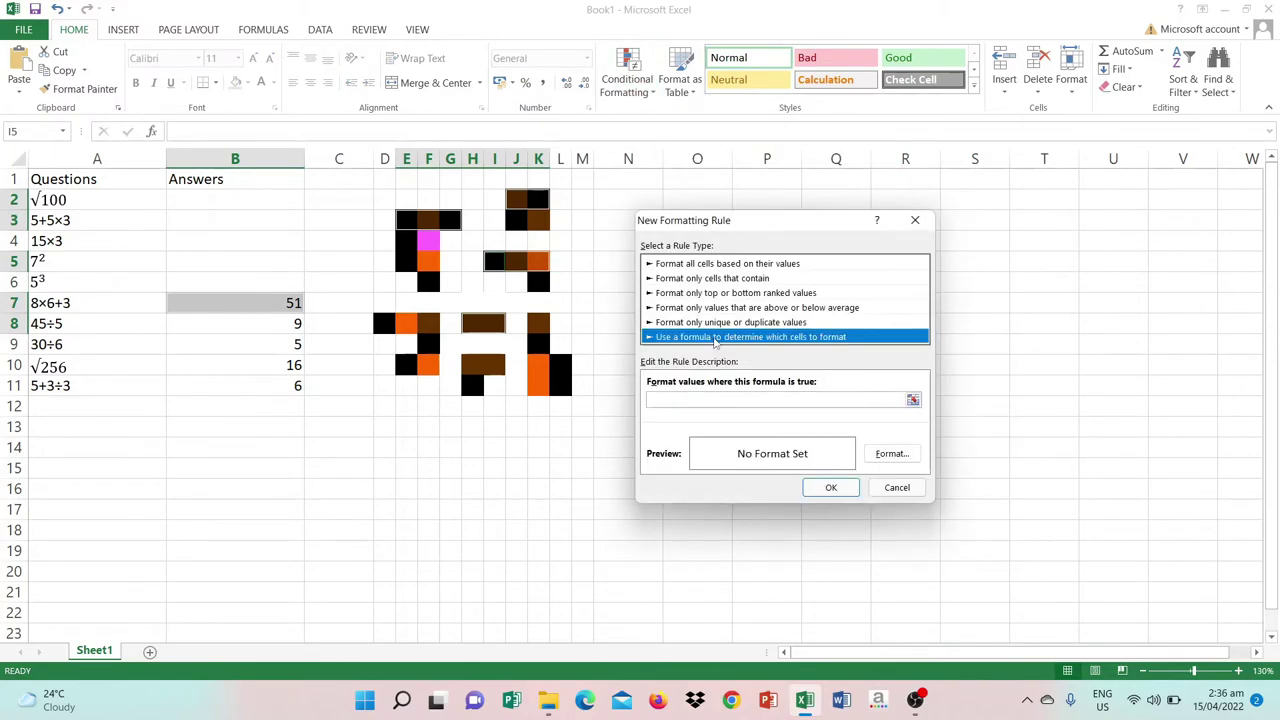
left_click(692, 397)
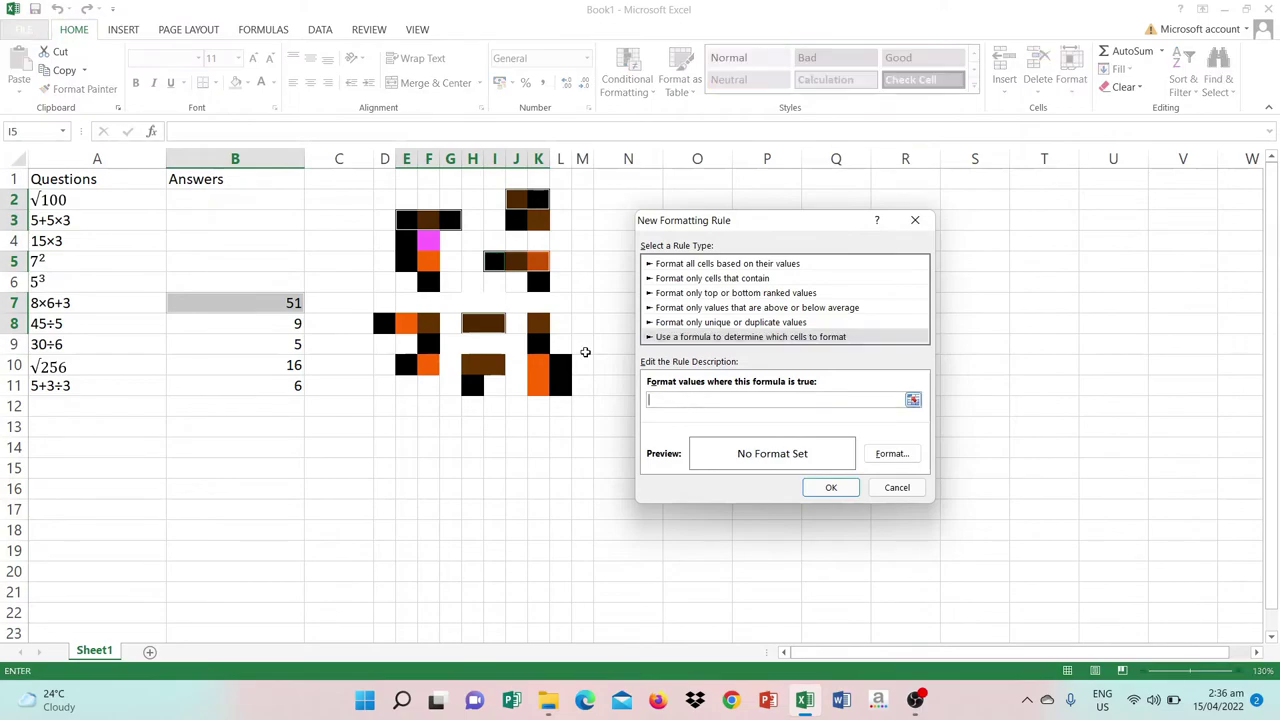
left_click(244, 301)
type("<>51")
left_click(889, 455)
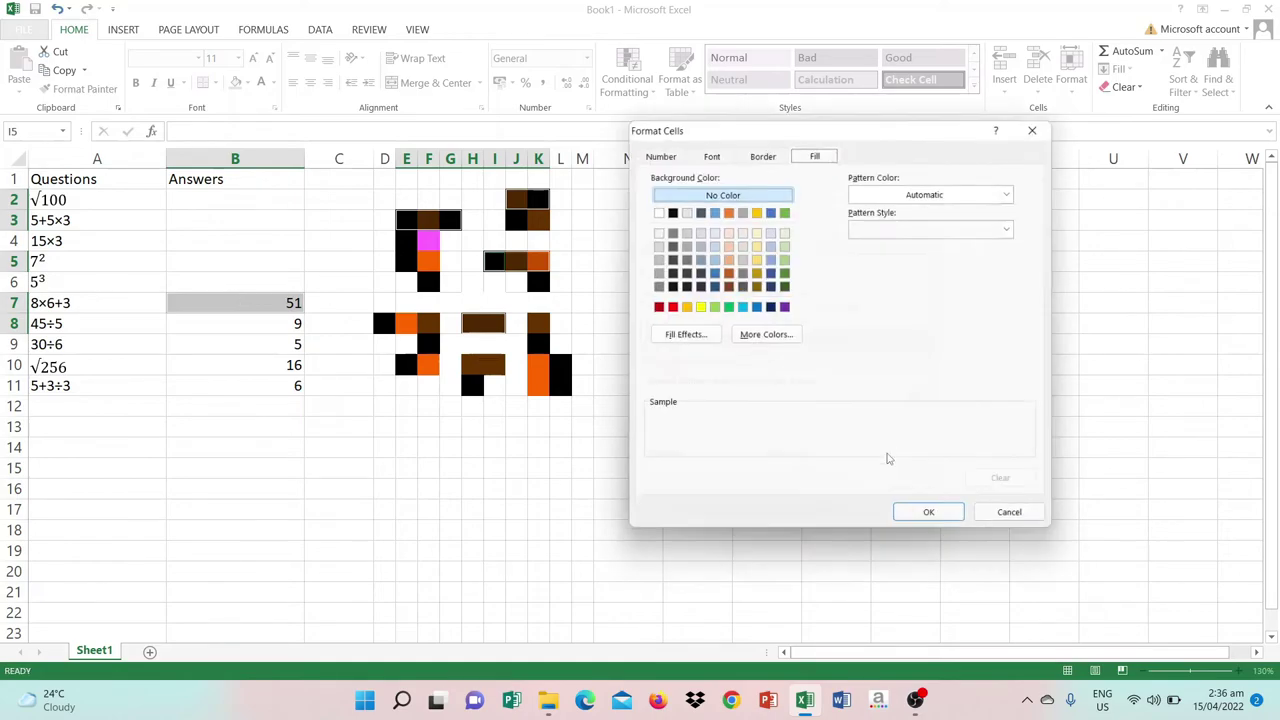
left_click(935, 528)
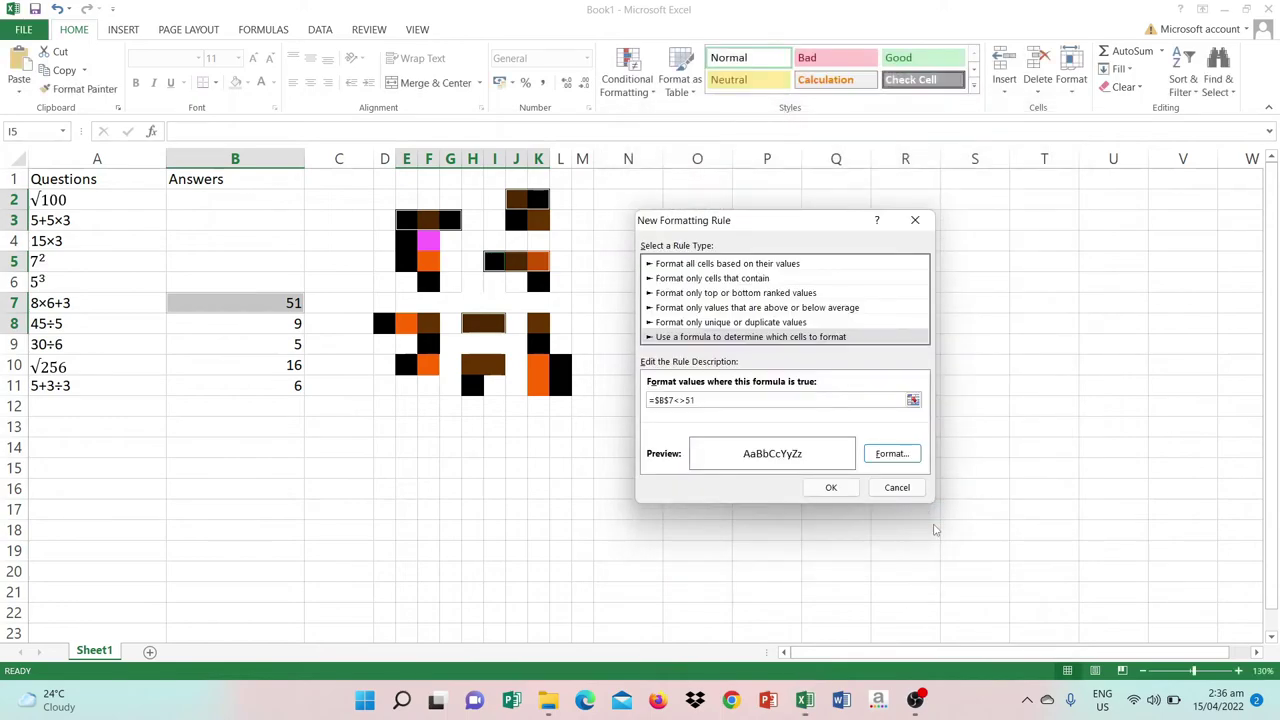
left_click(830, 487)
Clear the answer 51 from B7 so those pixels blank out
left_click(283, 326)
left_click(275, 309)
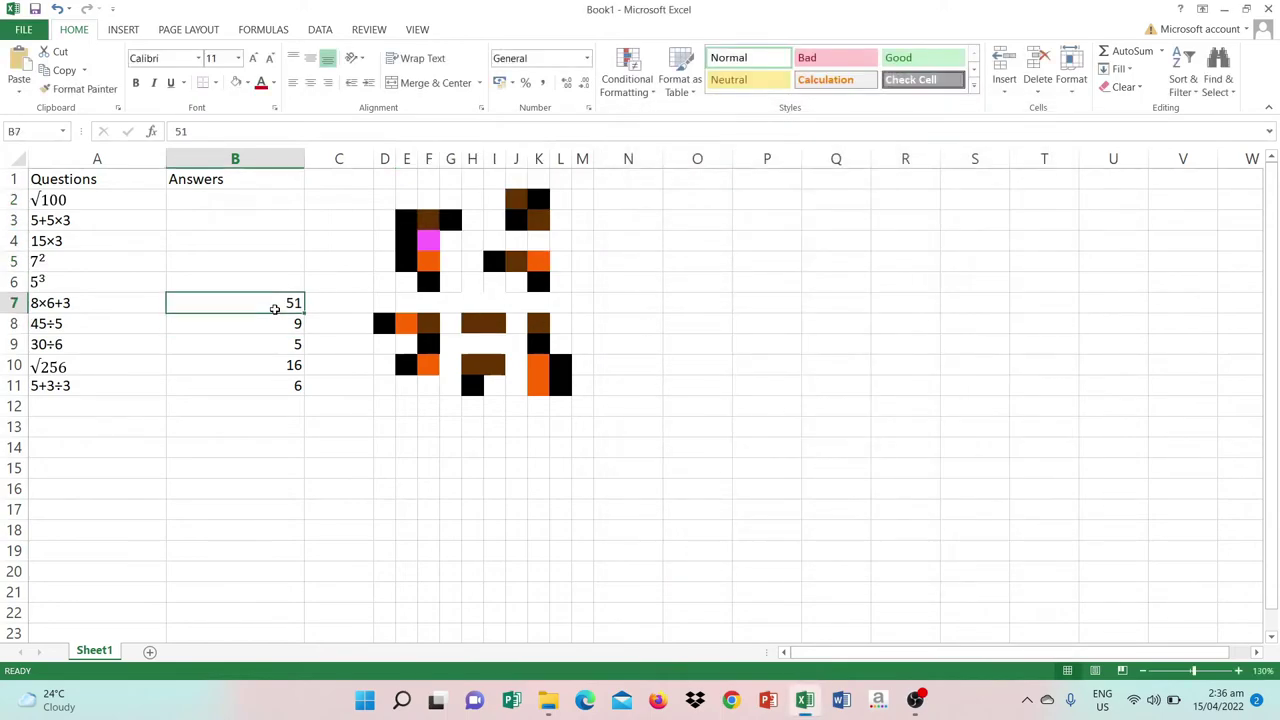
key("BackSpace")
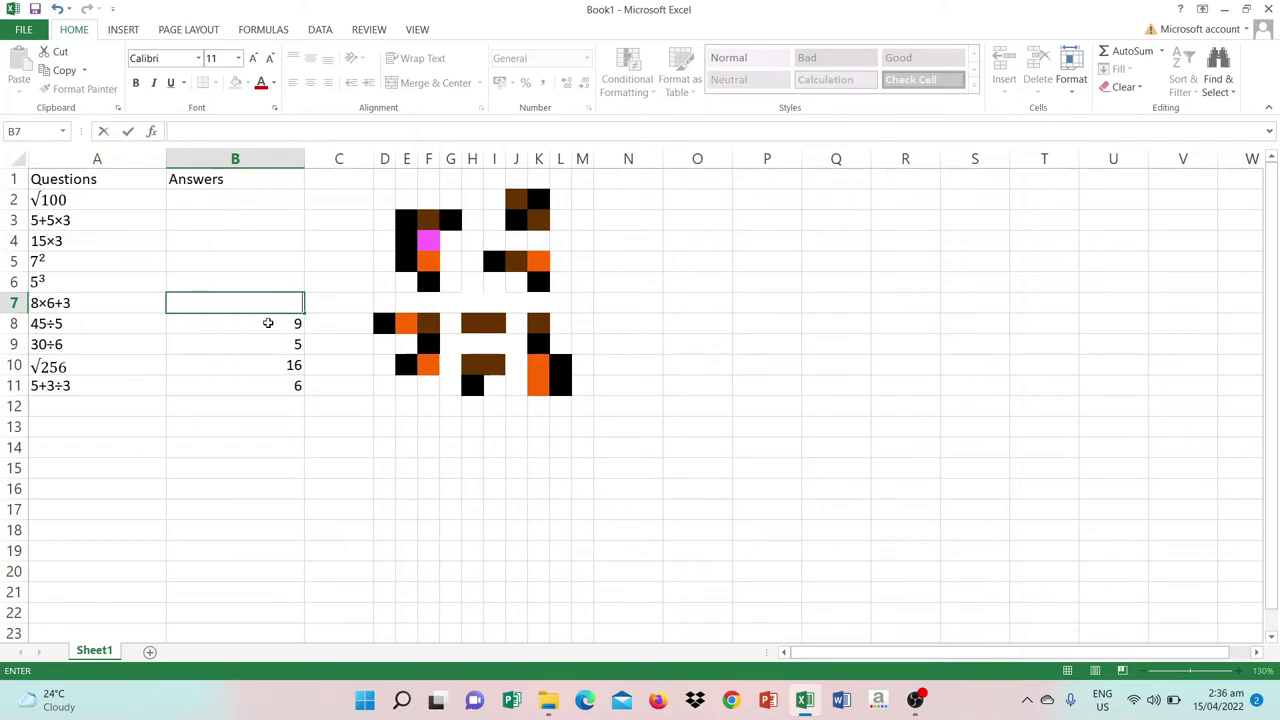
left_click(268, 323)
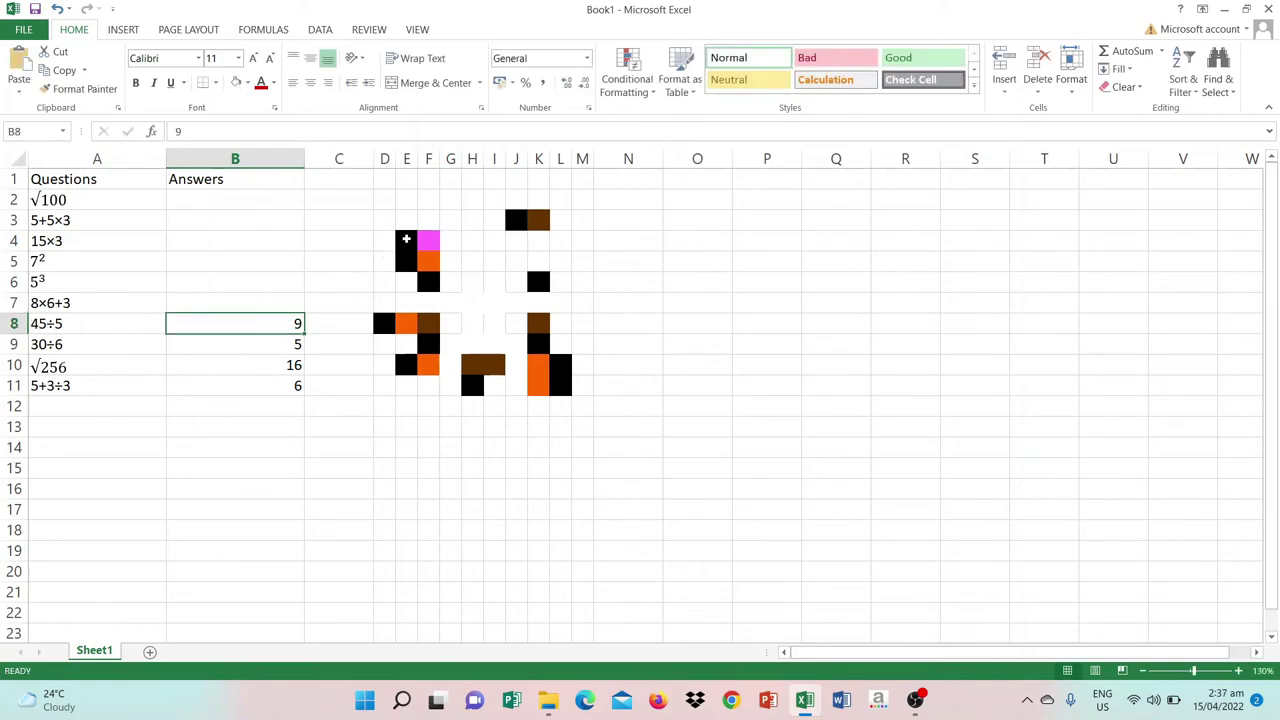
Select pixels E4:F4, F6, D8:F8 and J3:K3 together
left_click_drag(406, 239, 427, 250)
left_click(424, 285, "ctrl")
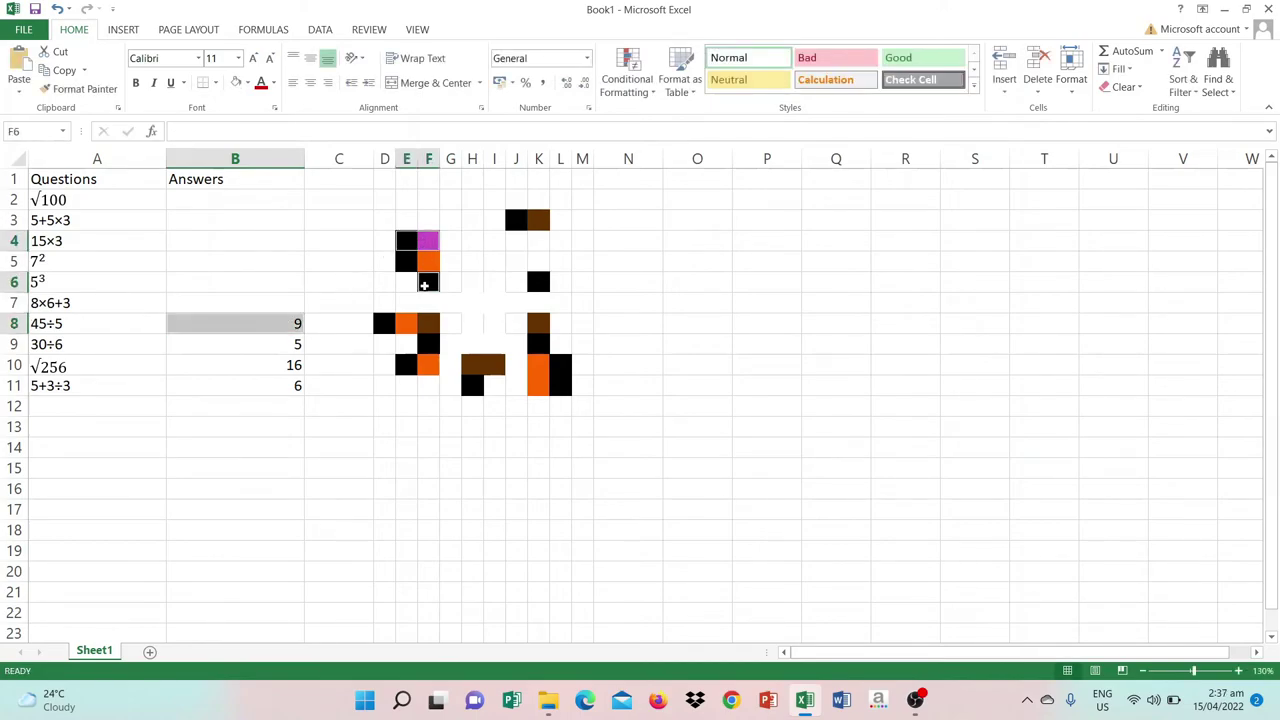
left_click_drag(382, 323, 430, 323)
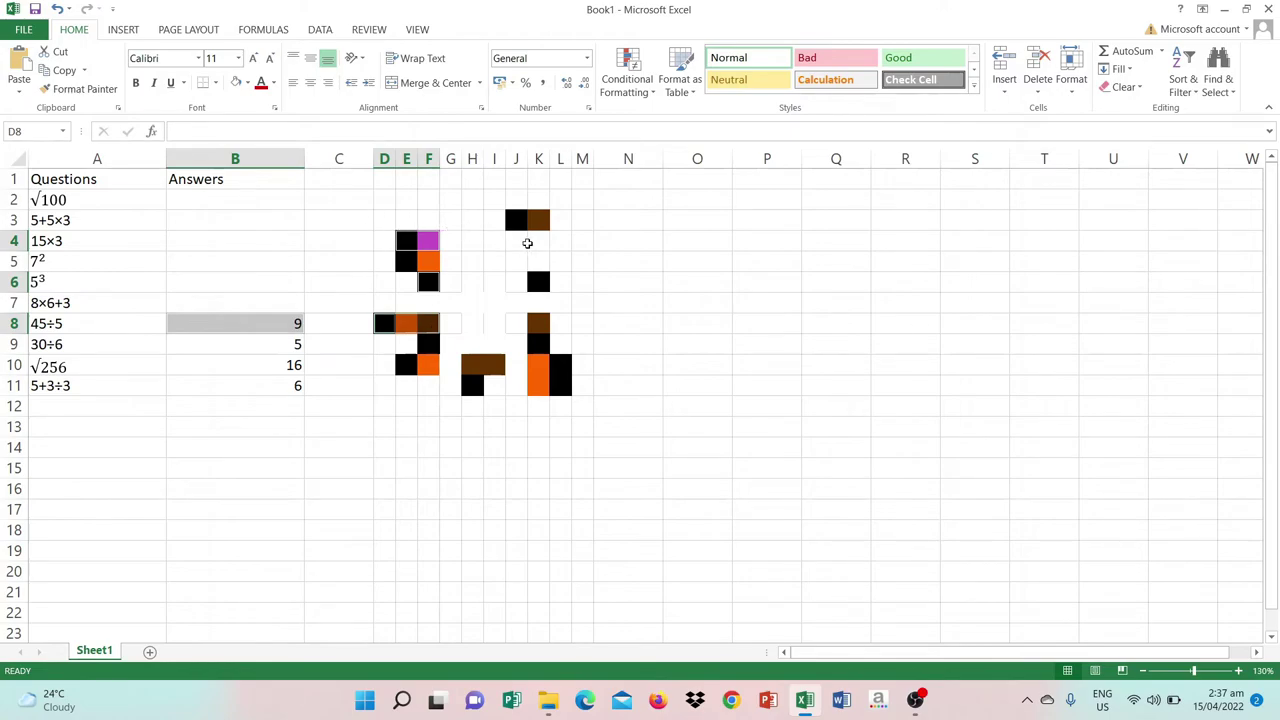
left_click_drag(515, 219, 535, 219)
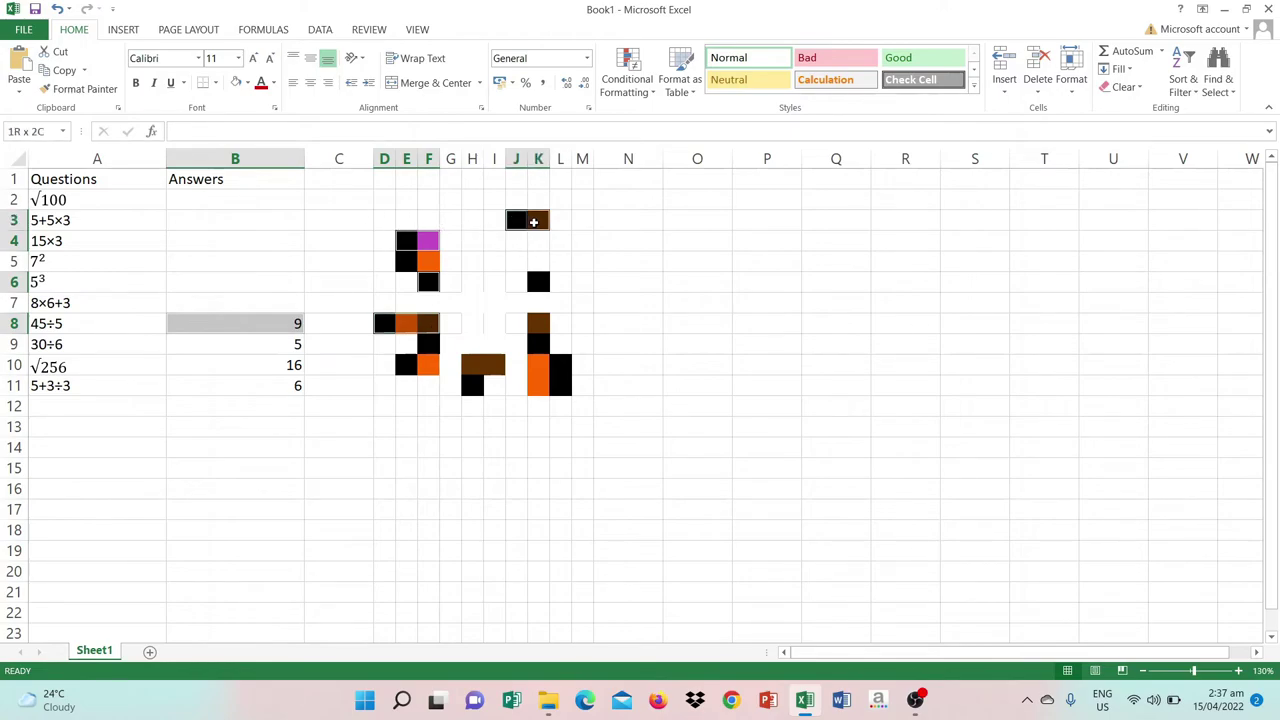
Add a formula rule =$B$8<>9 with no-colour fill to those pixels
left_click(627, 82)
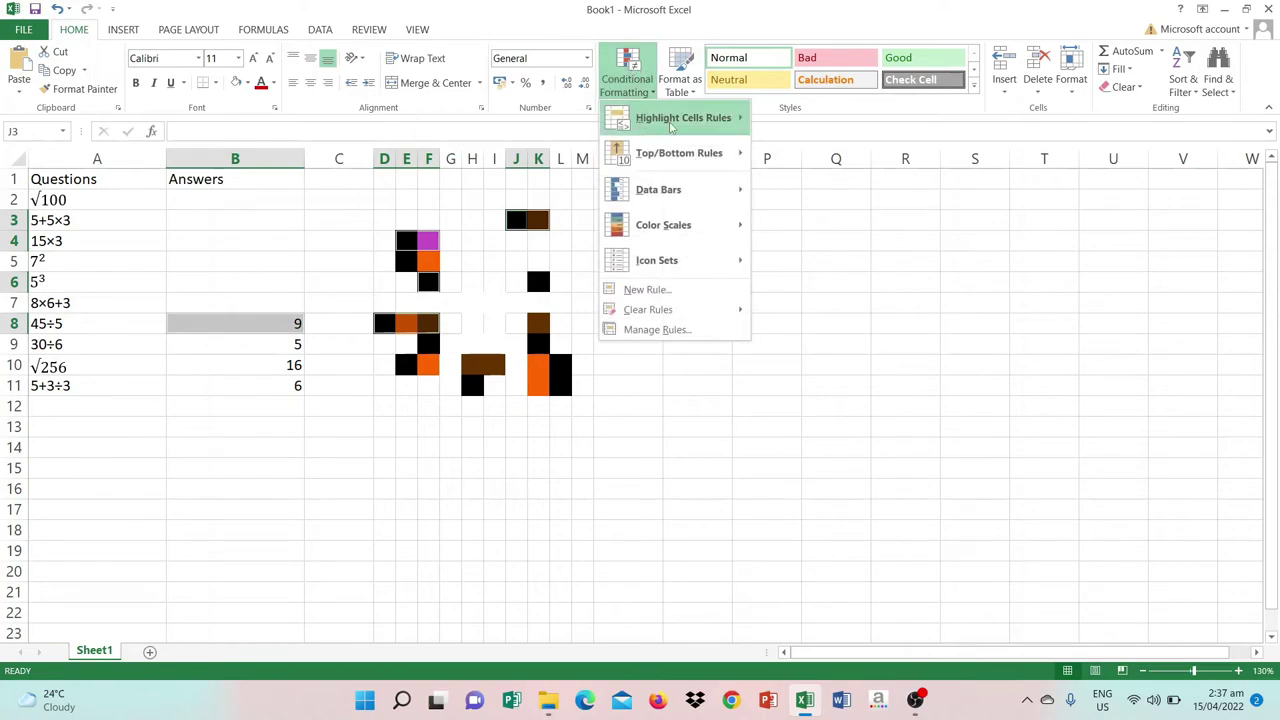
left_click(826, 361)
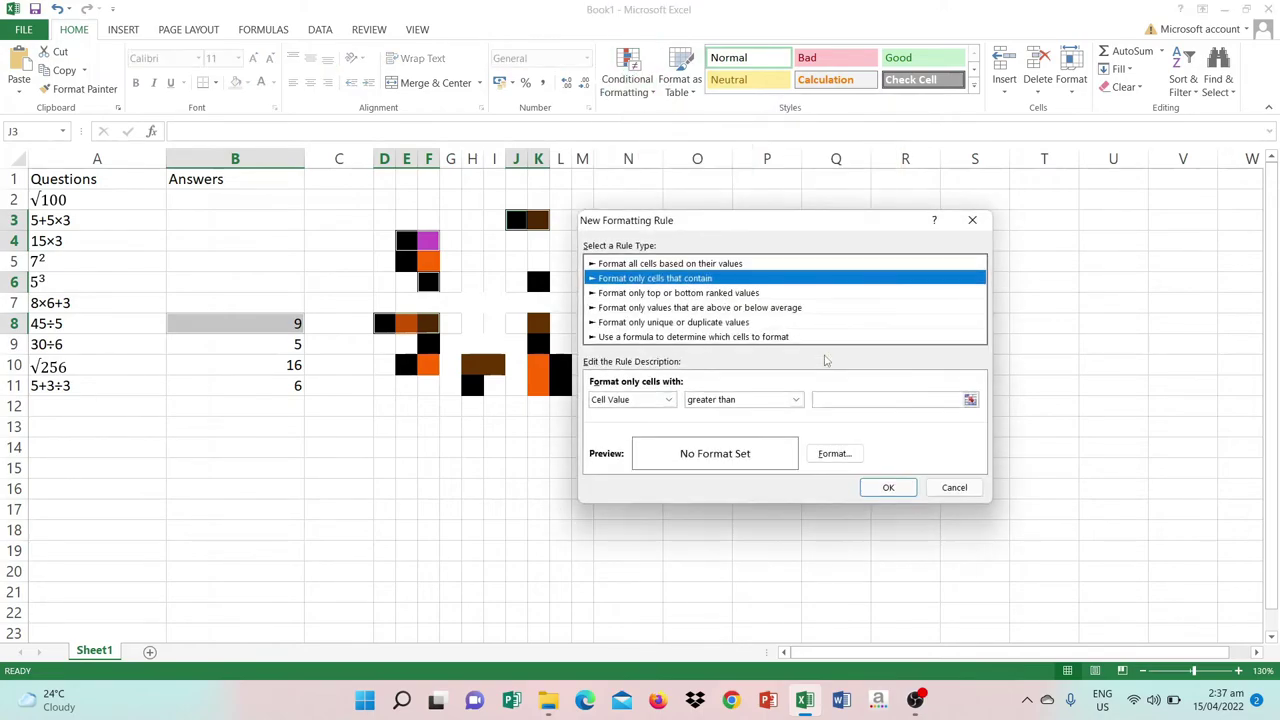
left_click(688, 338)
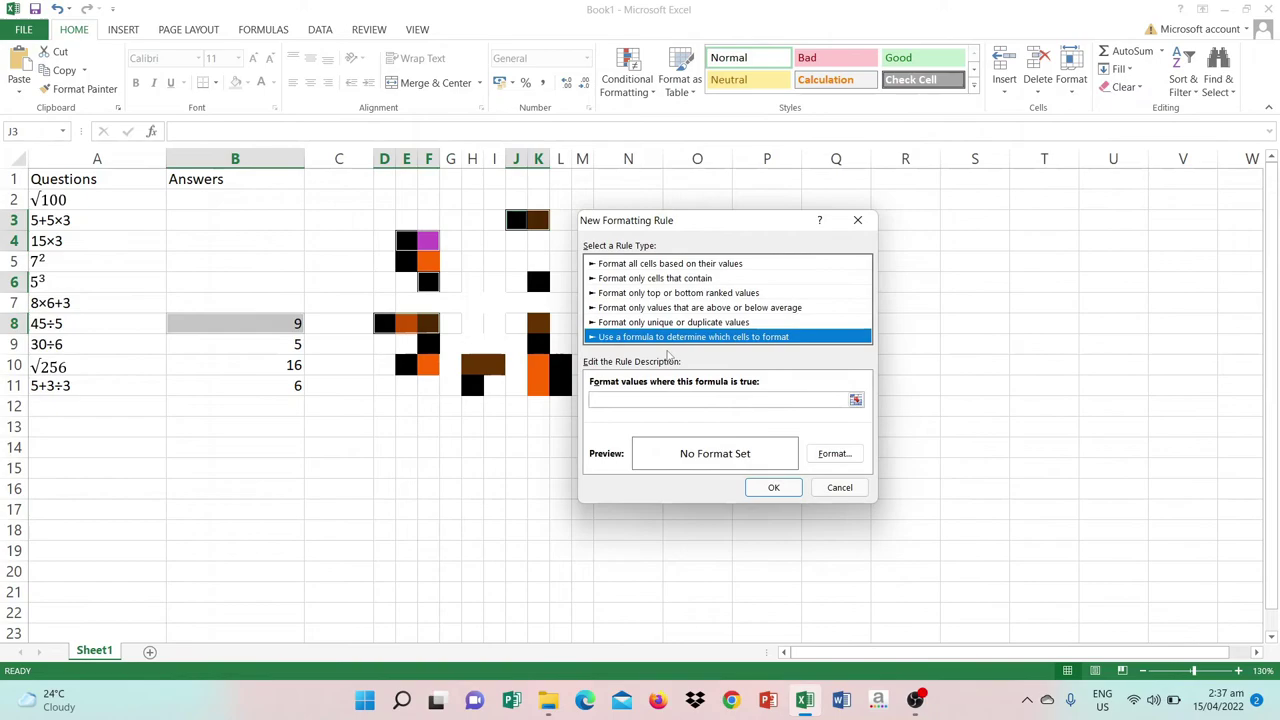
left_click(640, 401)
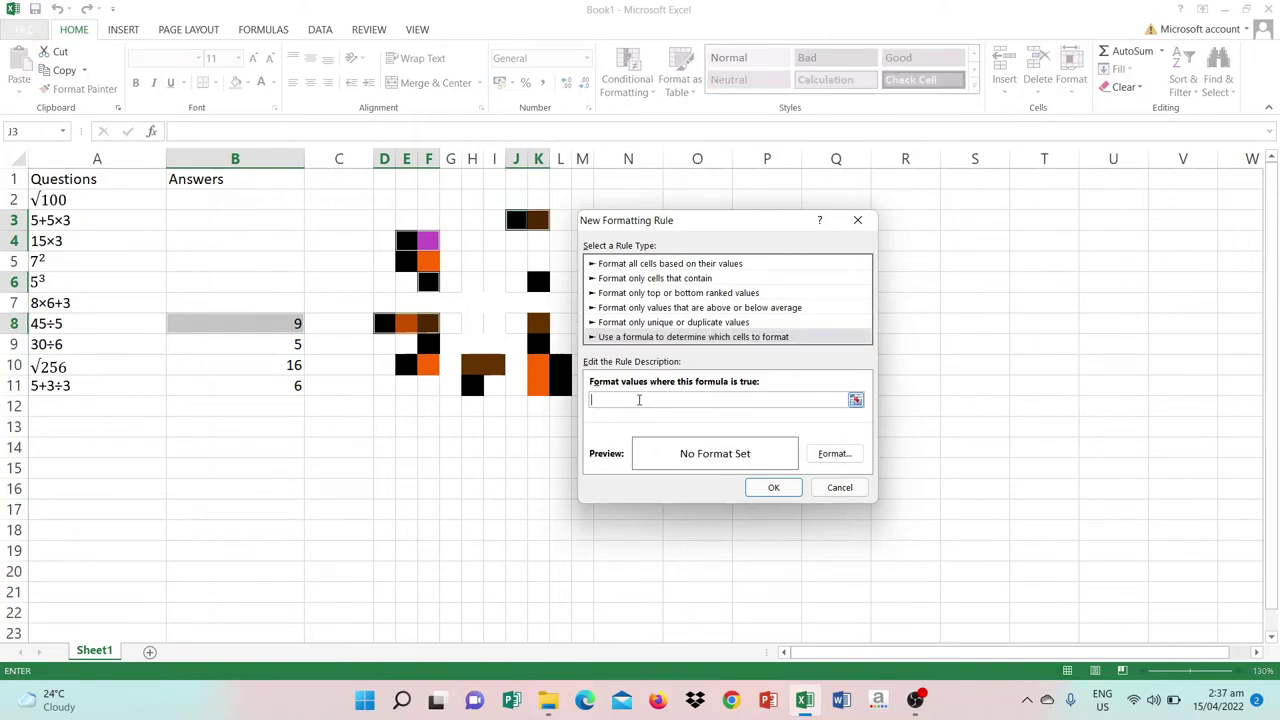
left_click(262, 331)
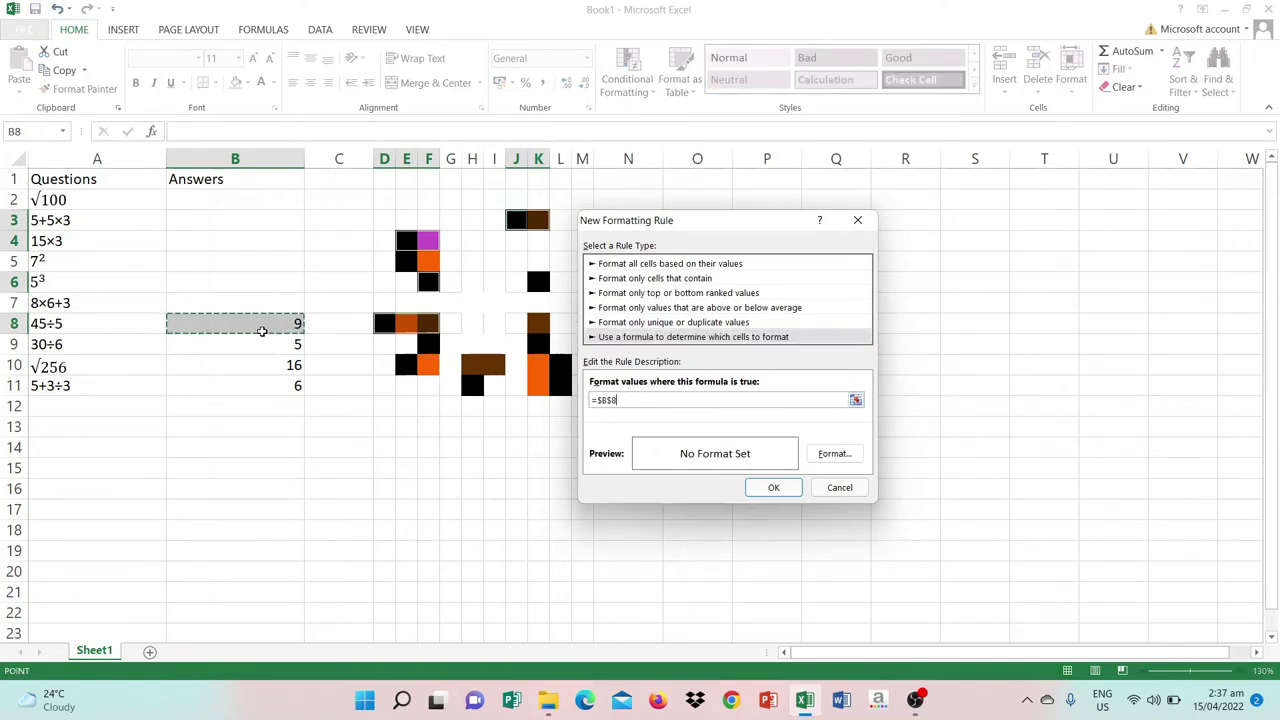
type("<>9")
left_click(835, 453)
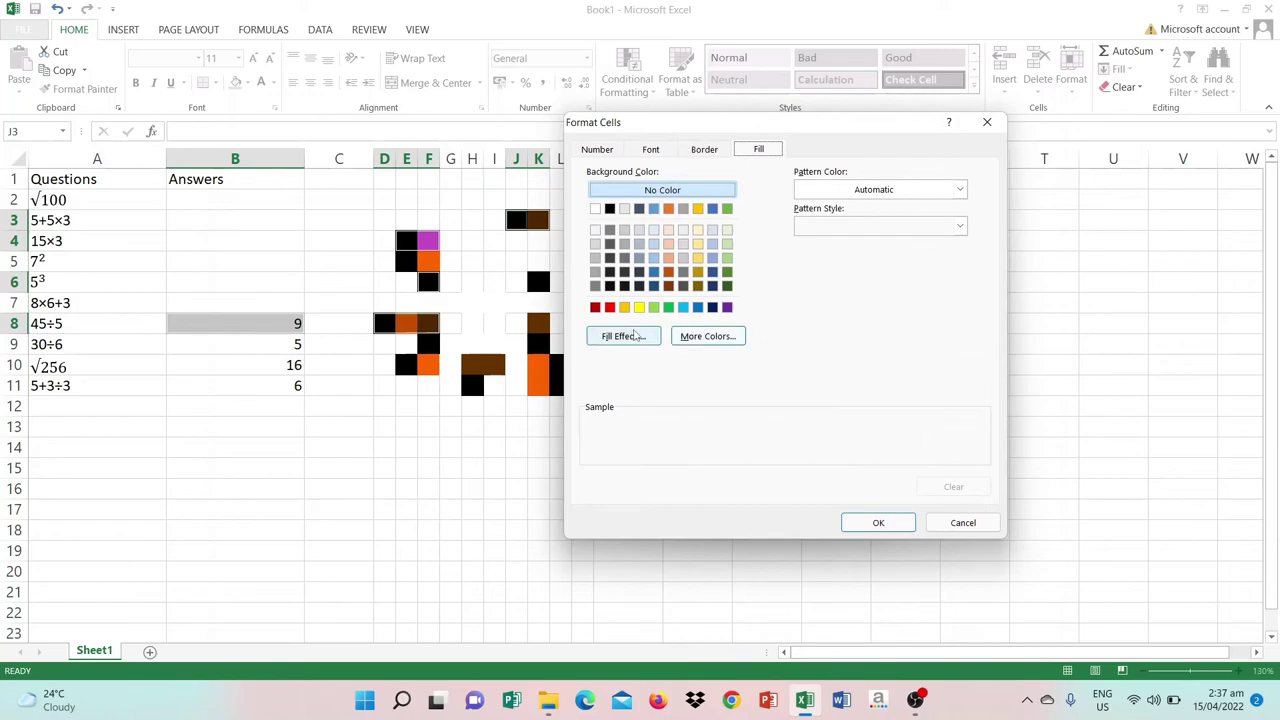
left_click(876, 523)
left_click(772, 487)
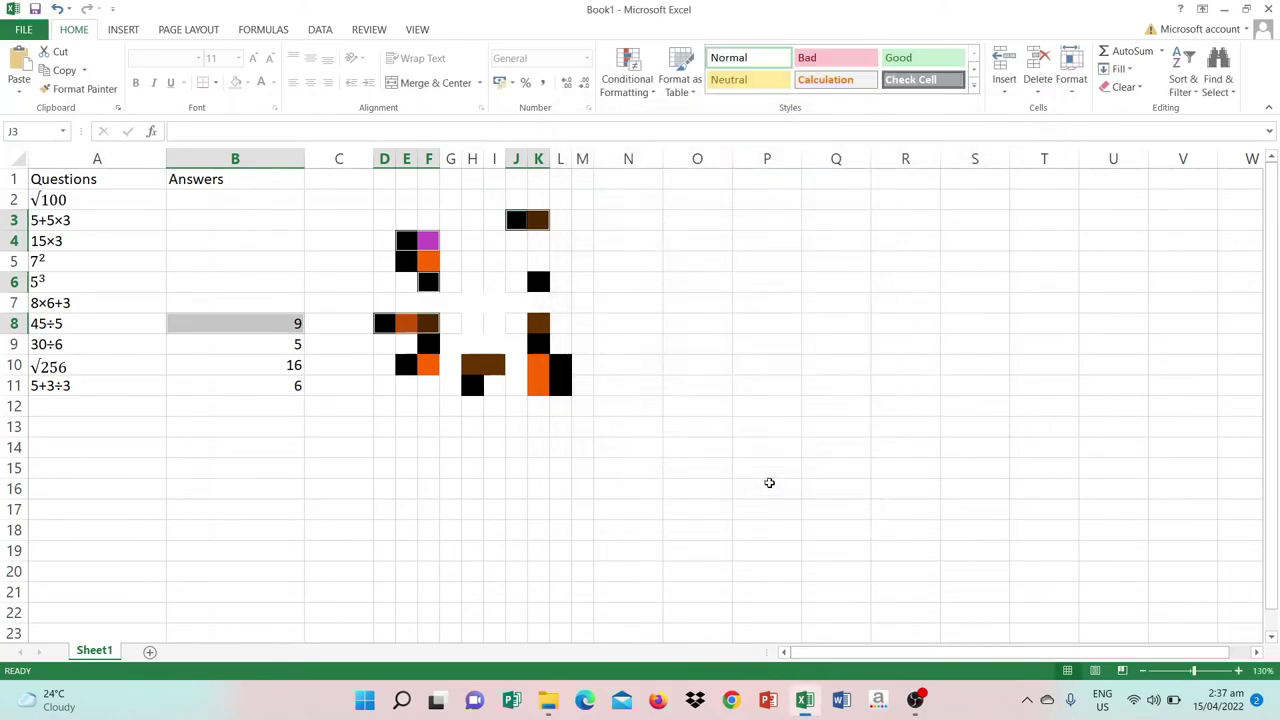
Clear the answer 9 from B8 so those pixels blank out
left_click(279, 333)
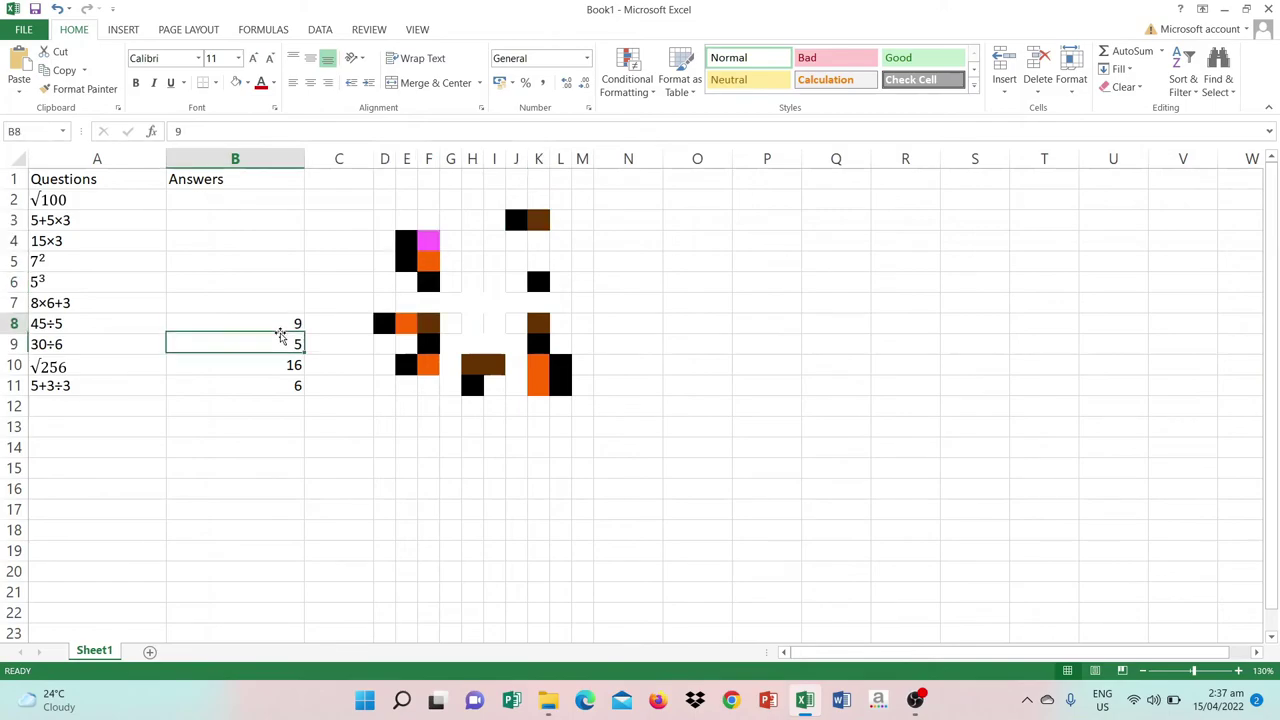
key("BackSpace")
key("Return")
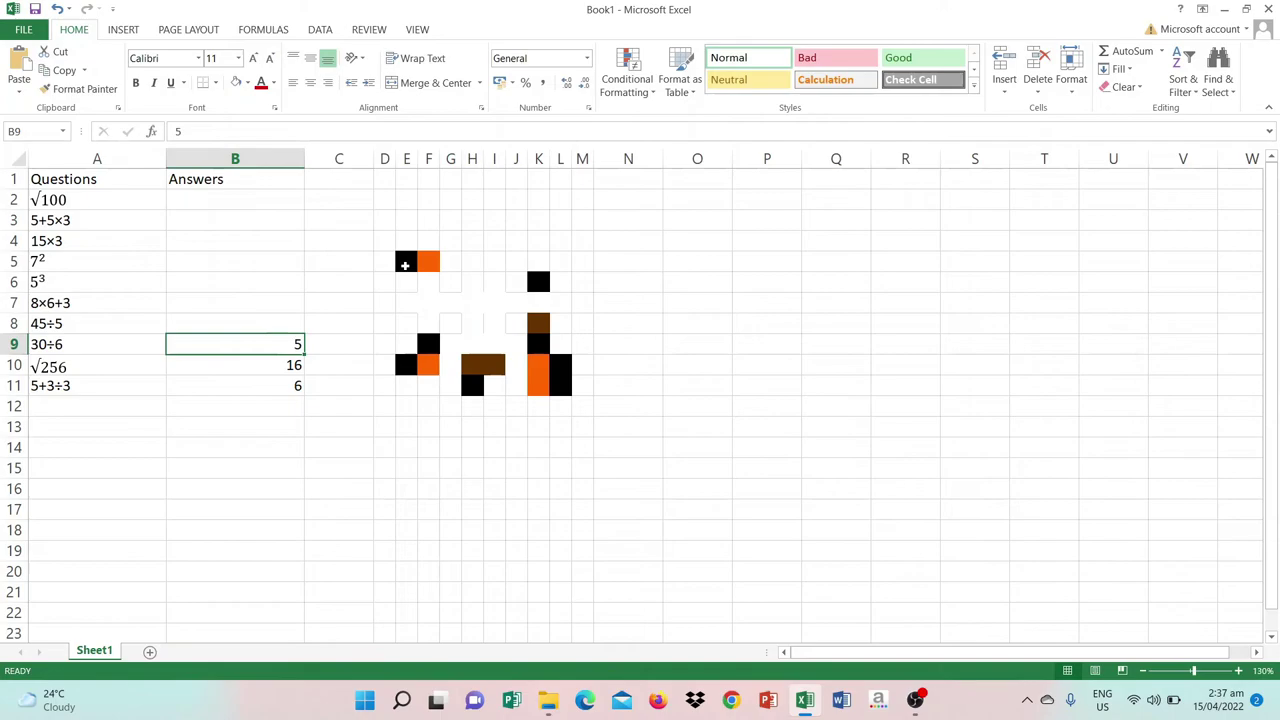
Select pixels E5:F5, K6, E10:F10 and K9 together
left_click_drag(405, 264, 422, 264)
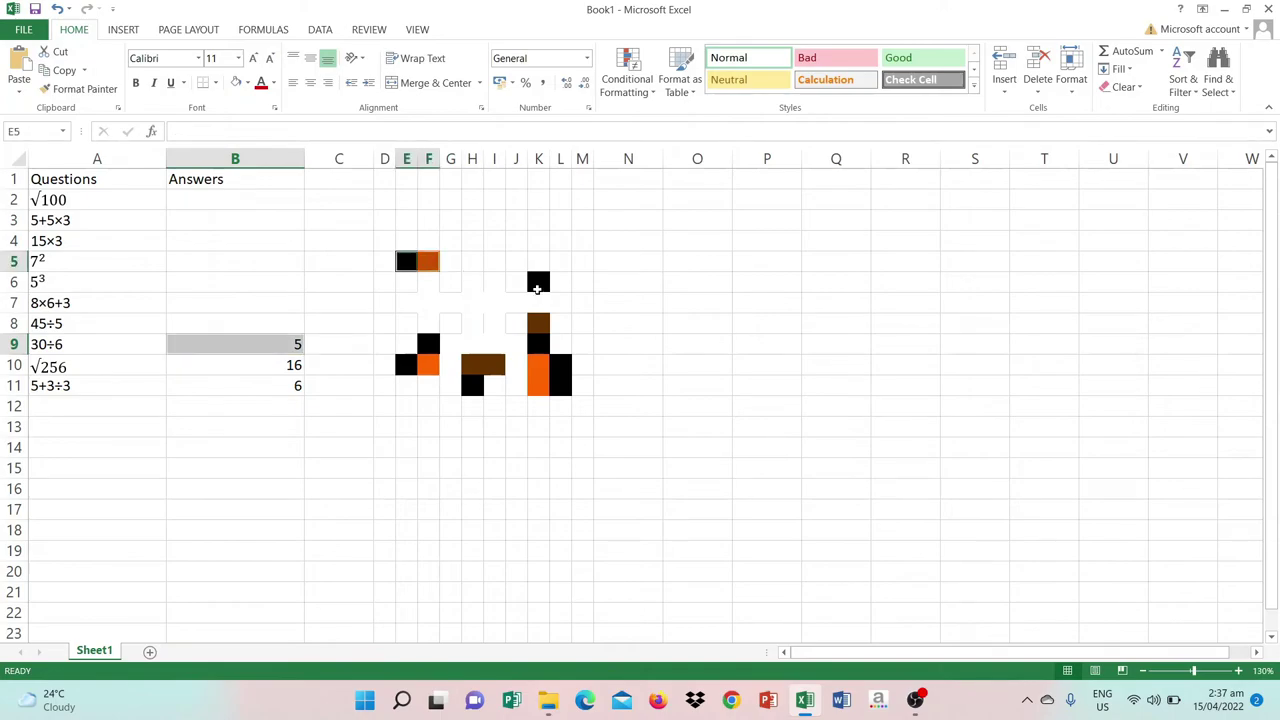
left_click(537, 288, "ctrl")
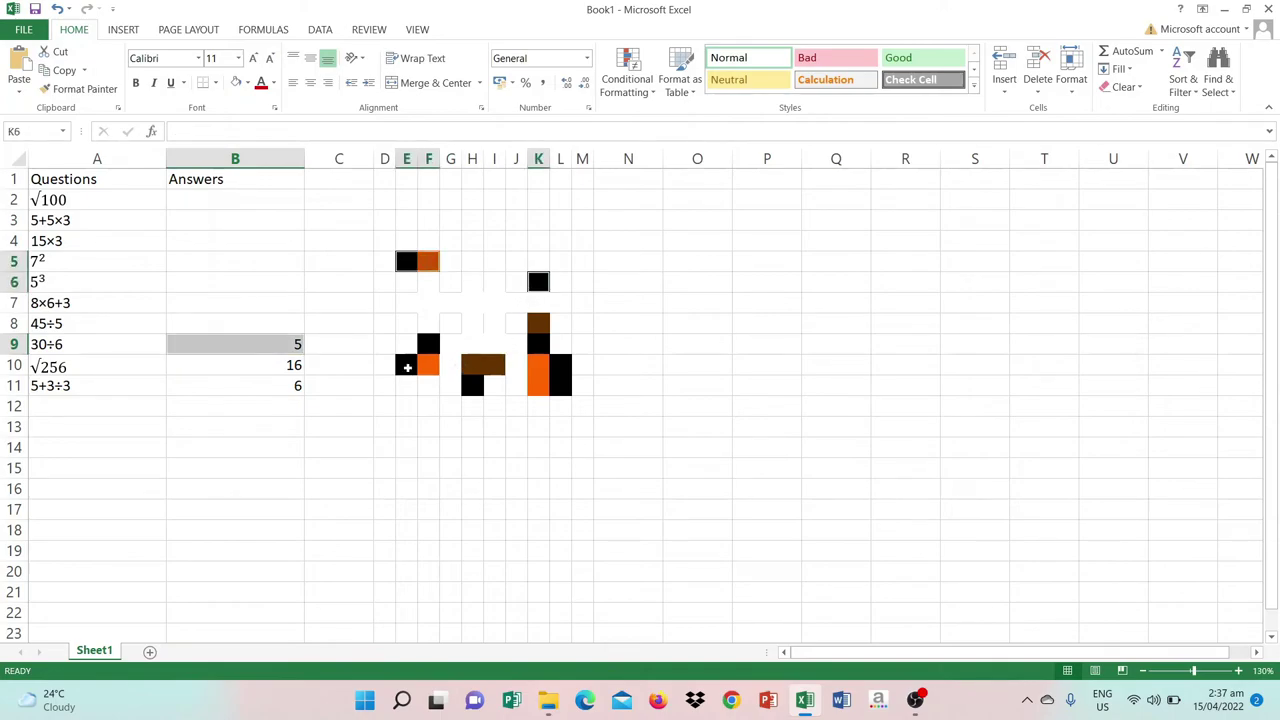
left_click_drag(400, 367, 427, 366)
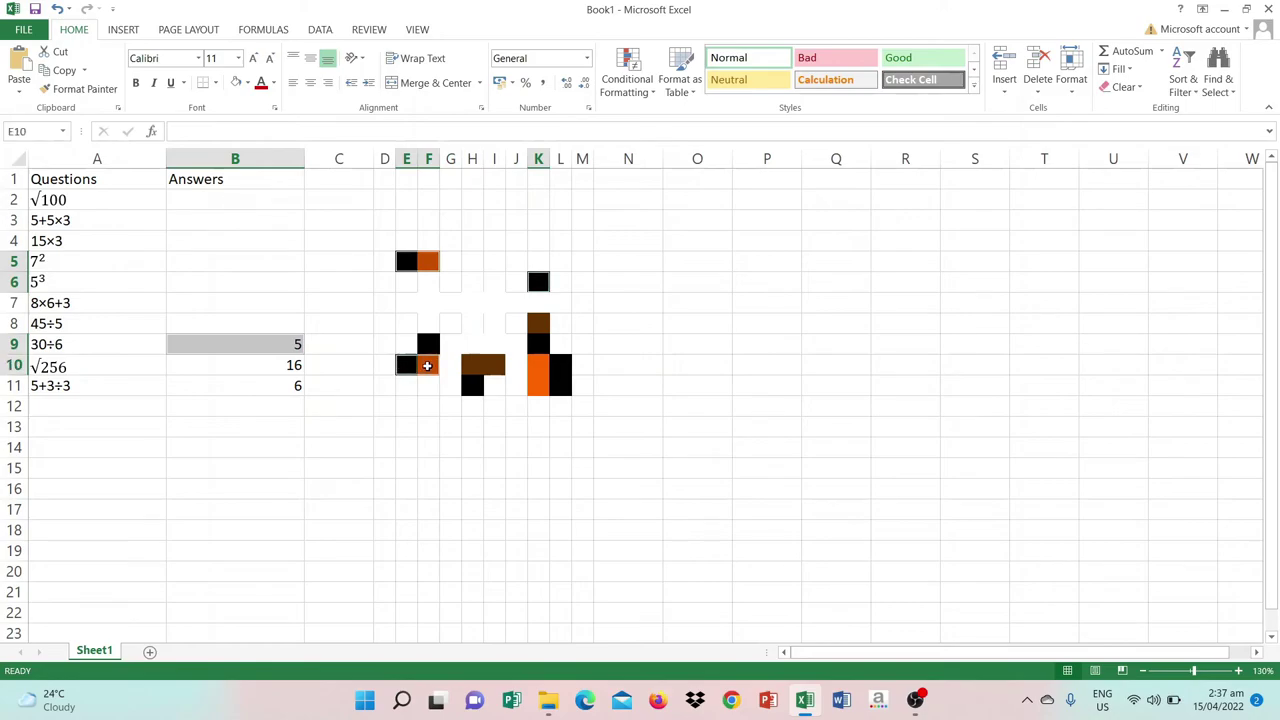
left_click(537, 342, "ctrl")
Add a formula rule =$B$9<>5 with no-colour fill to those pixels
left_click(627, 78)
mouse_move(683, 118)
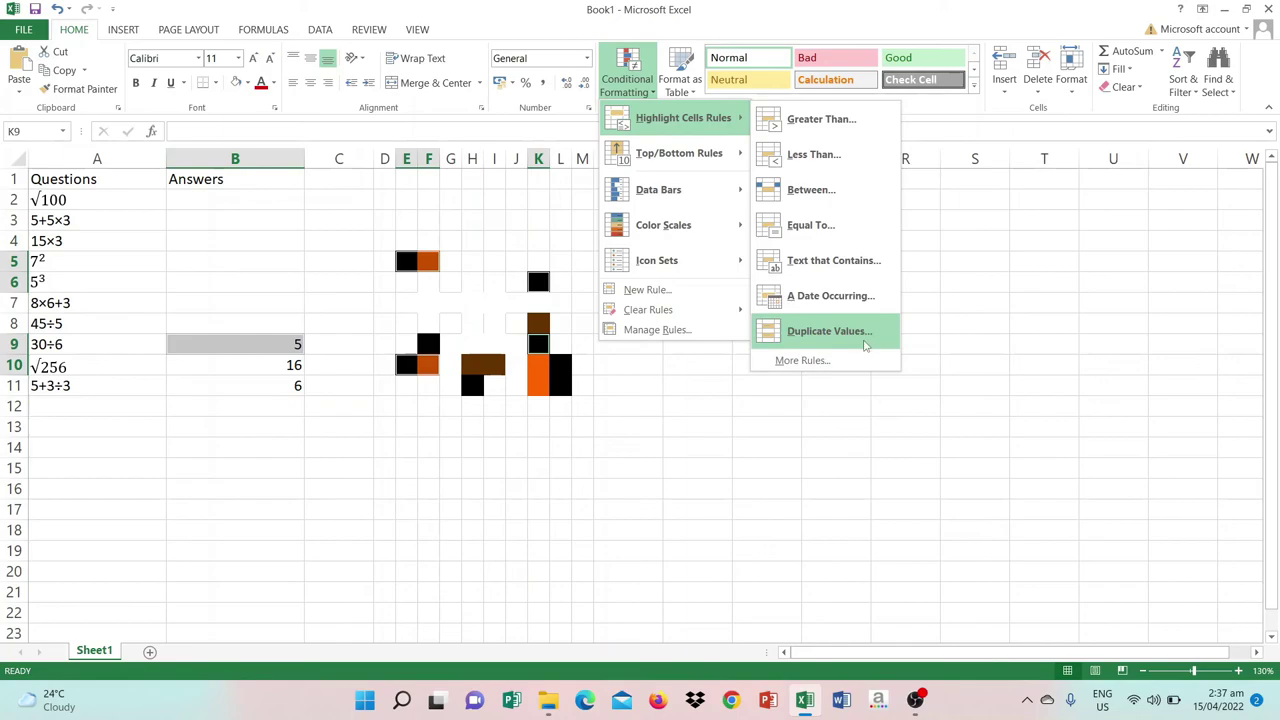
left_click(803, 360)
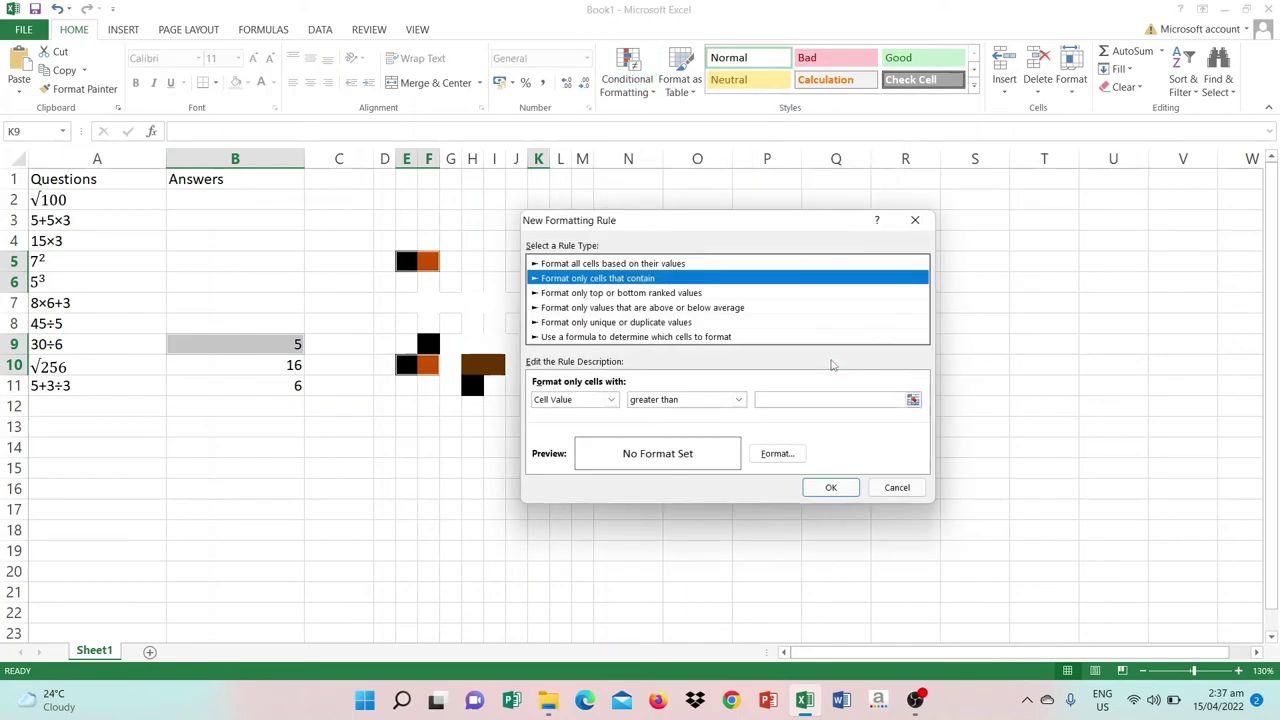
left_click(627, 337)
left_click(594, 399)
left_click(266, 348)
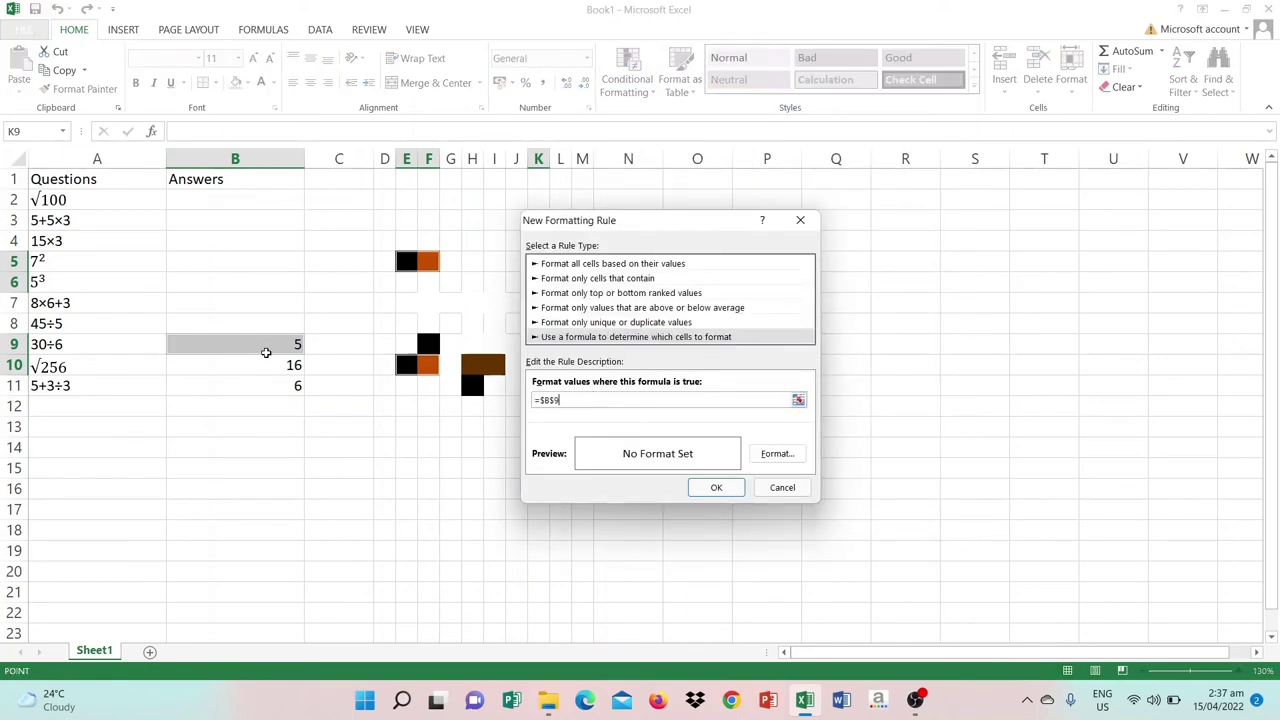
type("<>5")
left_click(777, 454)
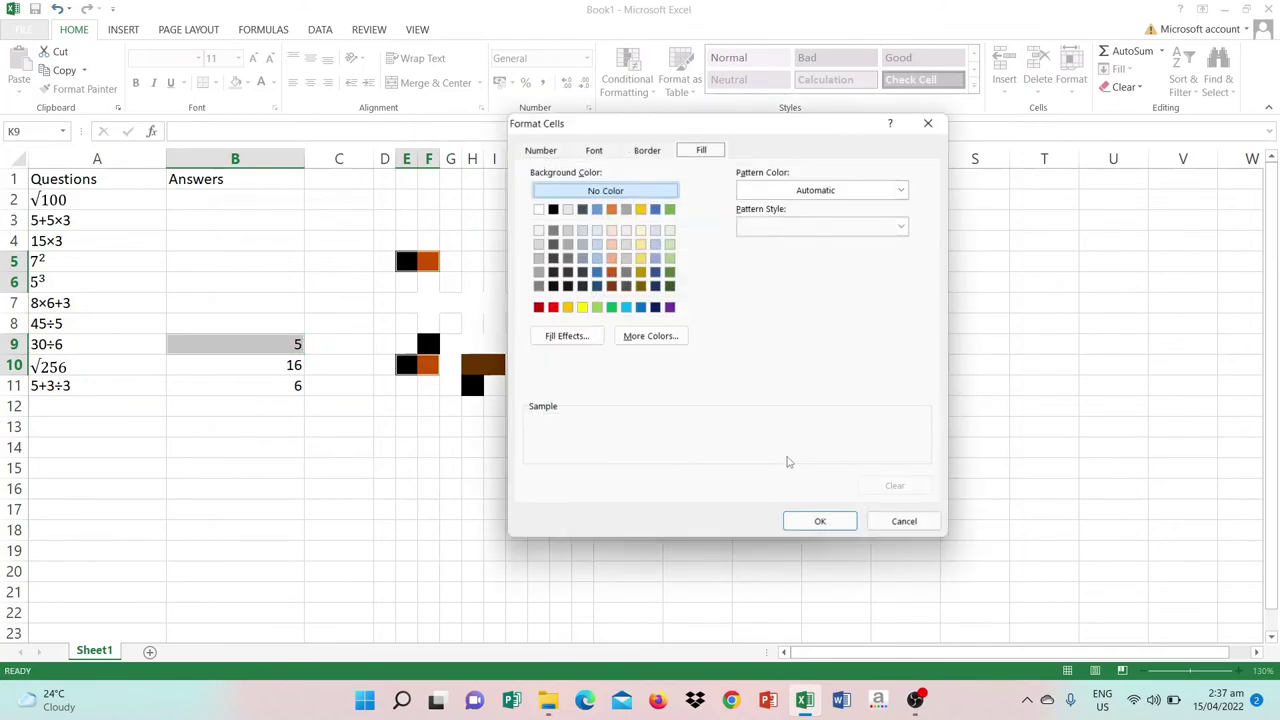
left_click(833, 531)
left_click(714, 487)
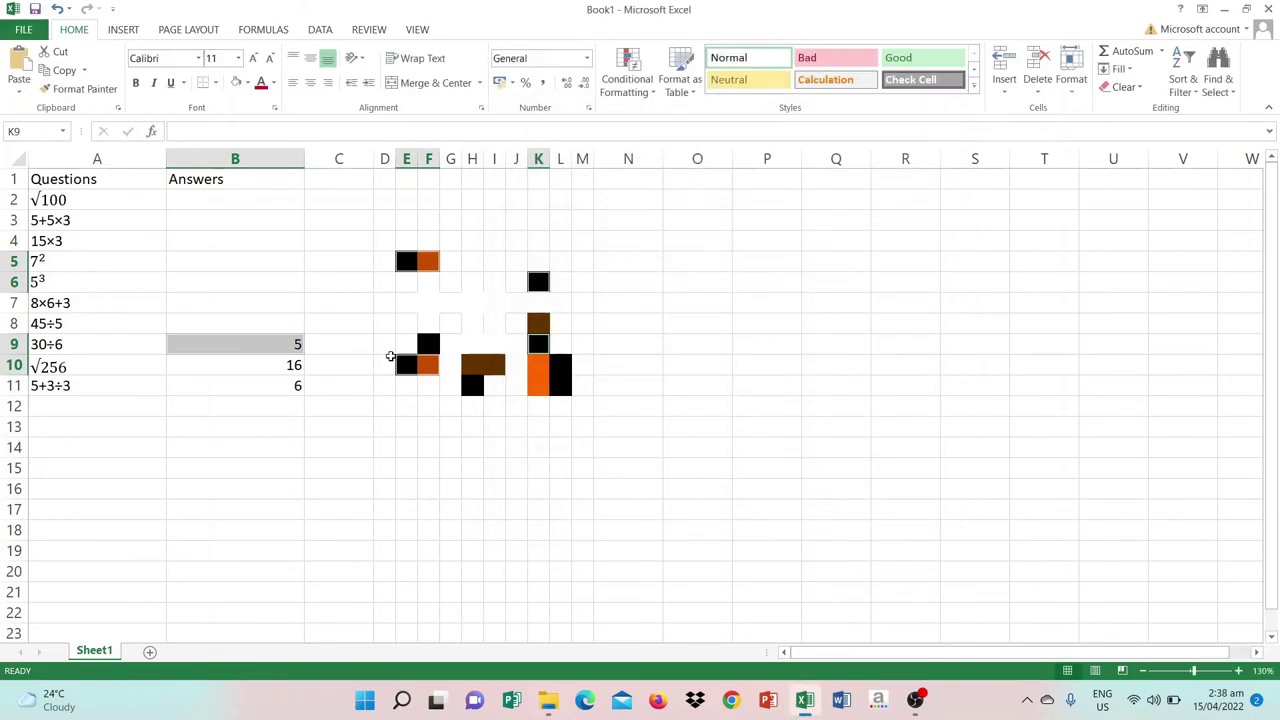
Clear the answer 5 from B9 so those pixels blank out
left_click(279, 364)
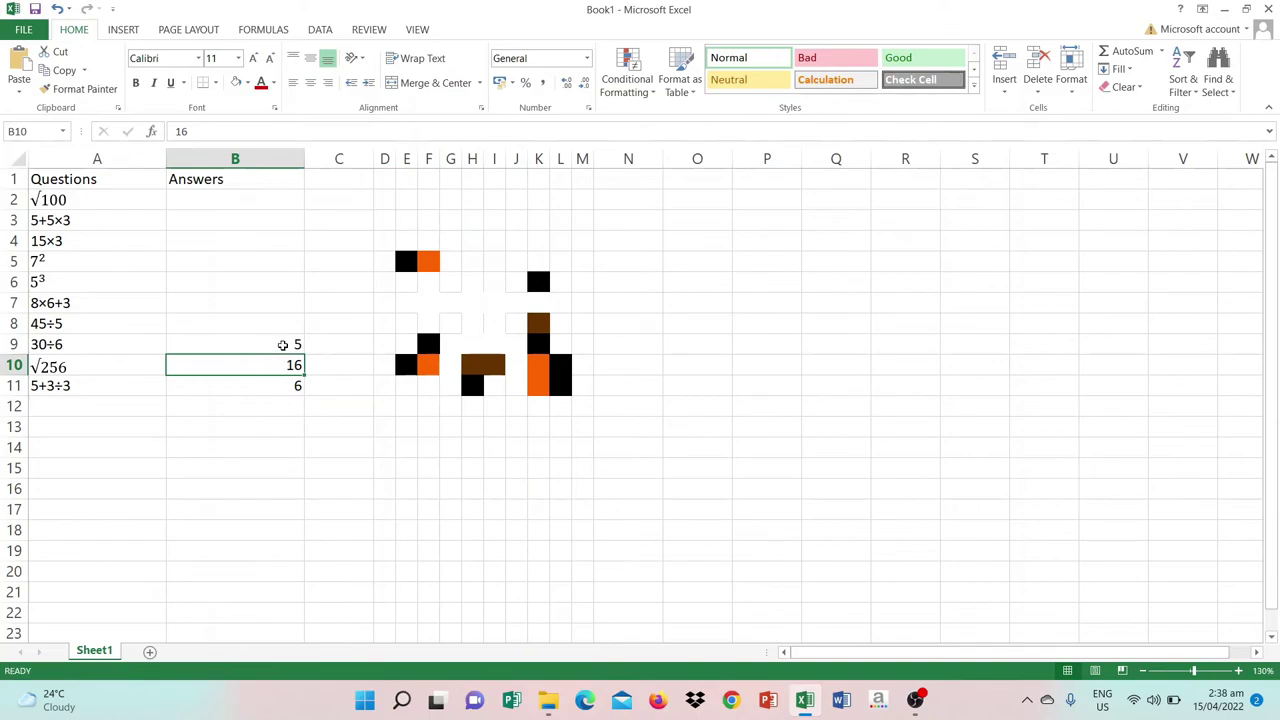
left_click(283, 344)
key("BackSpace")
key("Return")
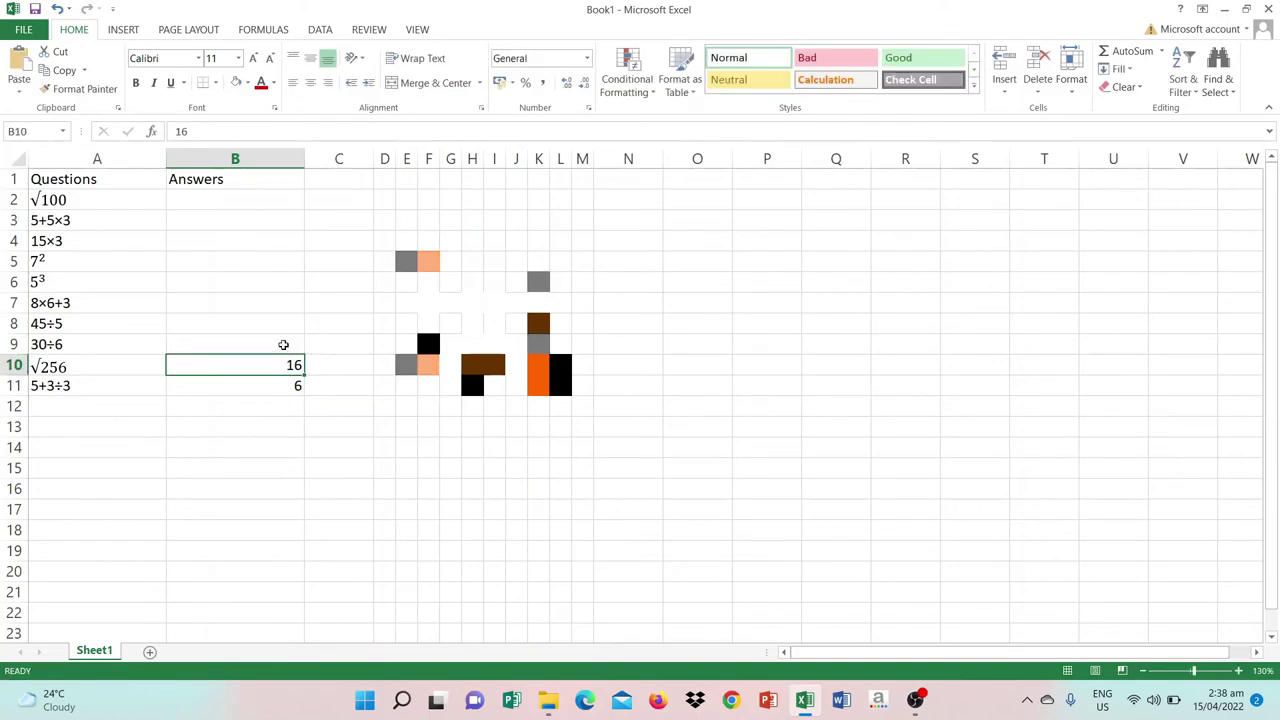
Select the next pixel group: F9, K11:L11, K8 and H11
left_click(427, 347)
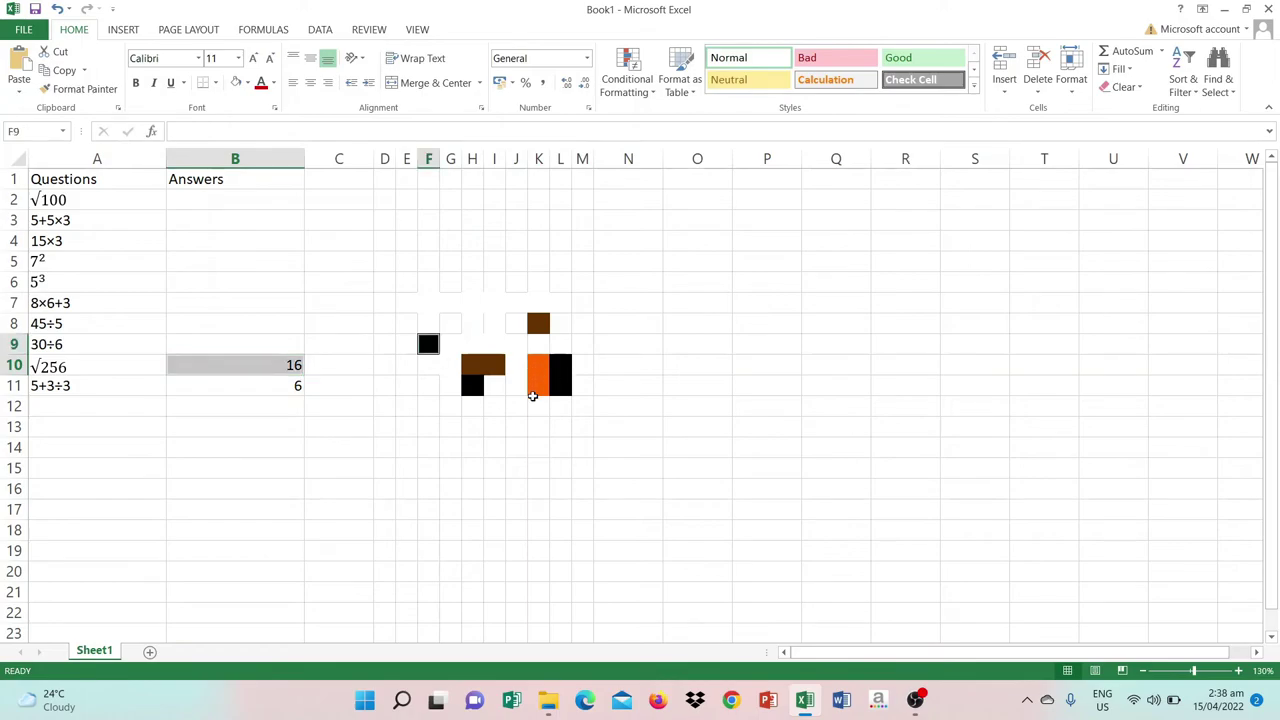
left_click_drag(536, 388, 562, 388)
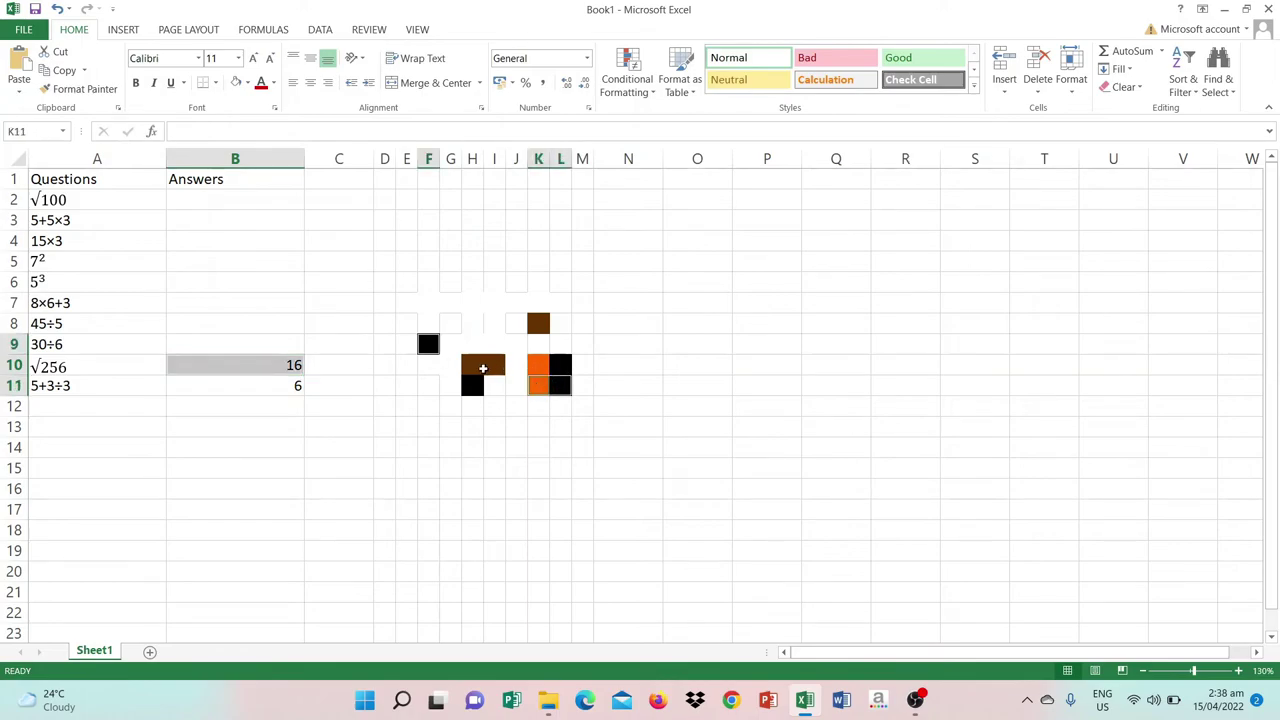
left_click(541, 325)
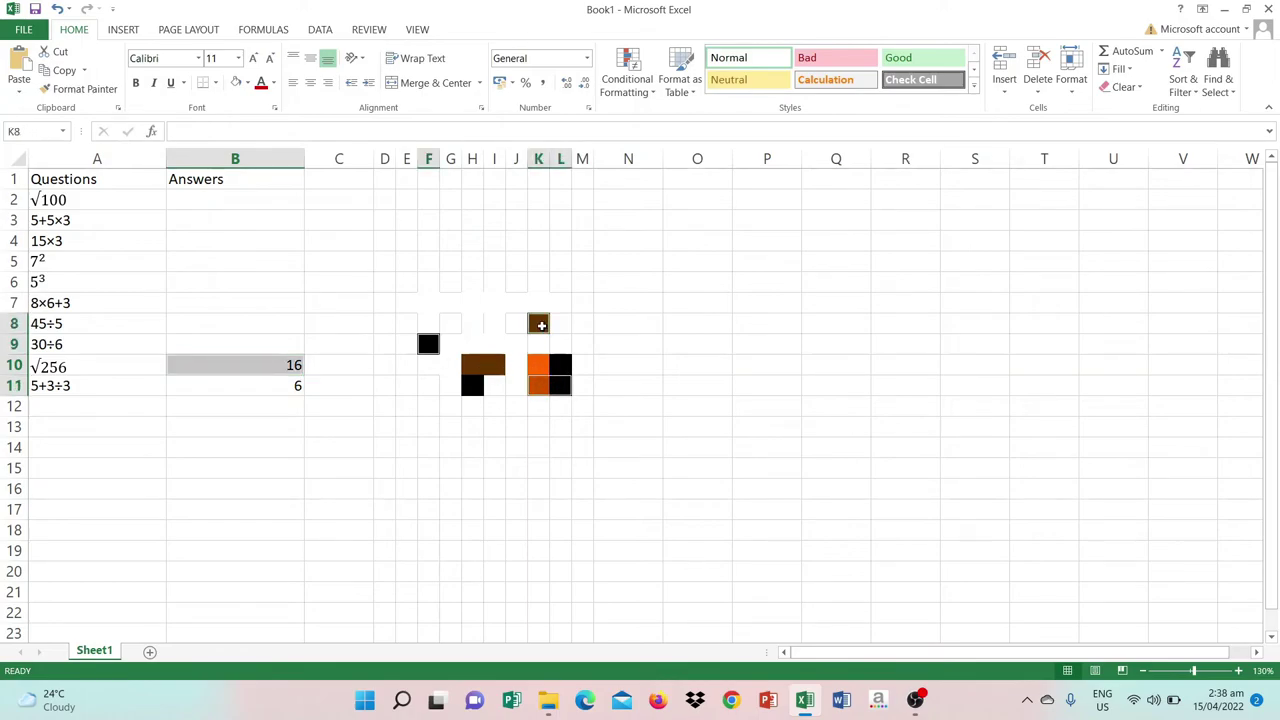
left_click(474, 390)
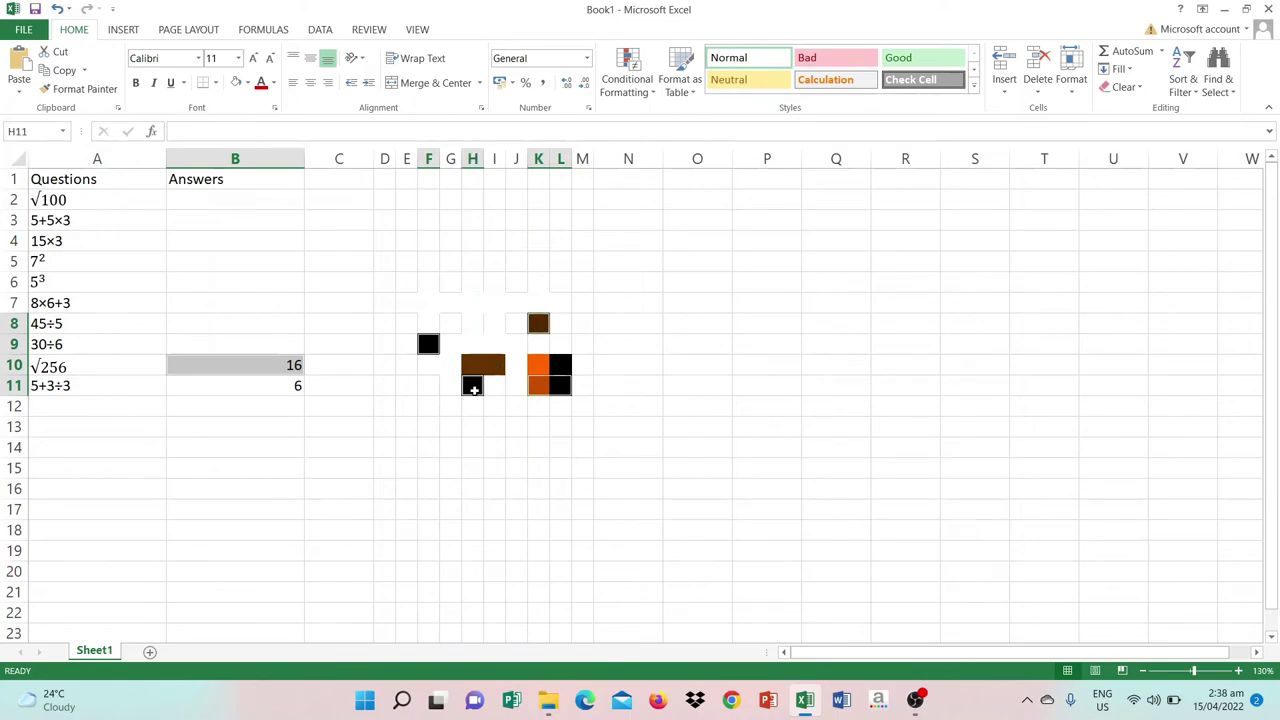
Add a formula rule =$B$10<>16 that gives these pixels no fill
left_click(627, 83)
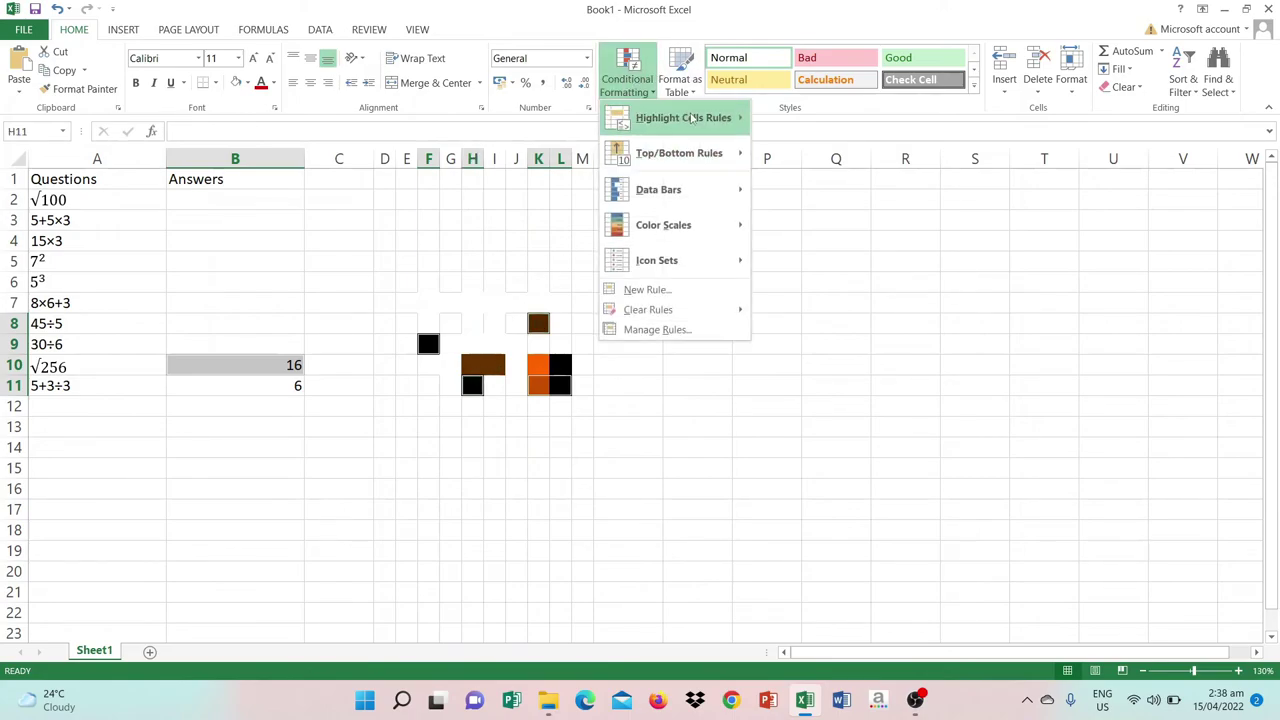
mouse_move(686, 117)
left_click(851, 363)
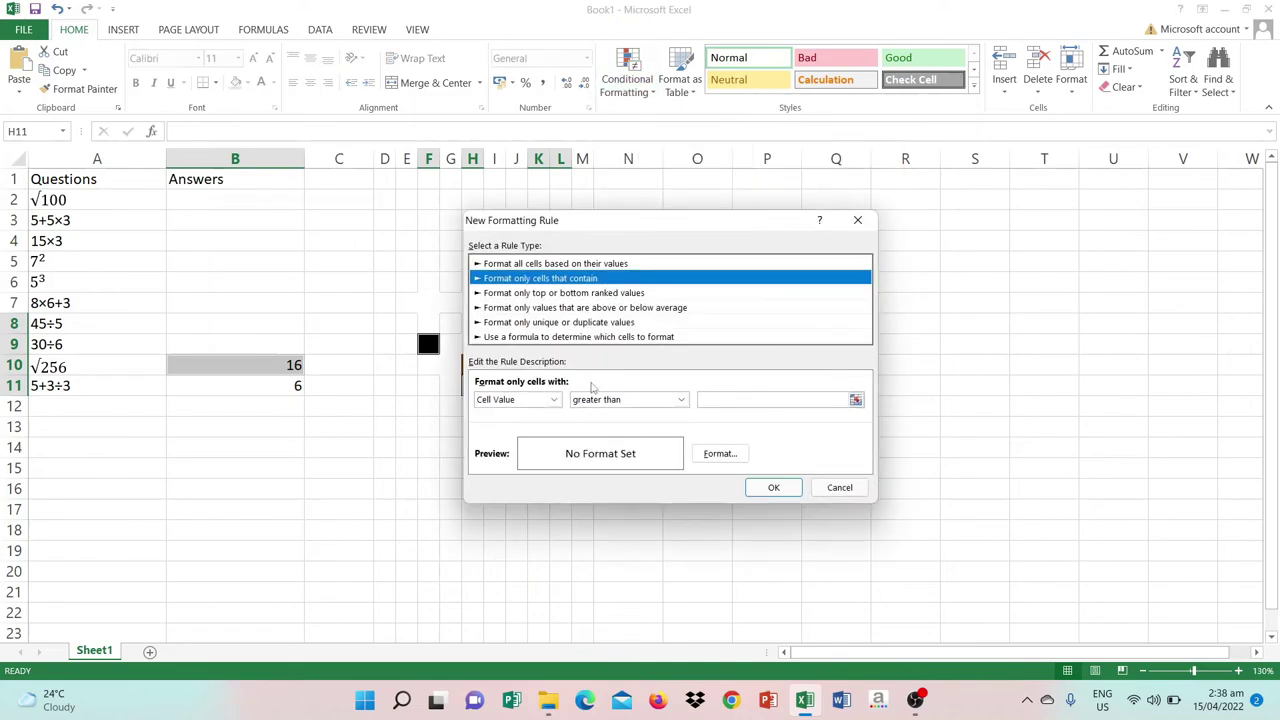
left_click(583, 337)
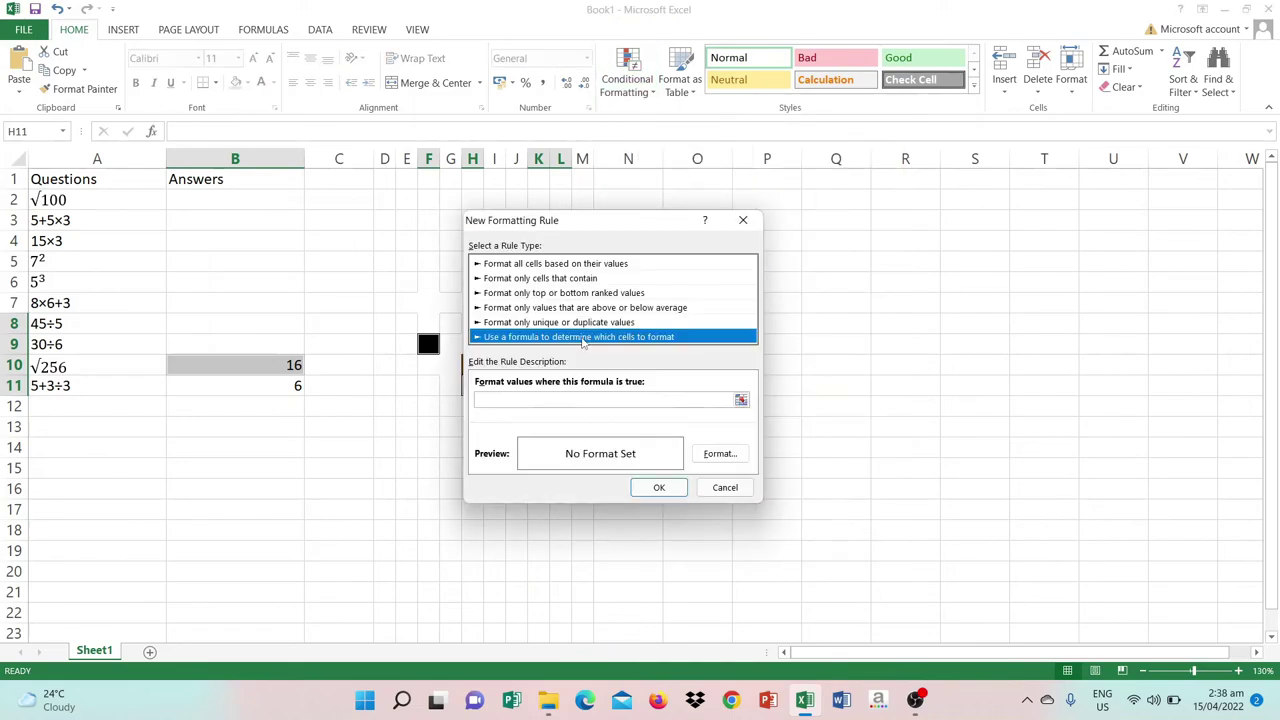
left_click(562, 398)
left_click(262, 369)
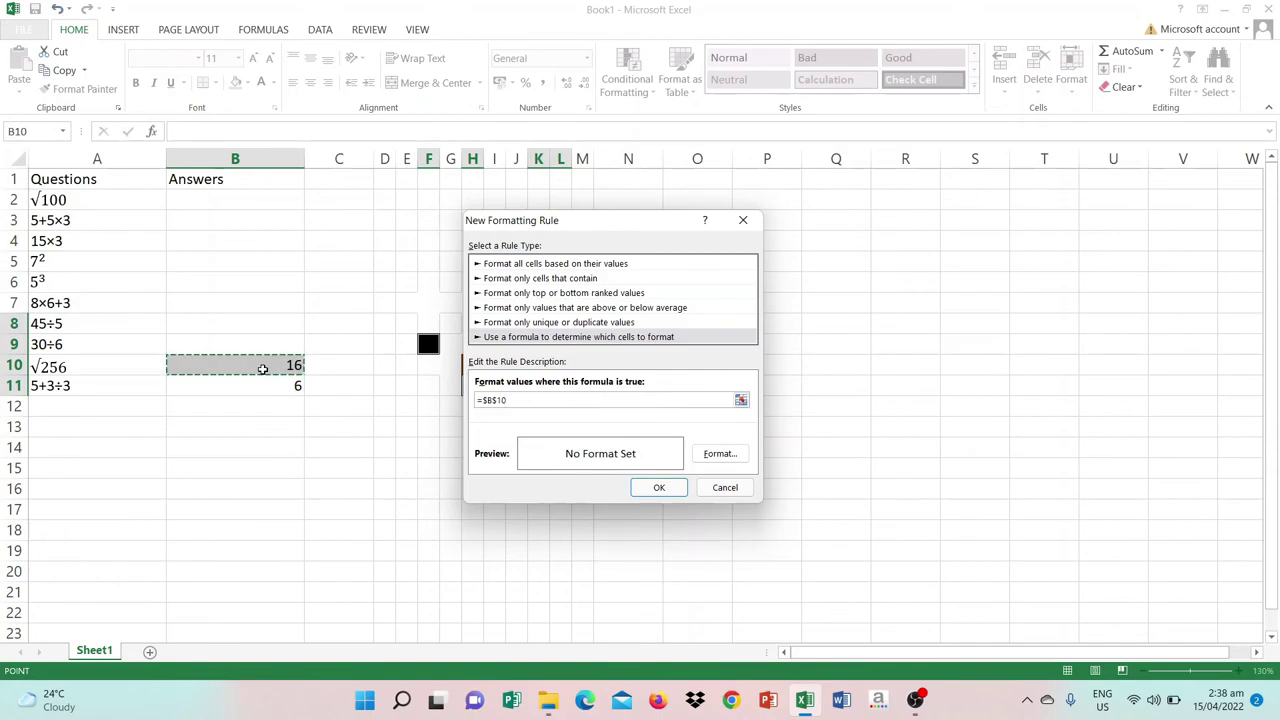
type("<>16")
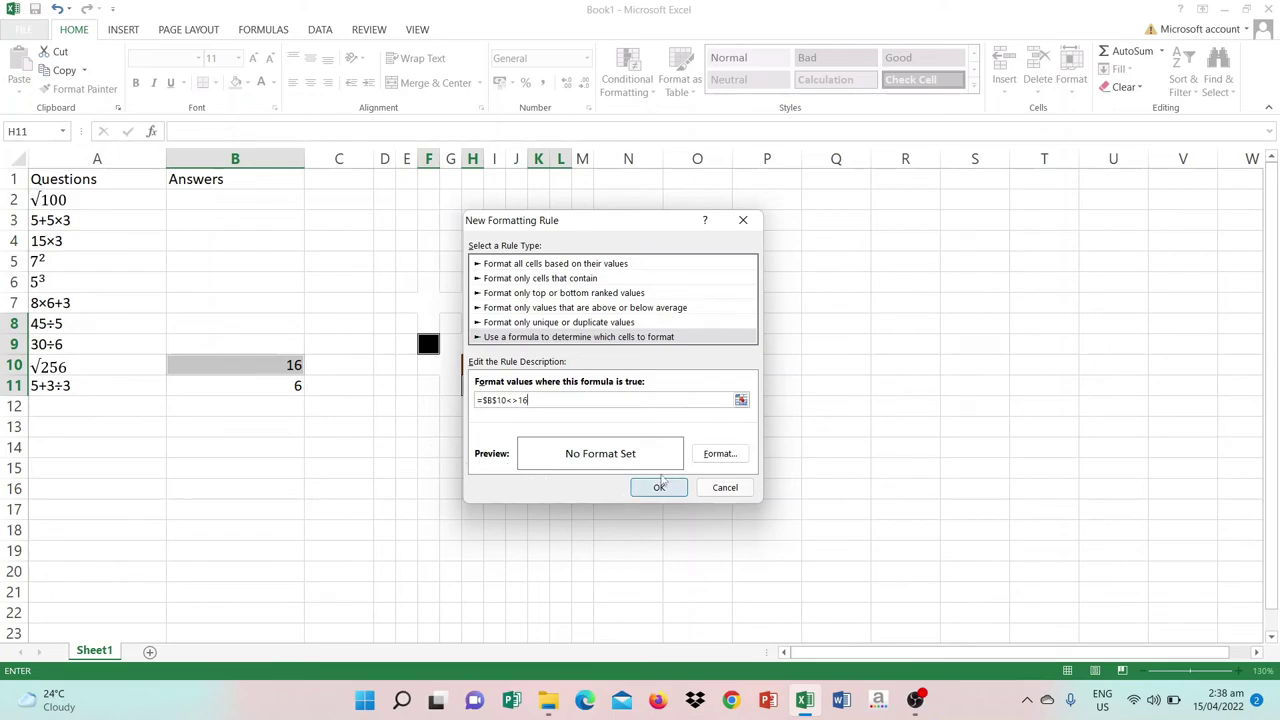
left_click(722, 456)
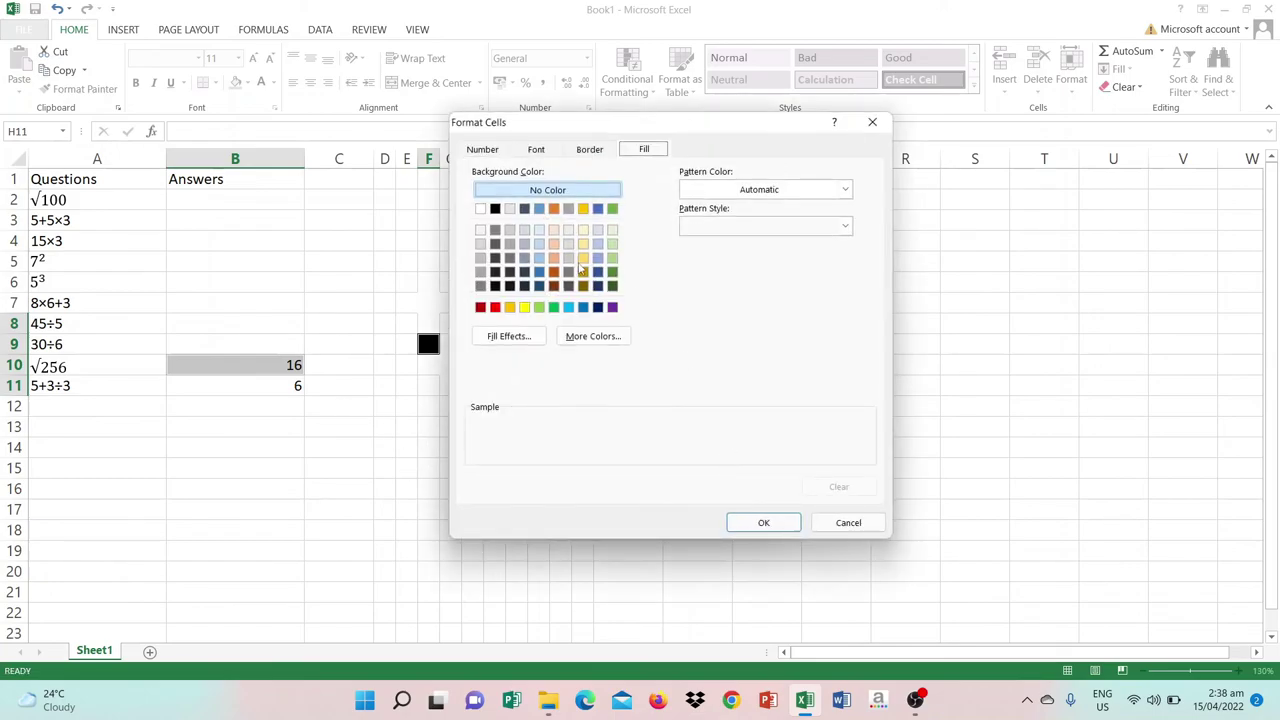
left_click(543, 193)
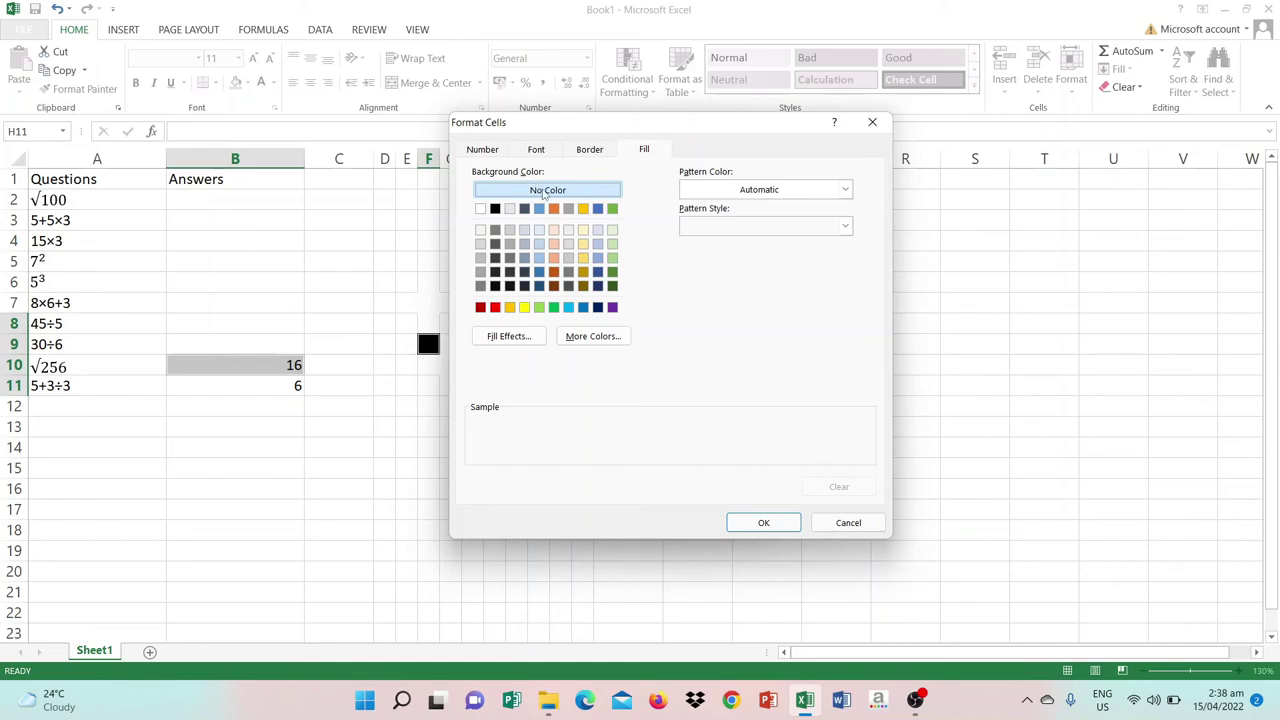
left_click(766, 525)
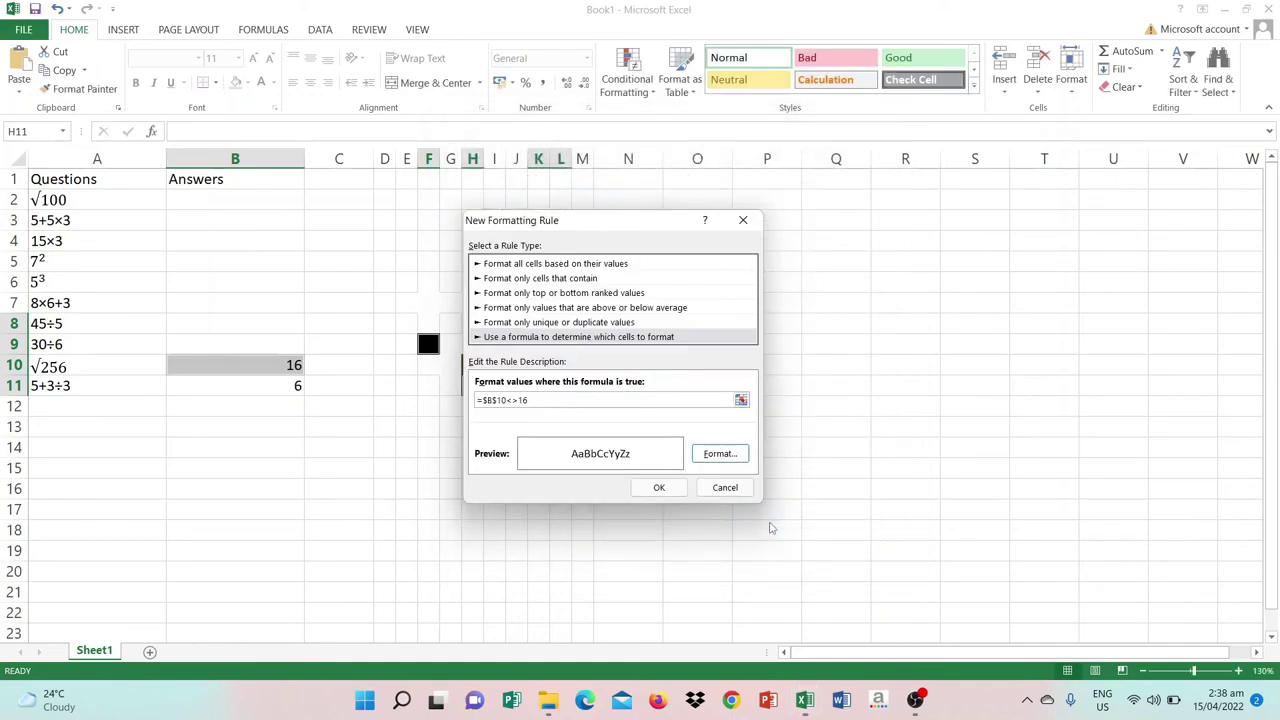
left_click(668, 490)
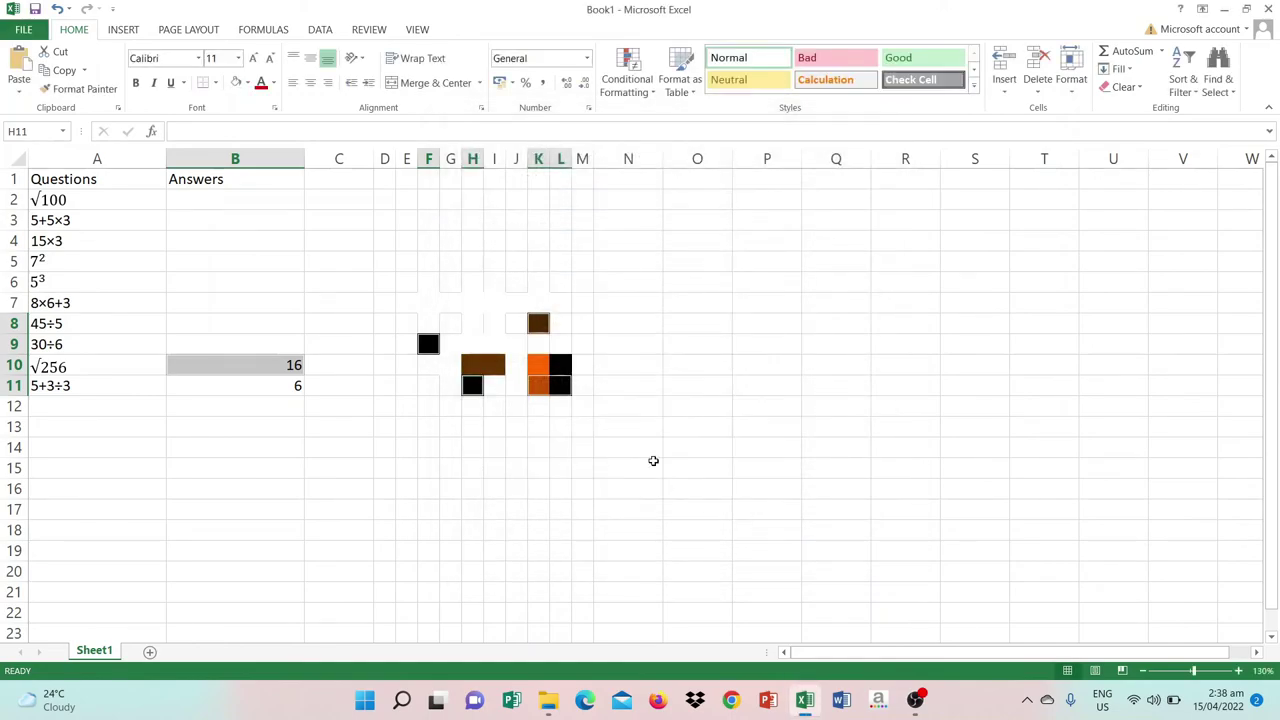
Delete the answer 16 from B10 so that pixel group disappears
left_click(252, 386)
left_click(255, 368)
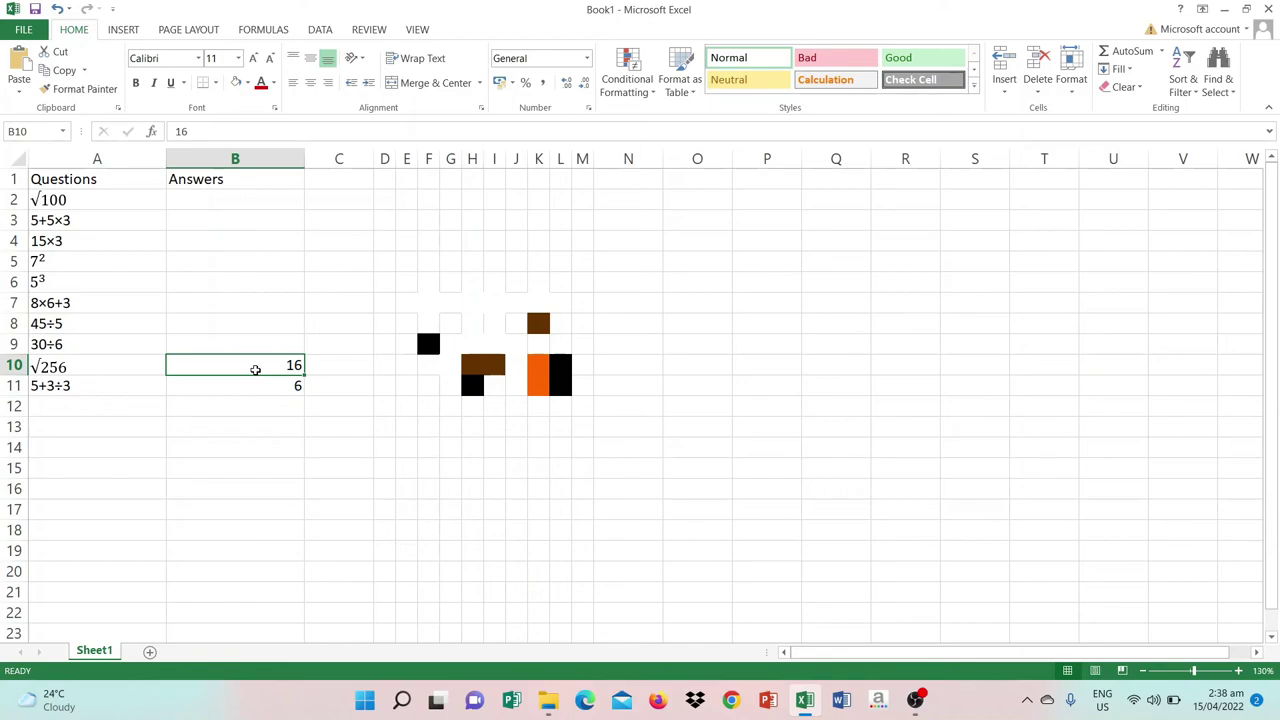
key("BackSpace")
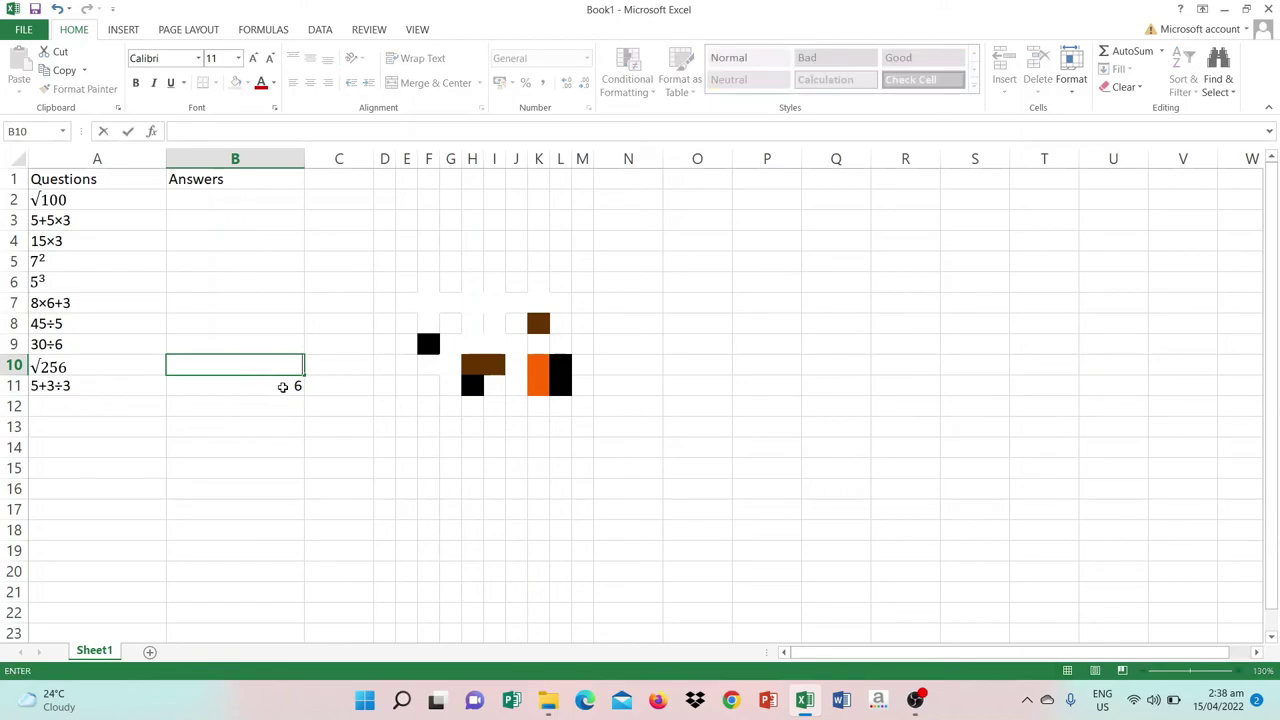
left_click(283, 387)
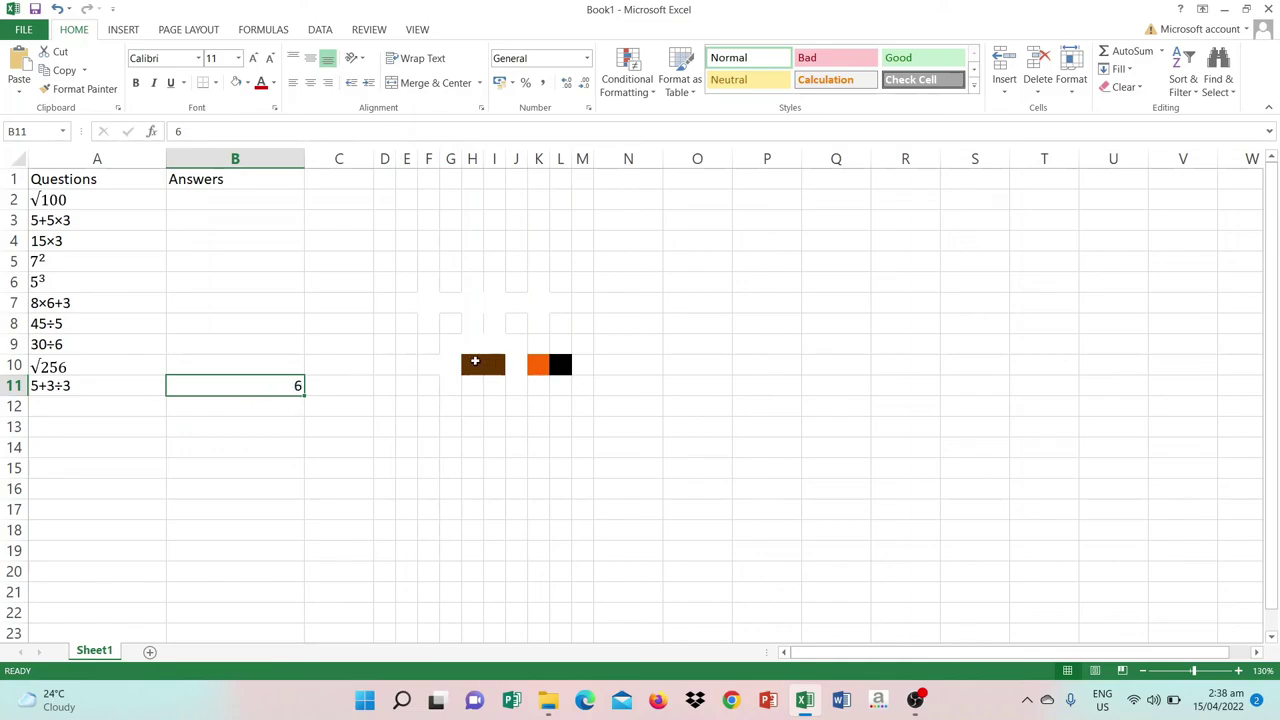
Give the row-10 pixels from H10 a formula rule =$B$11<>6 with no fill
left_click_drag(471, 365, 558, 365, "ctrl")
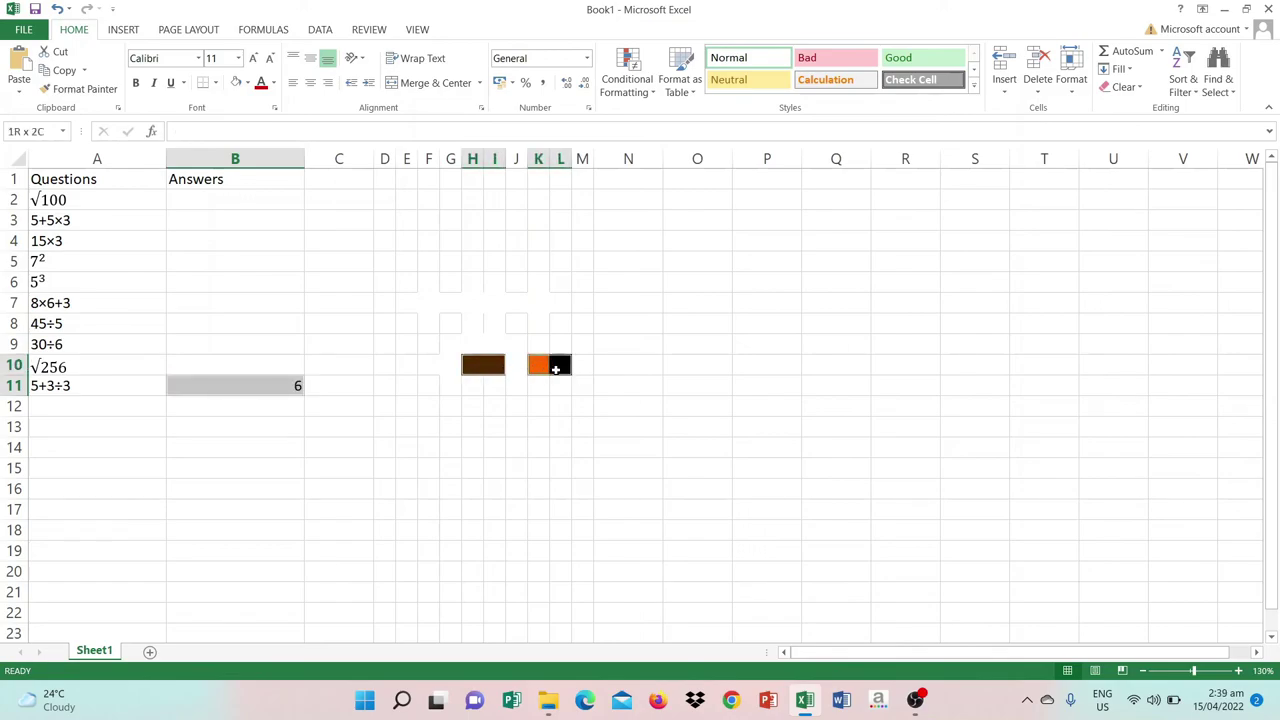
left_click(627, 75)
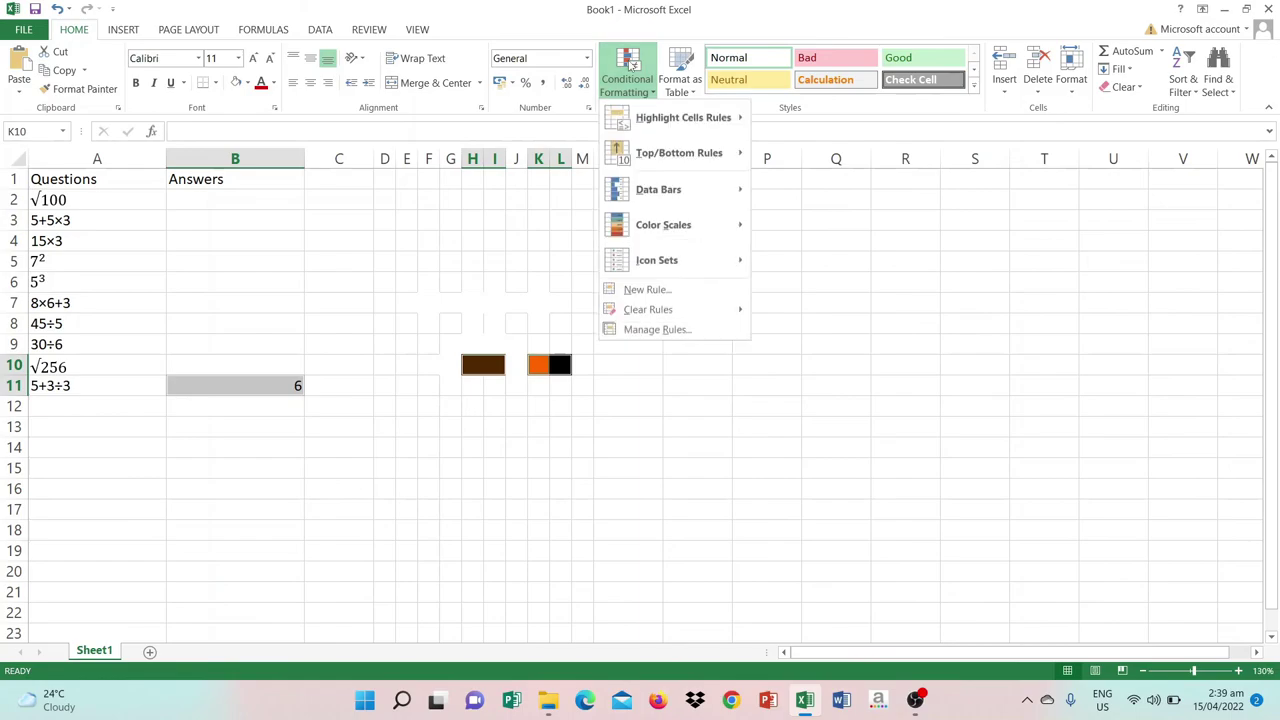
mouse_move(645, 120)
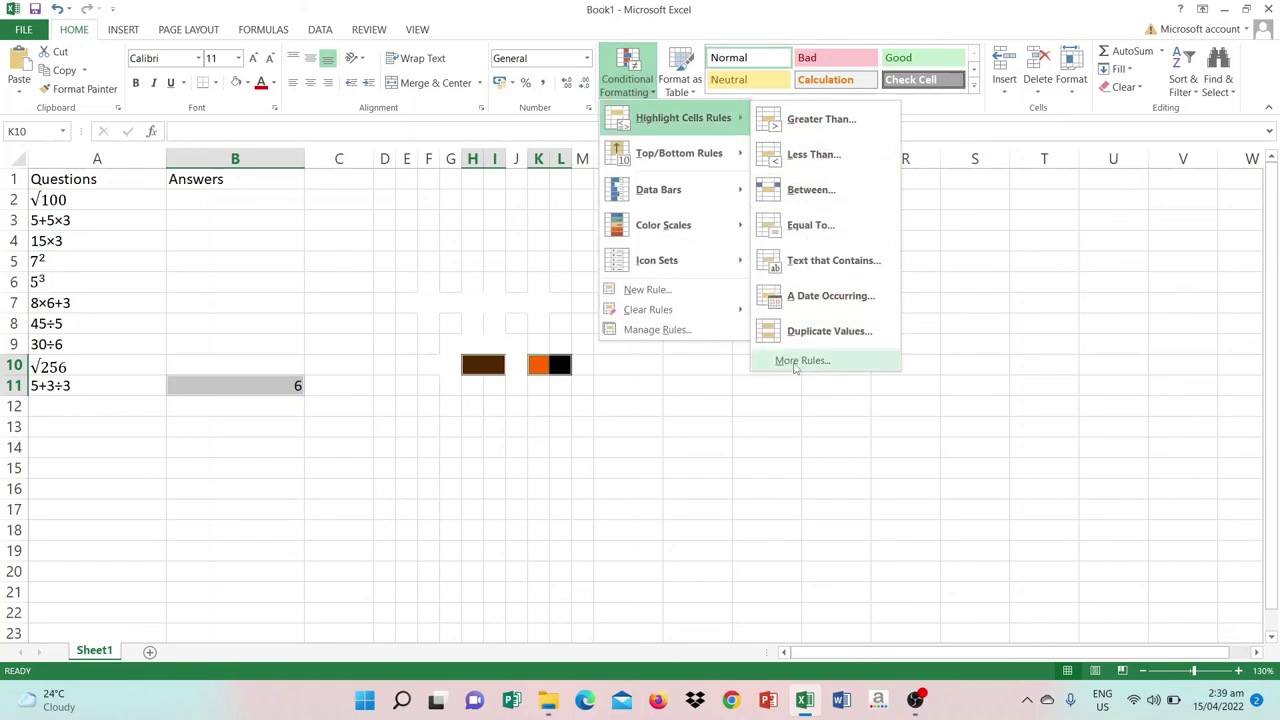
left_click(802, 360)
left_click(503, 337)
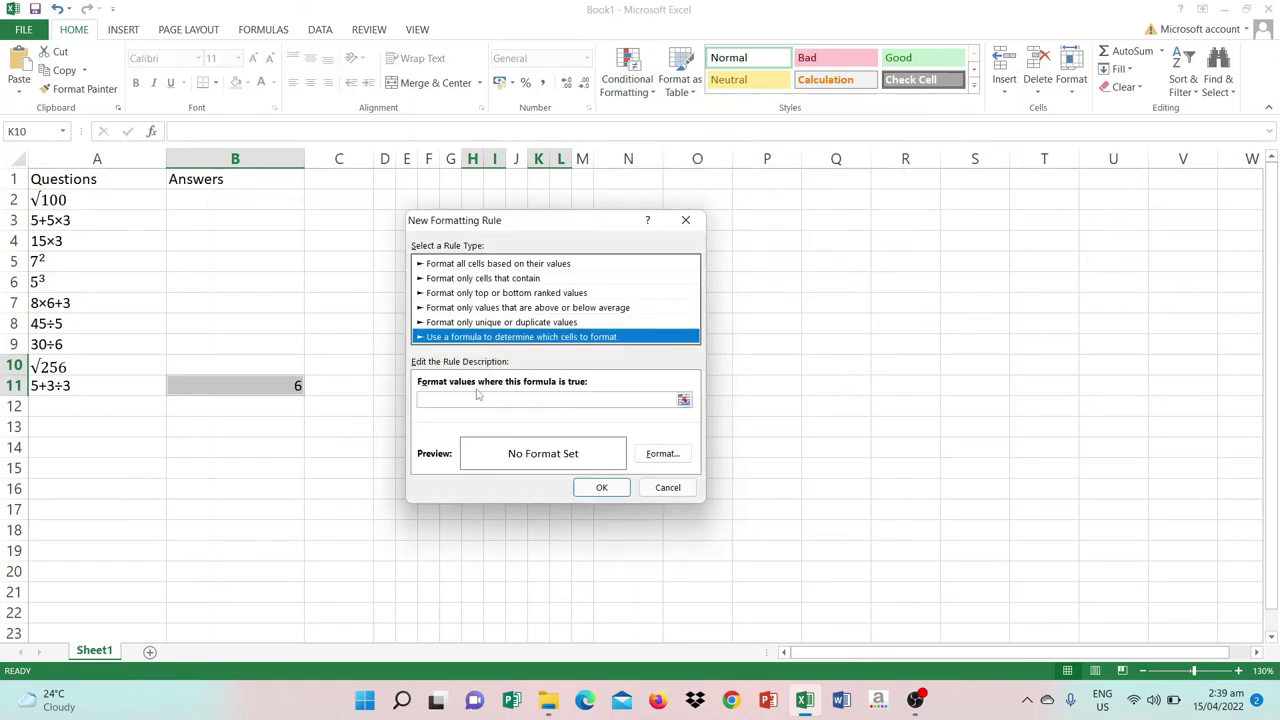
left_click(471, 399)
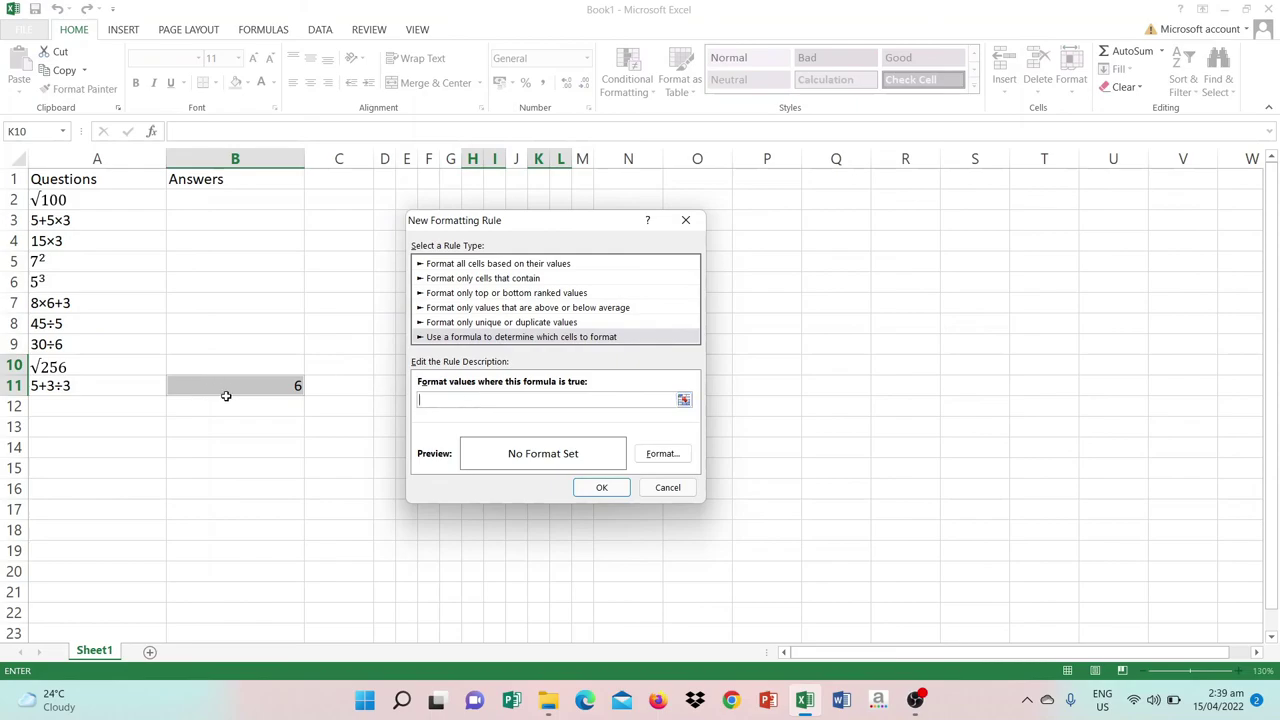
left_click_drag(226, 391, 229, 402)
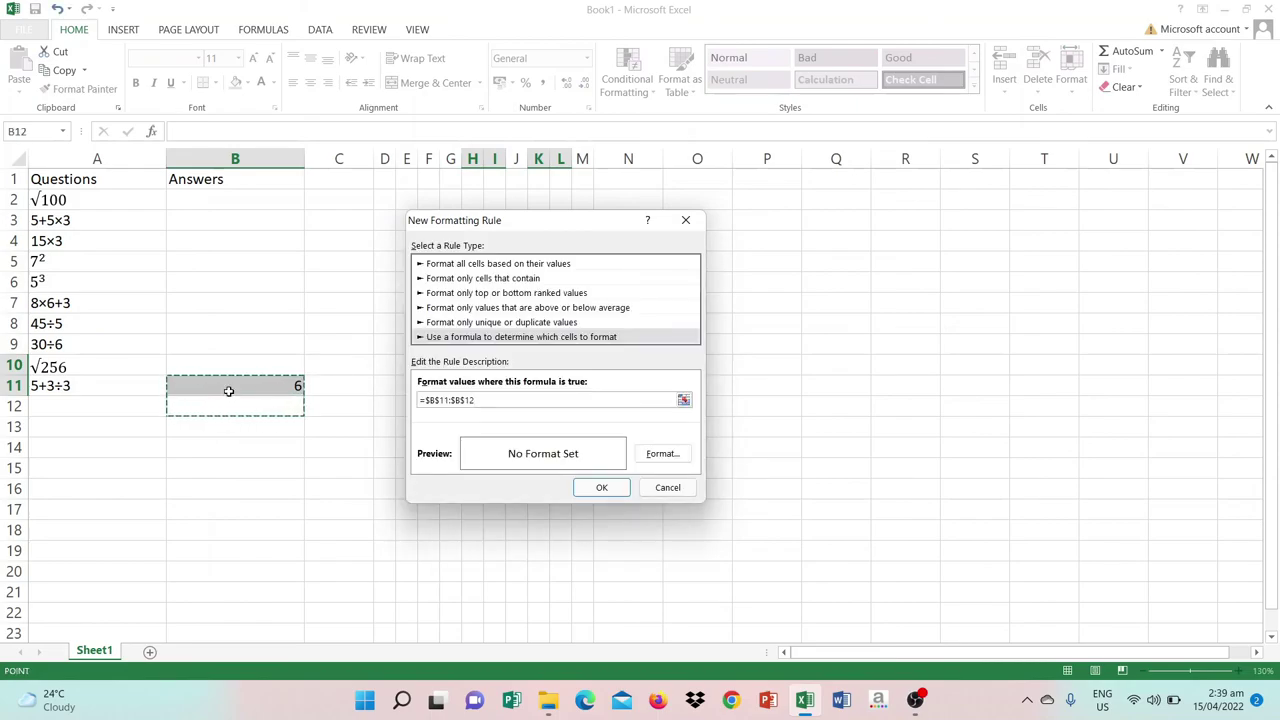
left_click(229, 391)
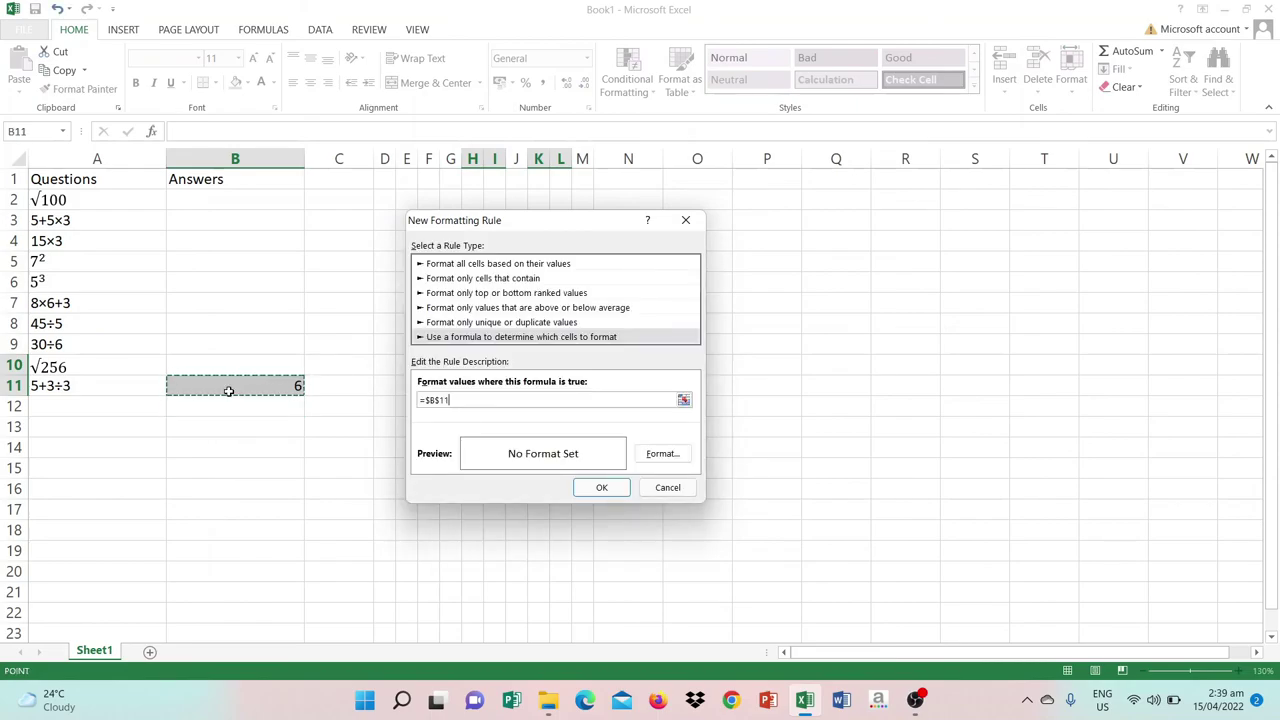
type("<>6")
left_click(672, 455)
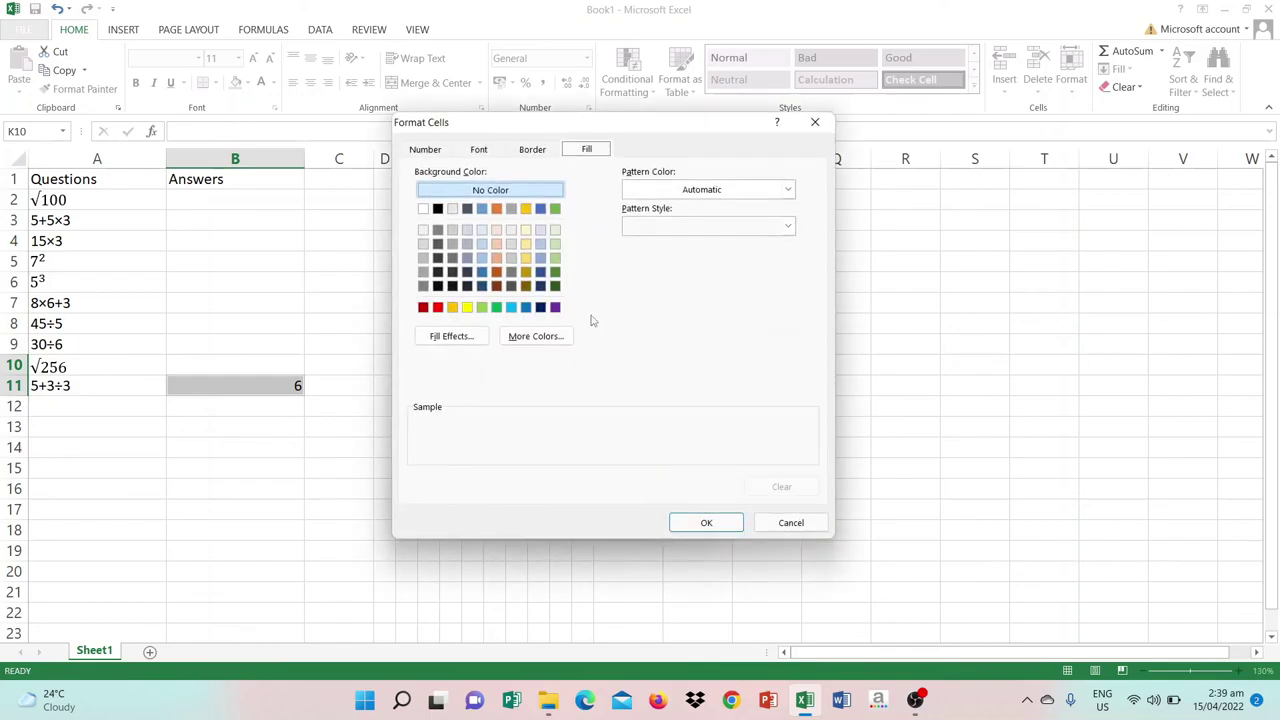
left_click(518, 198)
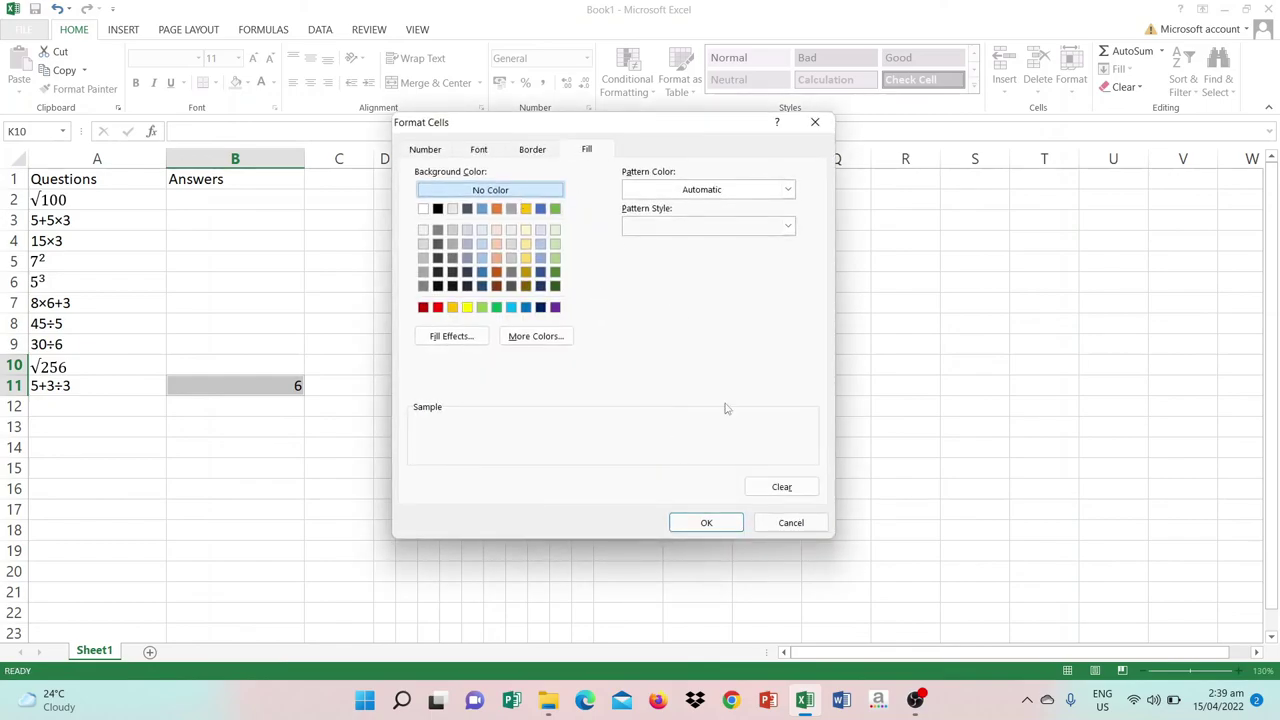
left_click(704, 522)
left_click(602, 488)
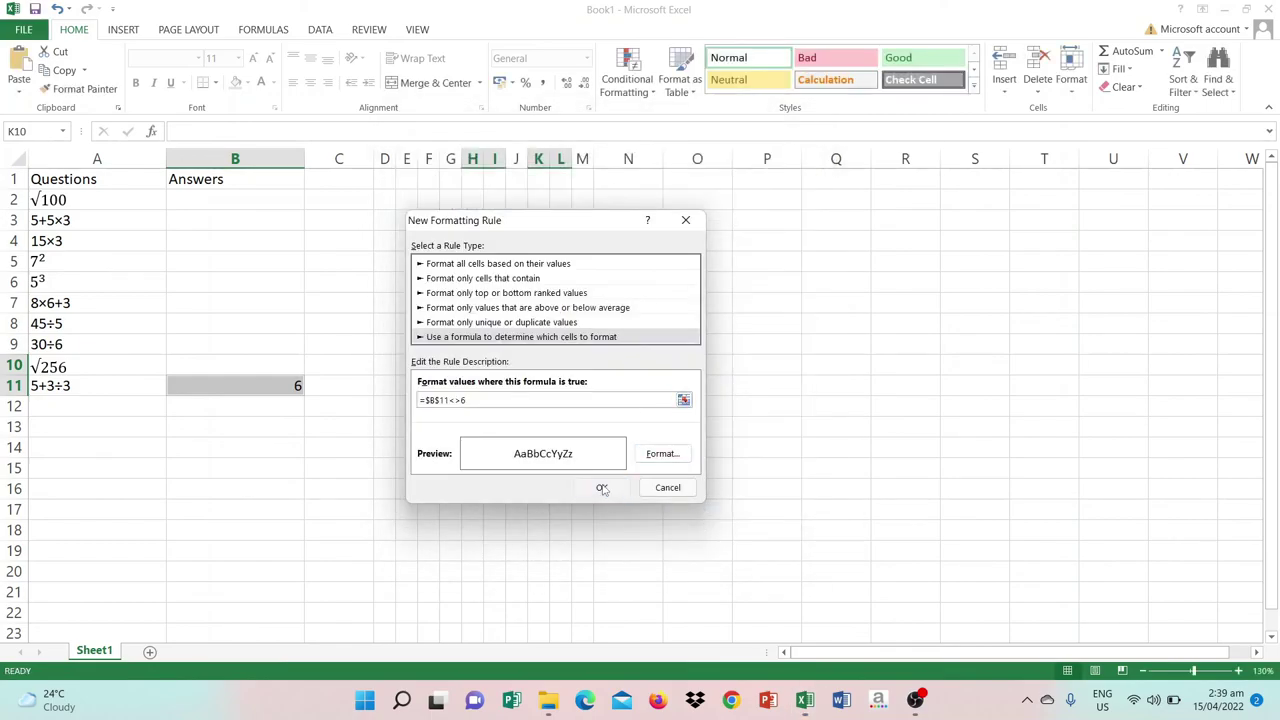
Delete the answer 6 from B11 so the last pixels vanish
left_click(282, 385)
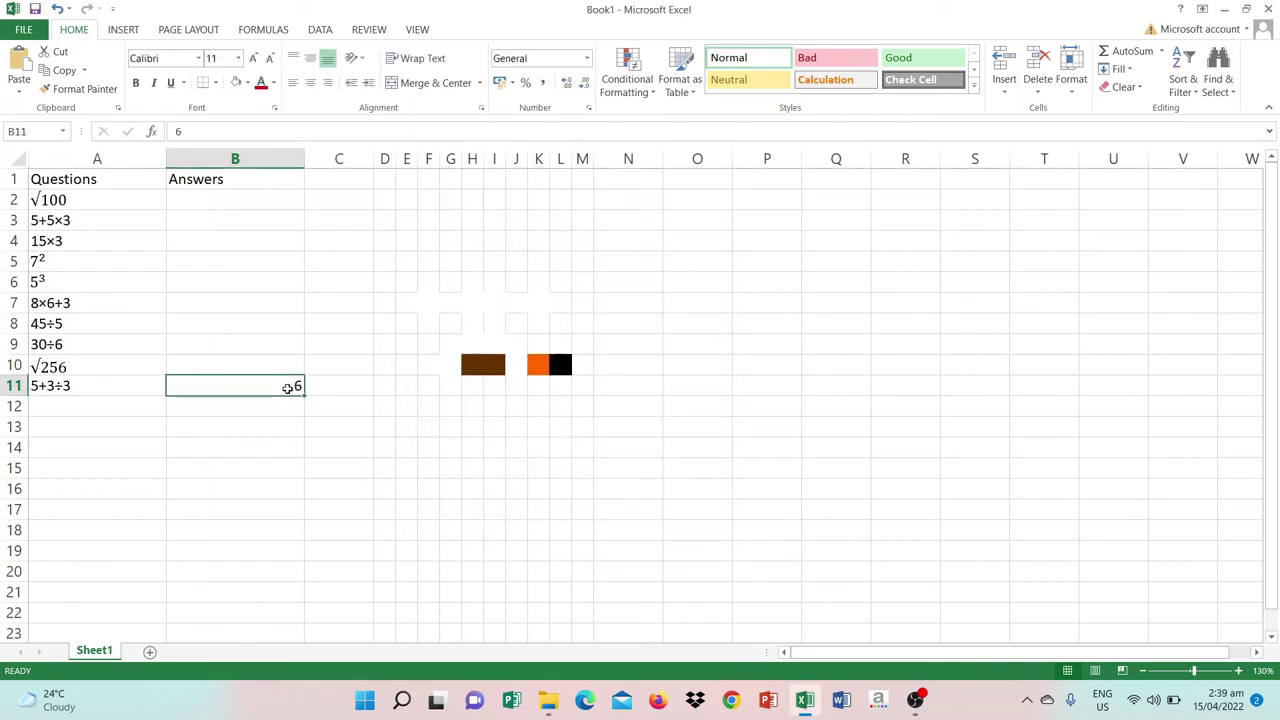
key("BackSpace")
key("Return")
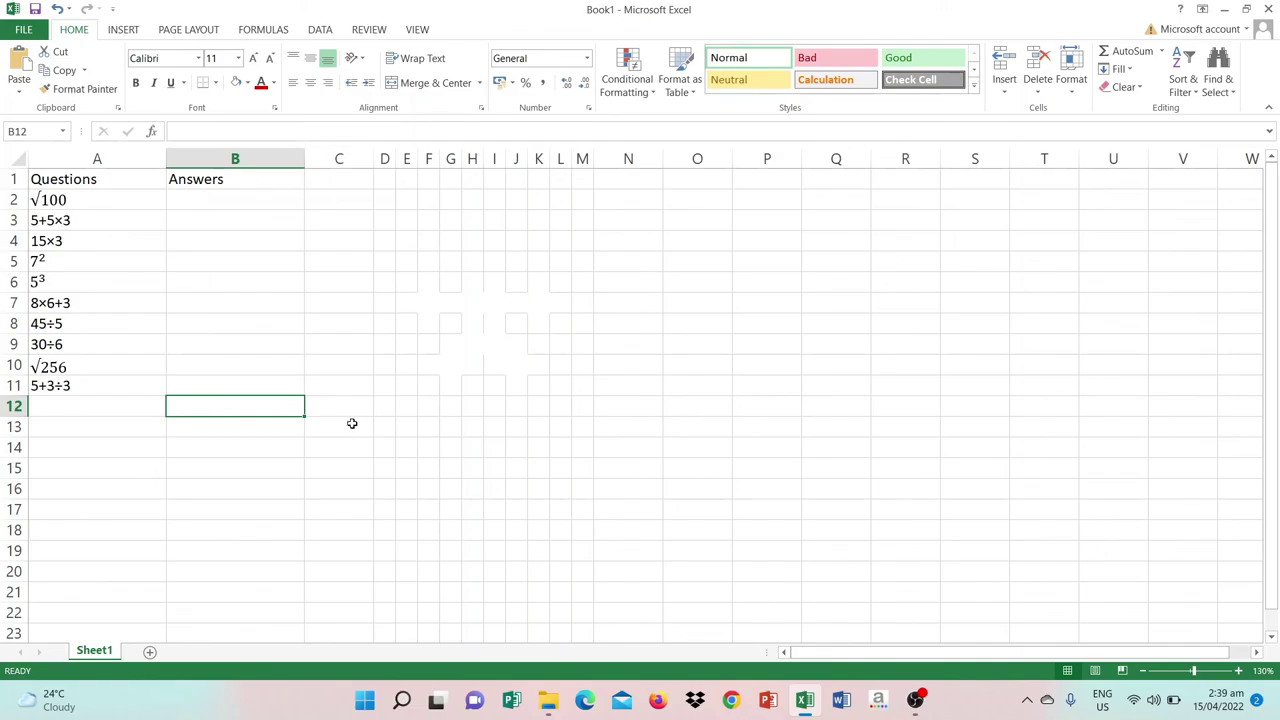
Enter 10 in B2 to reveal the brown column-G strip, then clear B2 again
left_click(185, 199)
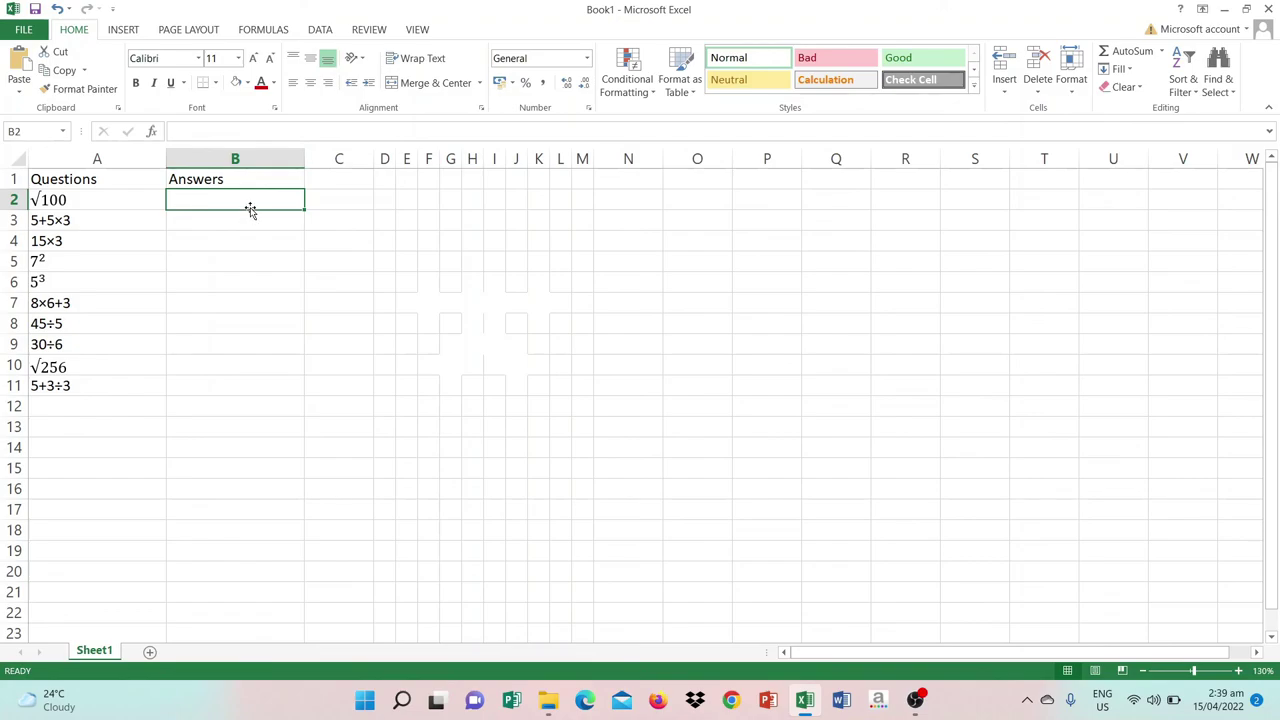
type("1")
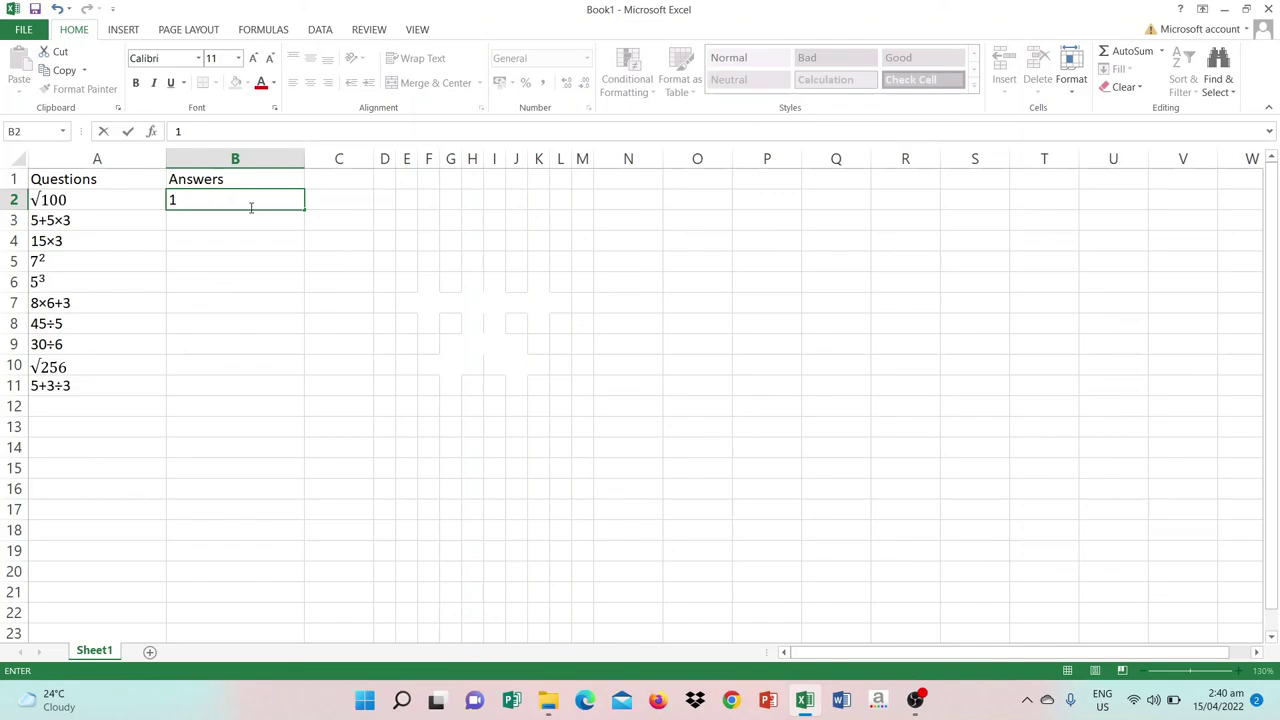
type("0")
key("Return")
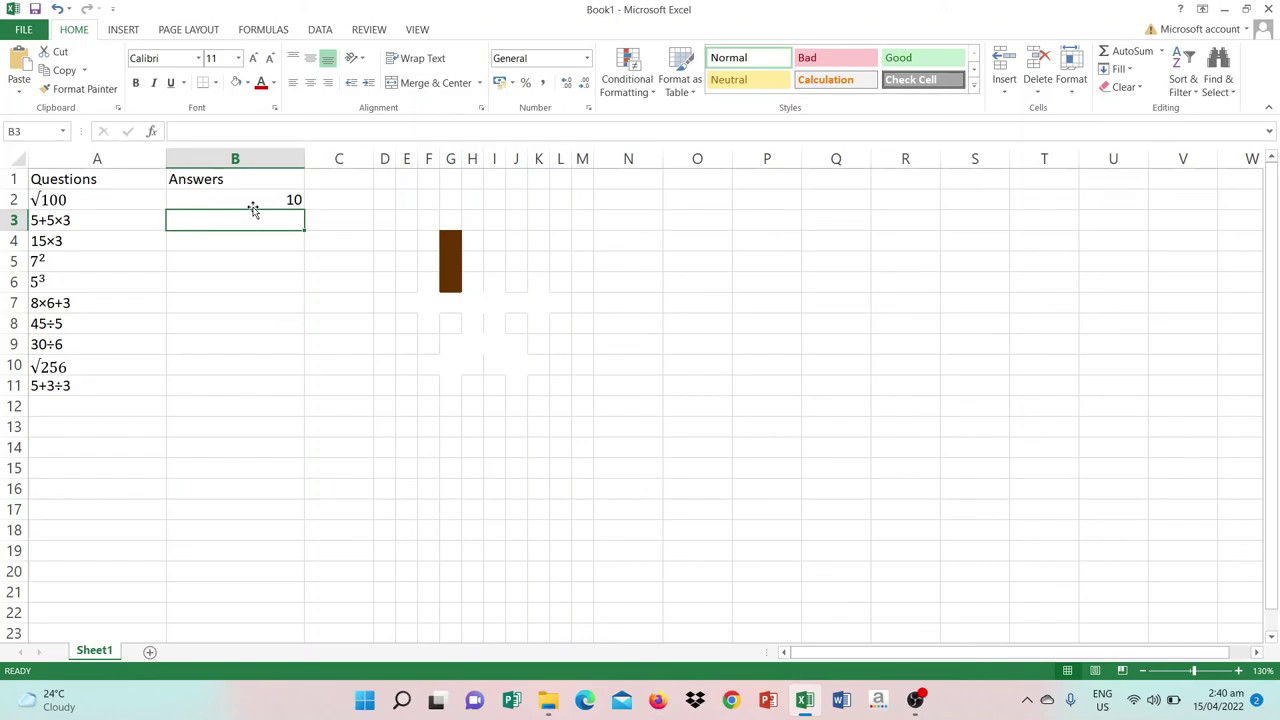
left_click(259, 198)
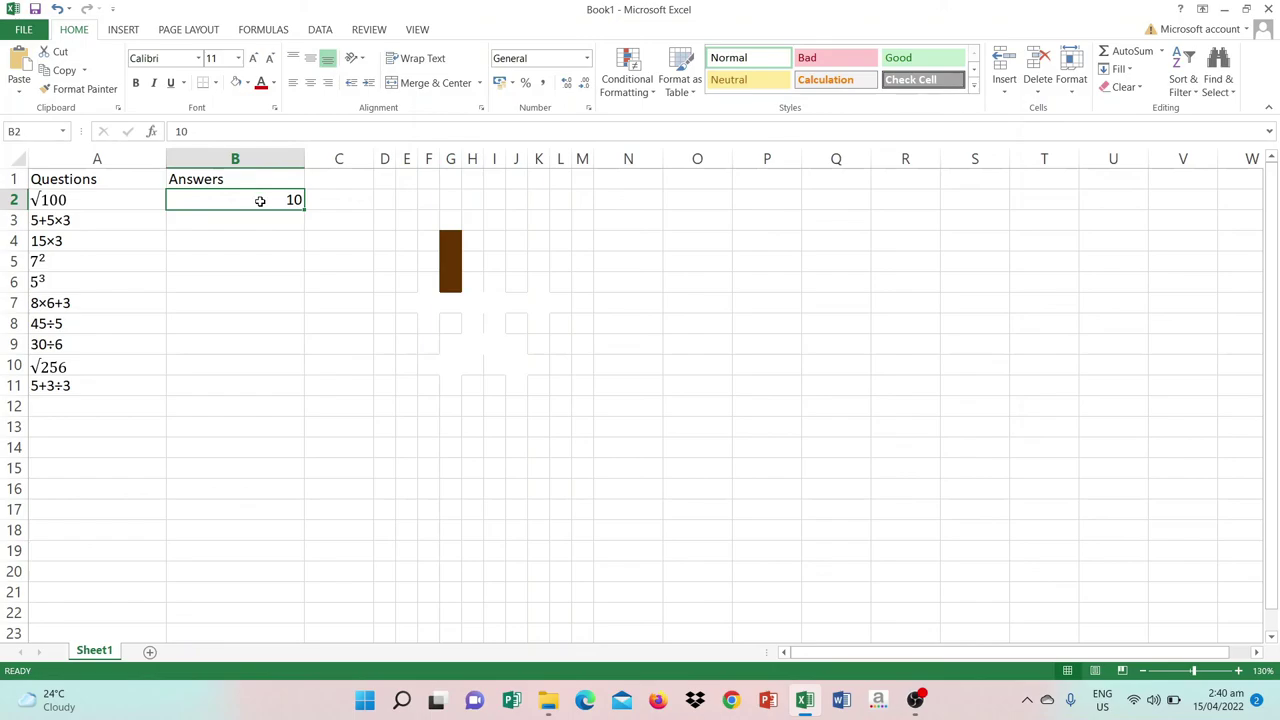
key("BackSpace")
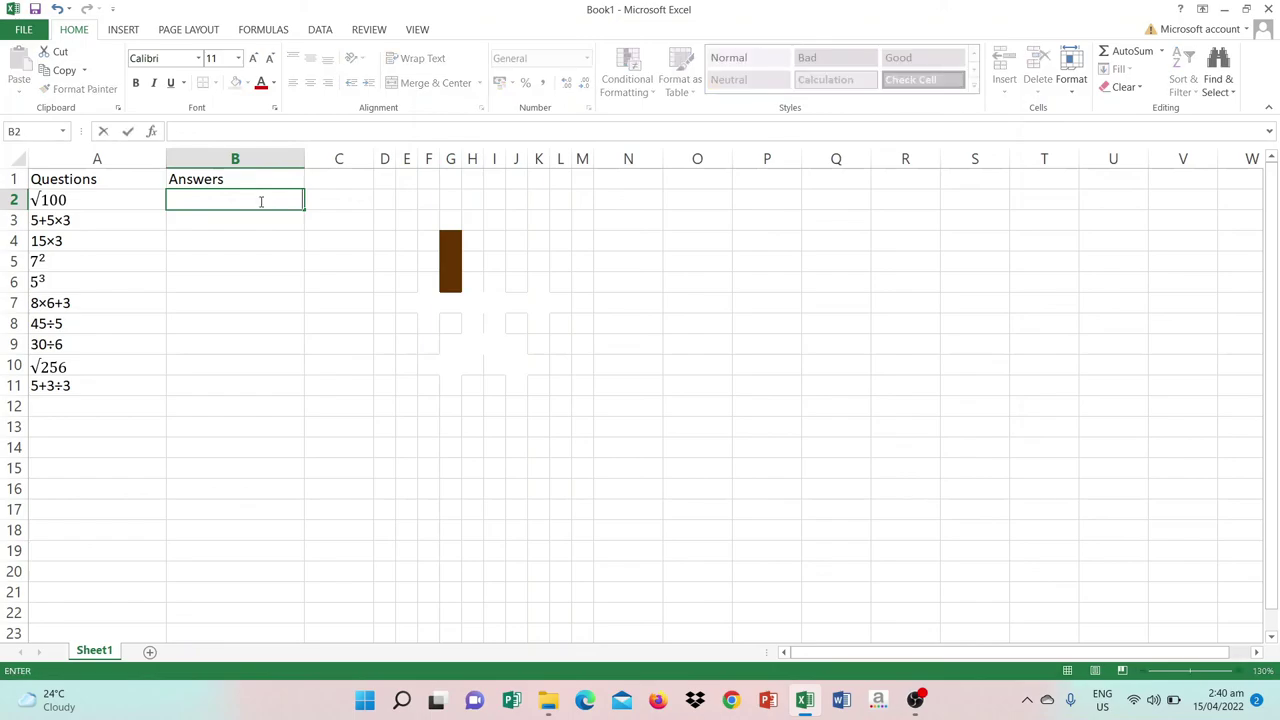